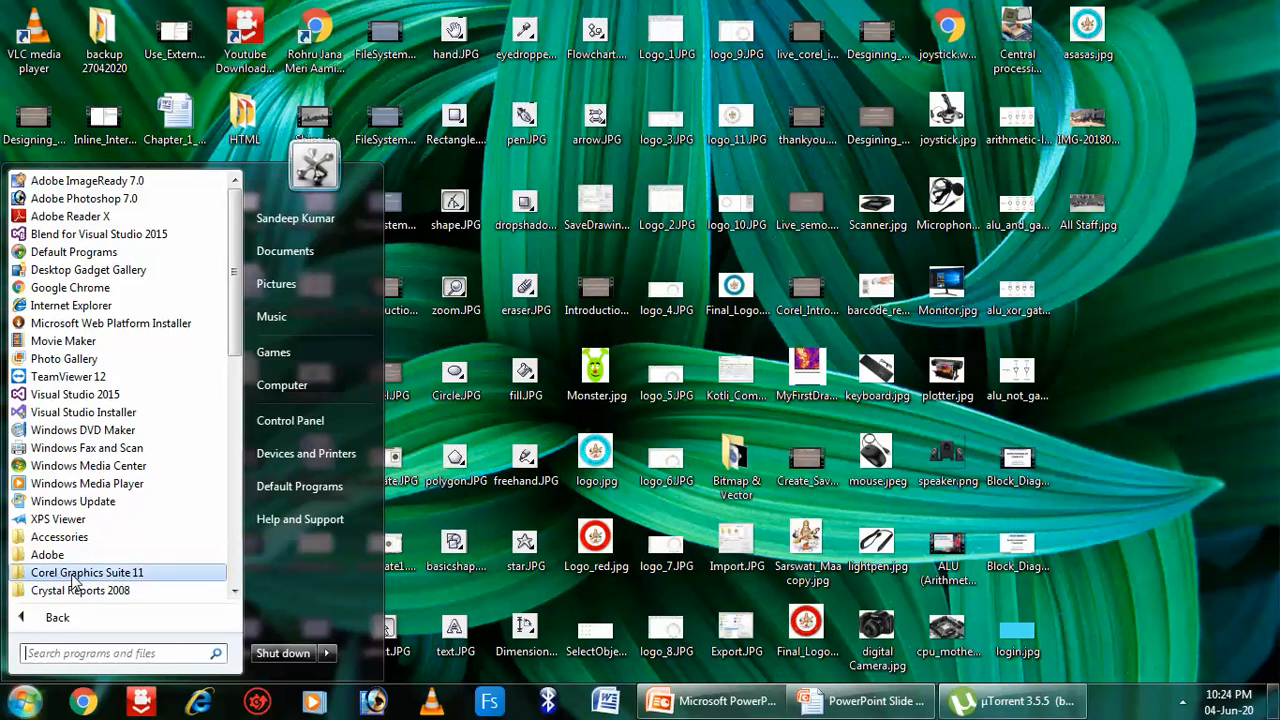
Launch CorelDRAW 11 and start a new blank graphic
left_click(75, 573)
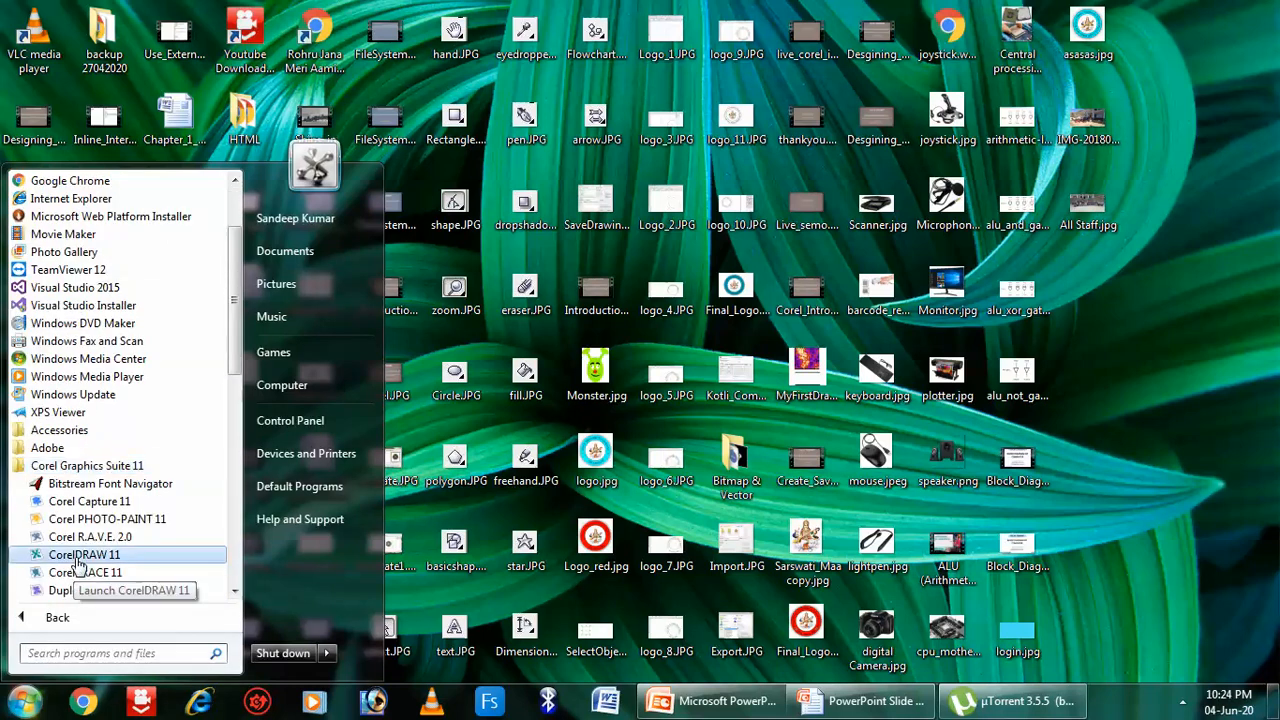
left_click(80, 555)
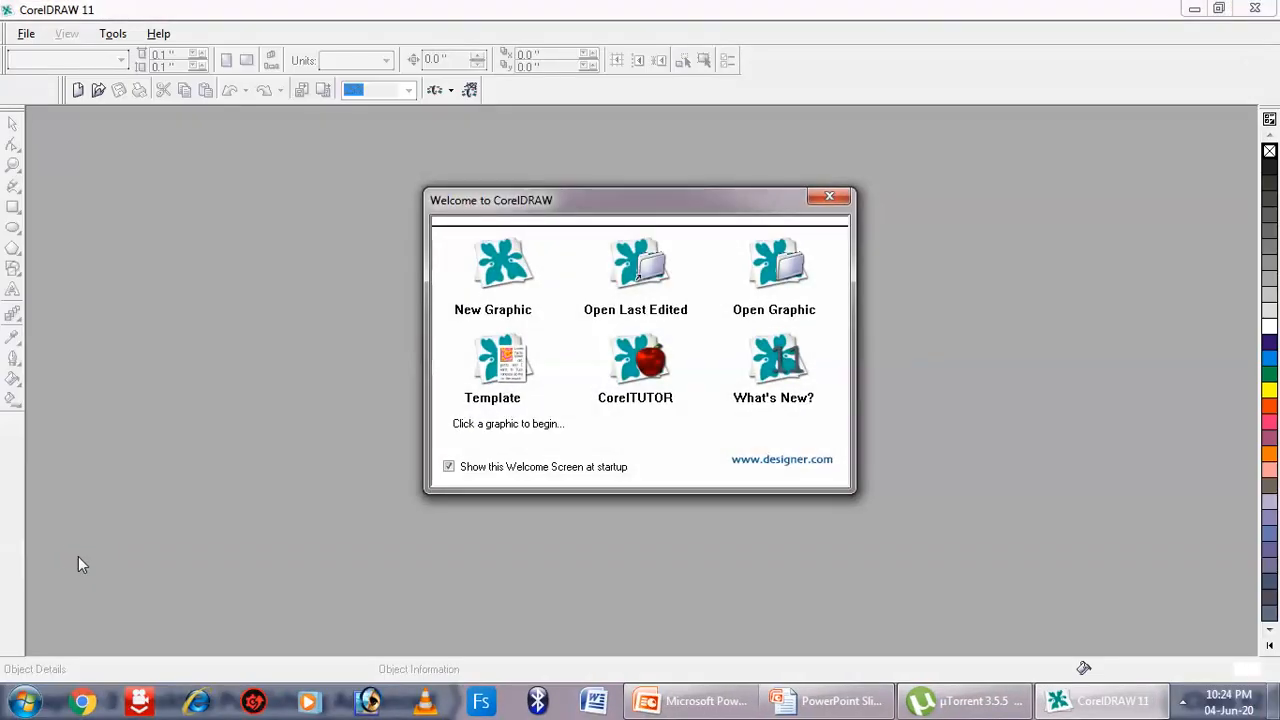
left_click(493, 288)
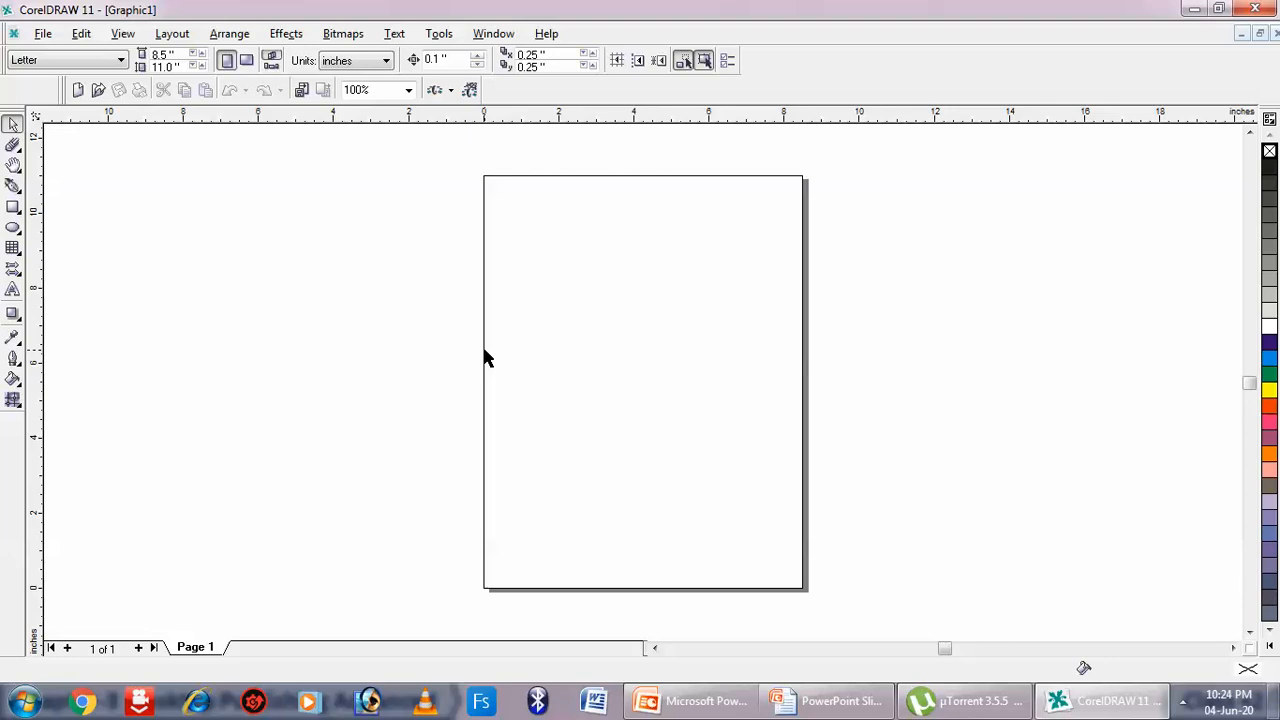
Draw a circle about 4.37 inches in diameter in the upper part of the page
left_click(13, 228)
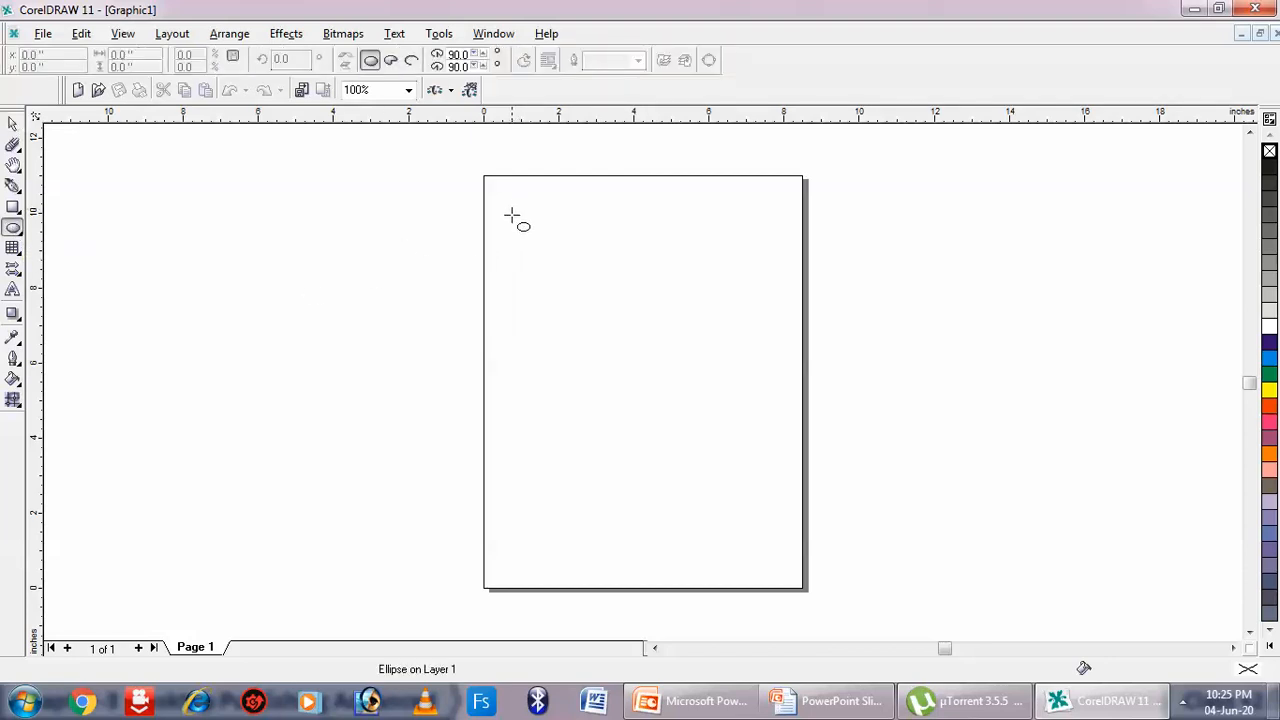
left_click_drag(511, 217, 511, 217)
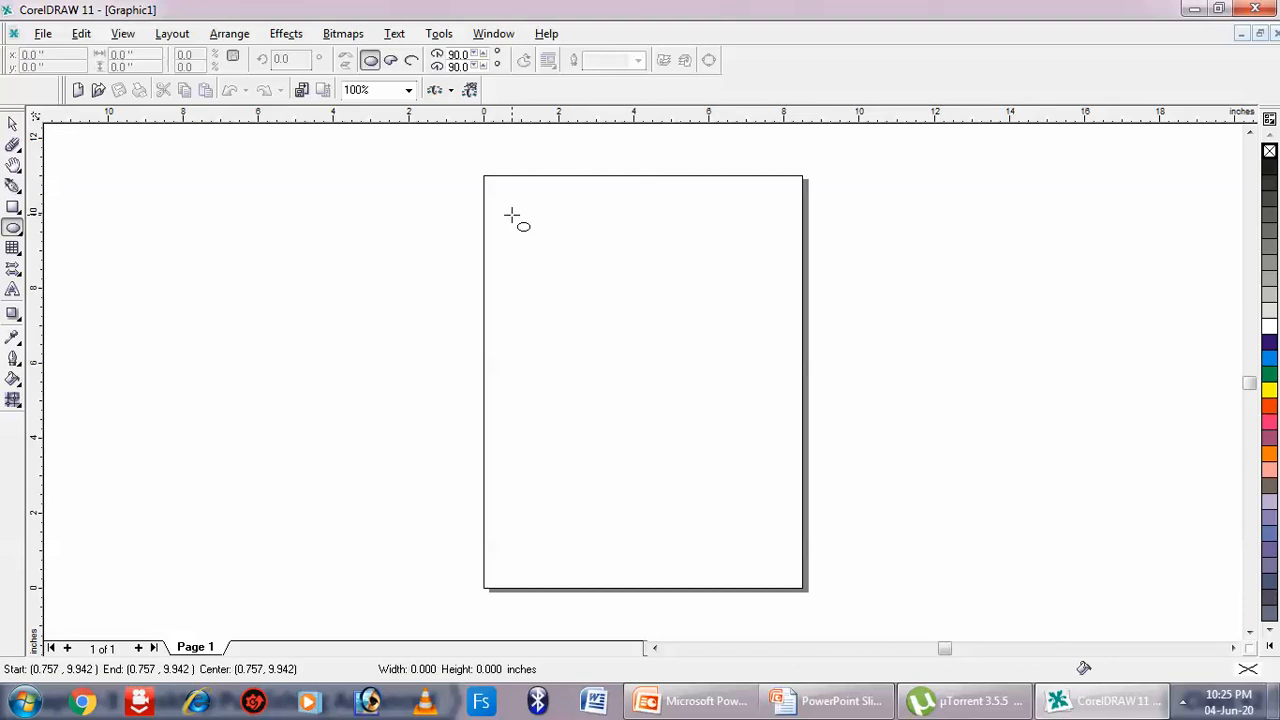
left_click_drag(511, 214, 679, 383)
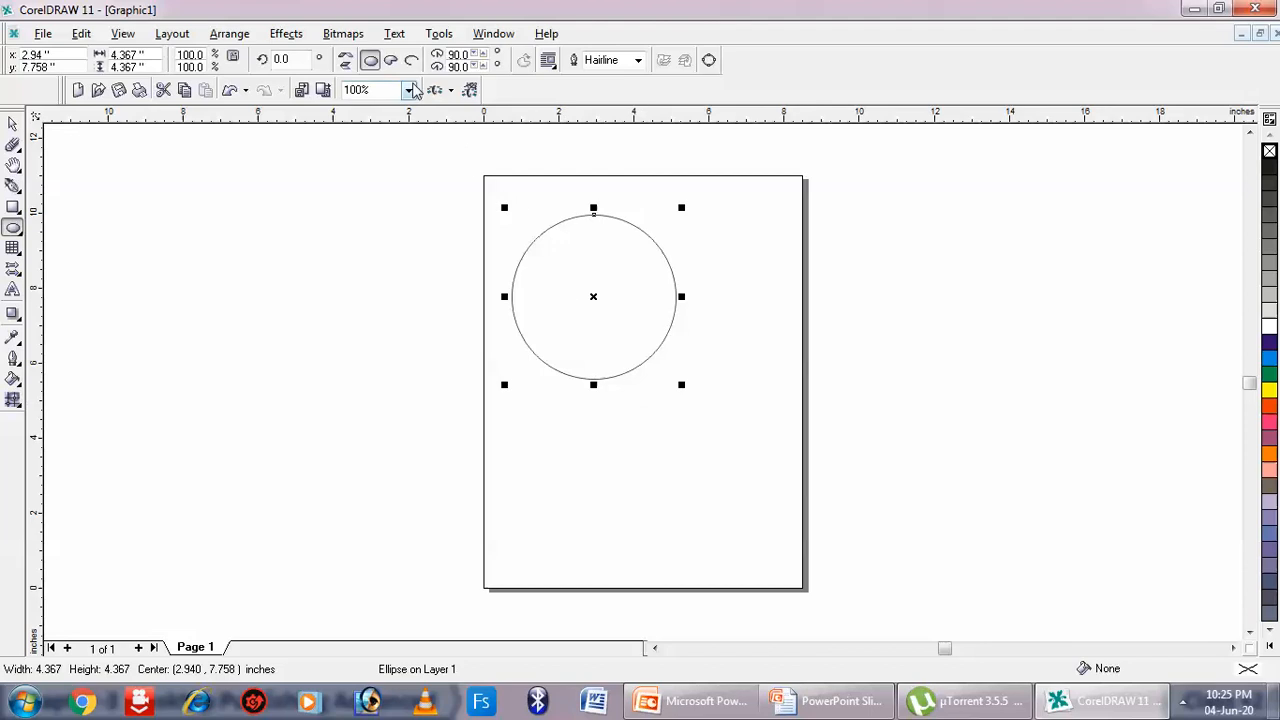
Set the circle's width and height to 4 inches and deselect it
left_click(408, 90)
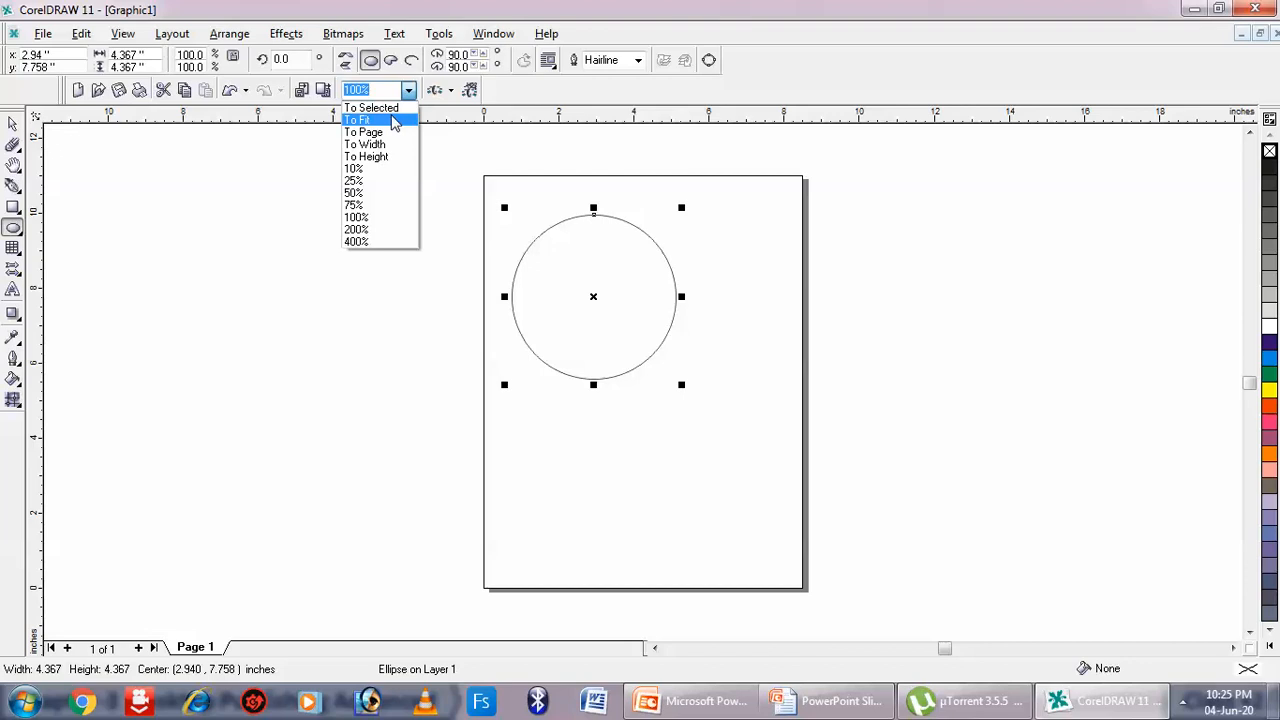
left_click(393, 121)
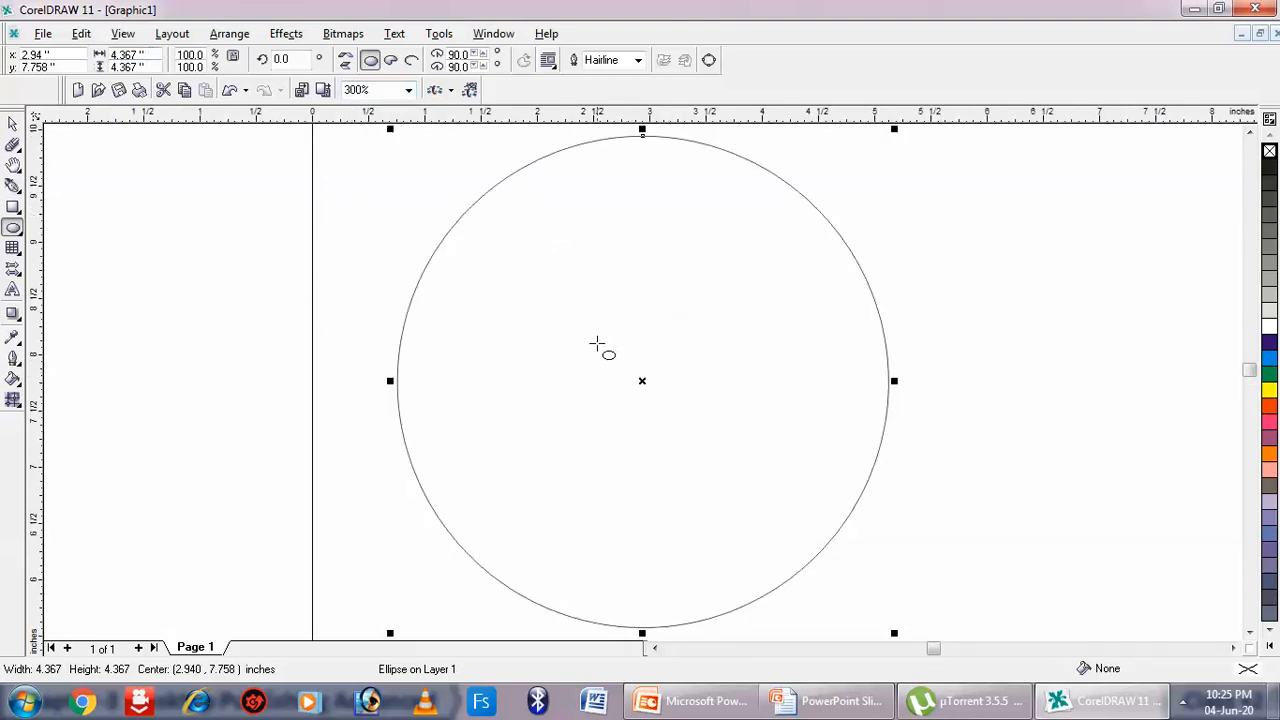
left_click_drag(145, 54, 47, 55)
type("4")
key("Tab")
type("4")
key("Return")
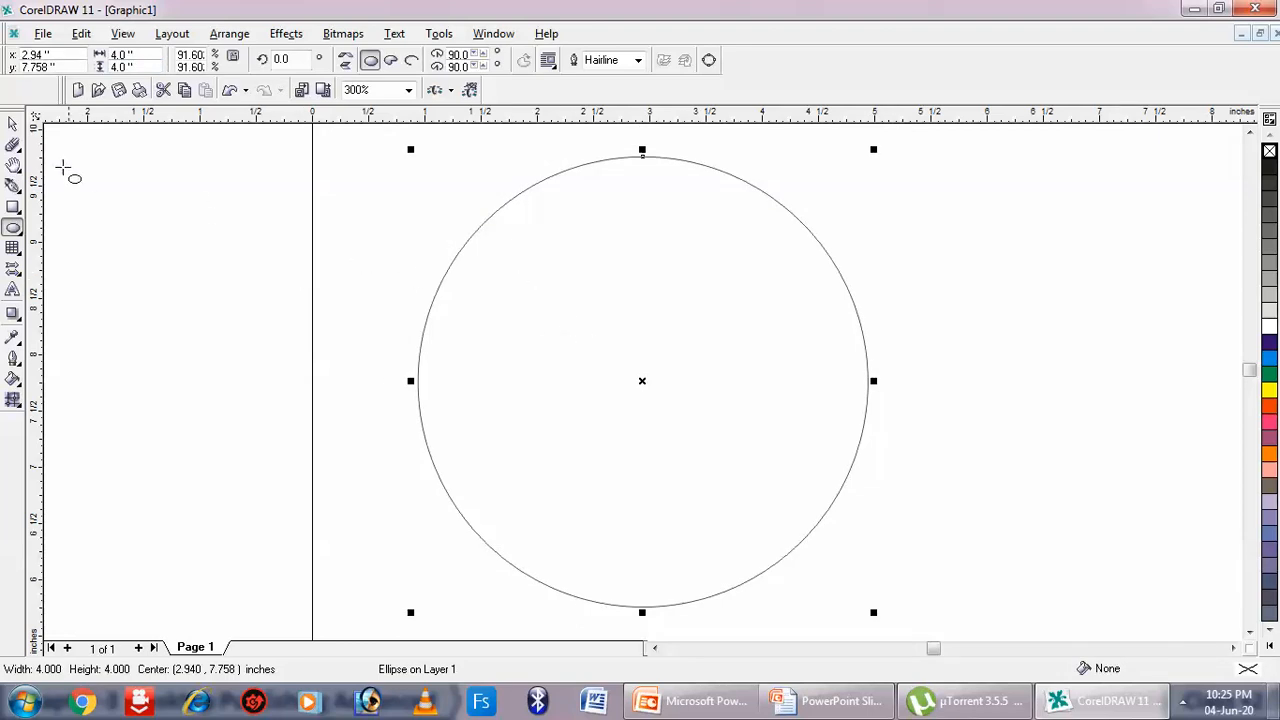
left_click(14, 122)
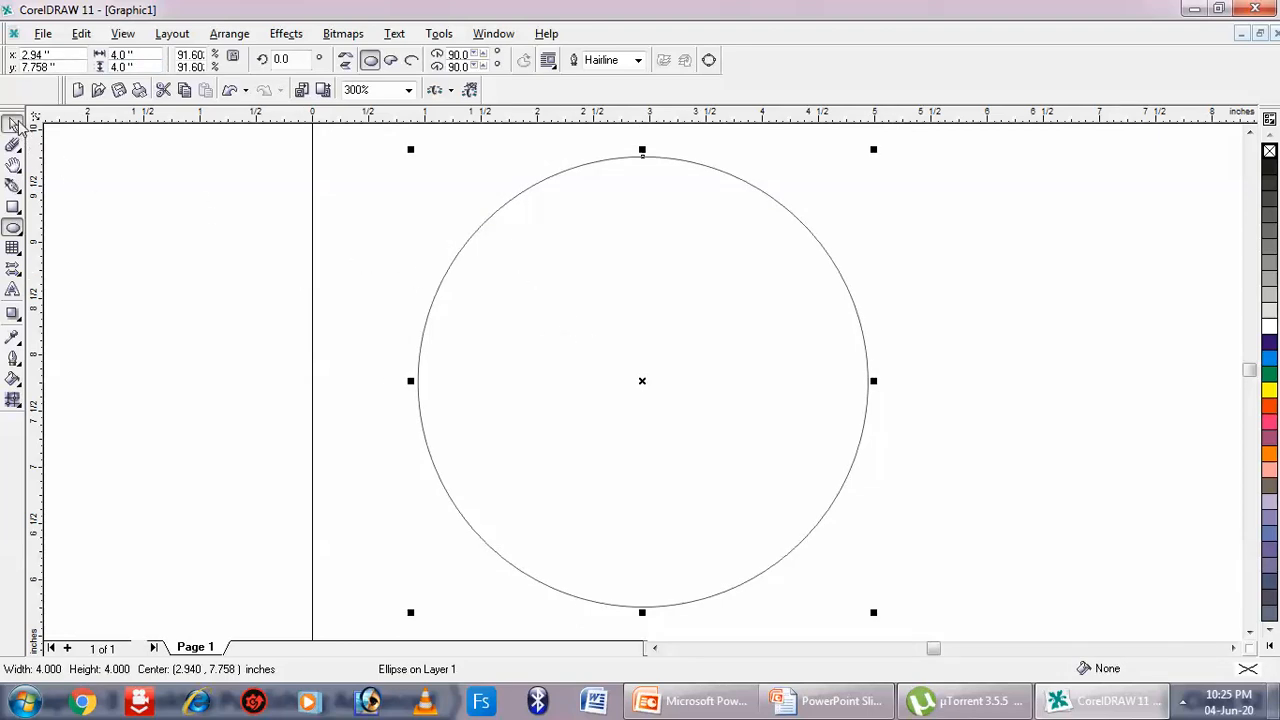
left_click(1017, 367)
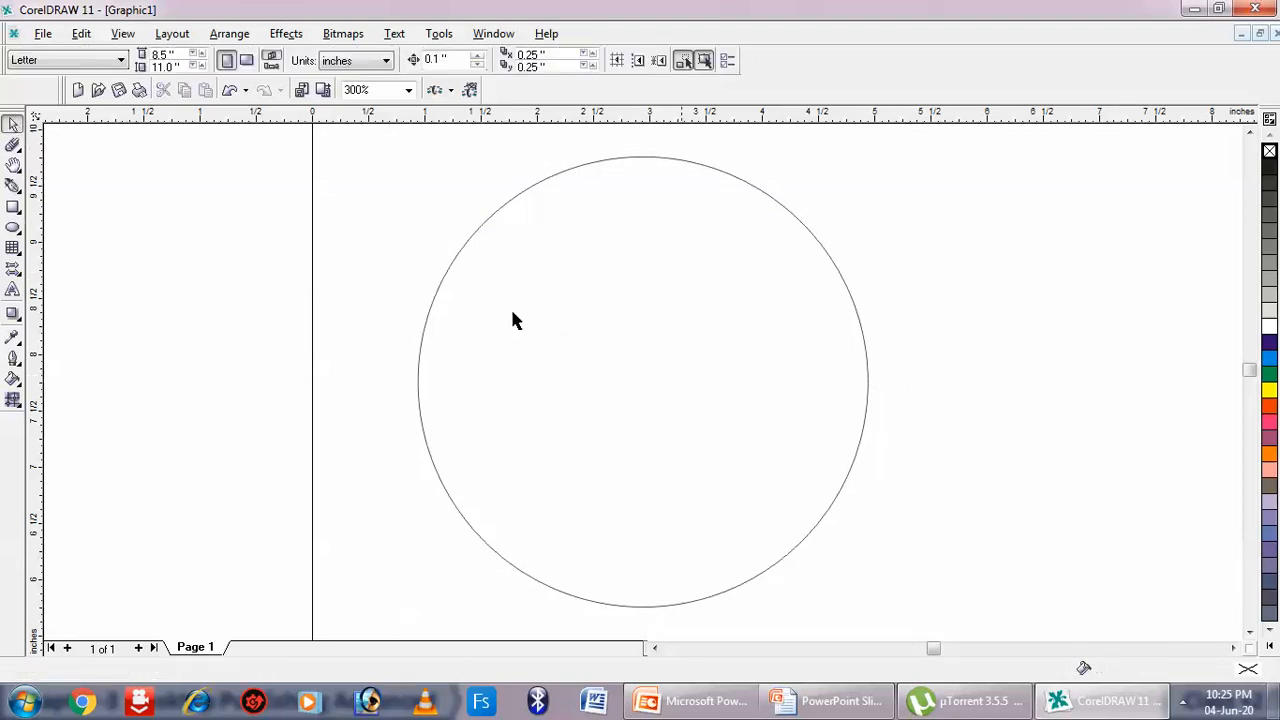
Duplicate the circle in place and resize the copy to 2.75 by 2.75 inches
left_click(696, 400)
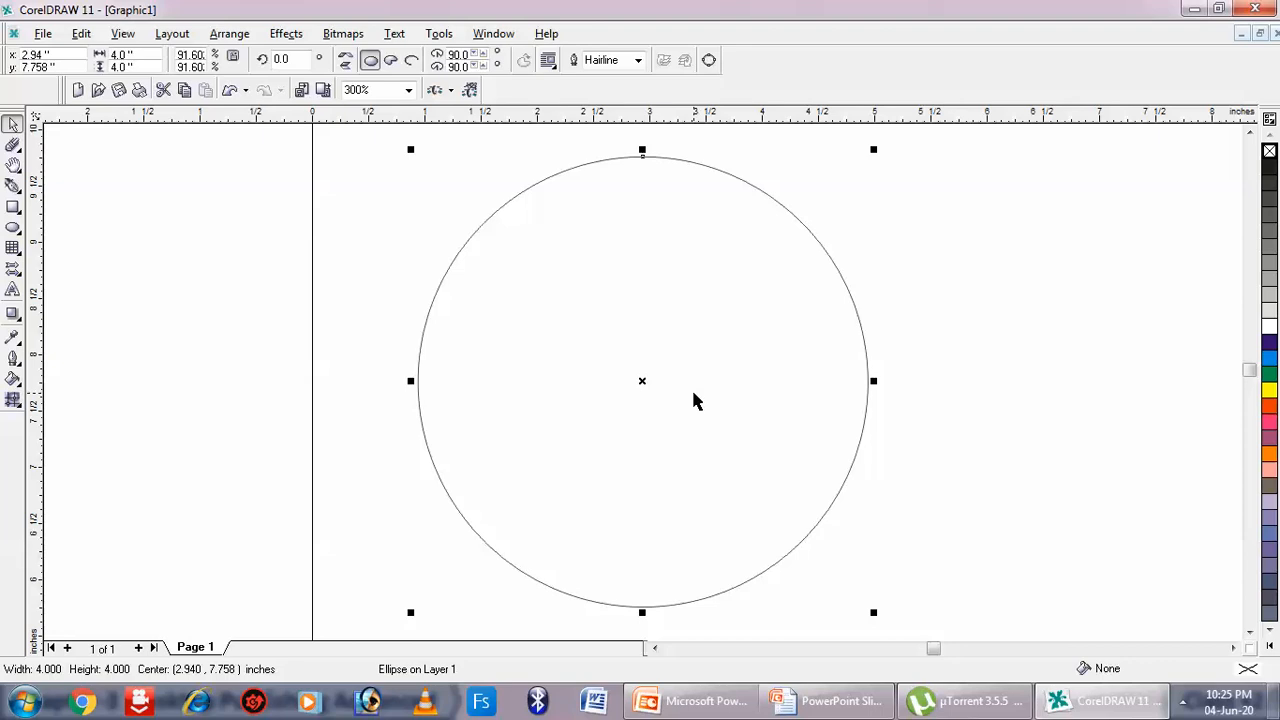
key("ctrl+c")
key("ctrl+v")
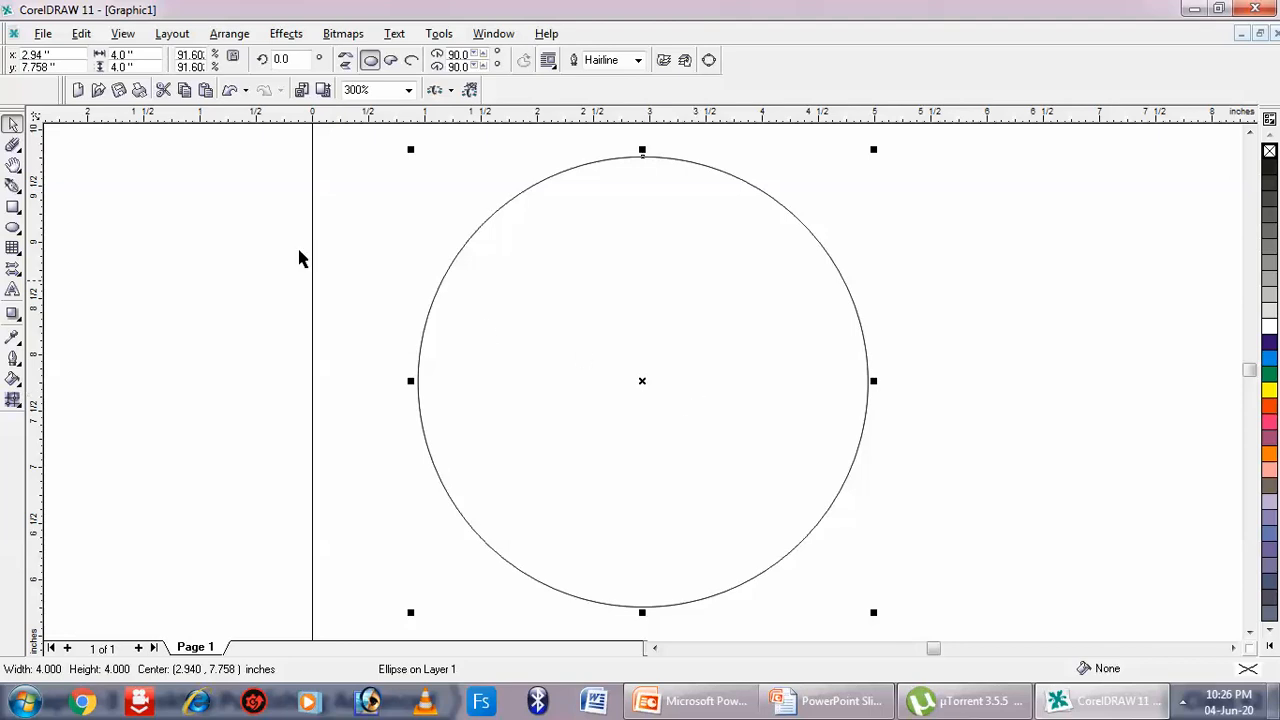
left_click_drag(147, 57, 108, 60)
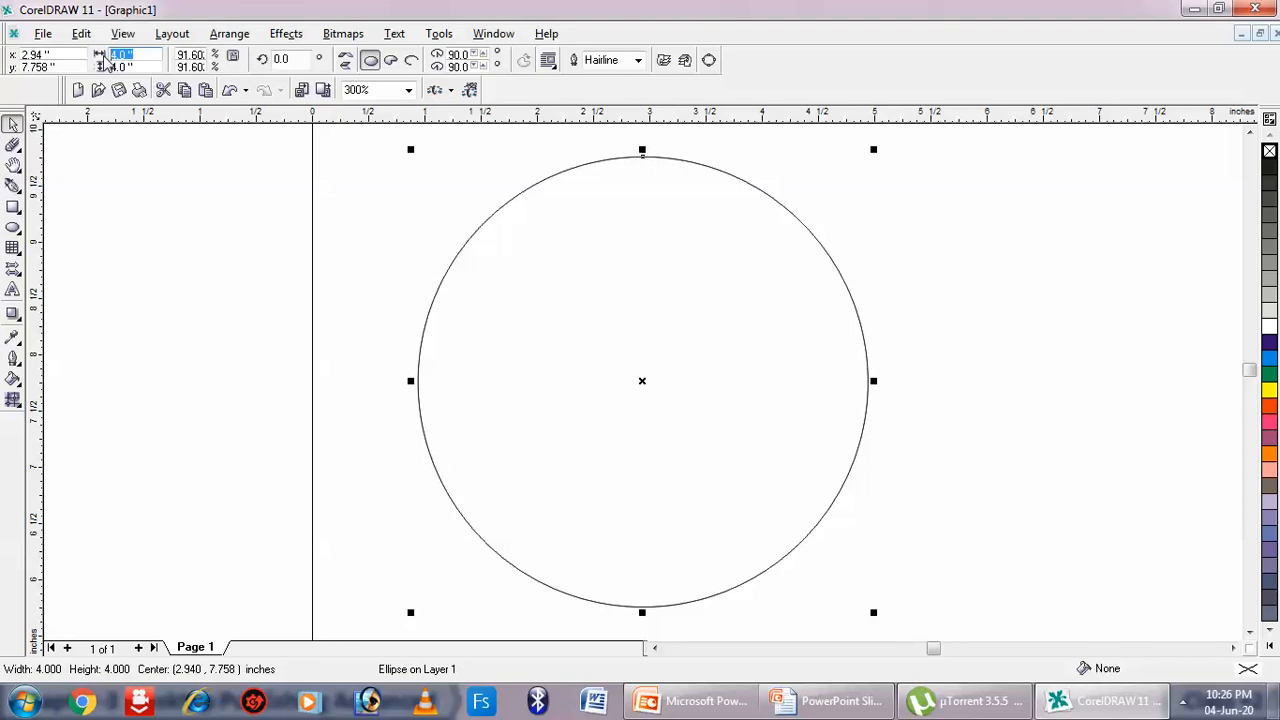
type("2.75")
key("Tab")
type("2.75")
key("Return")
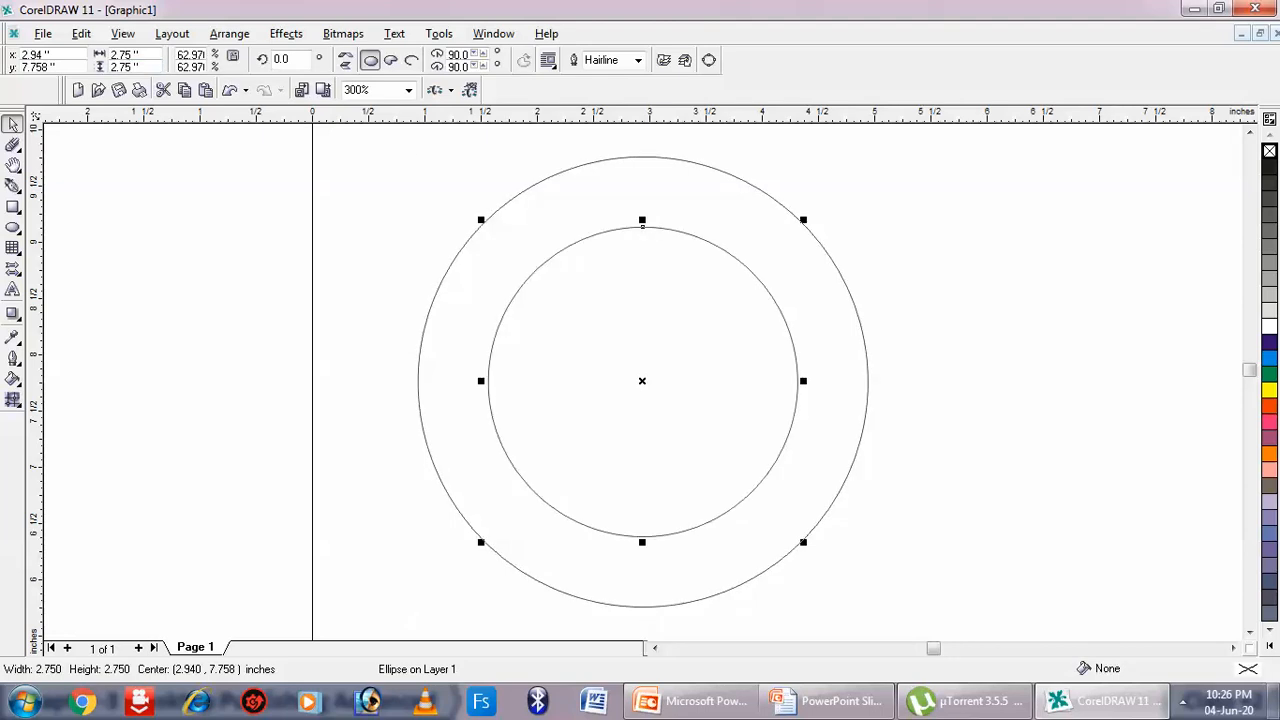
left_click(894, 219)
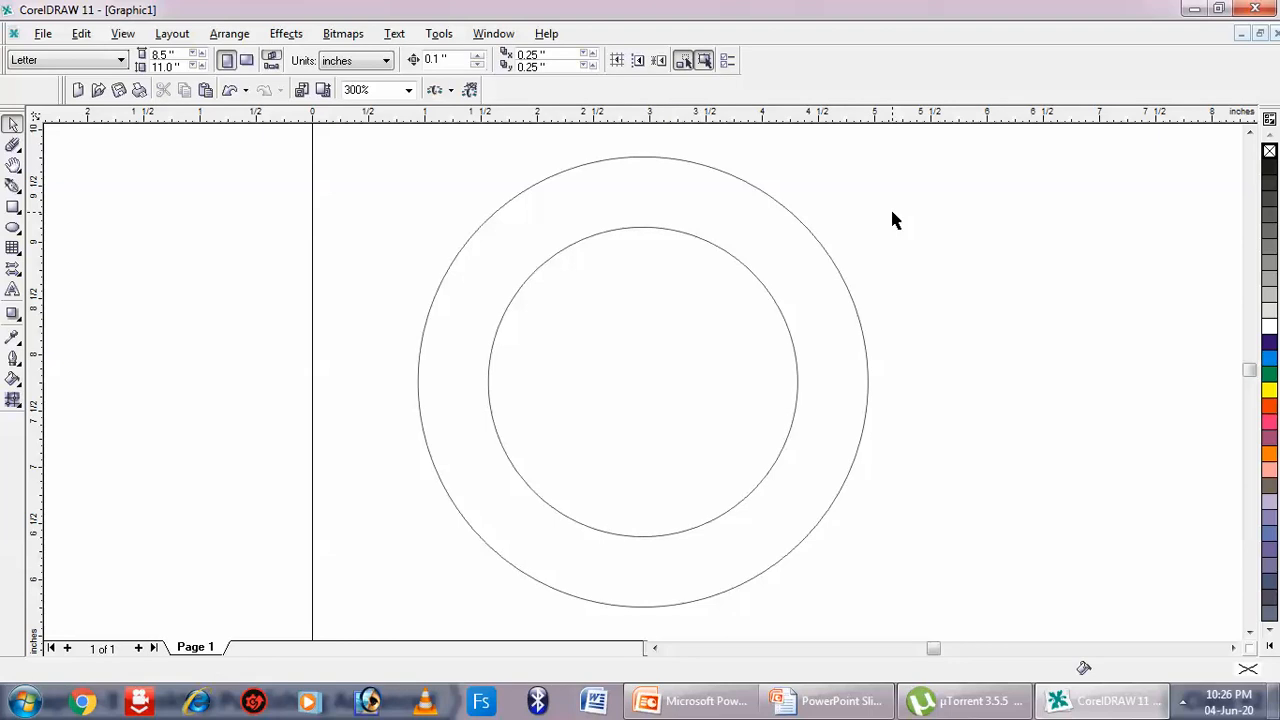
Set the inner circle's outline width to 2.0 pt
left_click(749, 188)
left_click(936, 270)
left_click(772, 300)
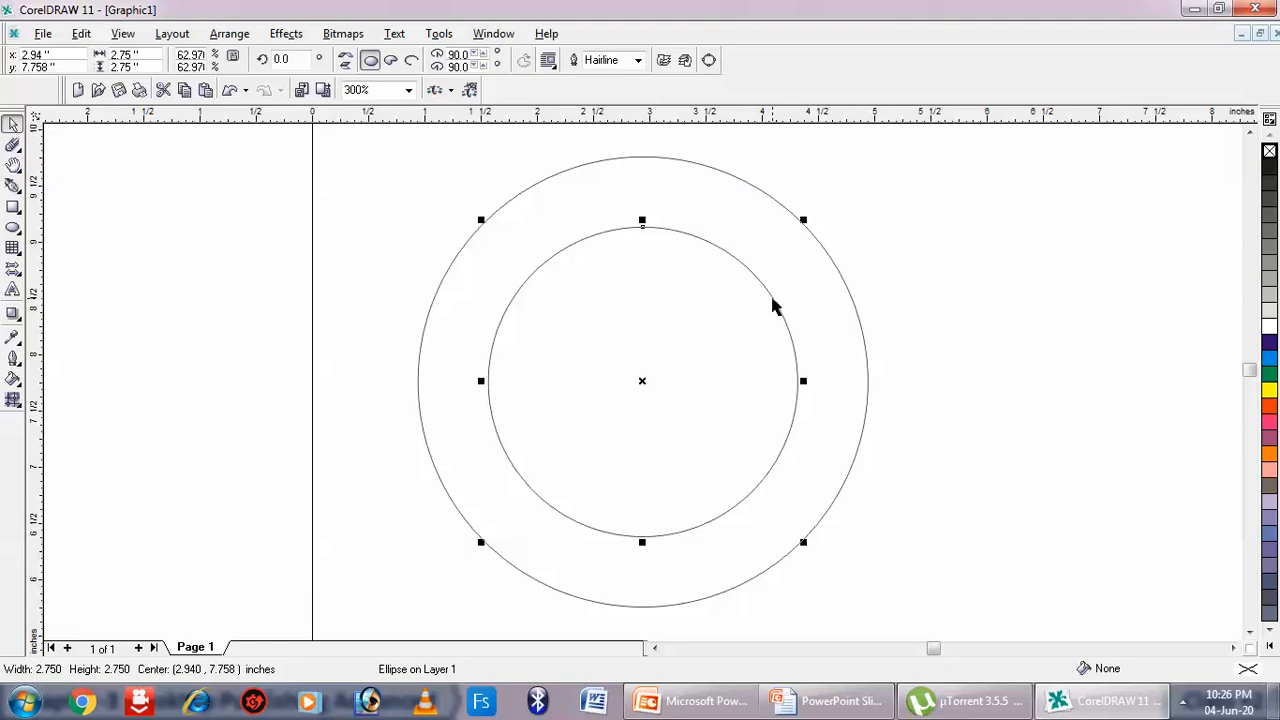
left_click(638, 62)
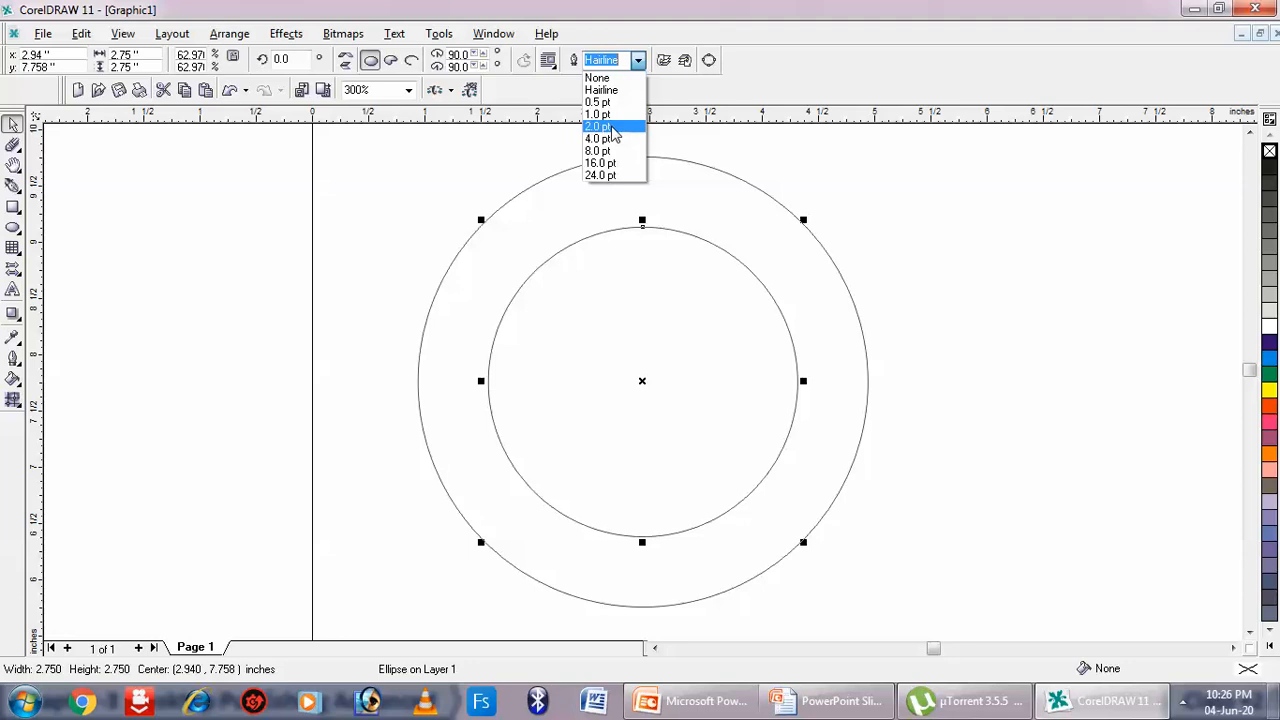
left_click(614, 128)
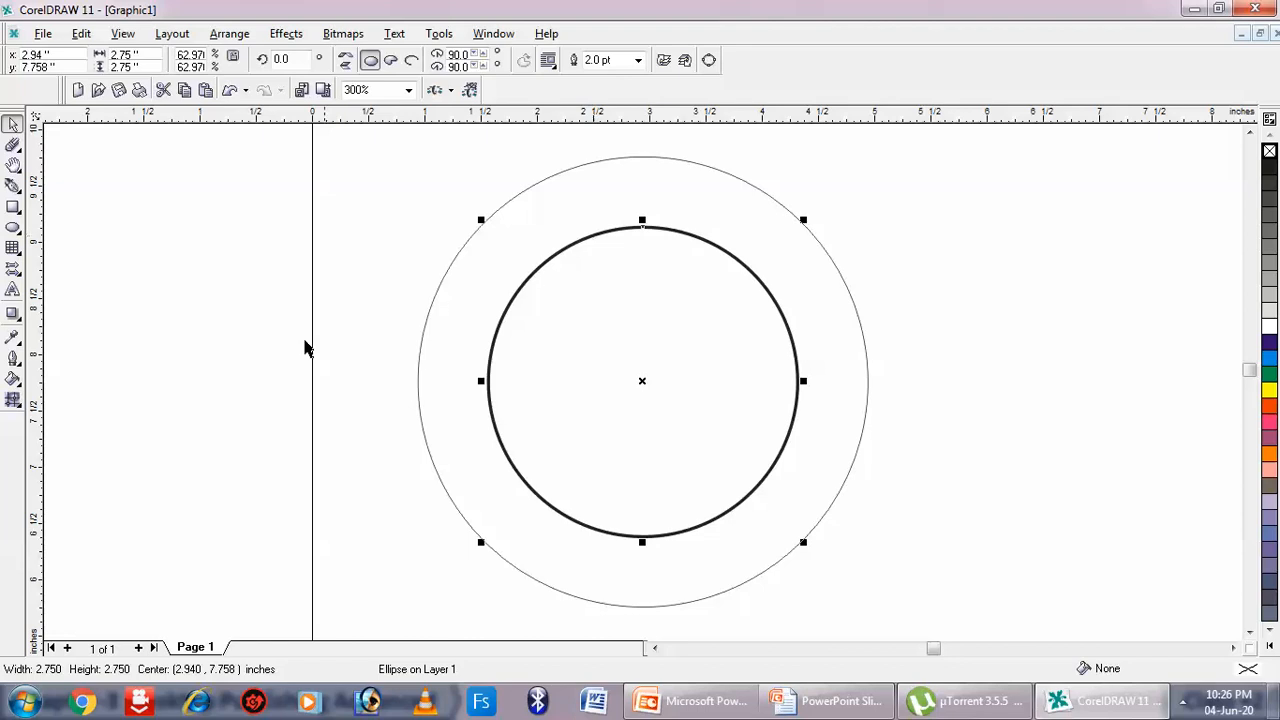
Add the text "Govt. Senior Secondary School Bandal" along the outside of the inner circle
key("Tab")
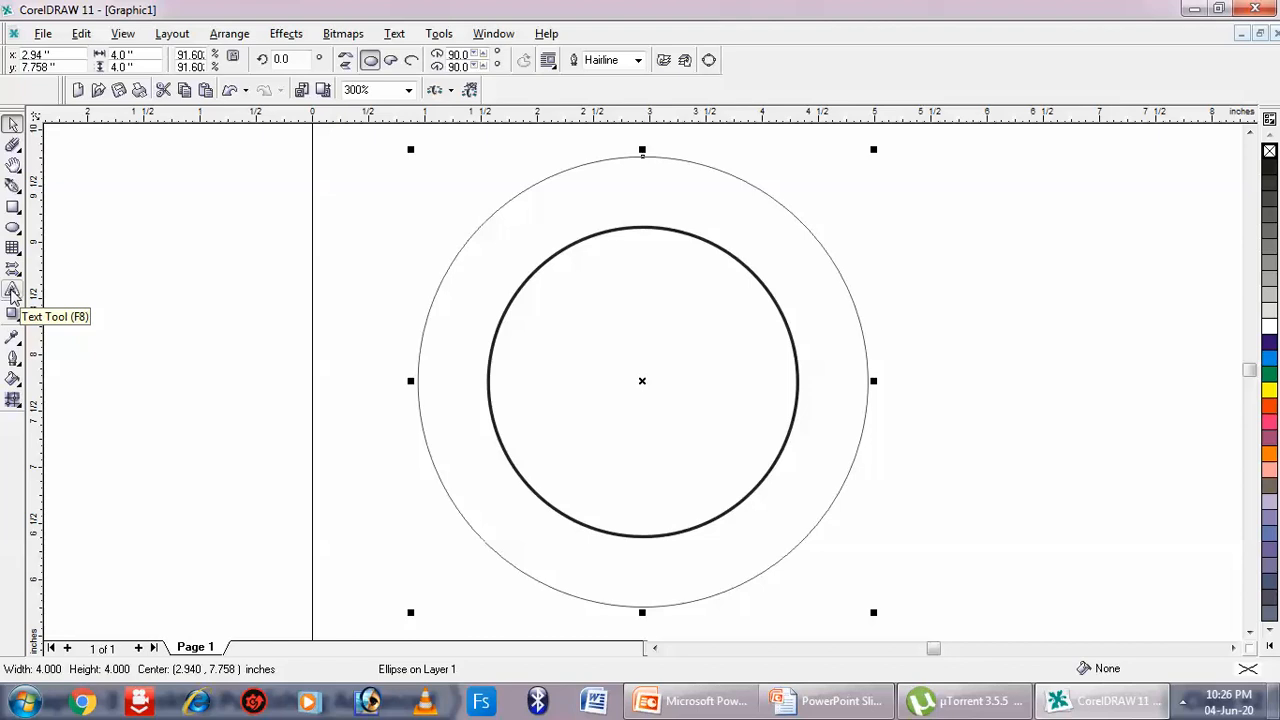
left_click(12, 291)
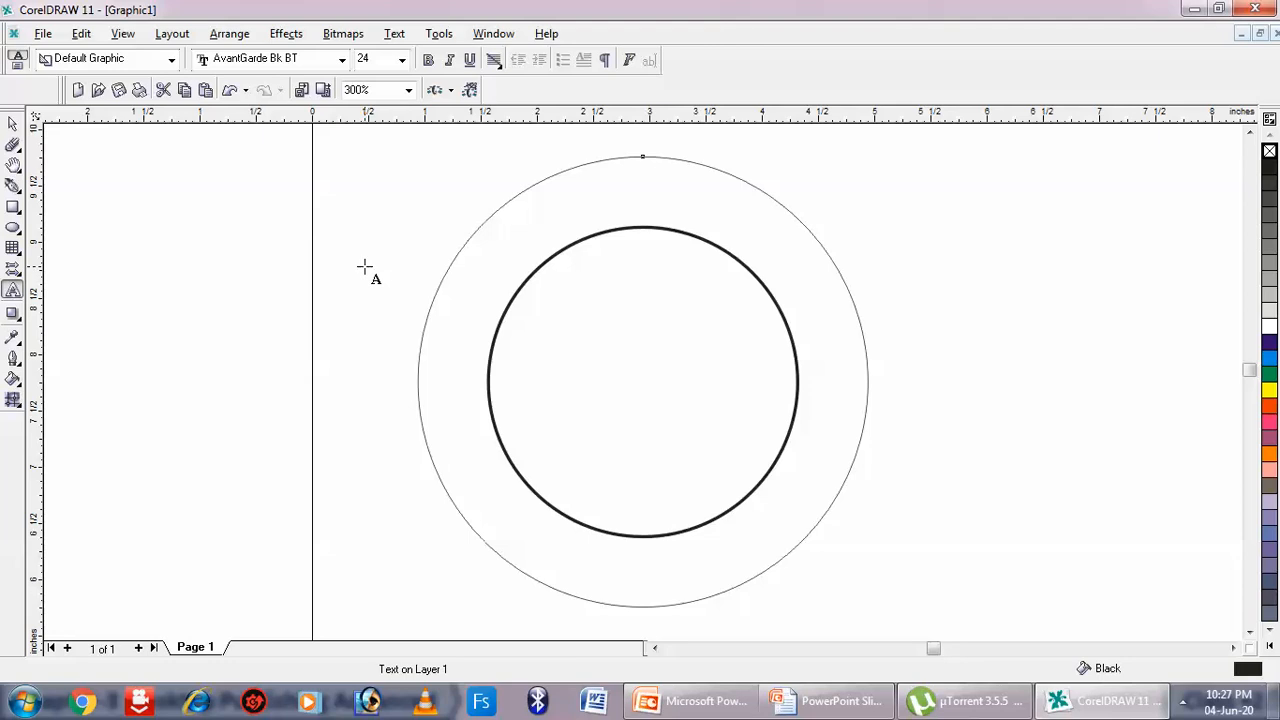
left_click(629, 224)
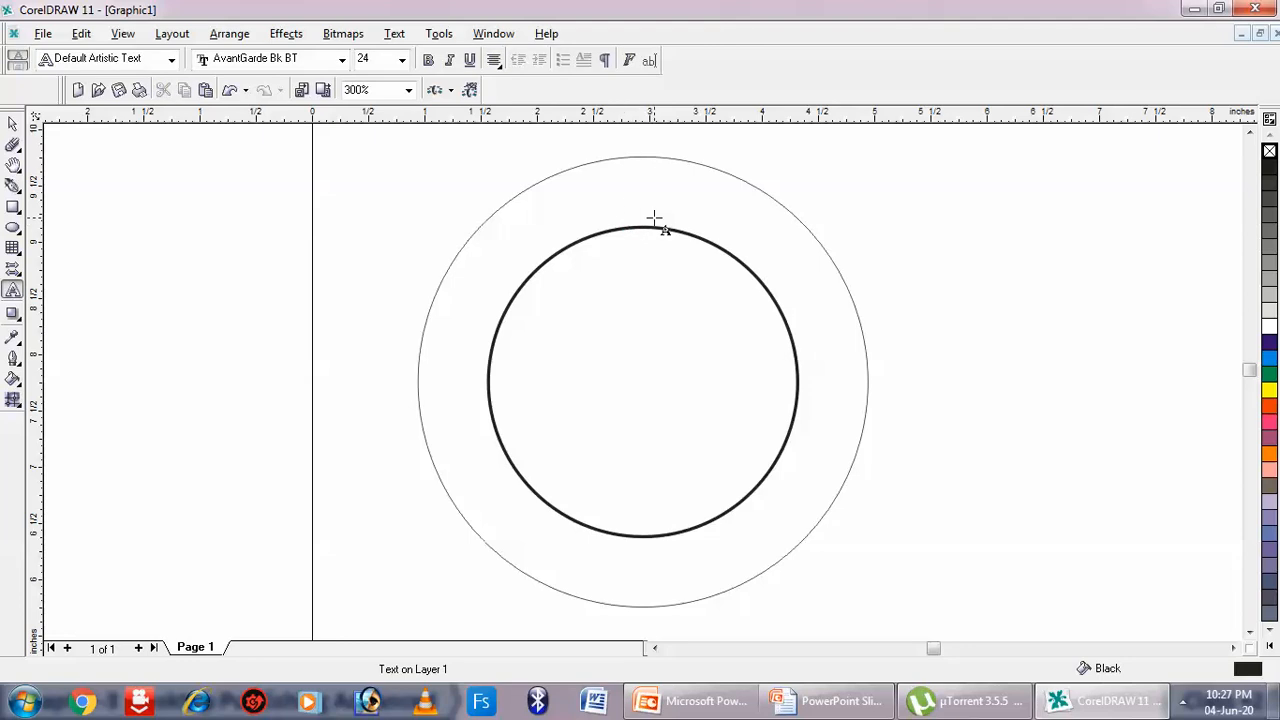
type("Govt.")
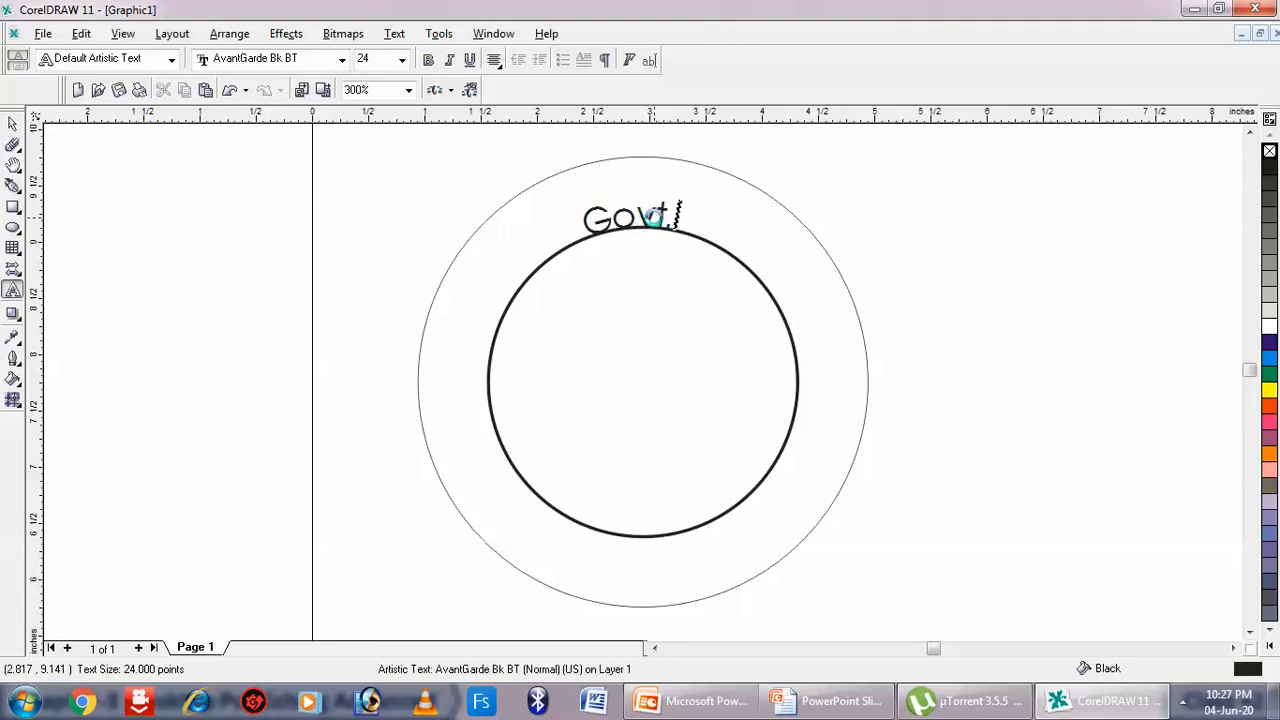
type(" Senior")
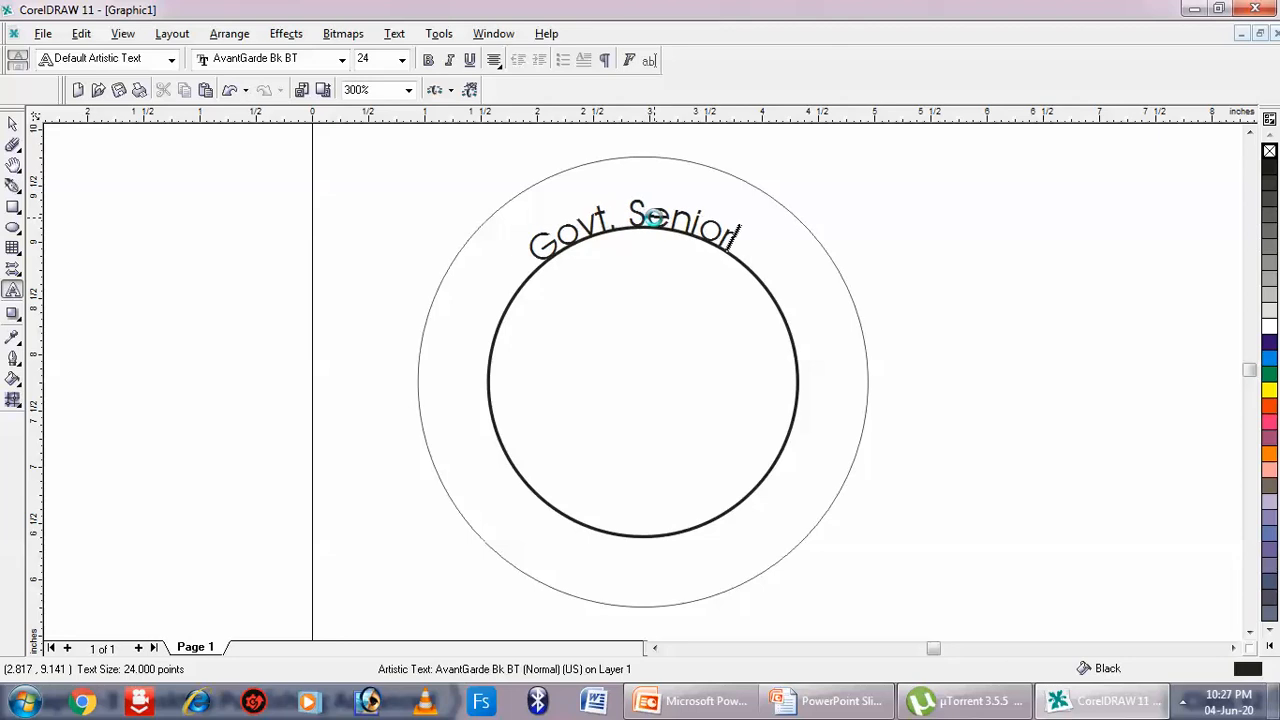
type(" Second")
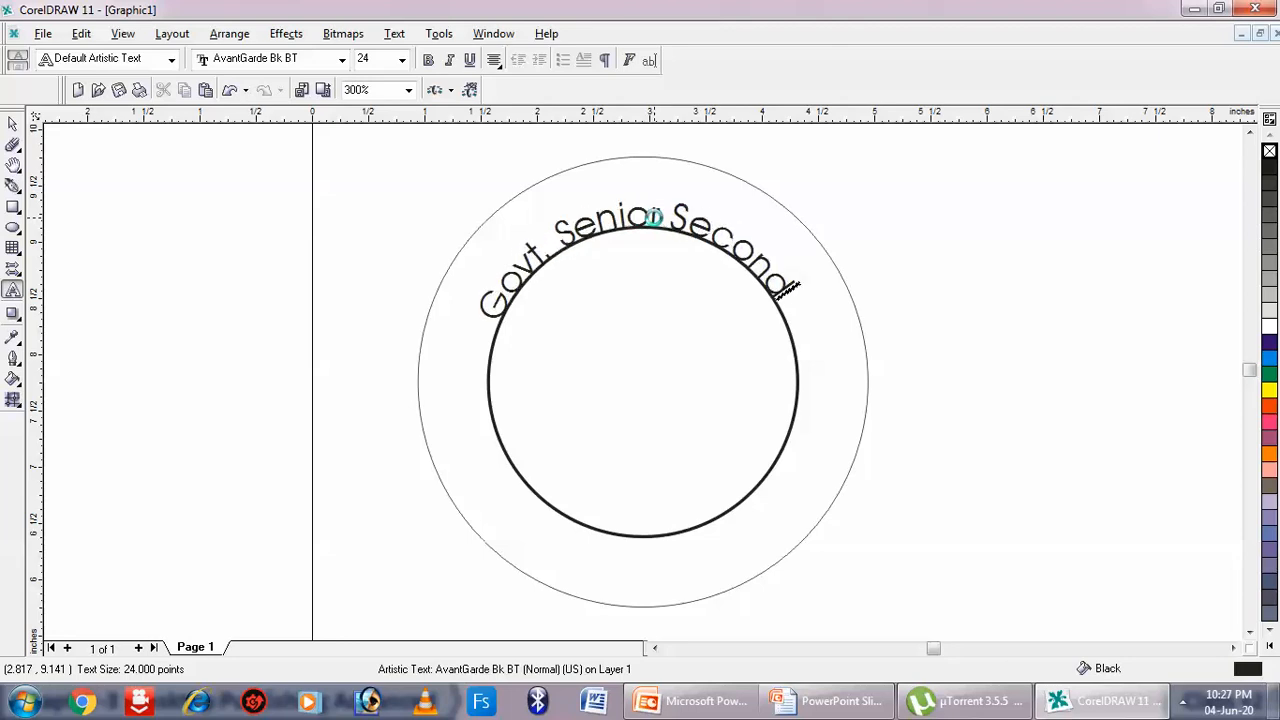
type("ary Sch")
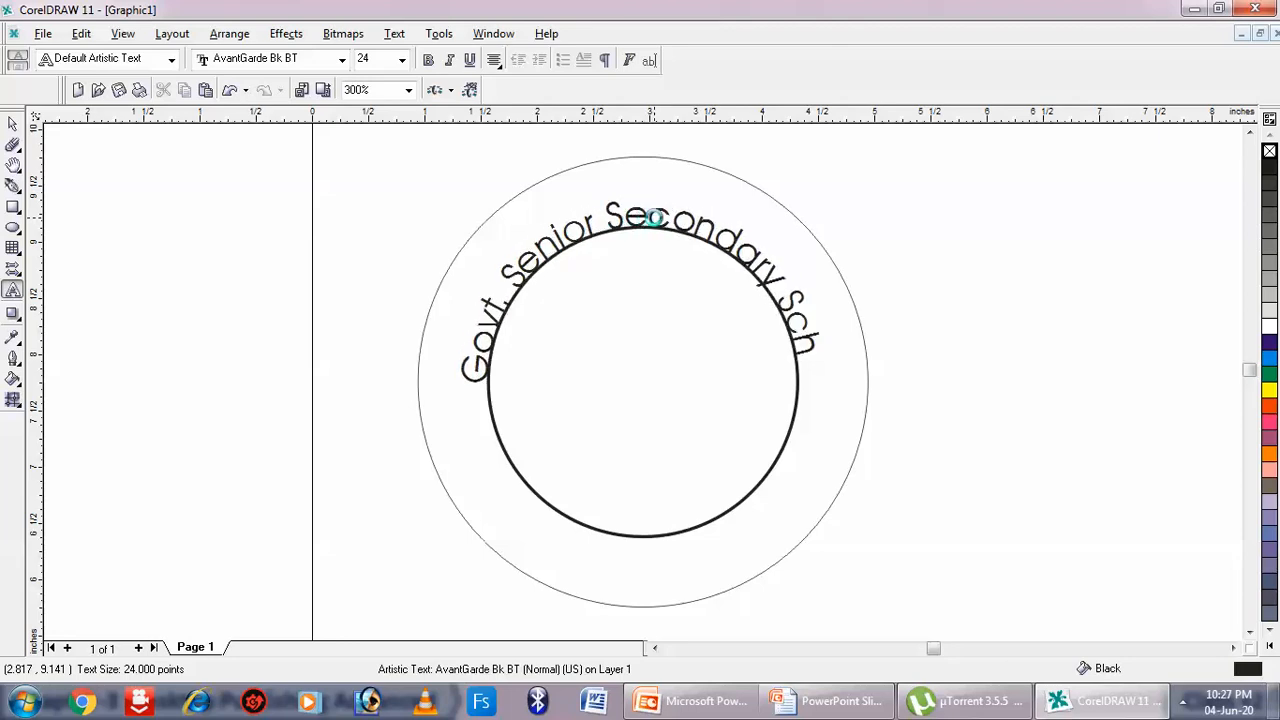
type("ool Bandal")
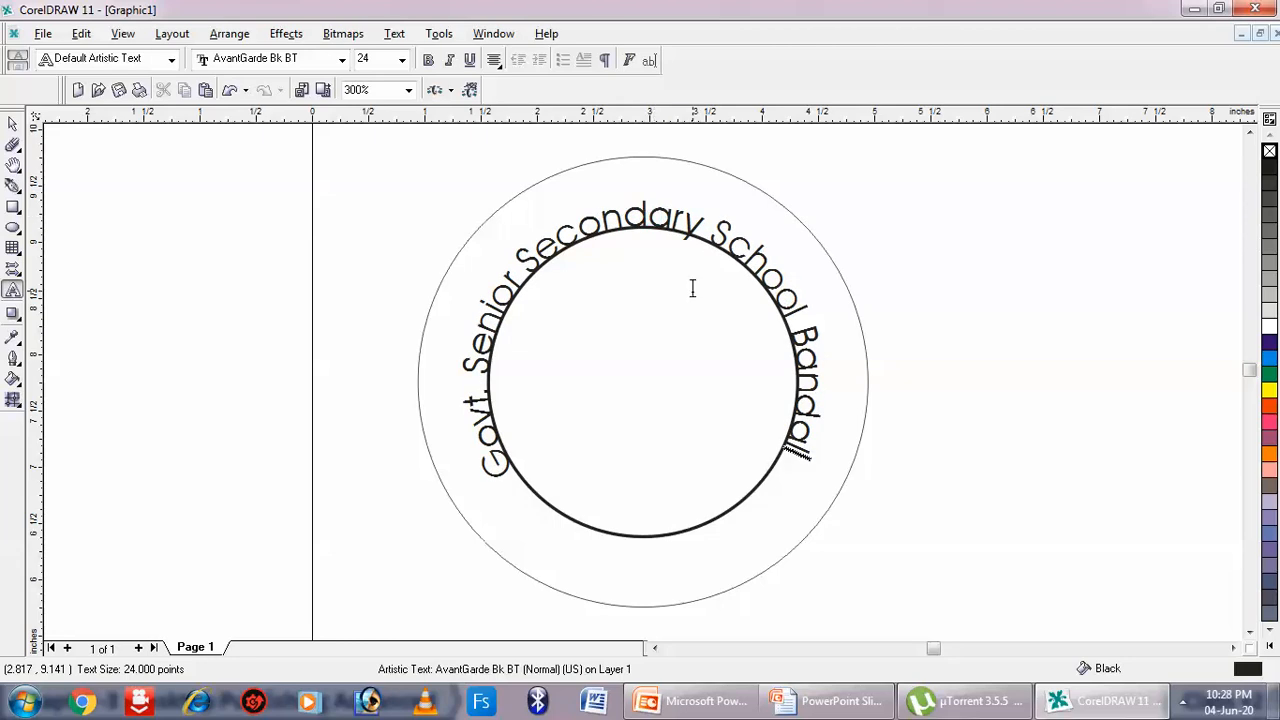
Format all the circular text in Times New Roman at 30 pt, without bold
key("ctrl+a")
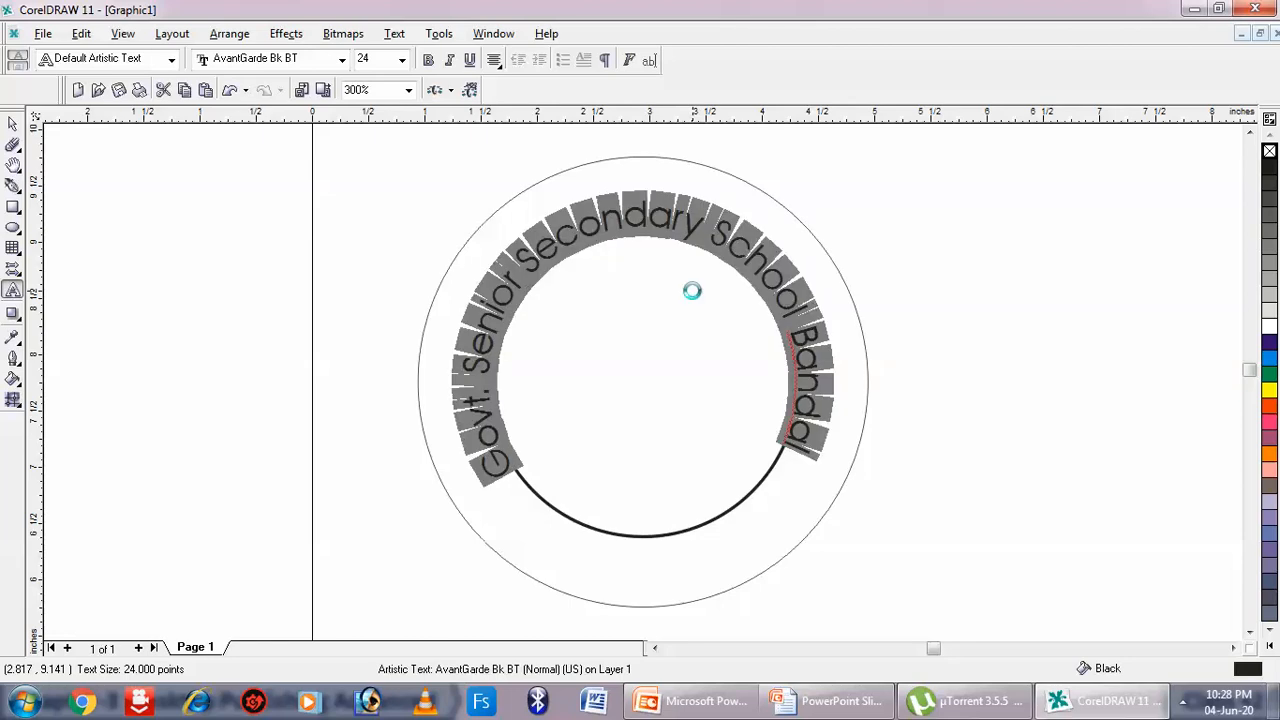
left_click(308, 62)
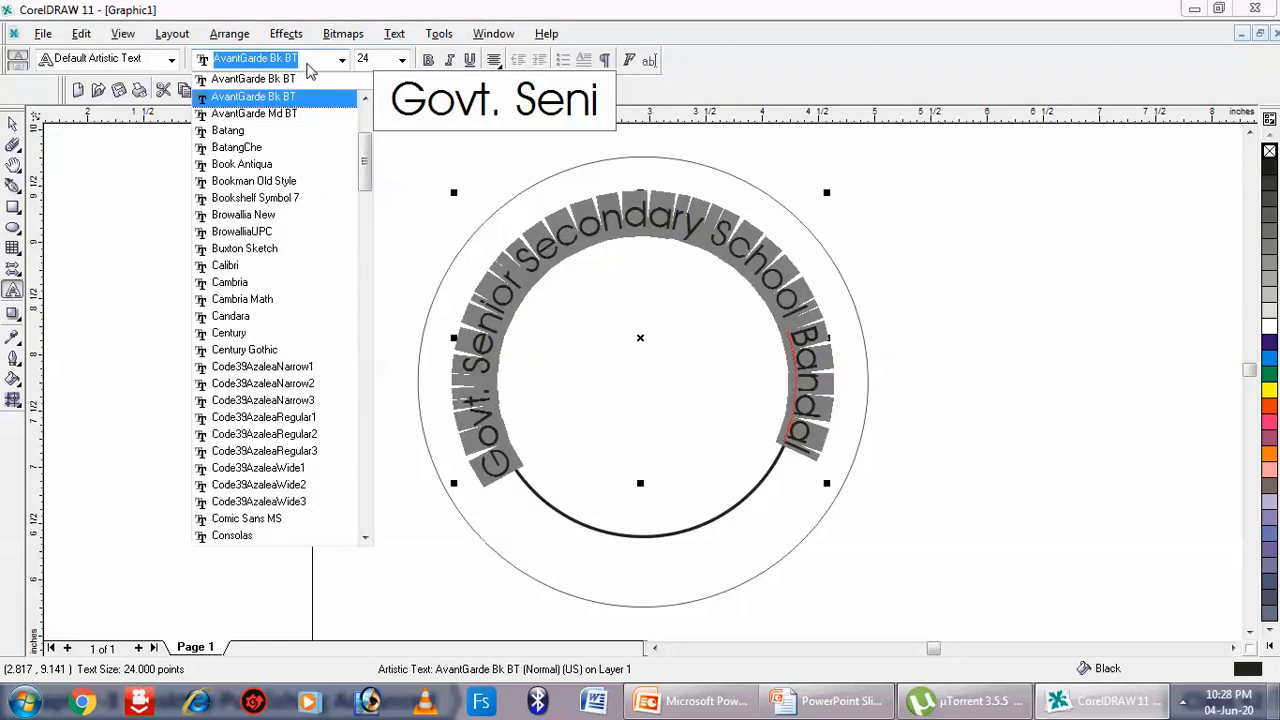
type("Times New Roman")
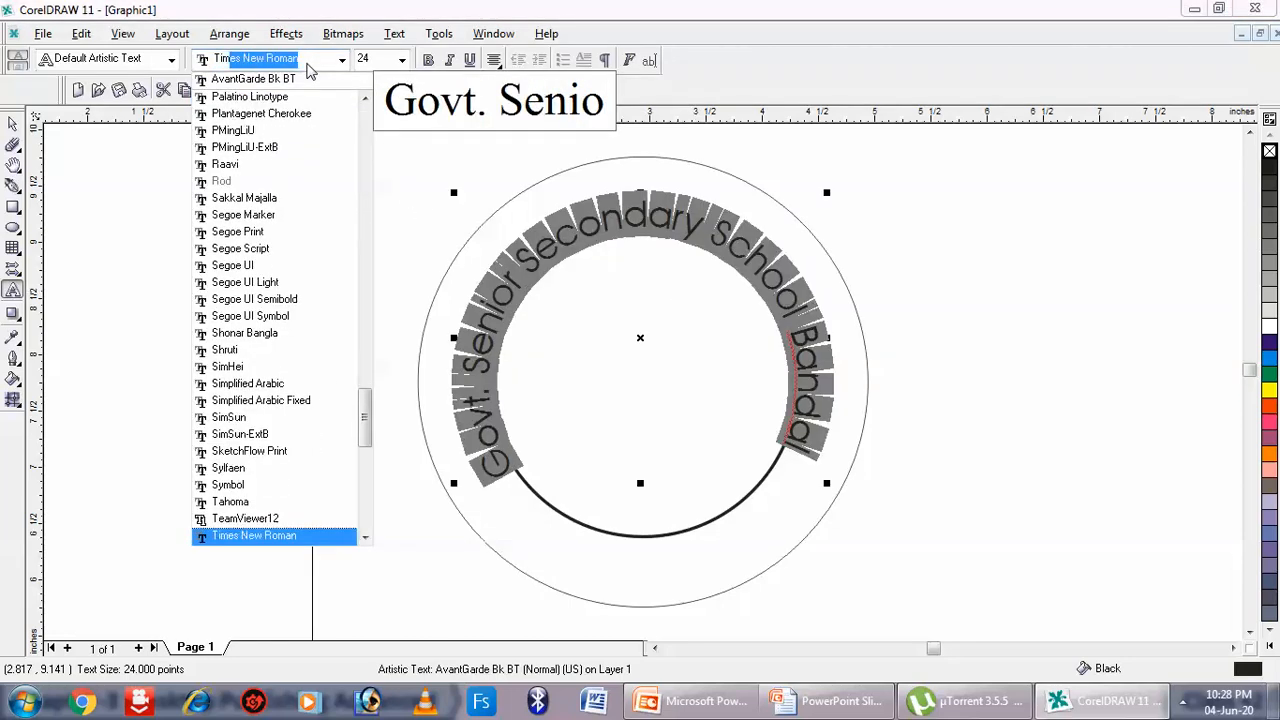
key("Return")
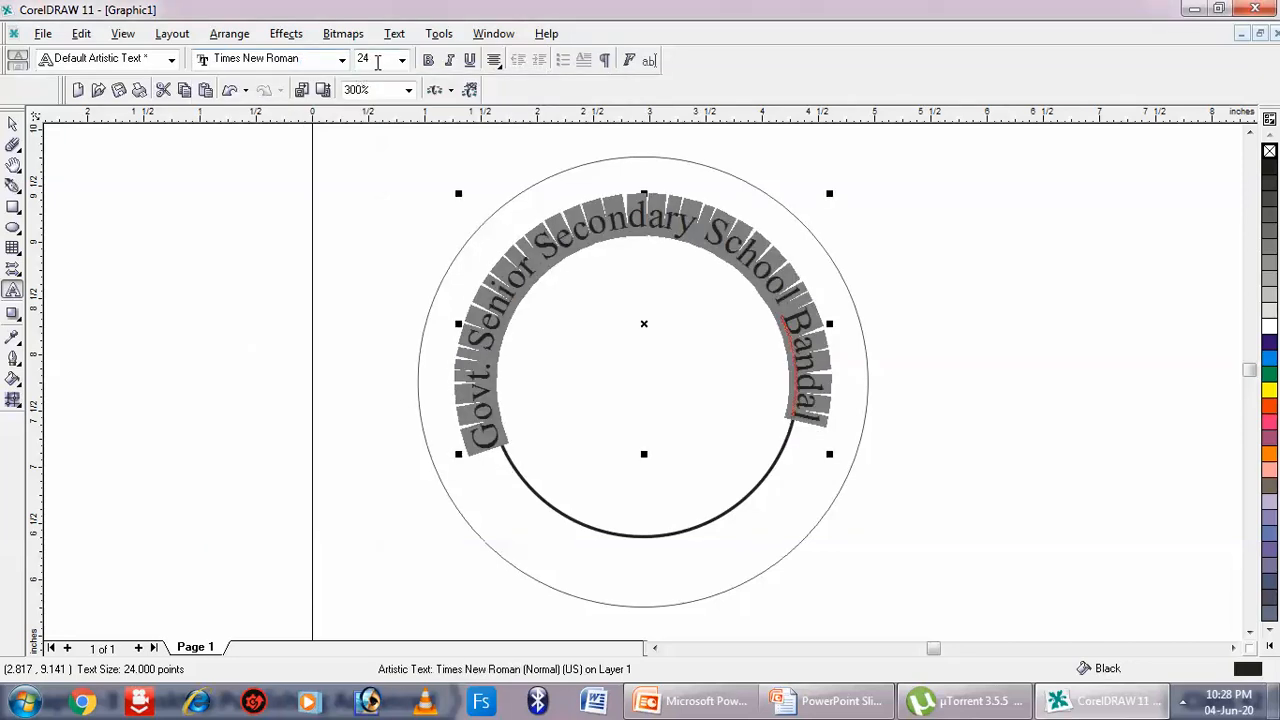
key("BackSpace")
key("BackSpace")
type("30")
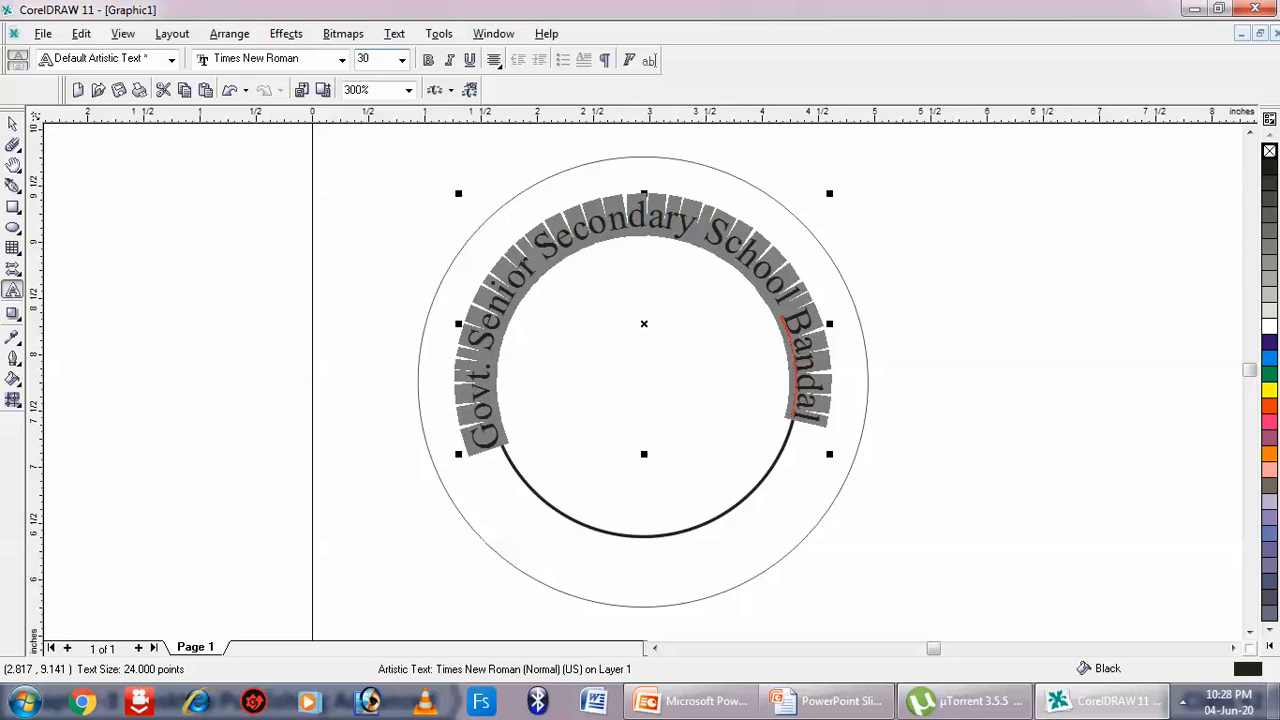
key("Return")
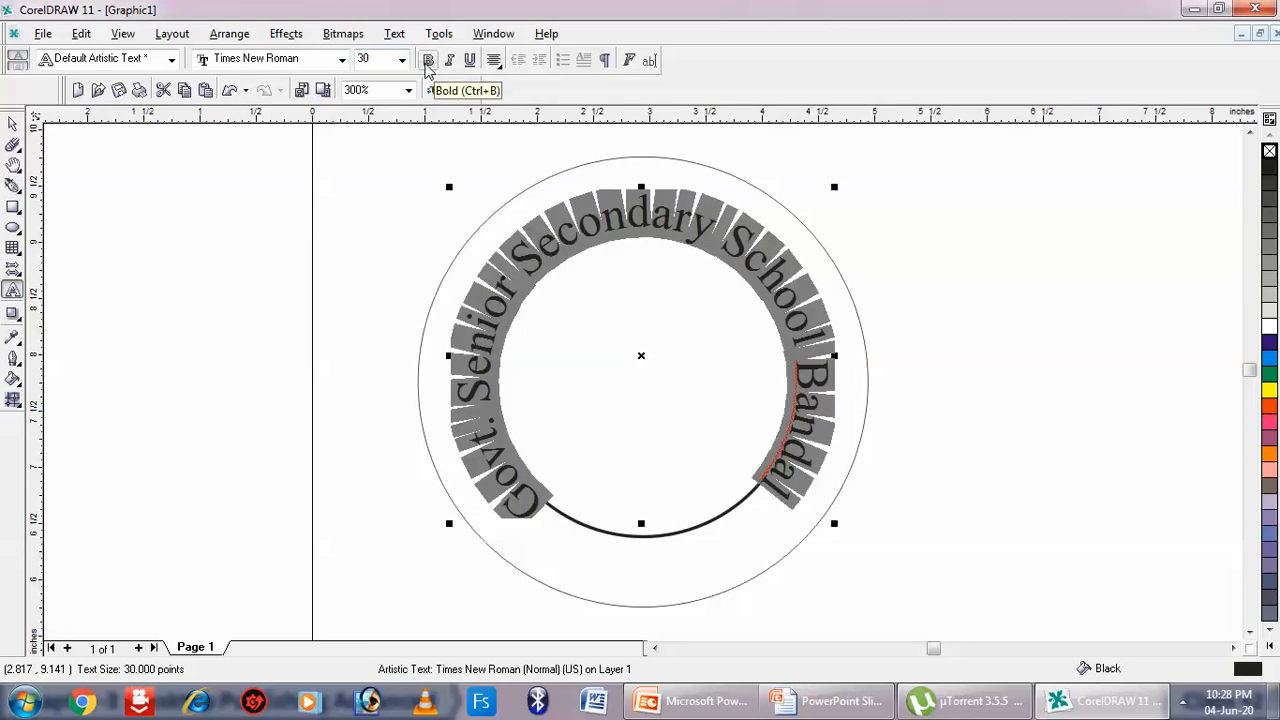
left_click(428, 60)
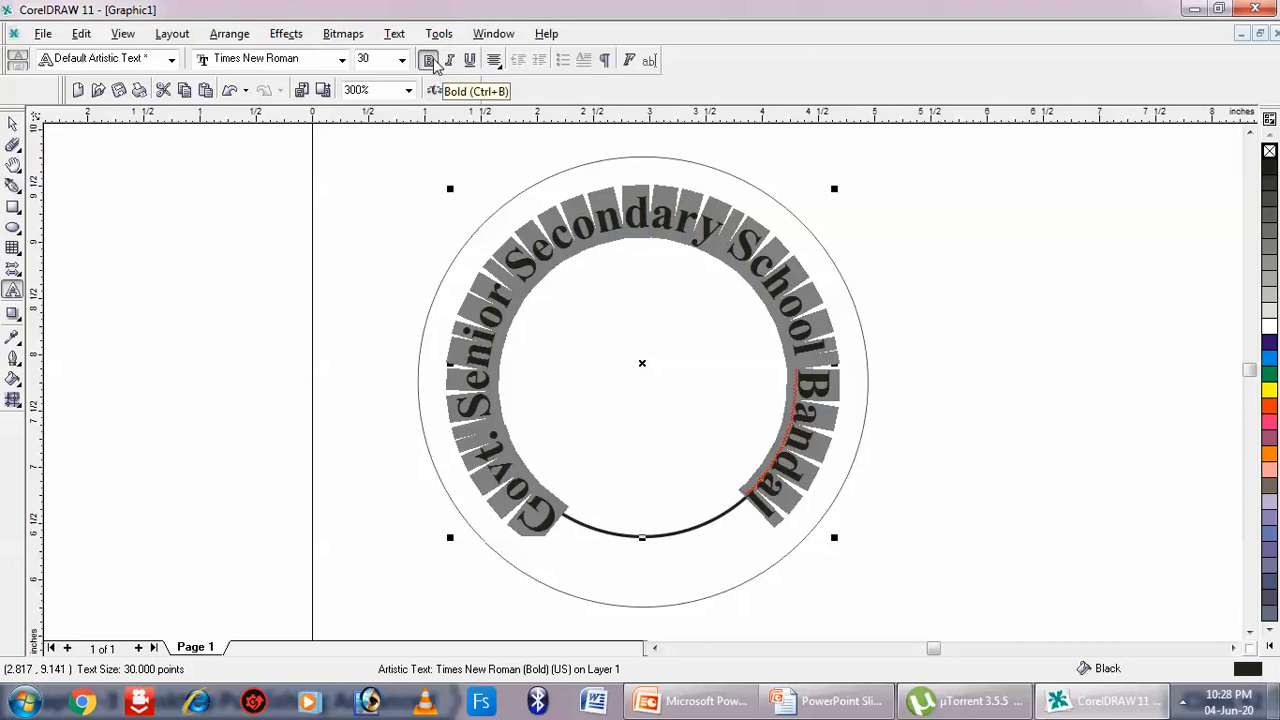
left_click(432, 61)
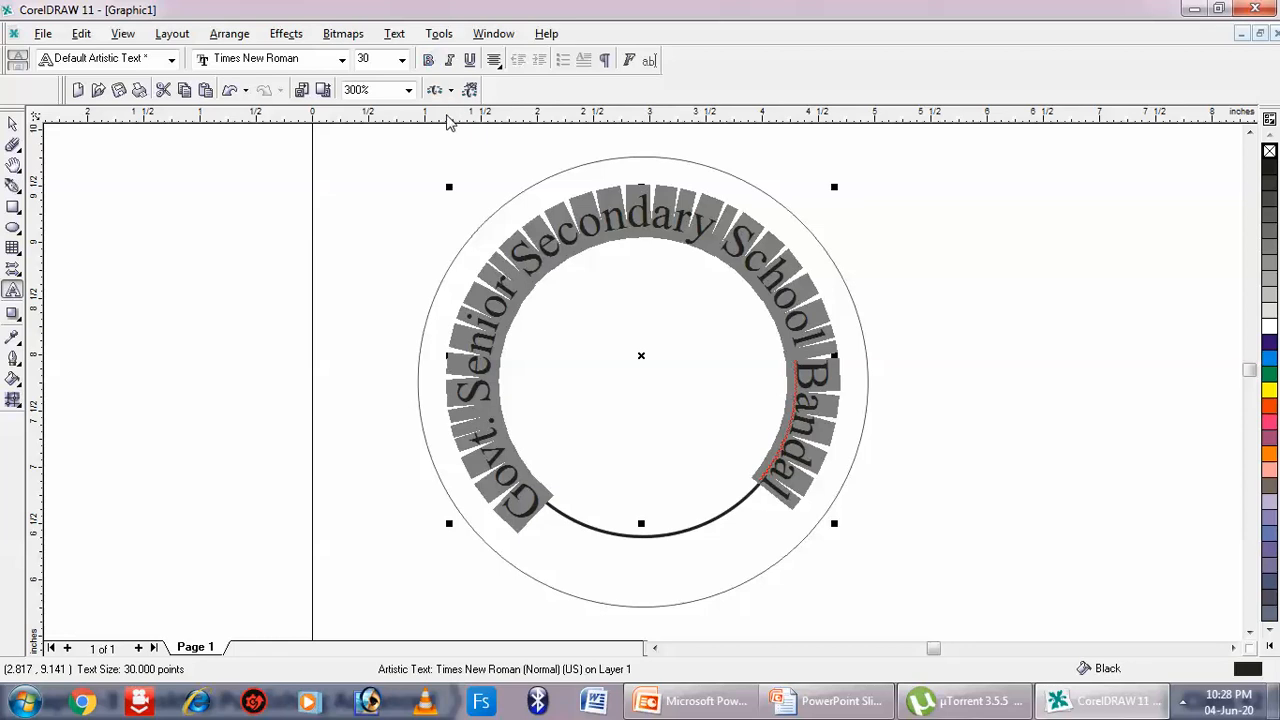
Set the school name's distance from the inner circle to 0.2 inches
left_click(14, 126)
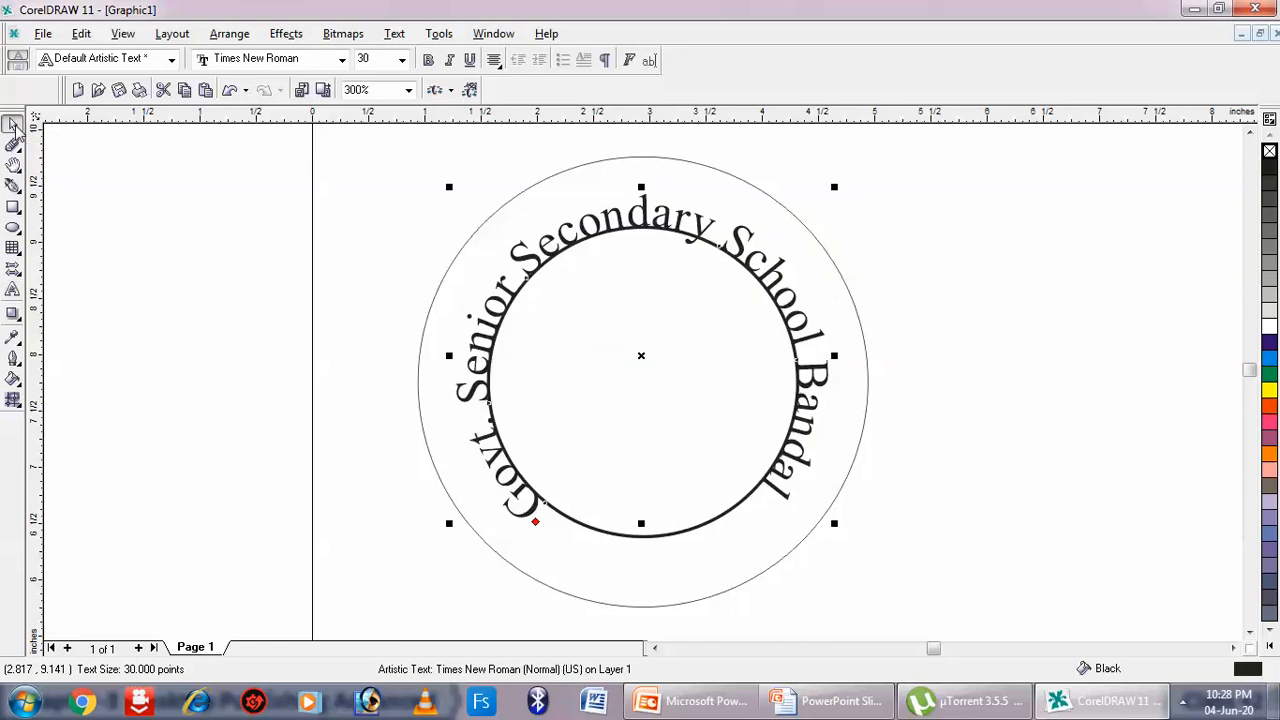
left_click(668, 325)
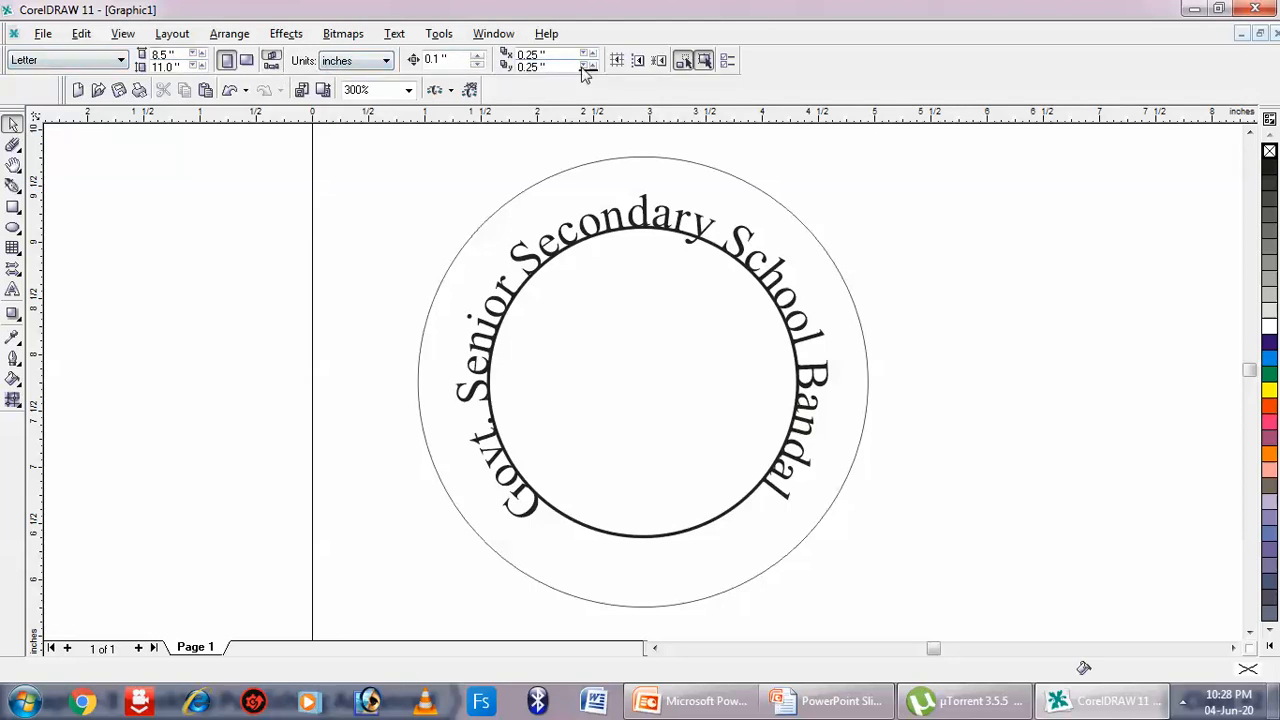
left_click(588, 230)
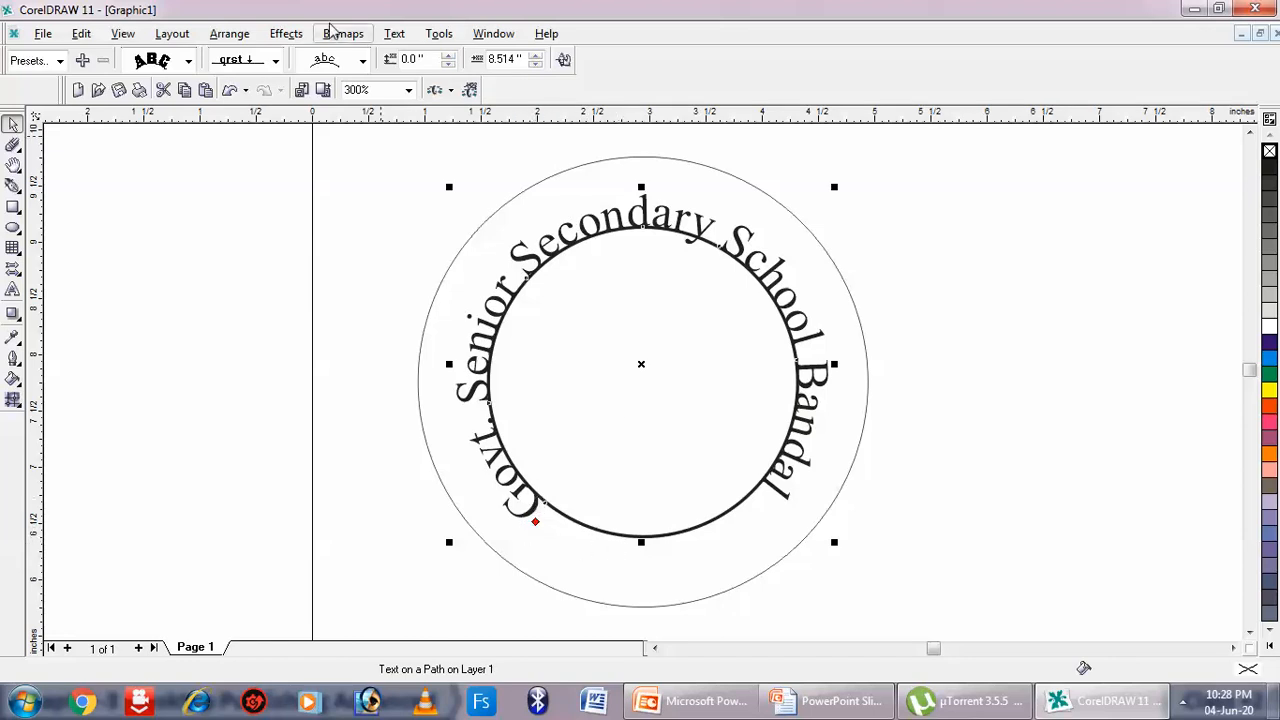
left_click(448, 57)
left_click(448, 56)
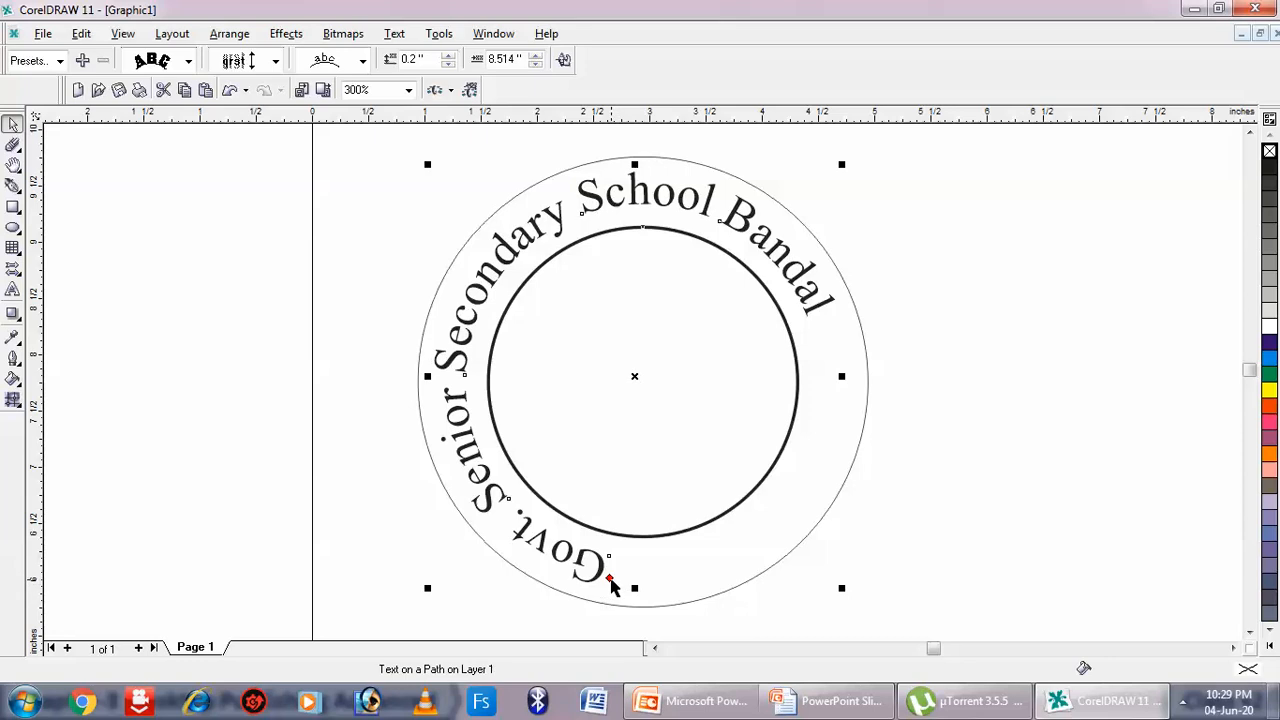
Slide the school name clockwise along its path until it is centered over the top of the ring
left_click_drag(612, 586, 486, 487)
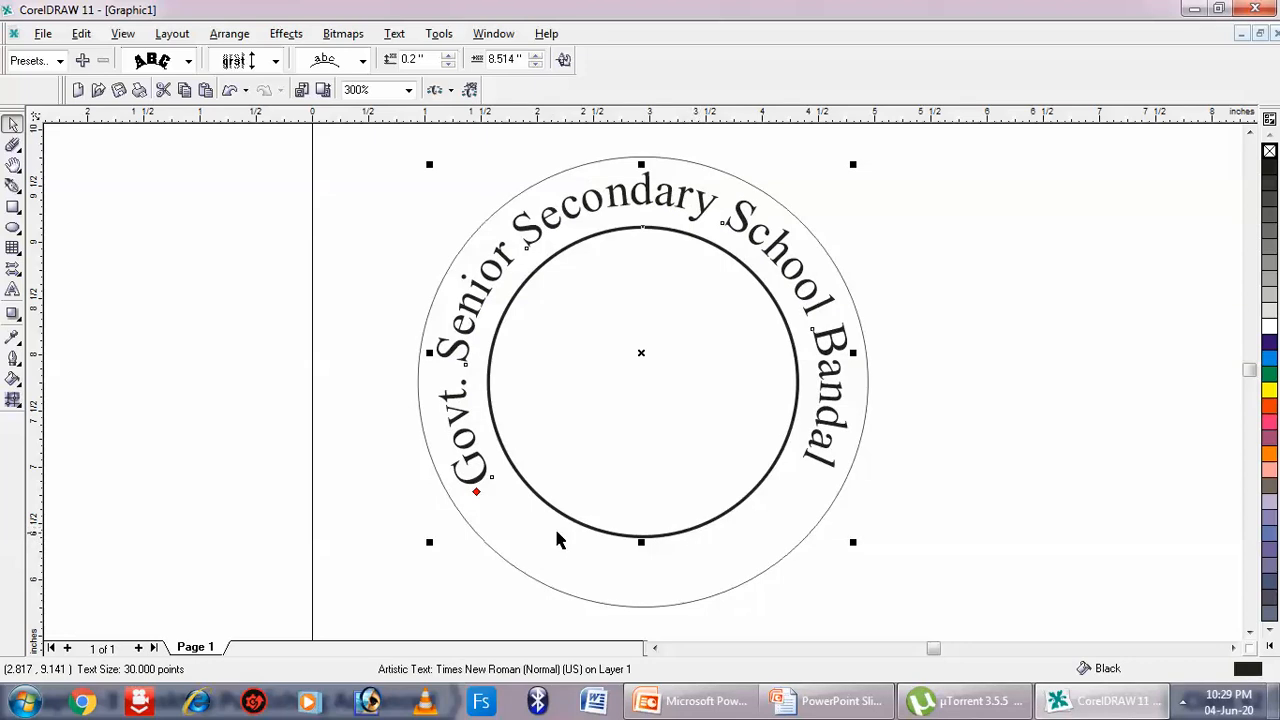
left_click_drag(477, 492, 474, 498)
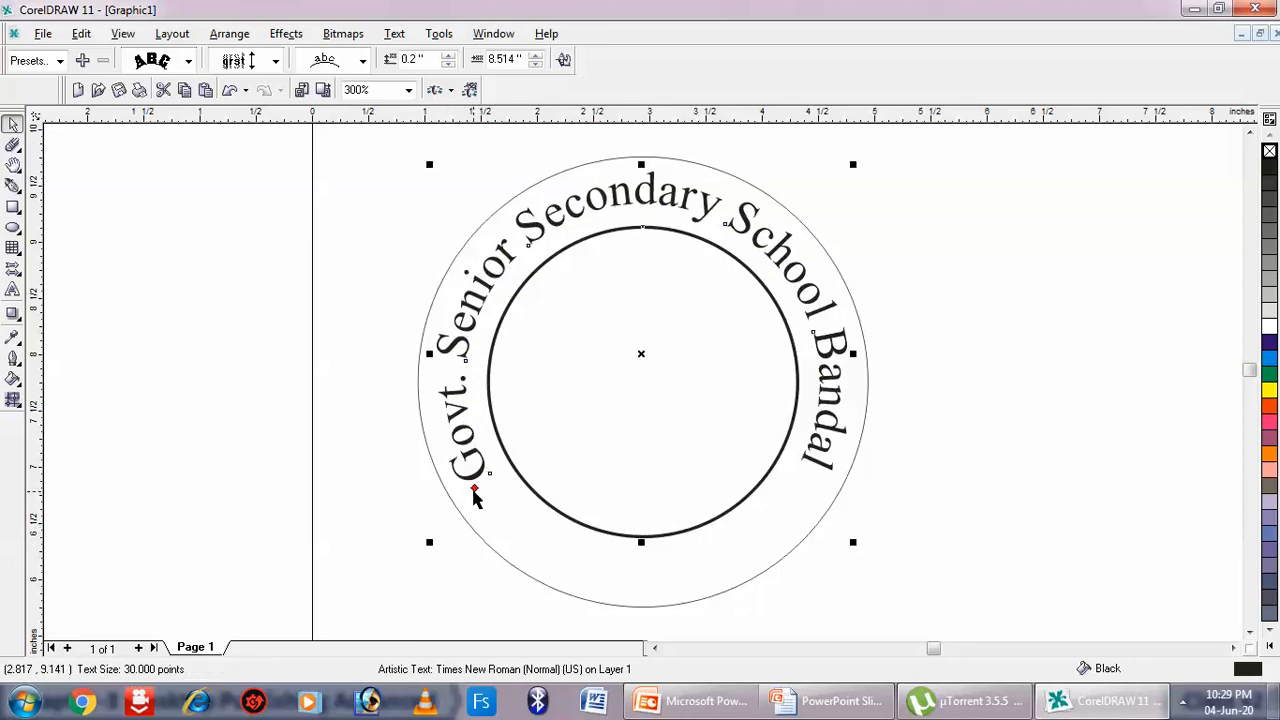
left_click_drag(474, 490, 479, 490)
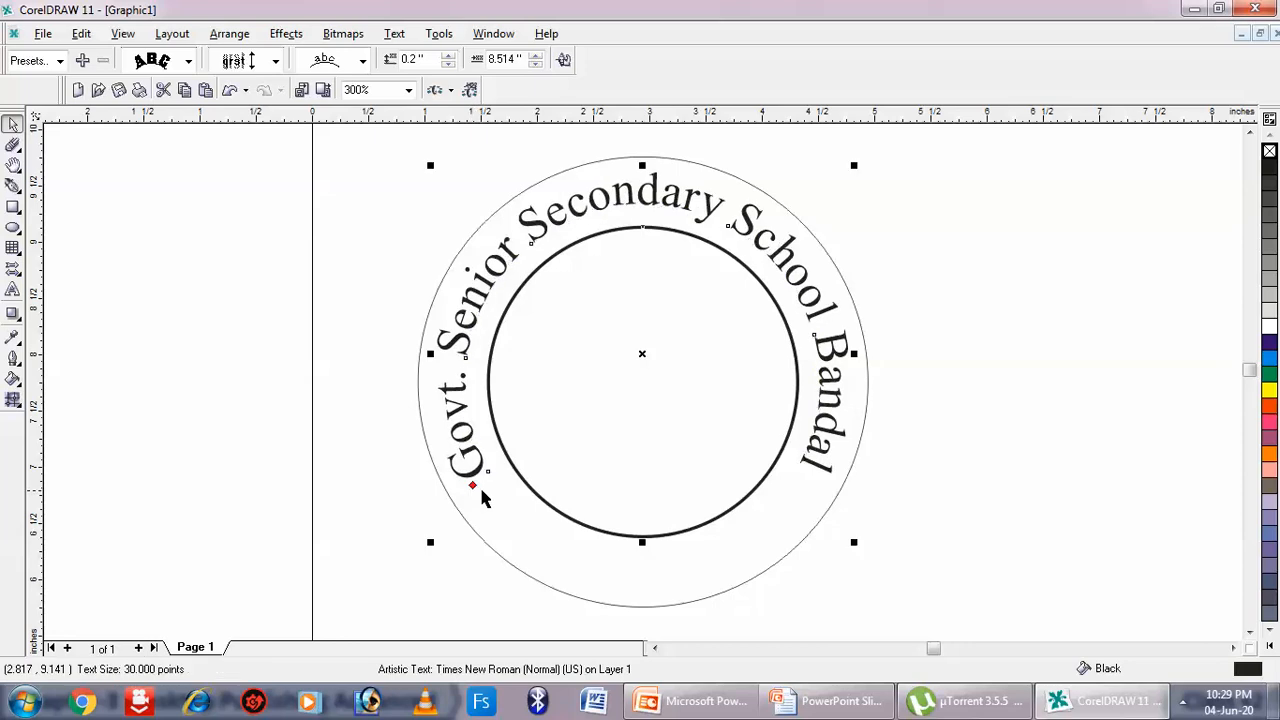
left_click(572, 545)
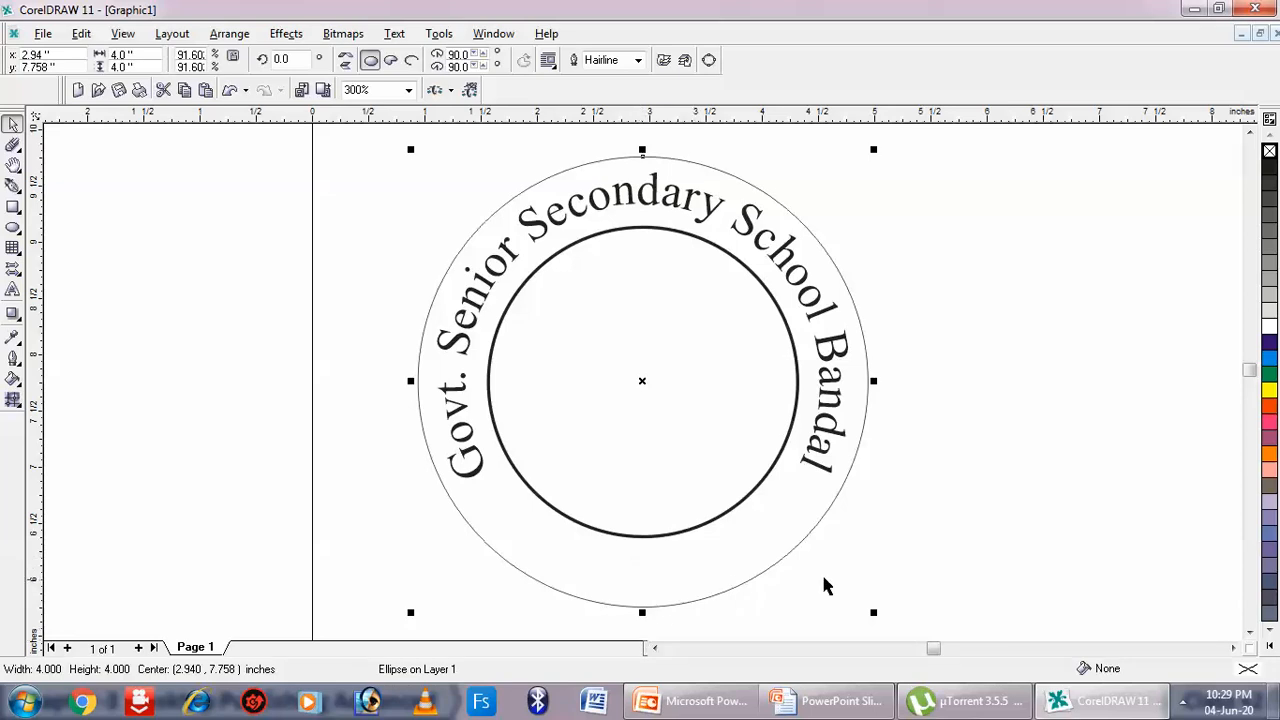
Add the text "Distt. Mandi (HP)" along the lower edge of the outer circle
left_click(1249, 633)
left_click(1249, 633)
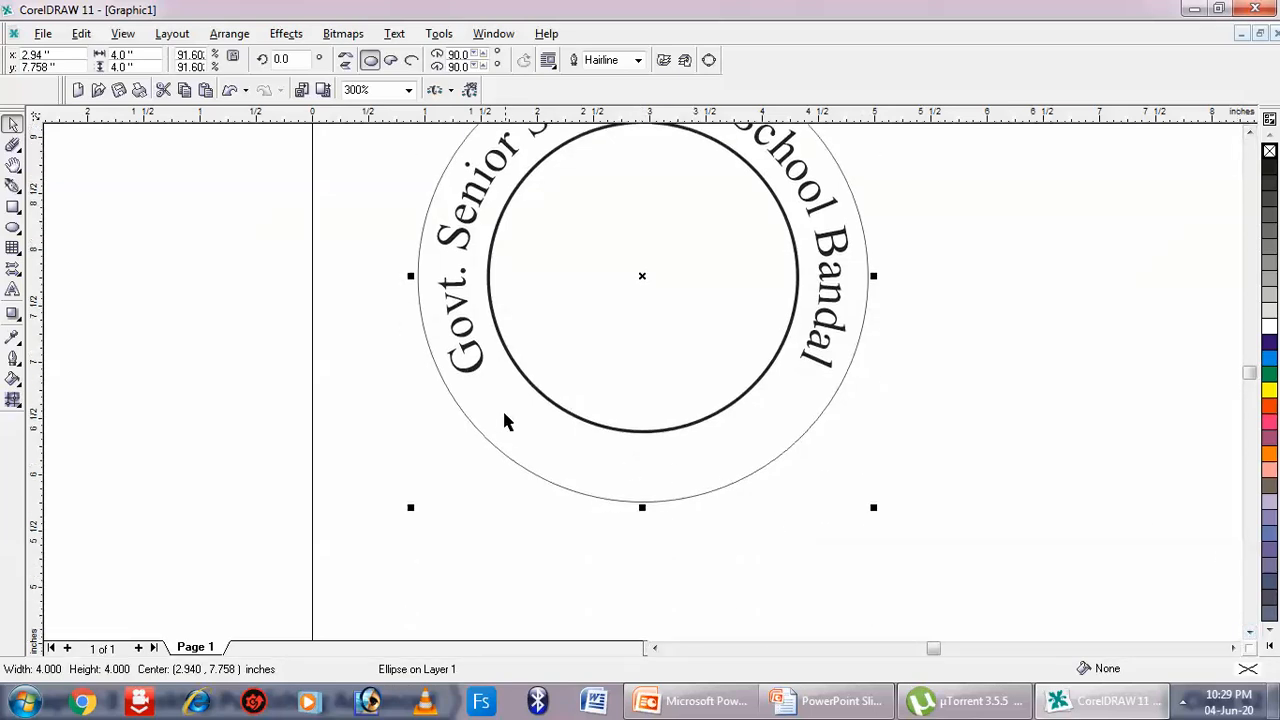
left_click(12, 290)
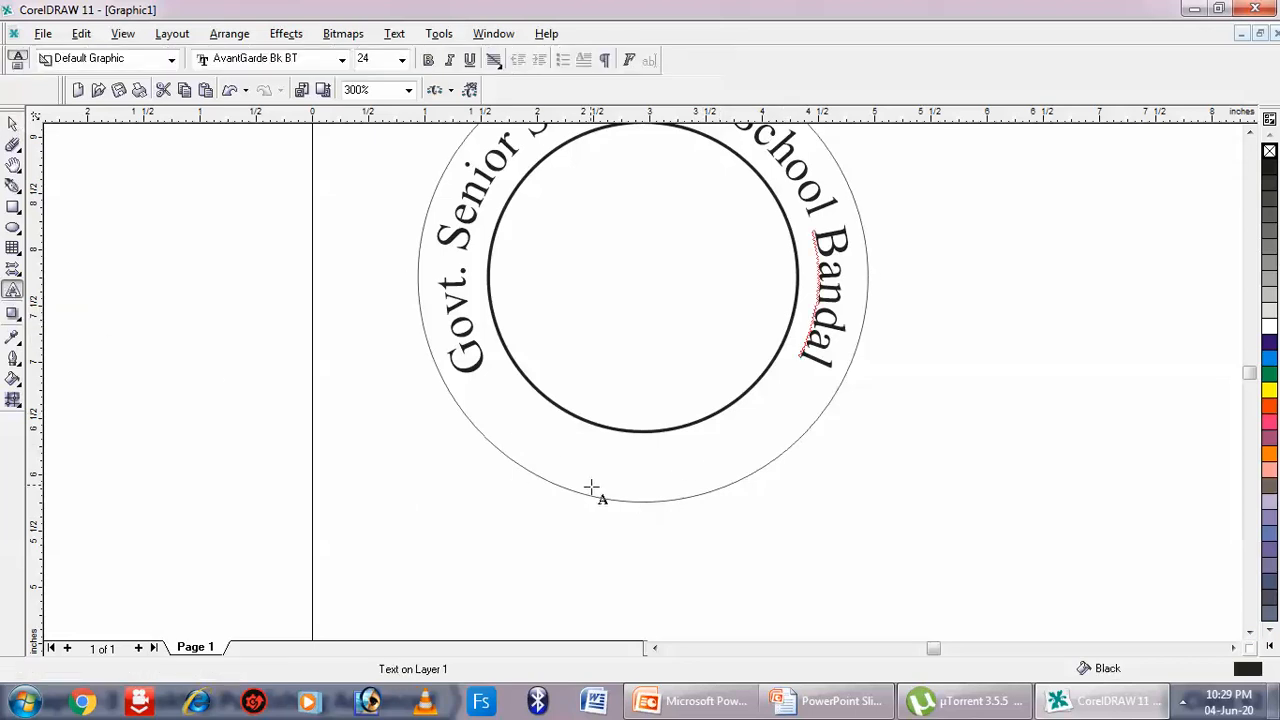
left_click(656, 500)
type("Distt")
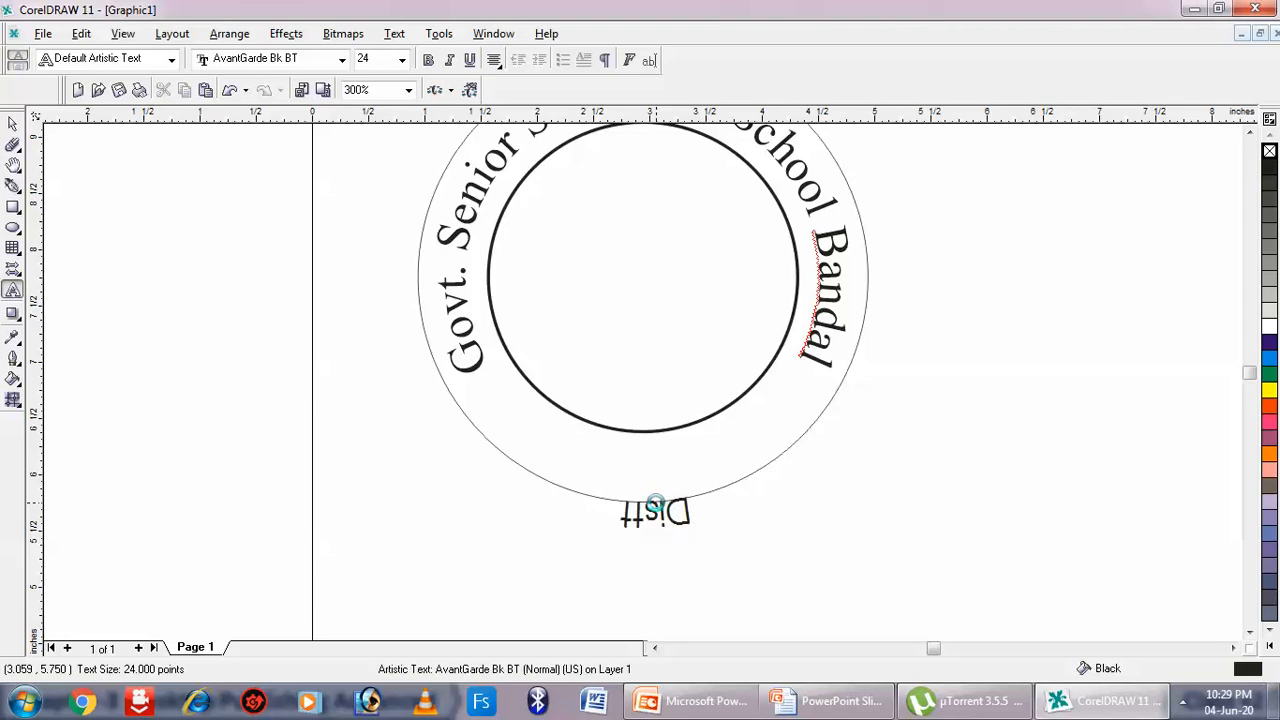
type(". Mandi")
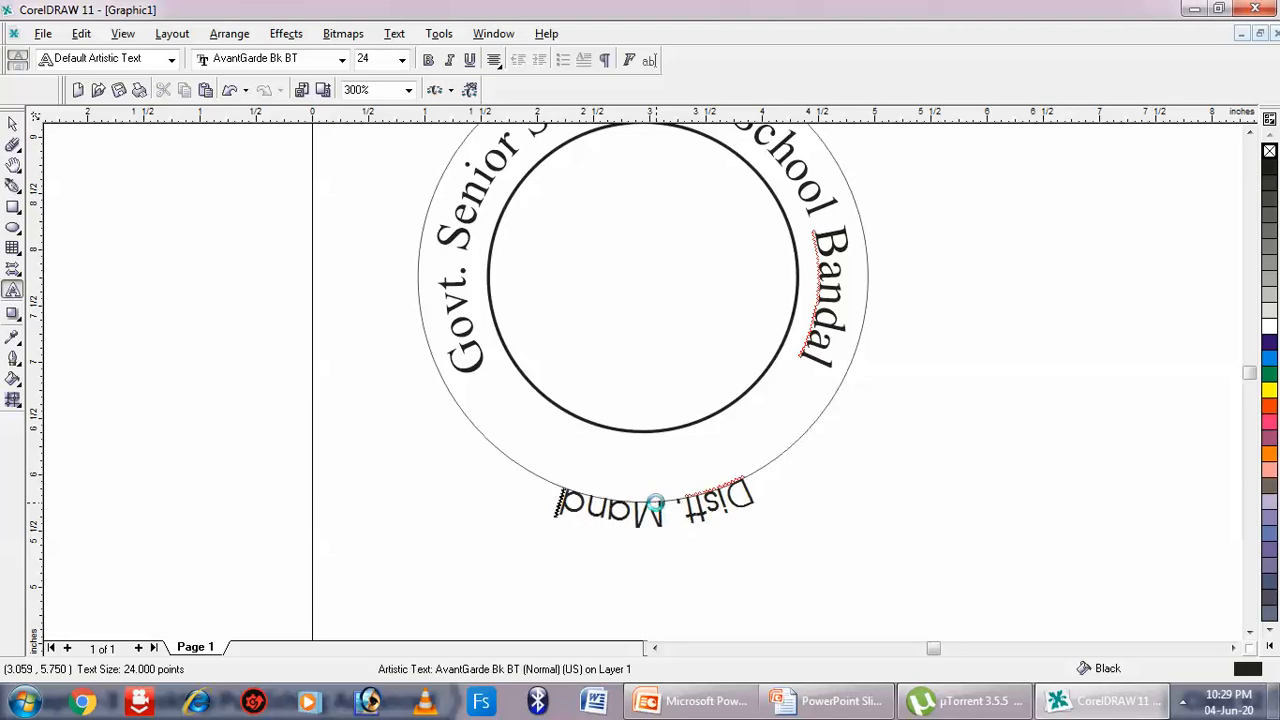
type(" (HP")
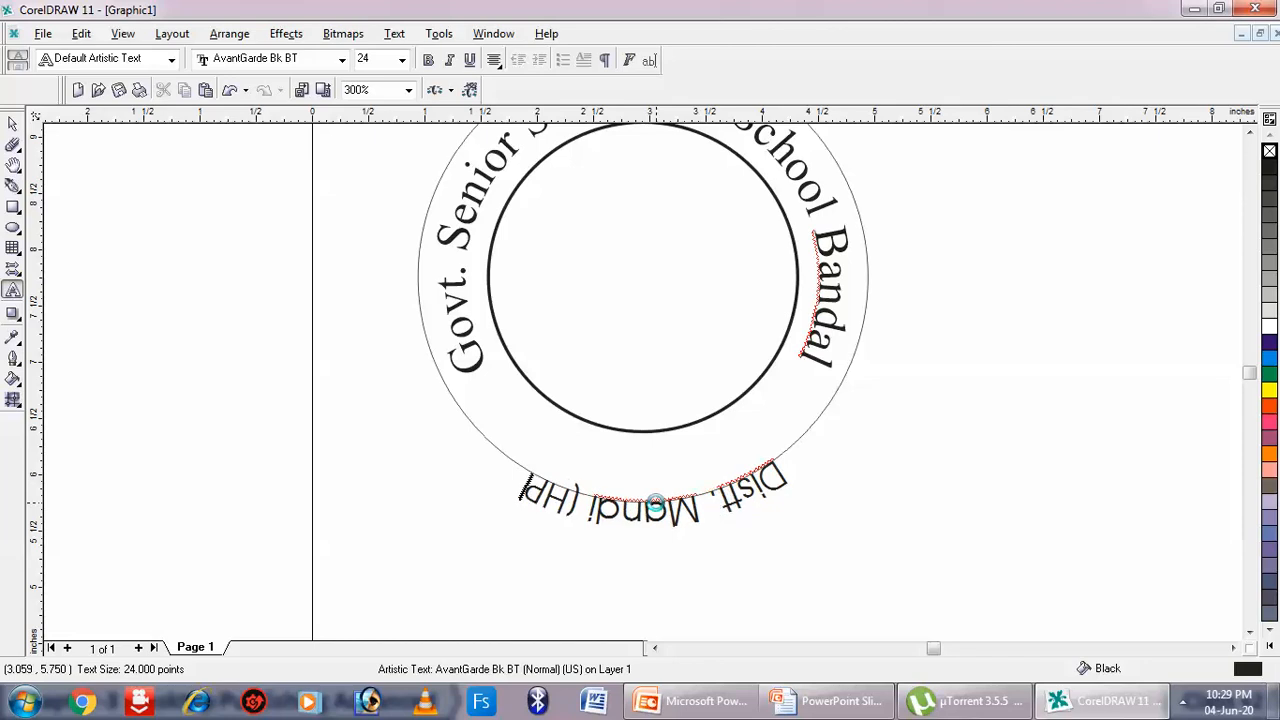
type(")")
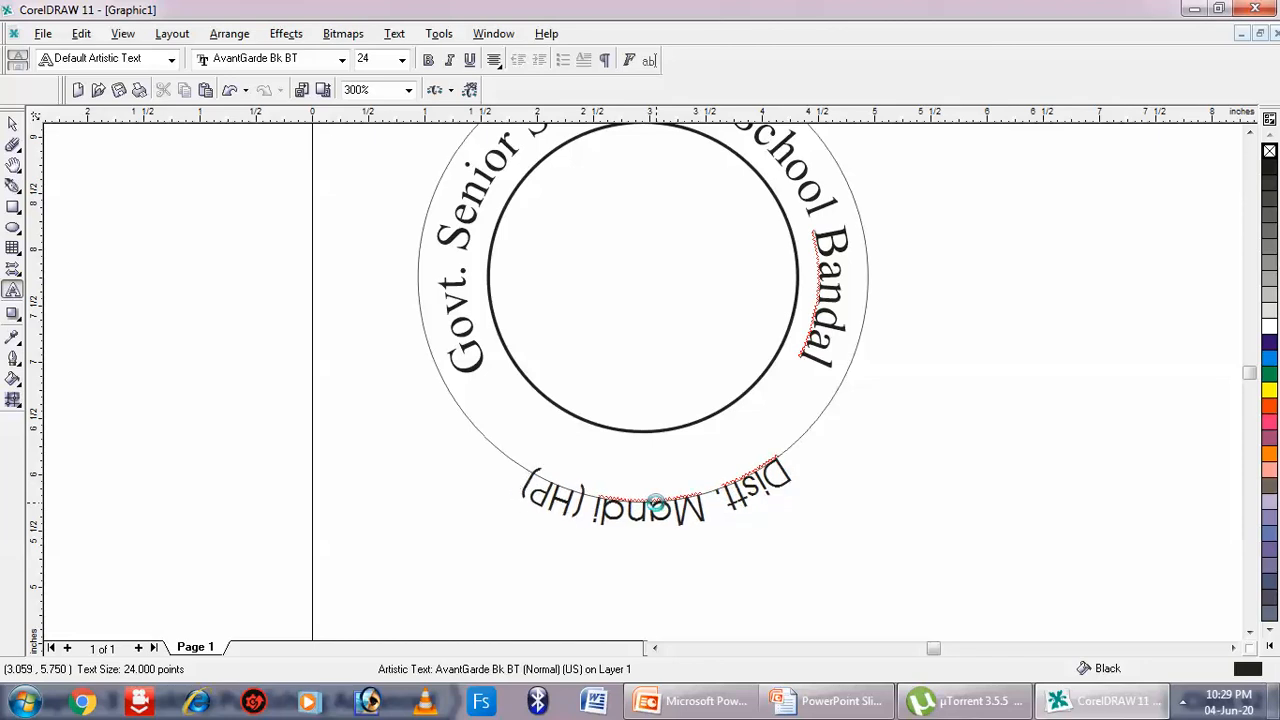
Format all of the district text in Times New Roman at 28 pt
key("ctrl+a")
left_click(300, 60)
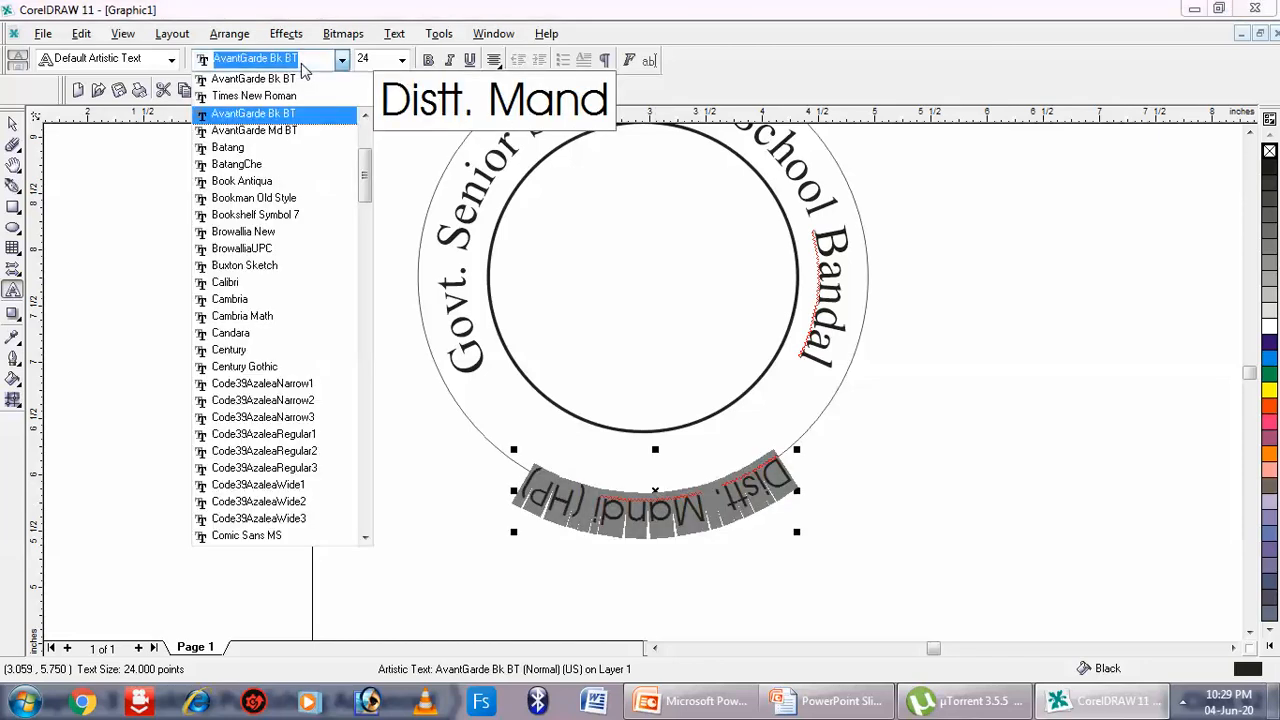
type("Times New Roman")
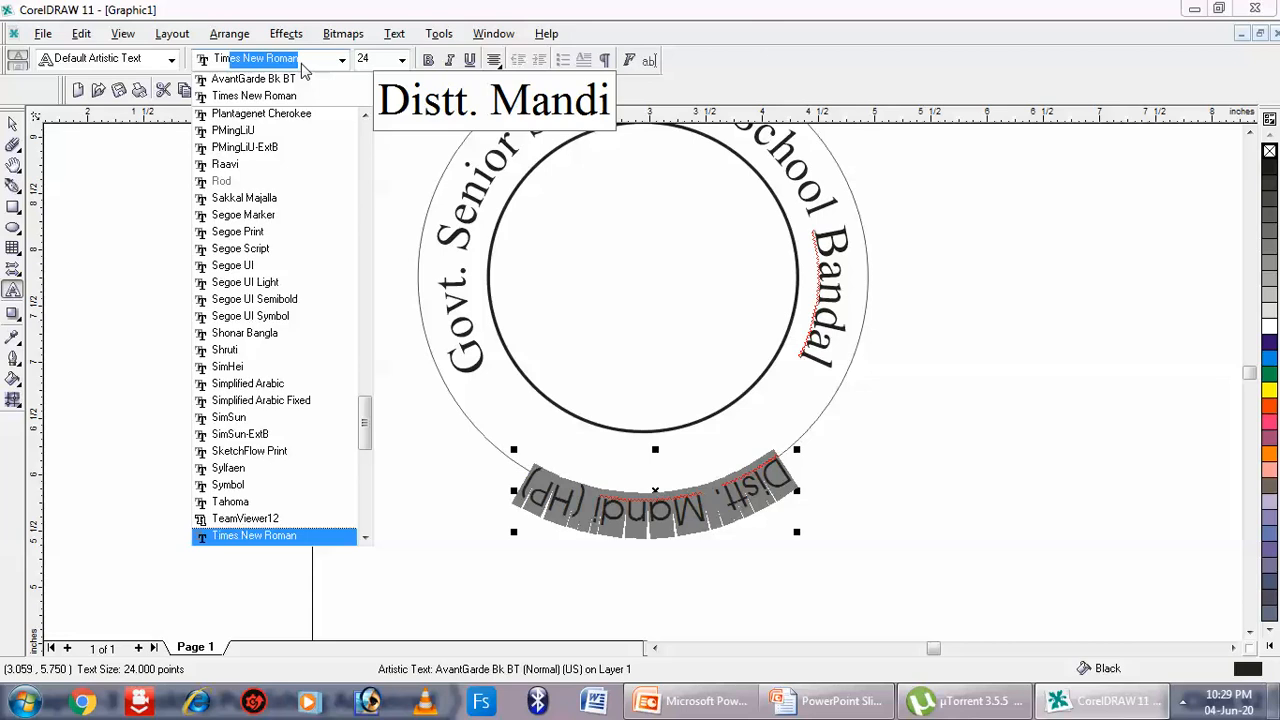
key("Return")
left_click(374, 61)
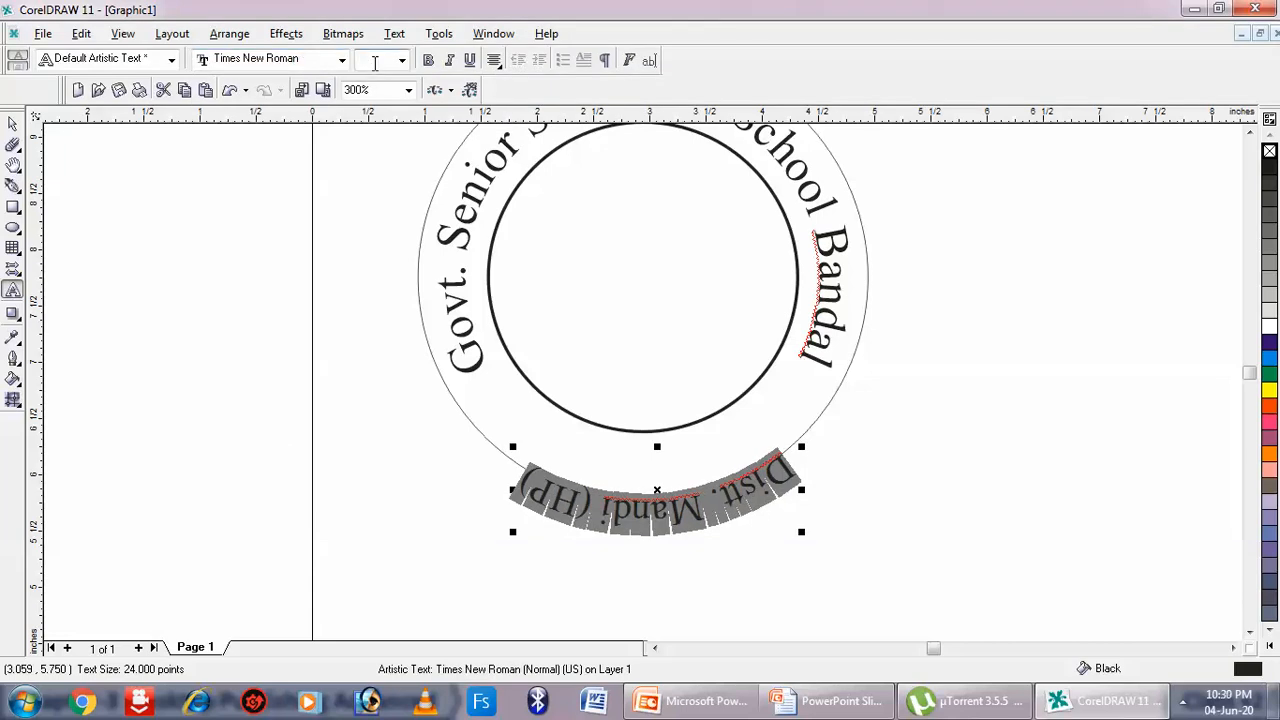
type("30")
key("Return")
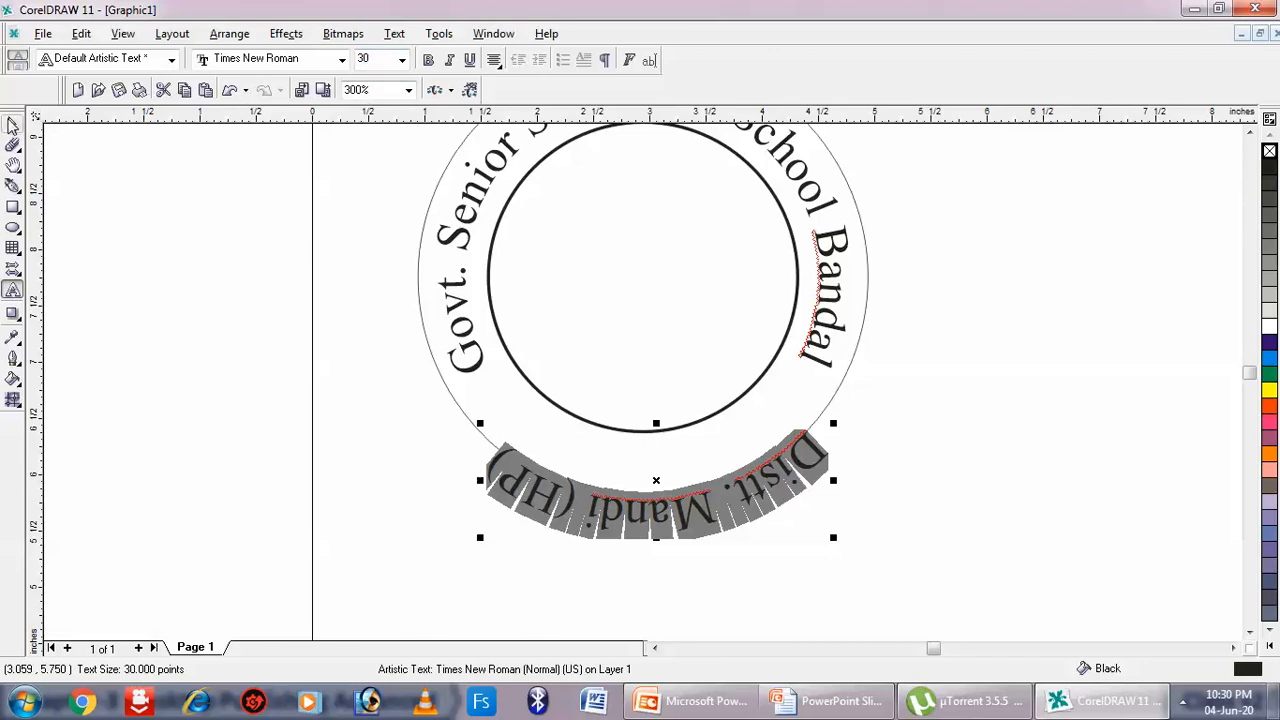
double_click(366, 59)
type("28")
key("Return")
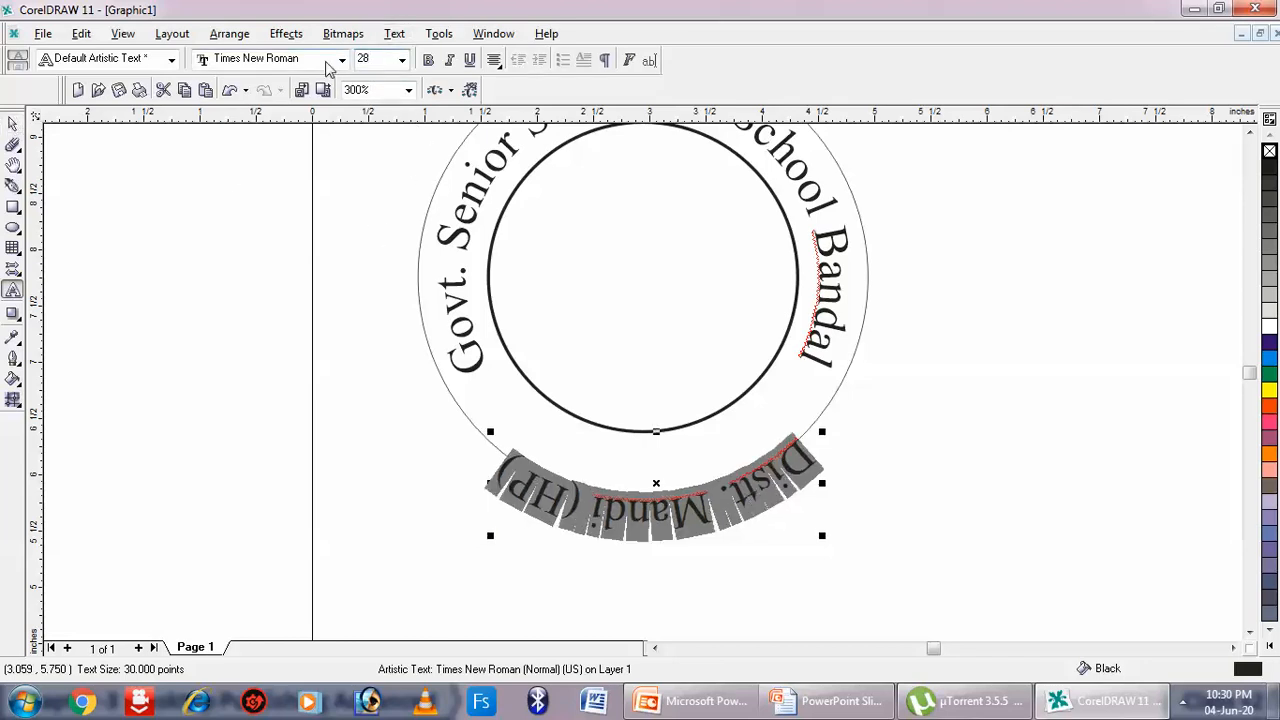
left_click(12, 122)
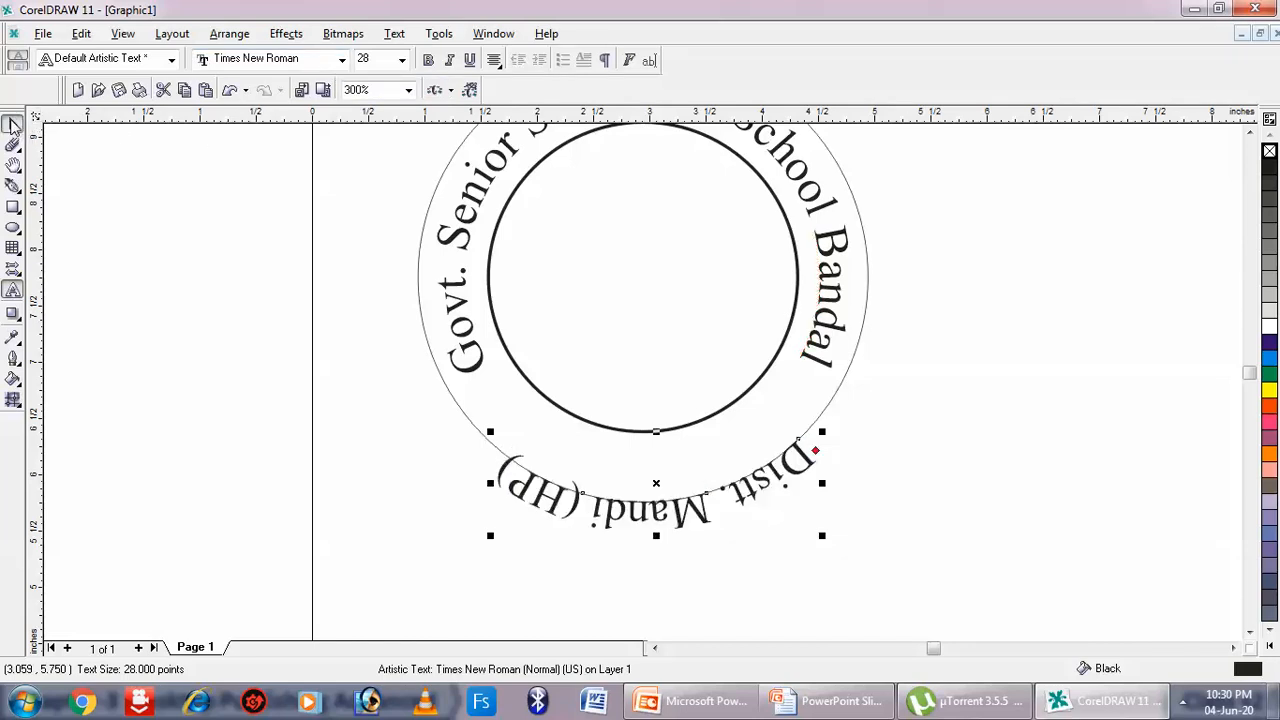
Place the district text on the other side of the outer circle so that it reads upright inside the ring
left_click(498, 608)
left_click(650, 511)
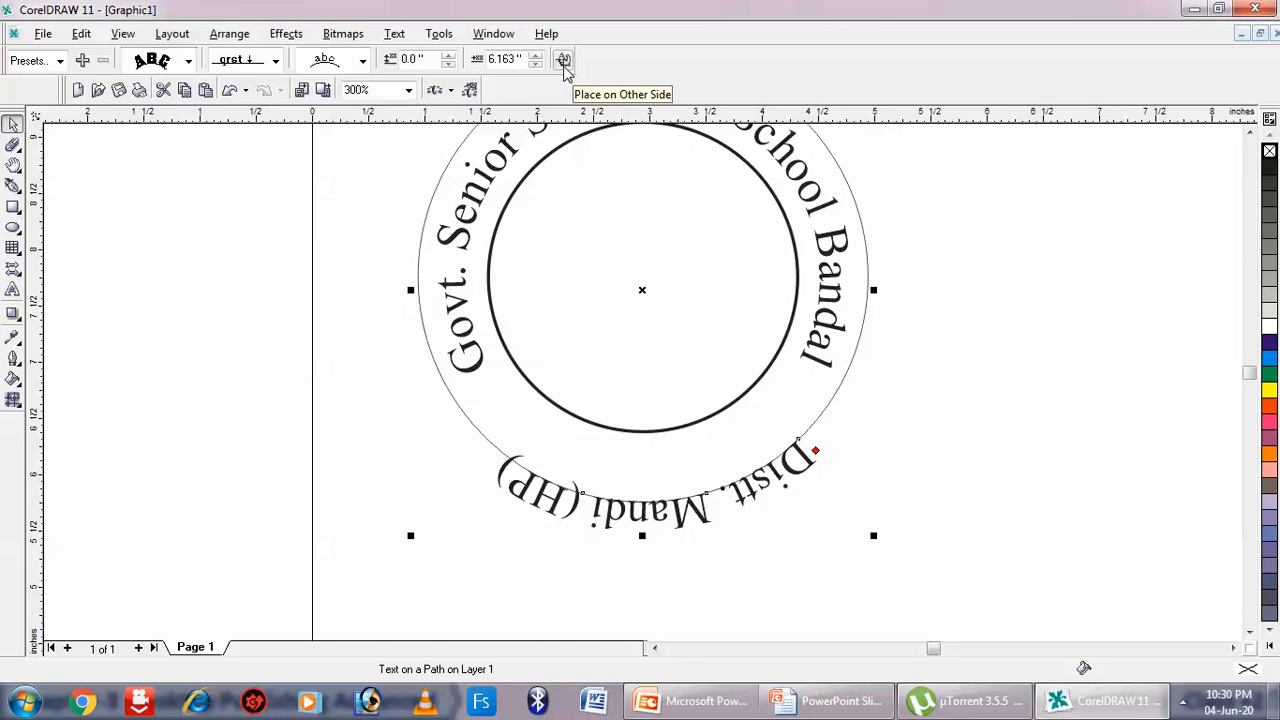
left_click(563, 62)
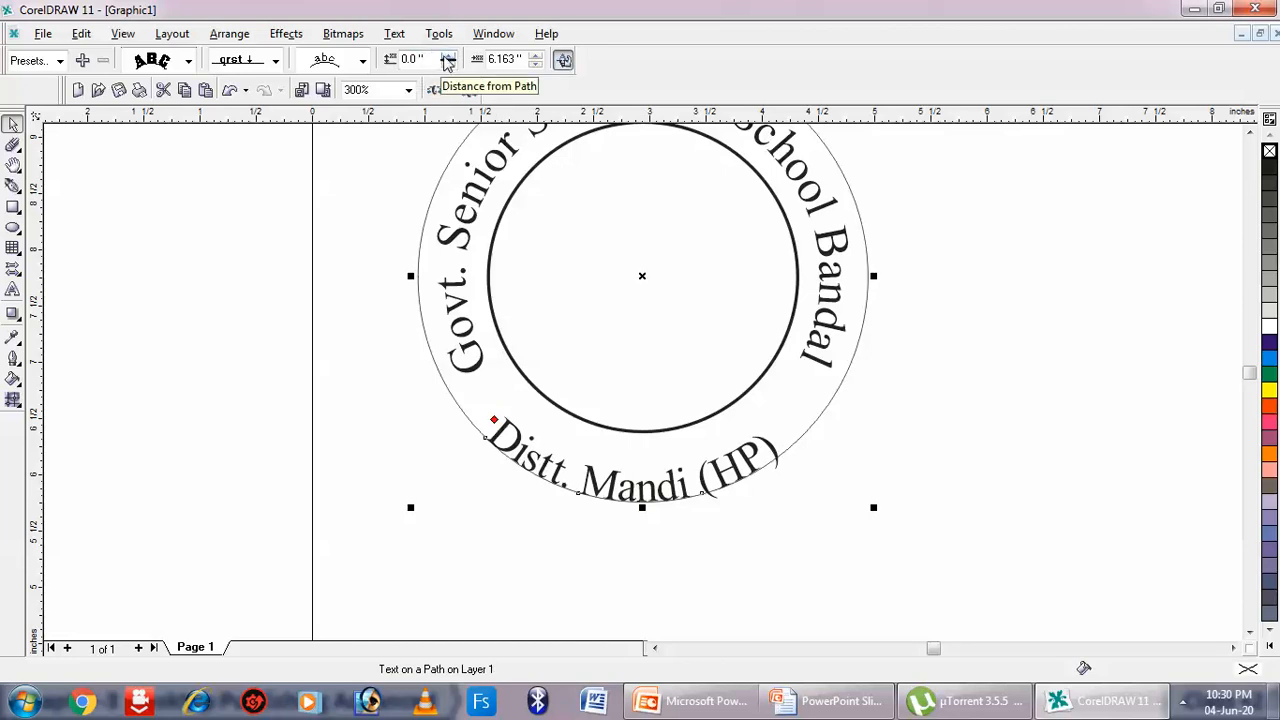
Offset the district text 0.2 inches from the outer circle and center it at the bottom of the ring
left_click(447, 57)
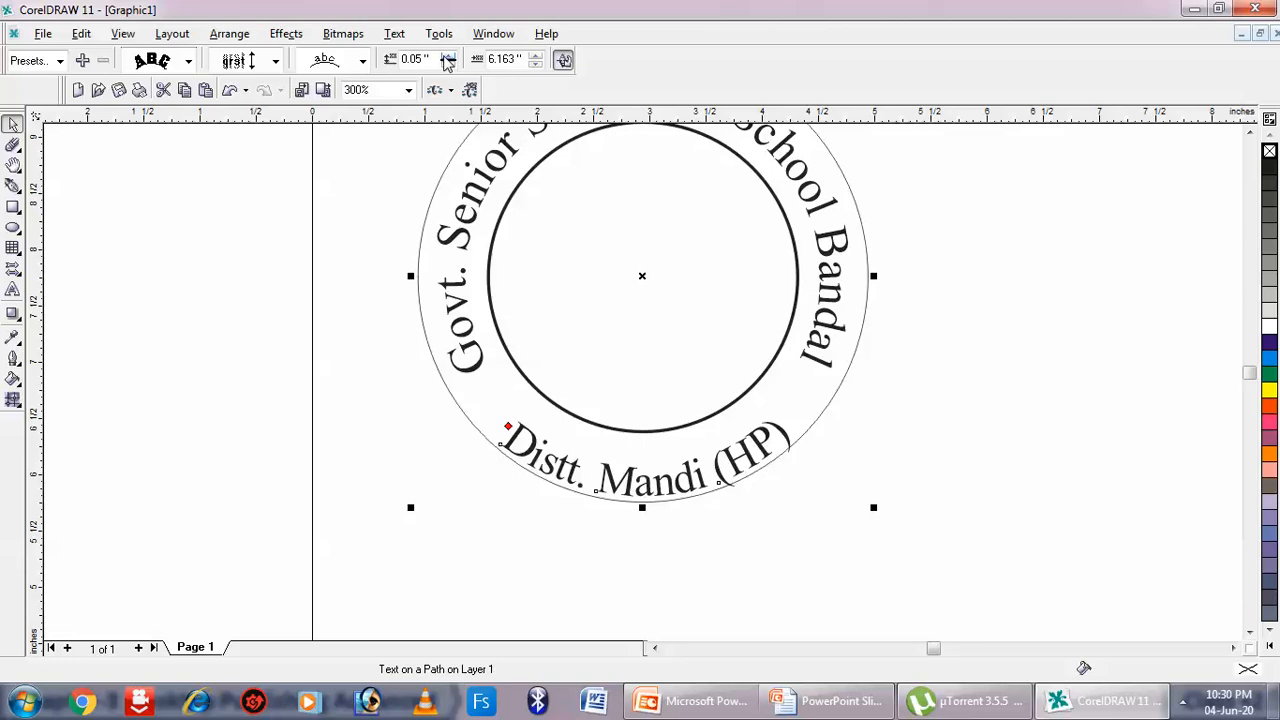
left_click(447, 57)
left_click(447, 57)
left_click(447, 57)
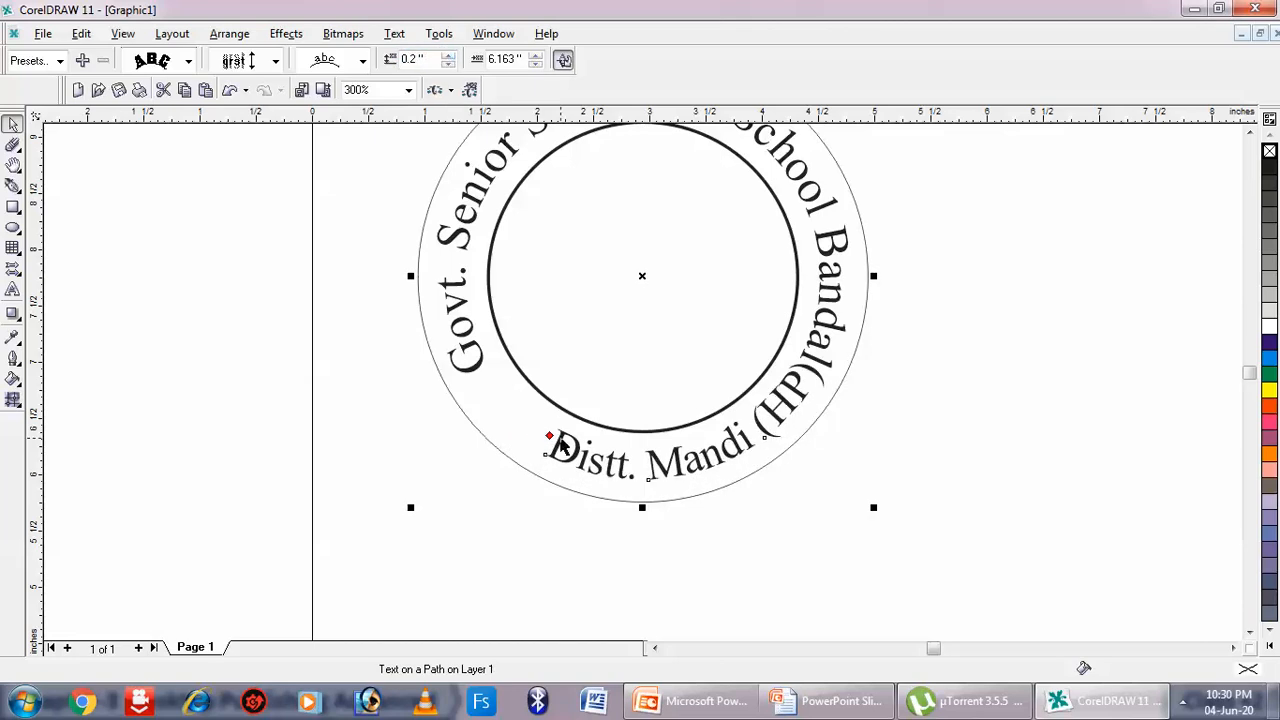
left_click_drag(549, 436, 519, 421)
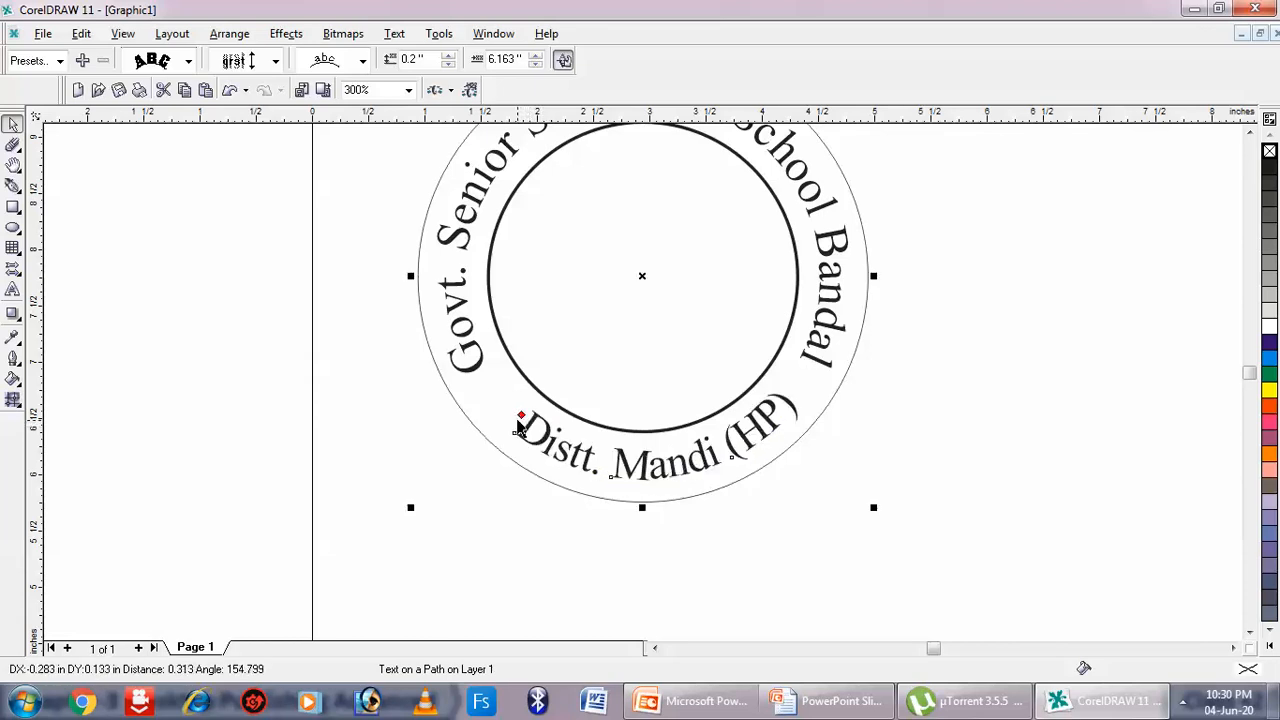
left_click_drag(521, 420, 514, 416)
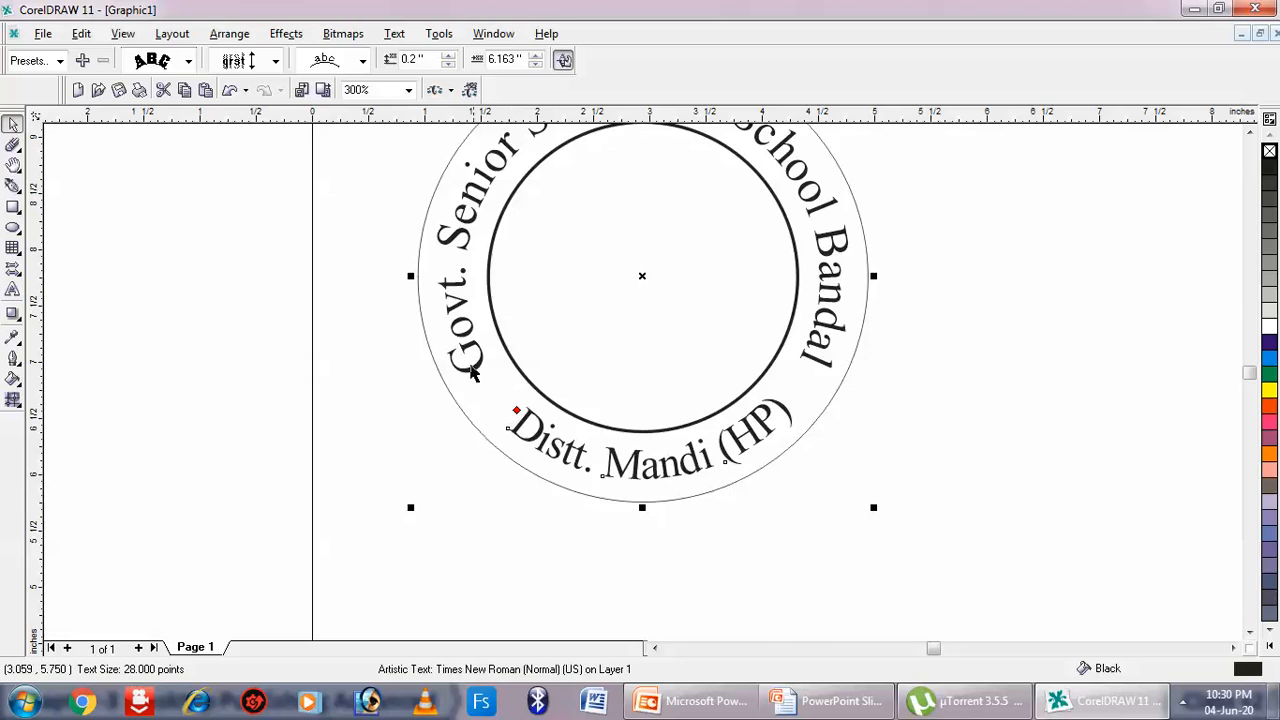
Nudge the school name slightly counterclockwise to balance the gaps on either side of the district text
left_click(468, 358)
left_click_drag(474, 382, 478, 392)
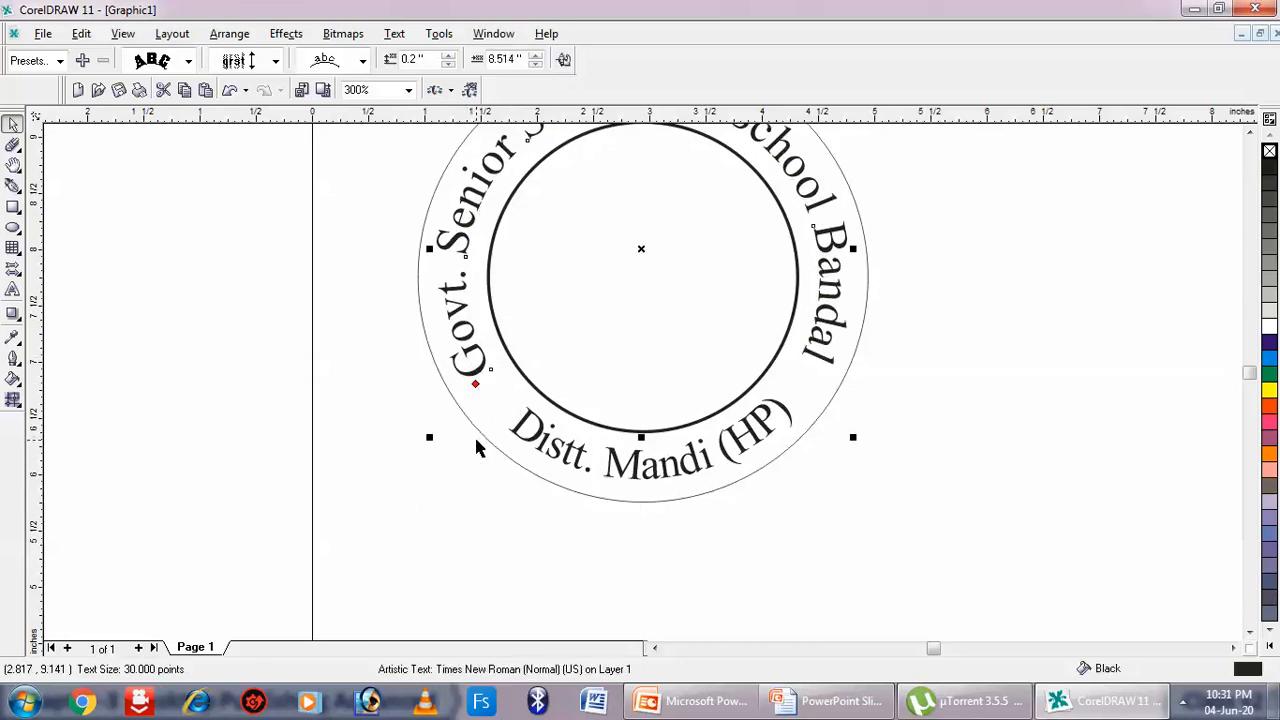
left_click(625, 558)
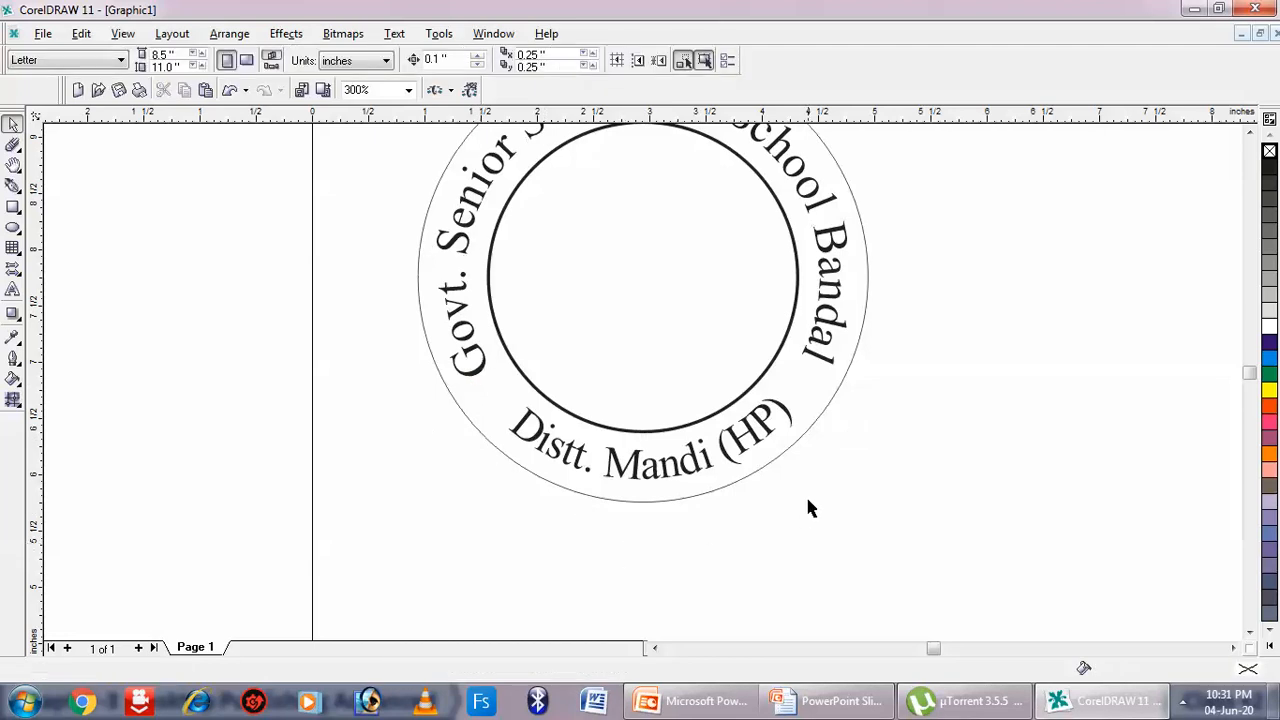
Bring up the insertable characters of the Wingdings symbol font with the whole logo in view
scroll(808, 499, "up", 1)
scroll(808, 499, "down", 1)
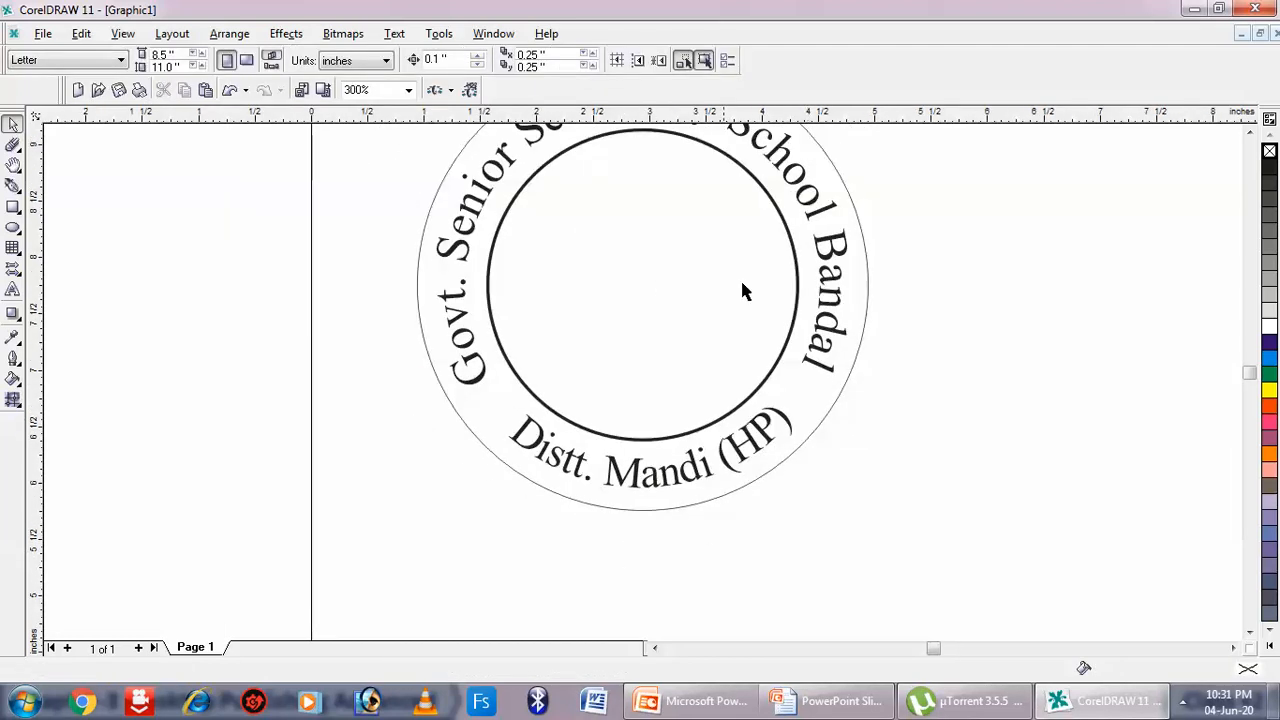
left_click(408, 90)
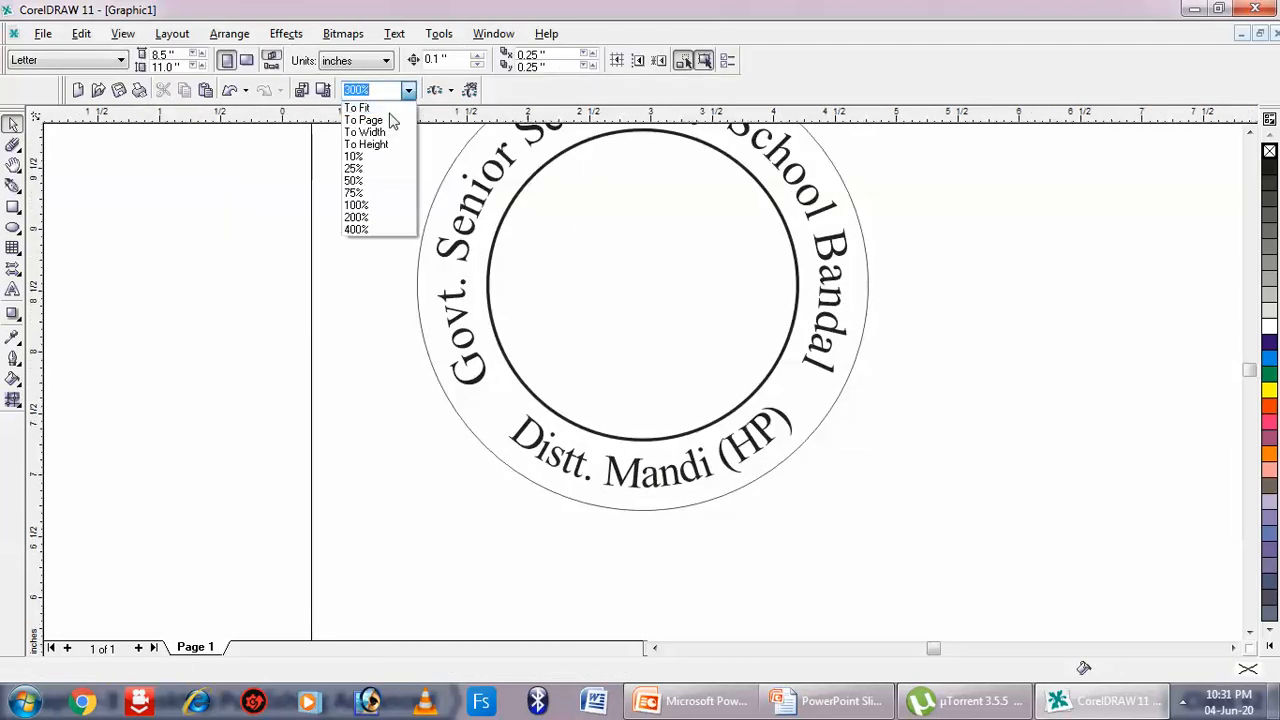
left_click(392, 120)
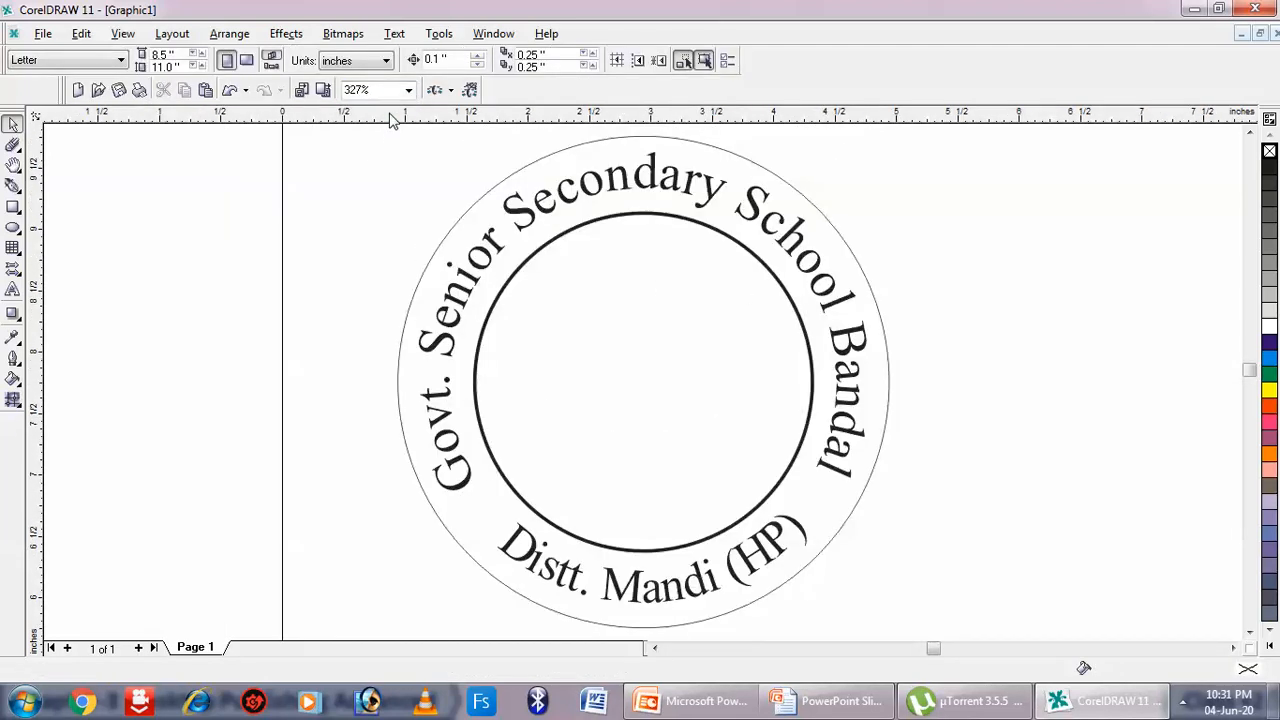
left_click(395, 34)
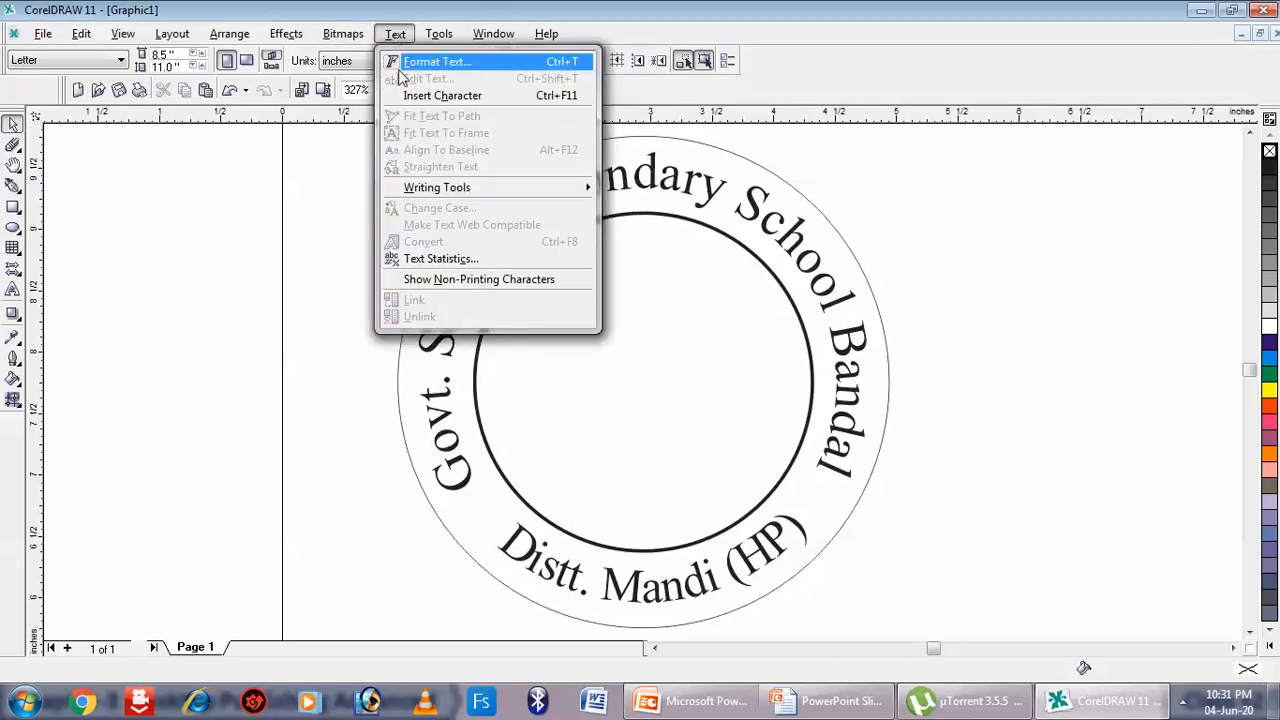
left_click(405, 96)
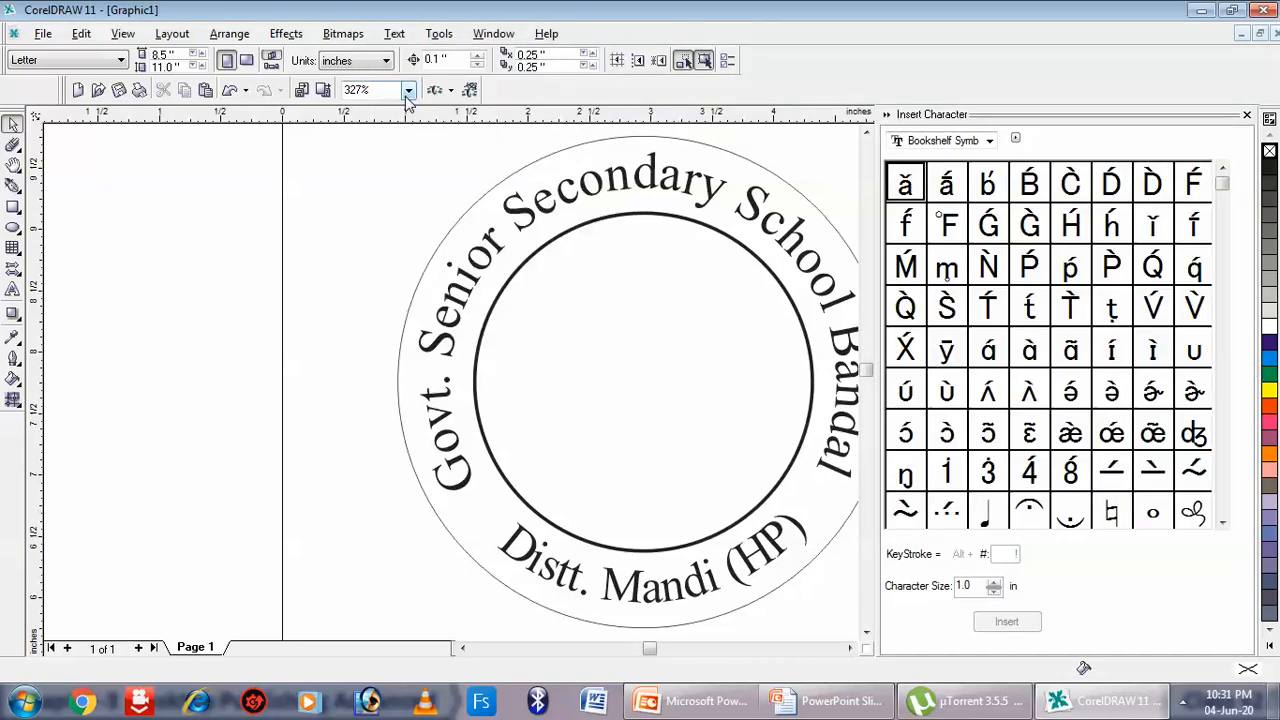
left_click(849, 648)
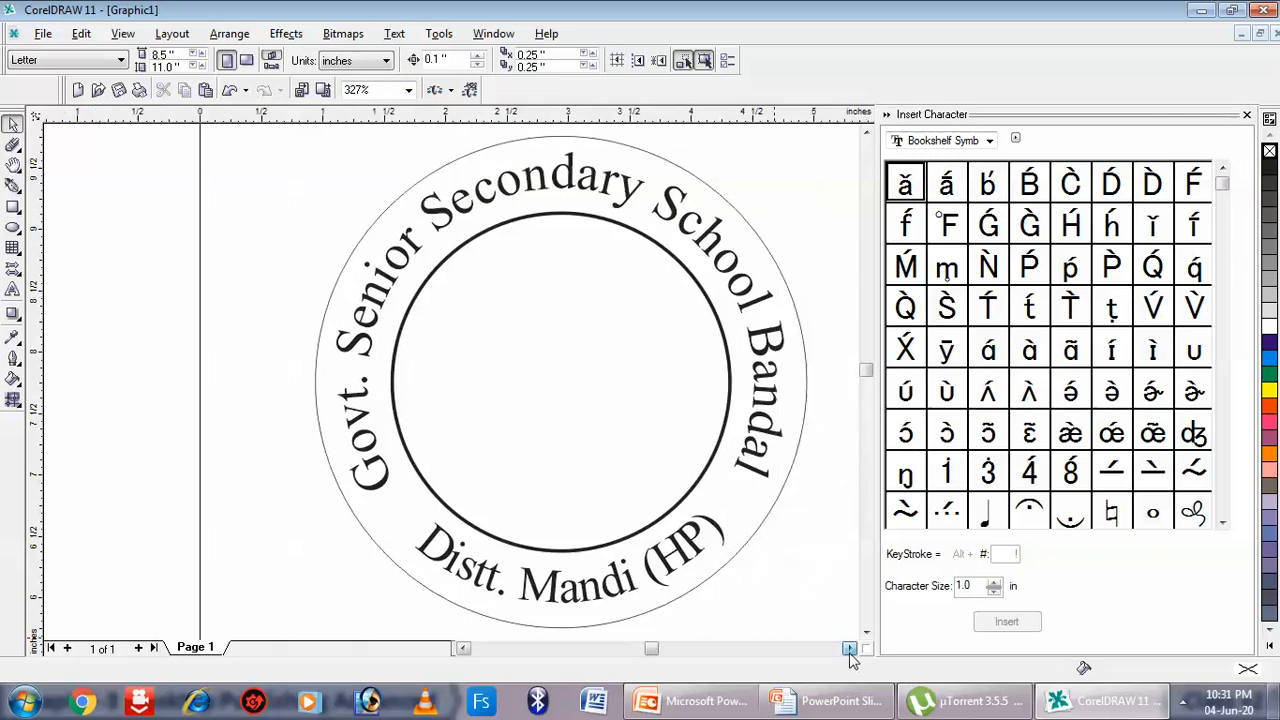
left_click(989, 140)
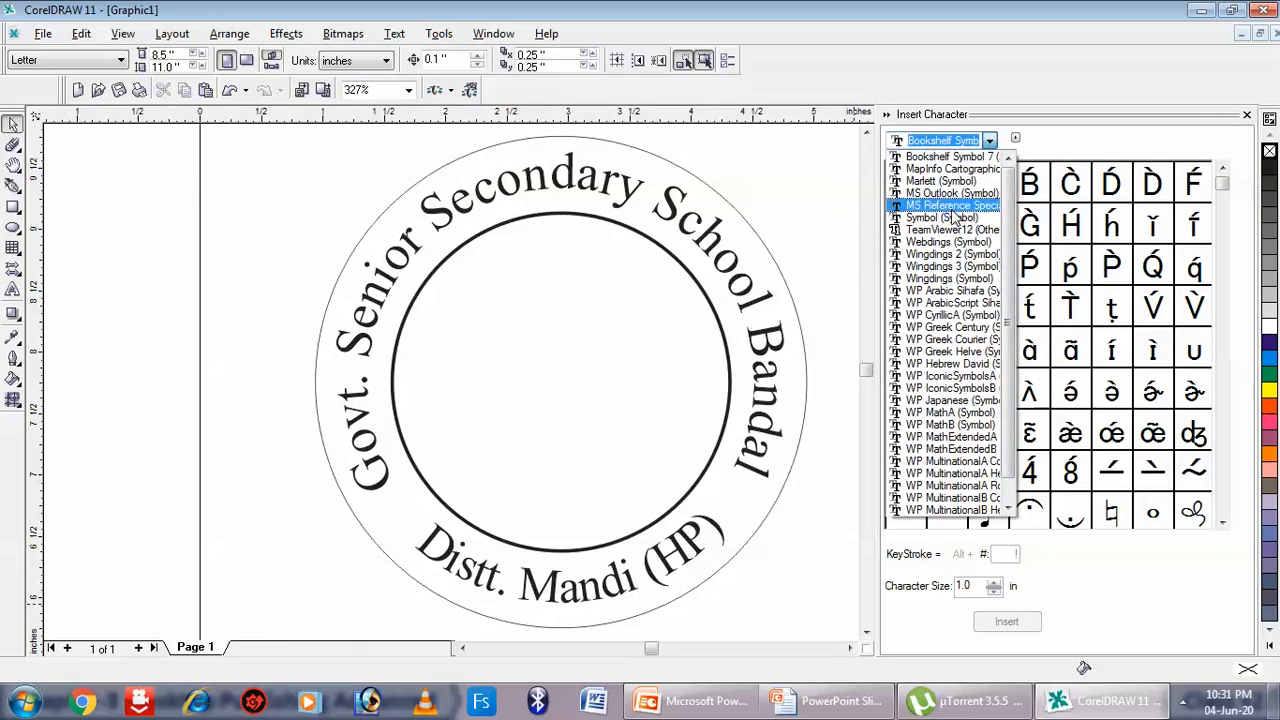
left_click_drag(1007, 211, 1008, 244)
left_click(953, 255)
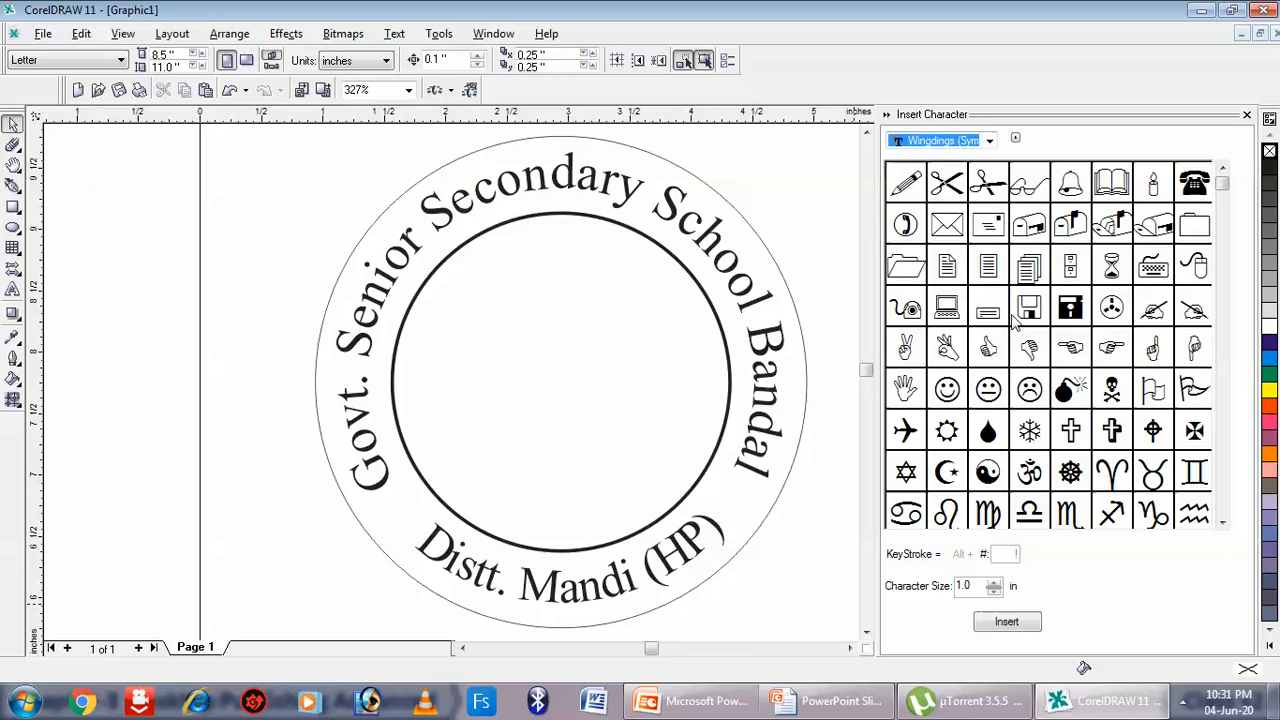
Insert the Wingdings eight-pointed pinwheel star, character 0175, into the drawing at a size of 1.0 in
left_click_drag(1222, 195, 1212, 366)
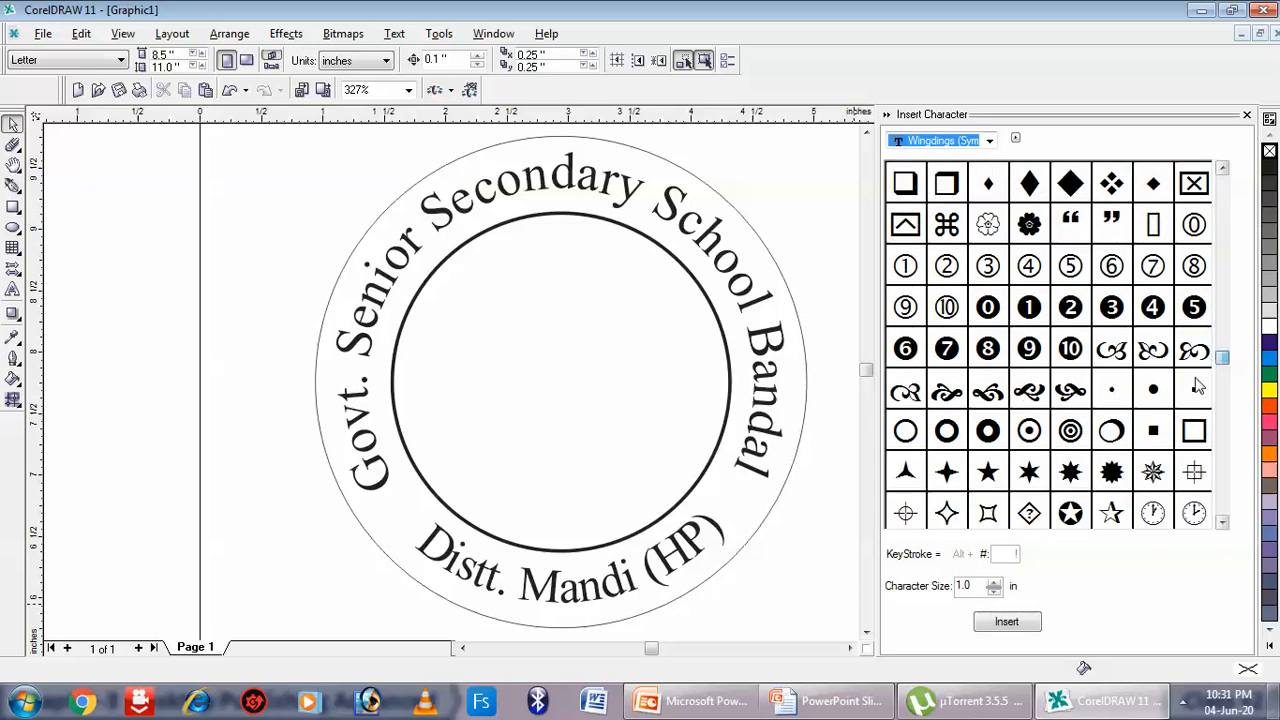
left_click(1153, 472)
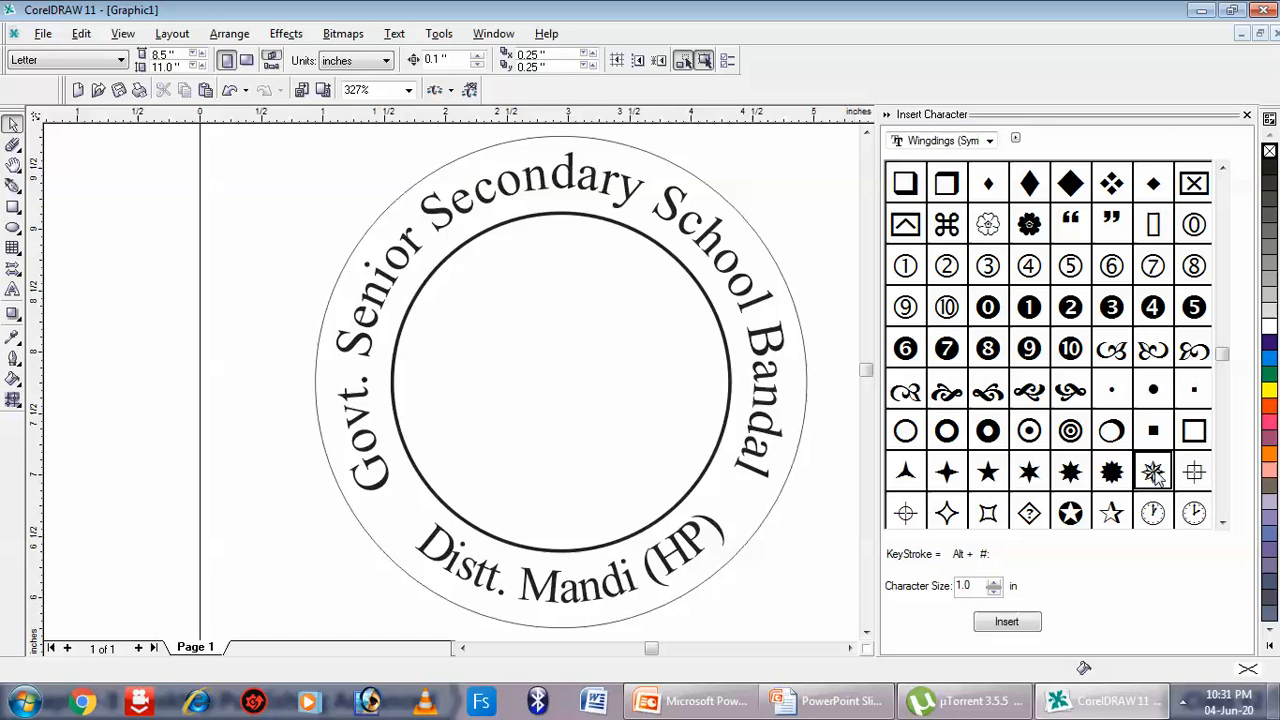
left_click(1008, 624)
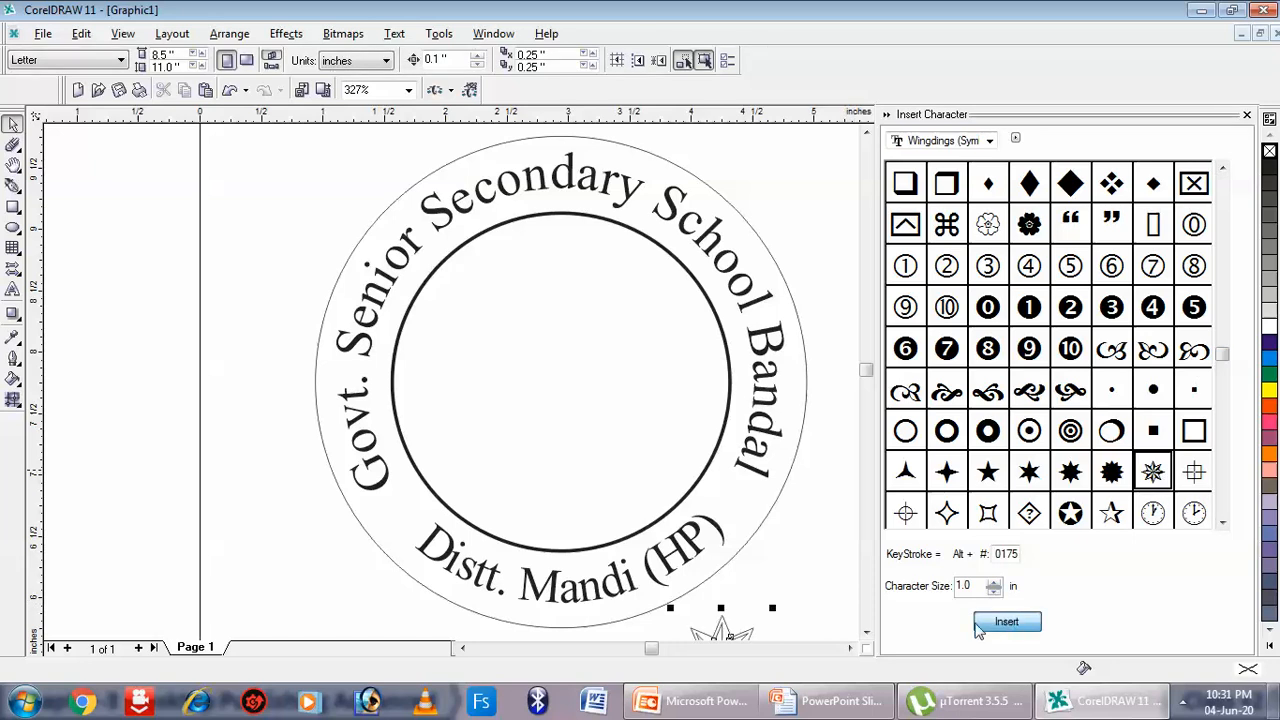
Move the star into the ring gap between "Bandal" and "(HP)" and scale it down to about 0.385 inches
left_click(866, 632)
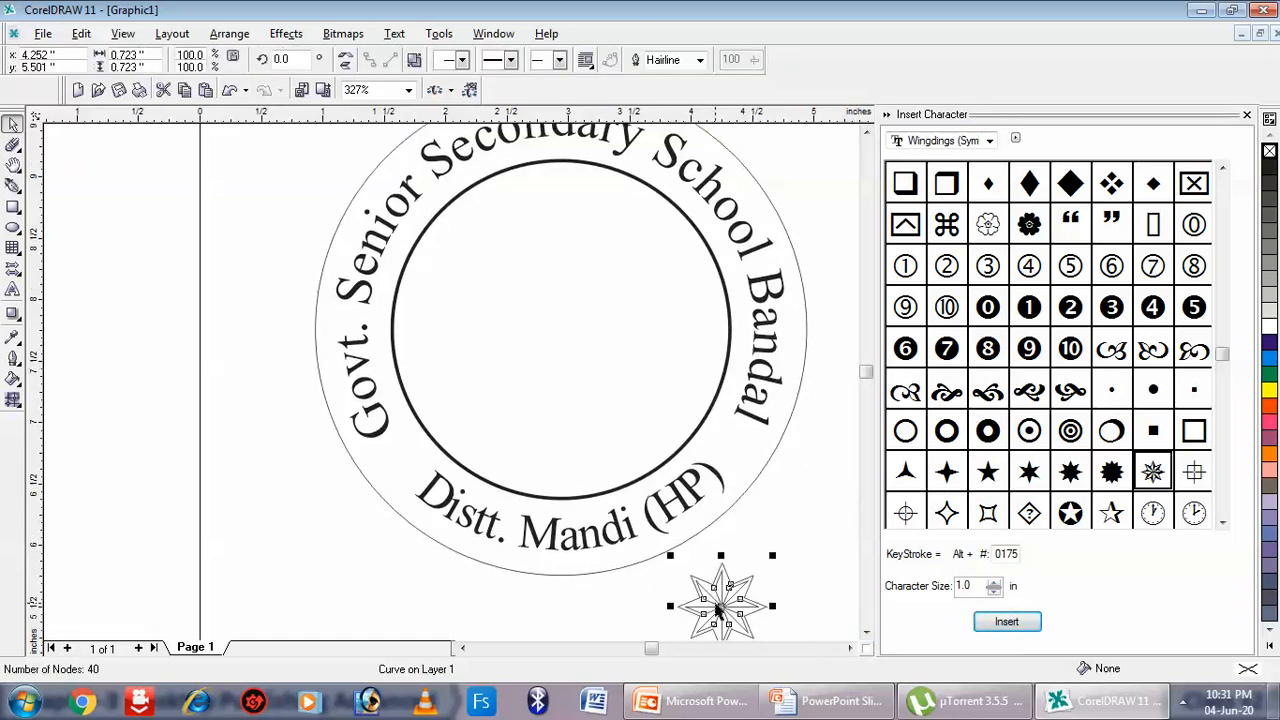
left_click_drag(722, 603, 730, 448)
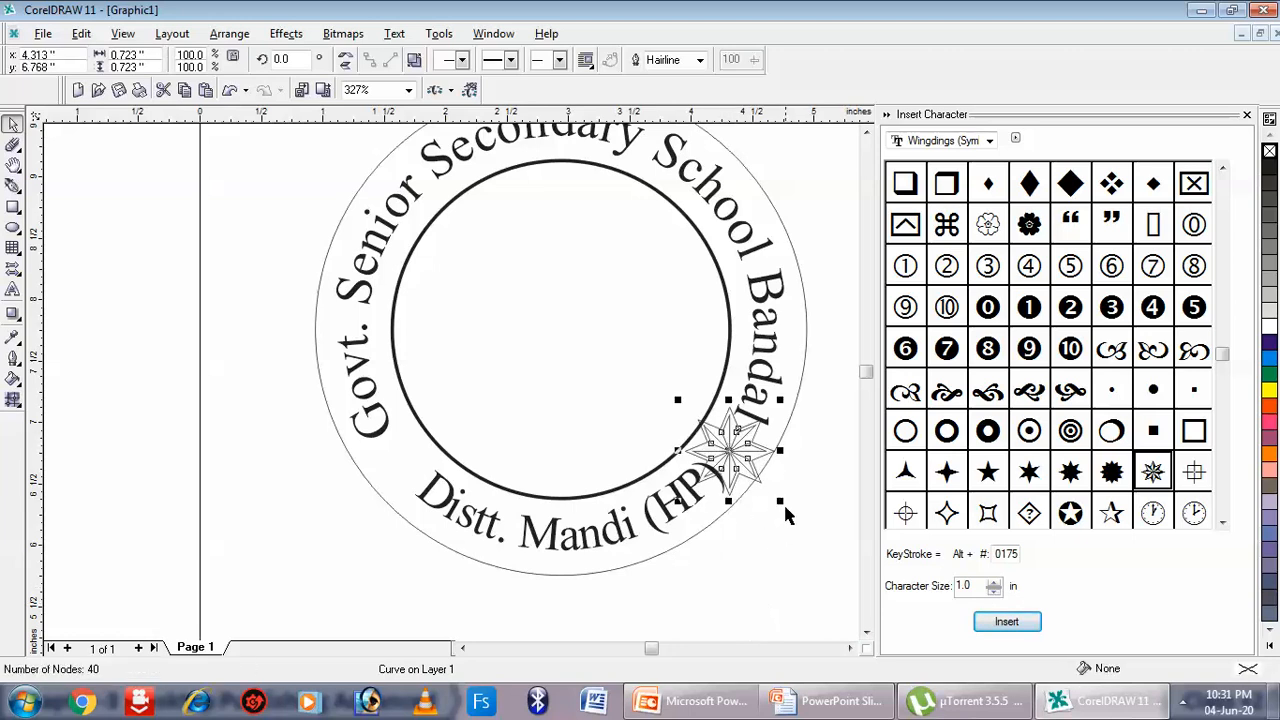
left_click_drag(779, 501, 758, 474)
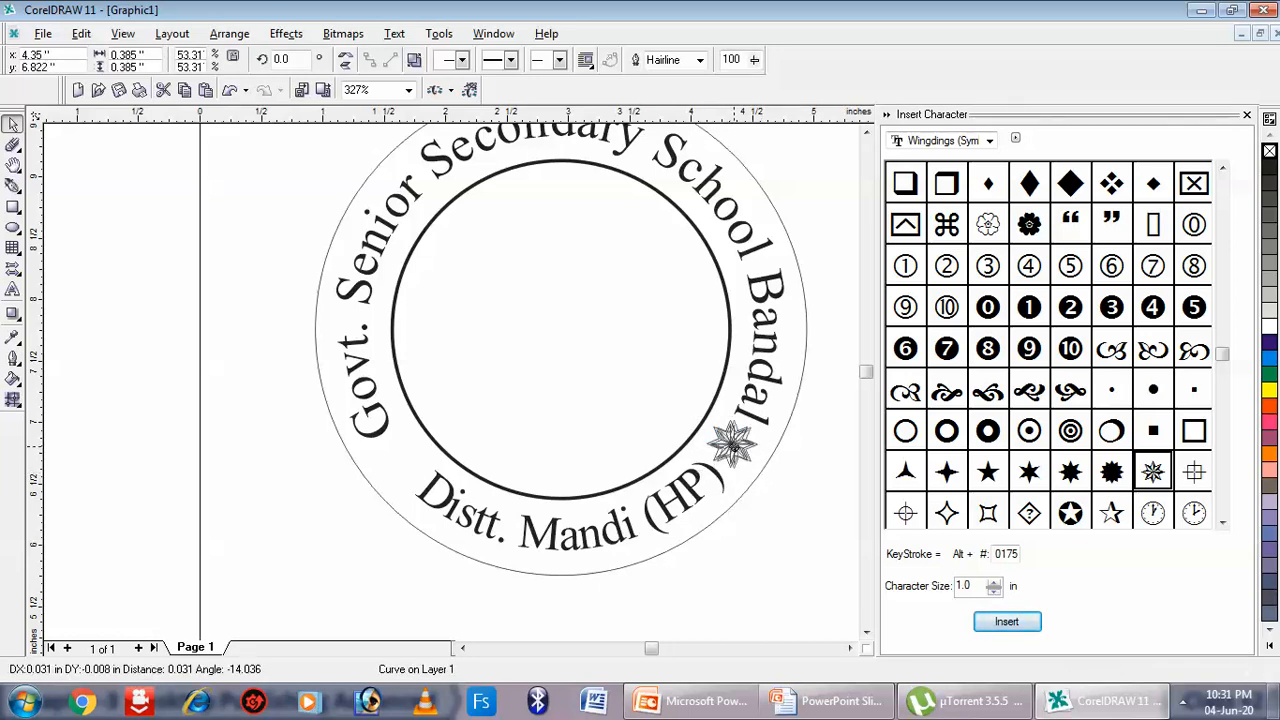
left_click(768, 521)
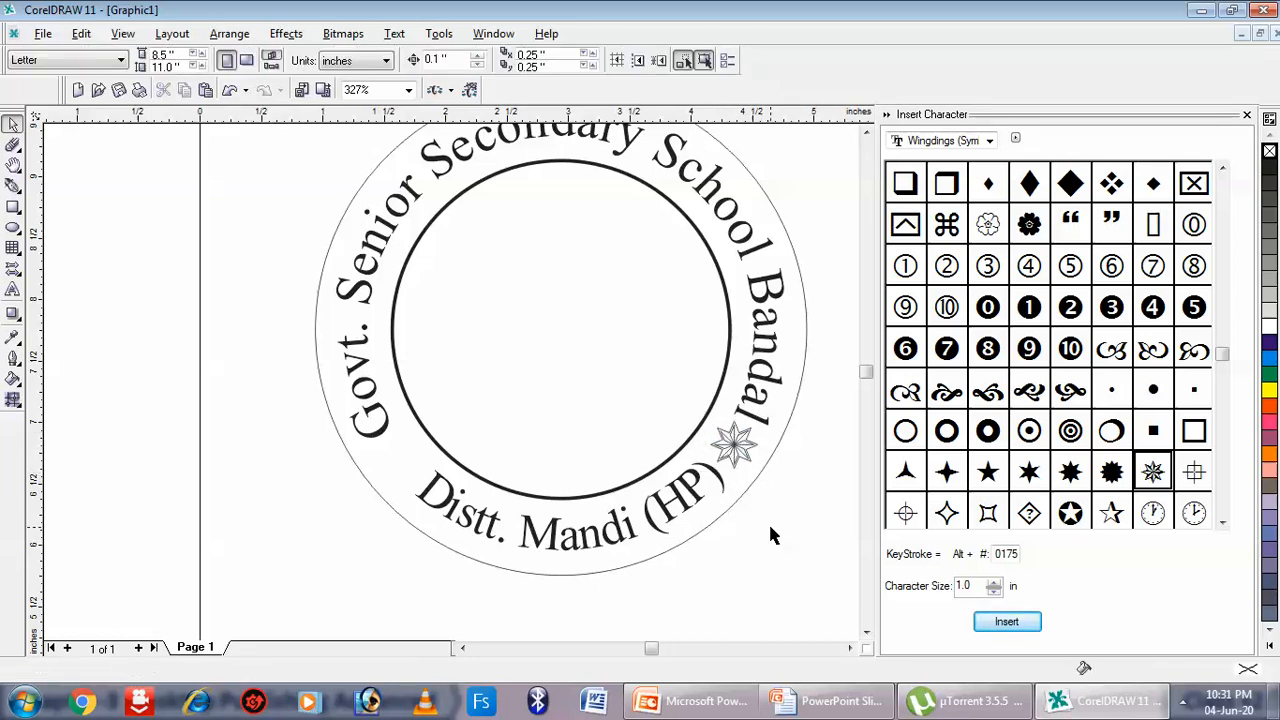
Duplicate the star, place the copy in the ring gap between "Govt." and "Distt.", and close the character list
left_click(728, 458)
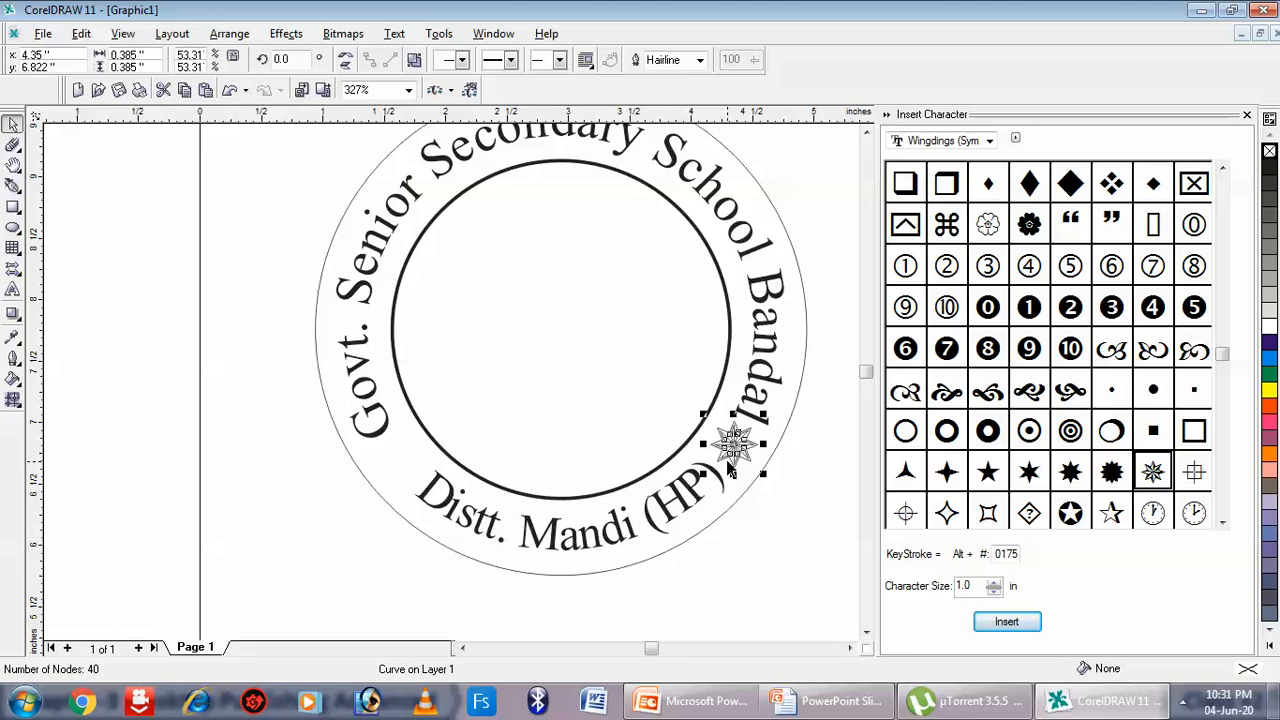
key("ctrl+d")
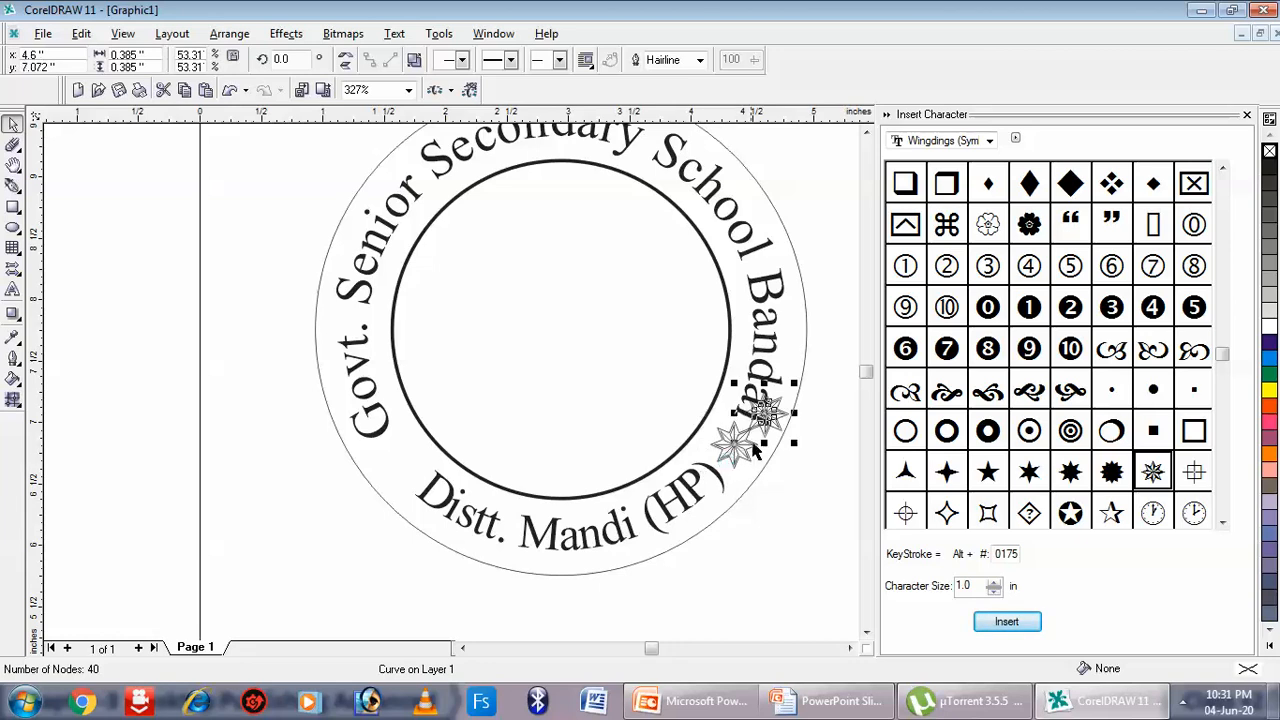
left_click_drag(763, 412, 400, 461)
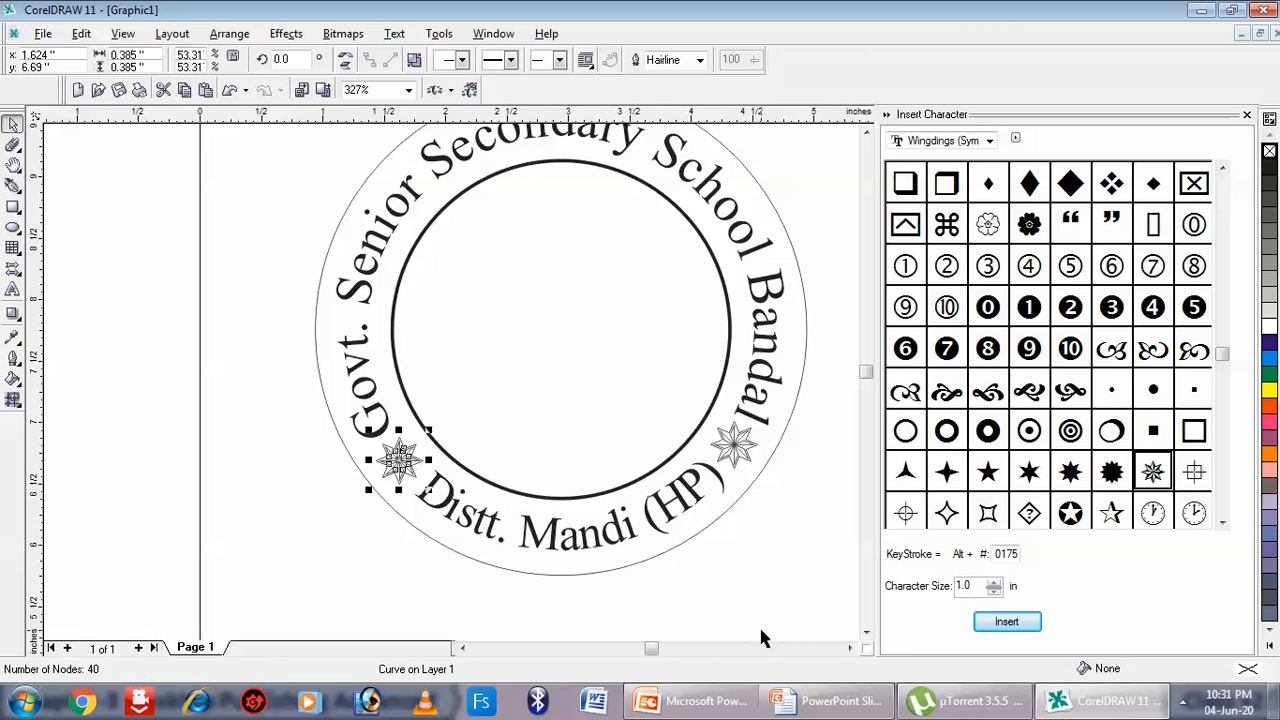
left_click(761, 596)
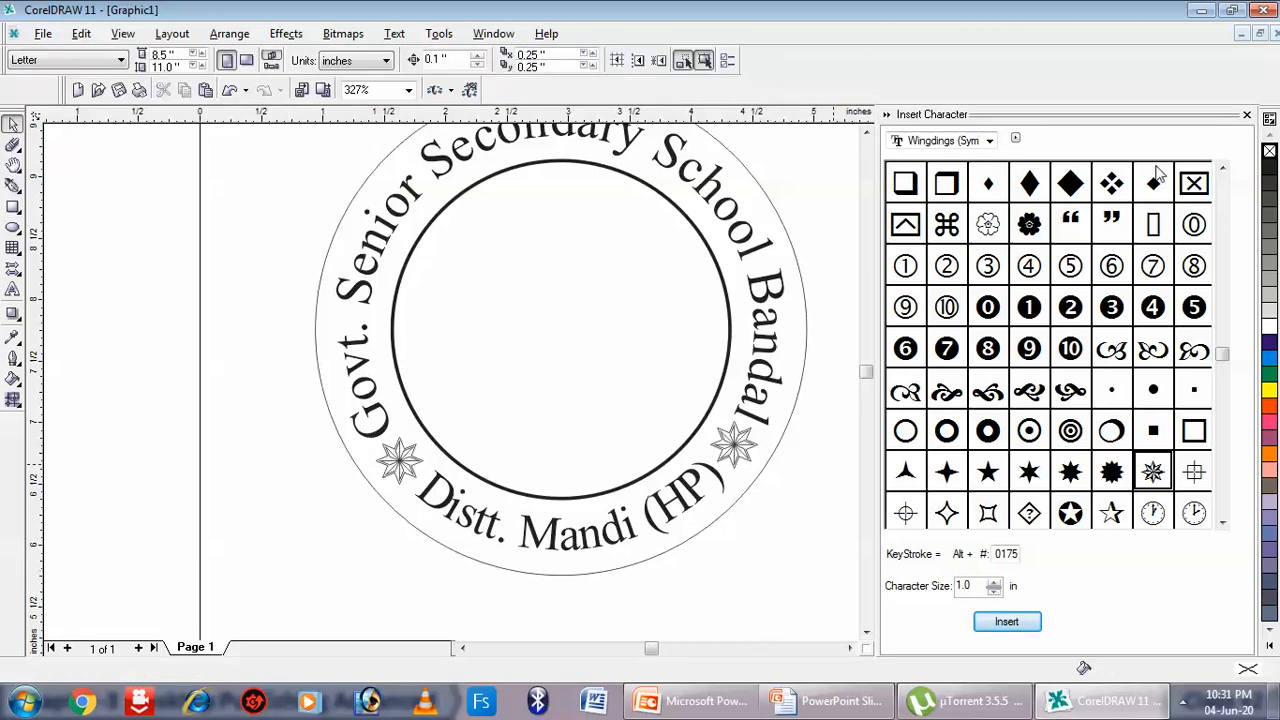
left_click(1247, 115)
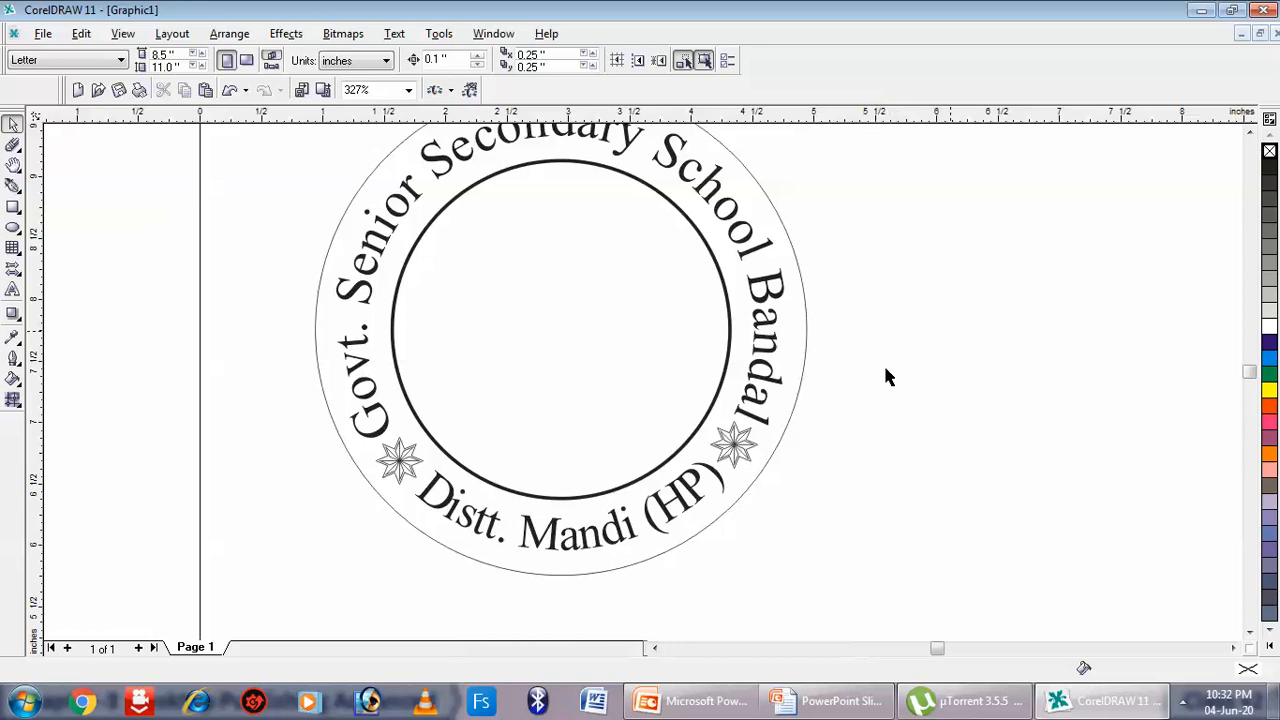
Import the picture Sarswati_Maa copy.jpg from the Desktop and place it on the page
scroll(611, 241, "down", 3)
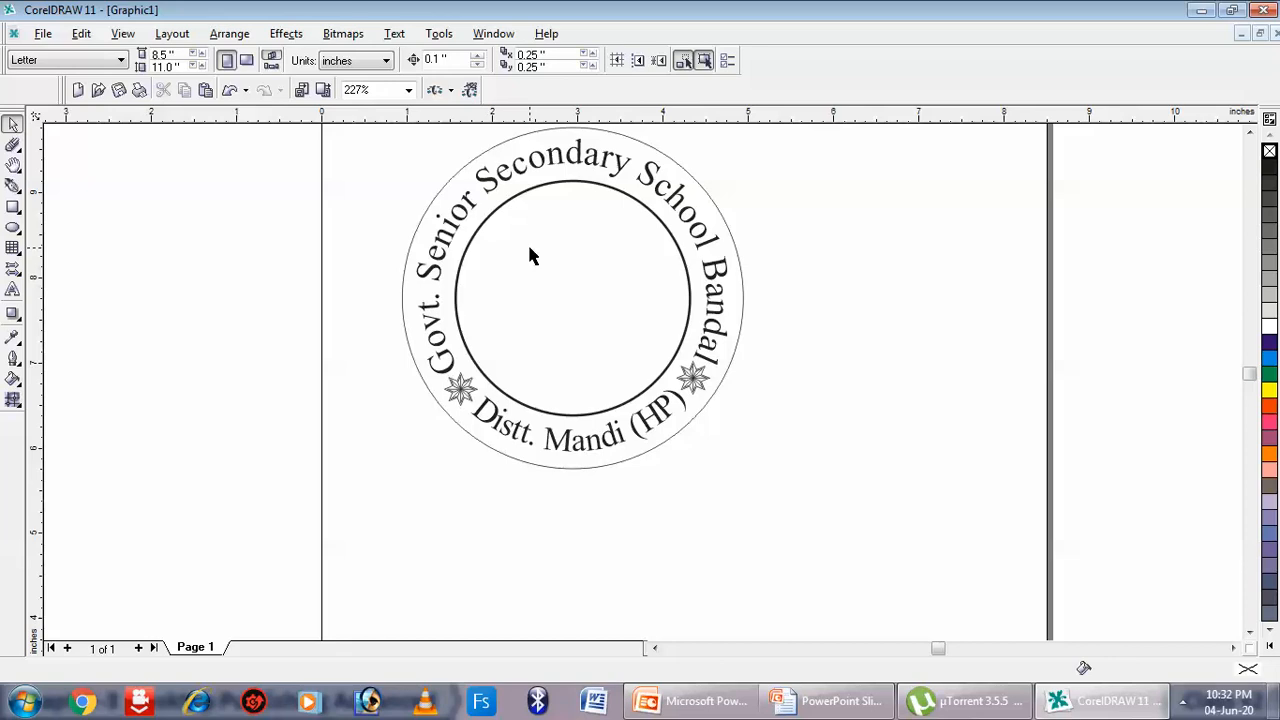
key("ctrl+i")
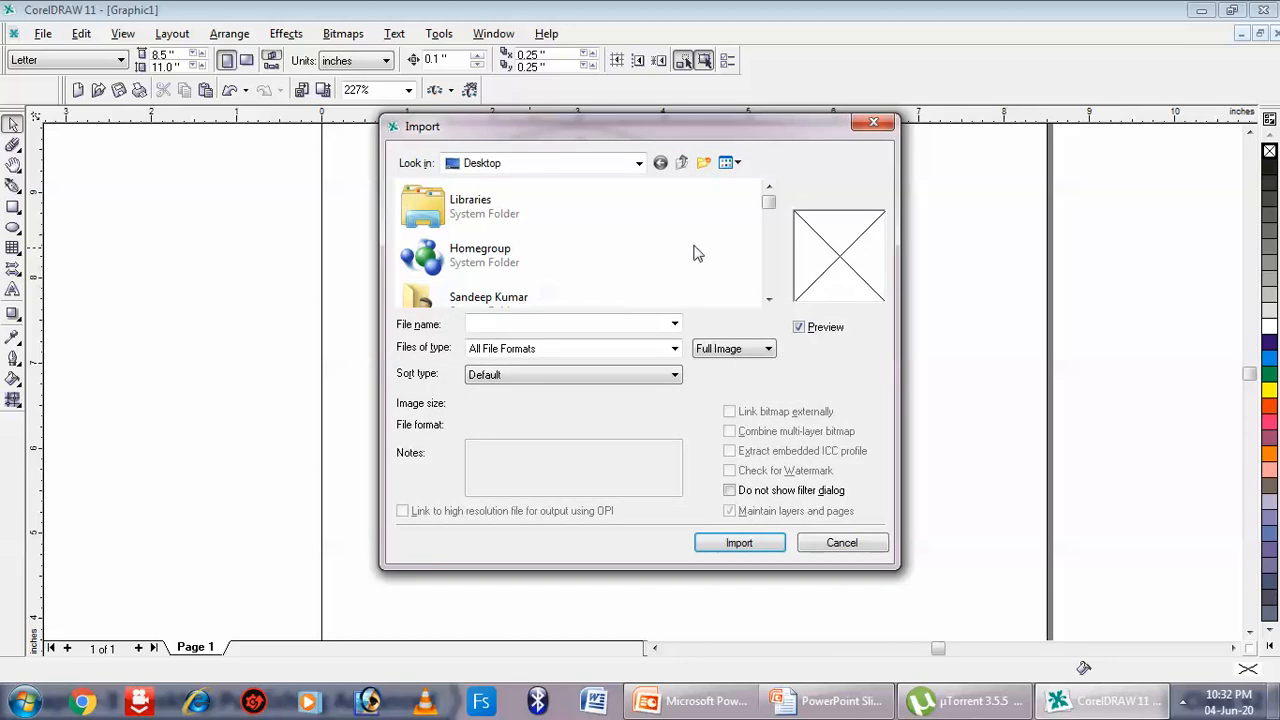
left_click(567, 256)
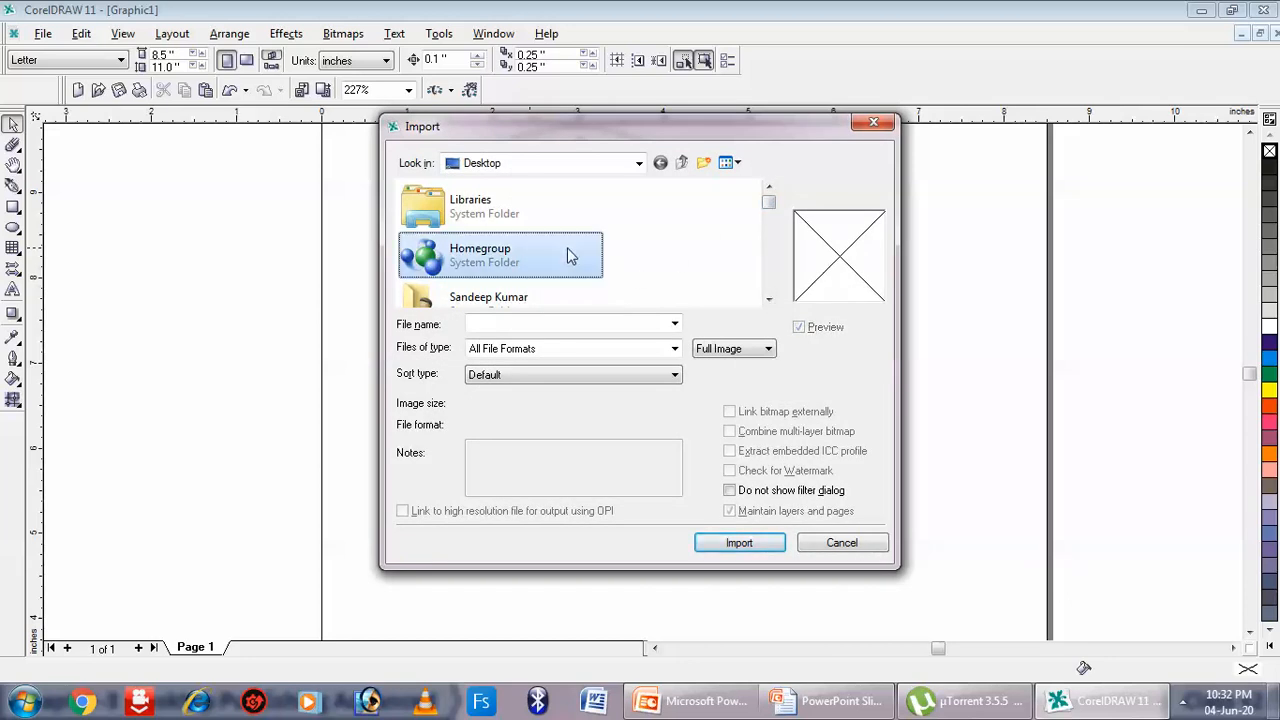
key("Down")
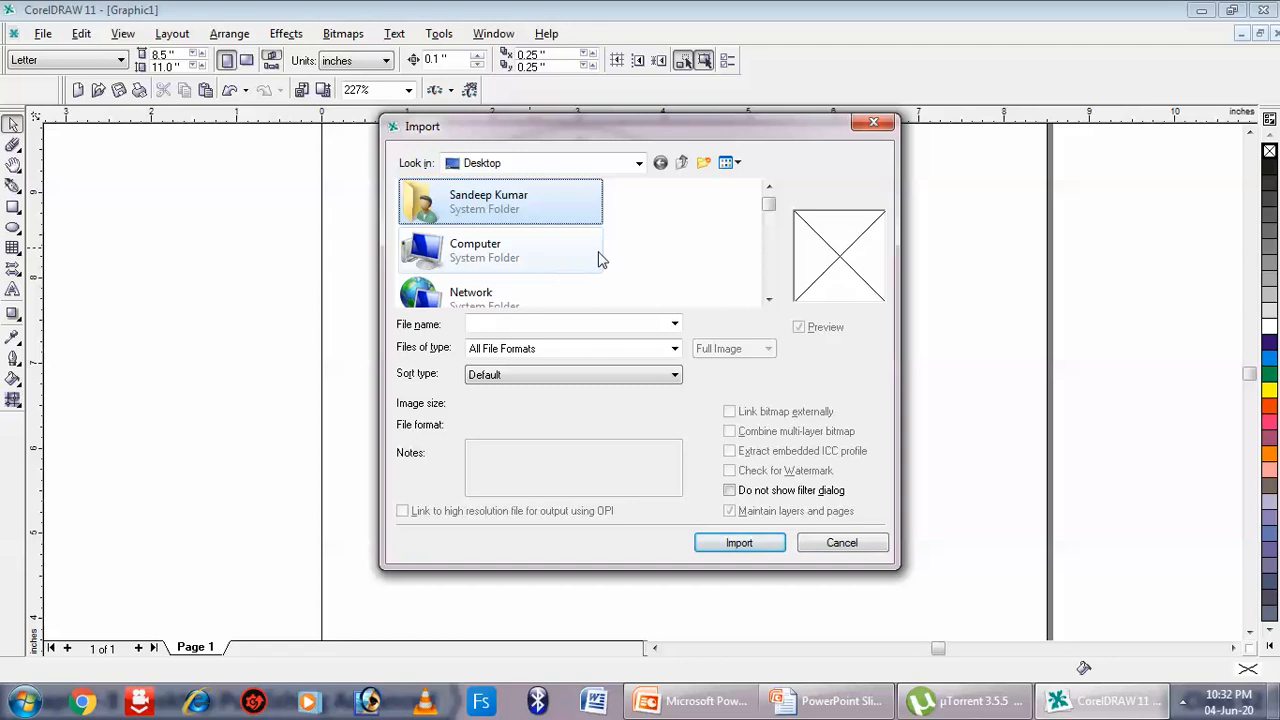
left_click(769, 300)
left_click(769, 300)
left_click(769, 300)
left_click(769, 300)
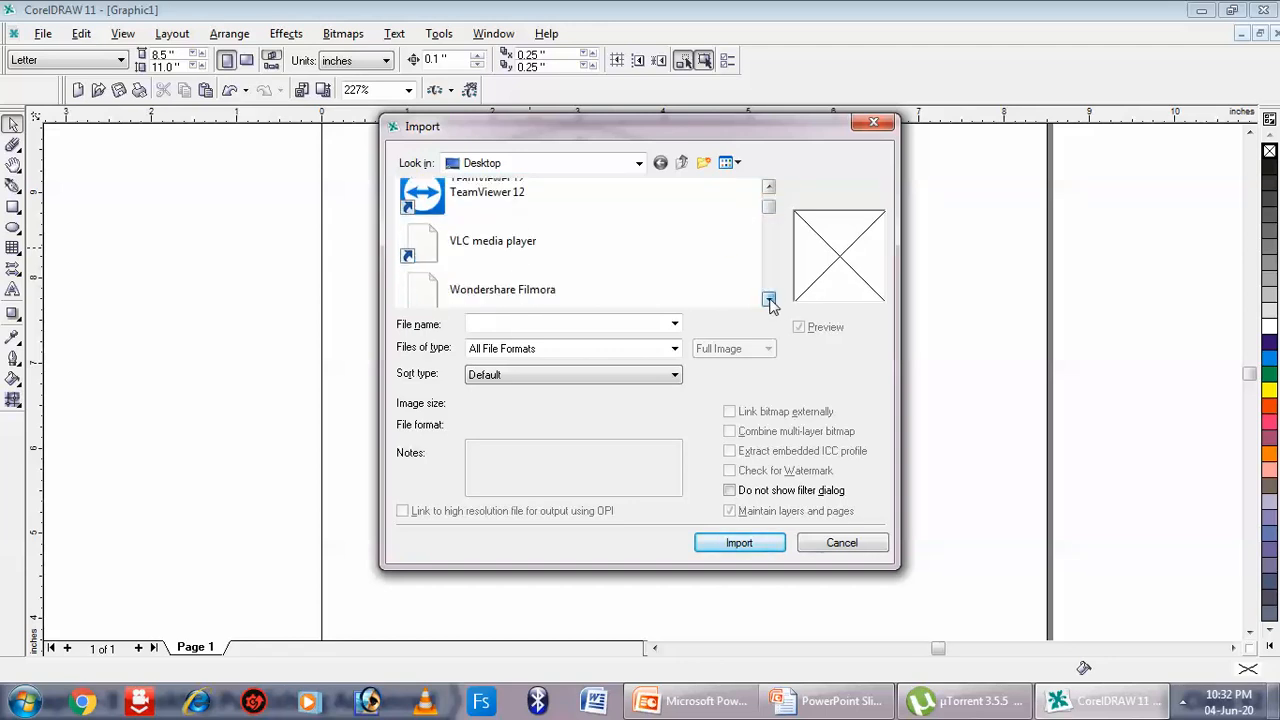
left_click(505, 275)
scroll(505, 289, "down", 5)
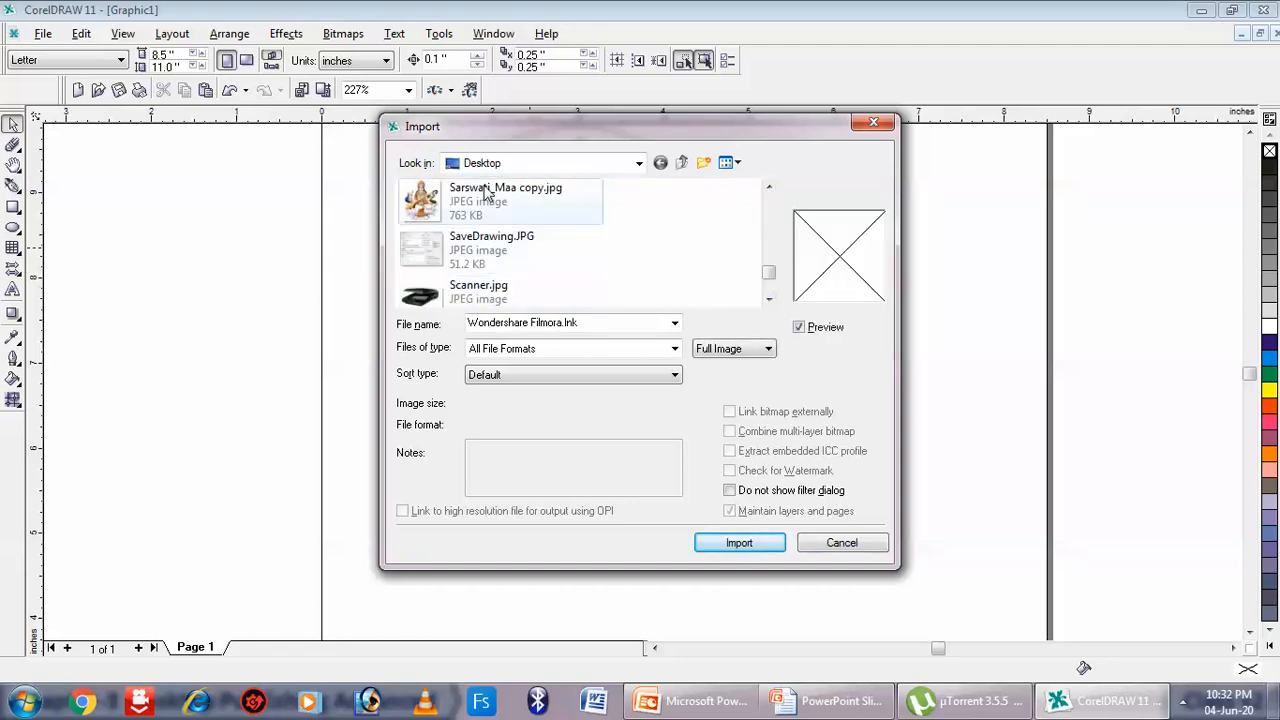
left_click(485, 198)
left_click(719, 550)
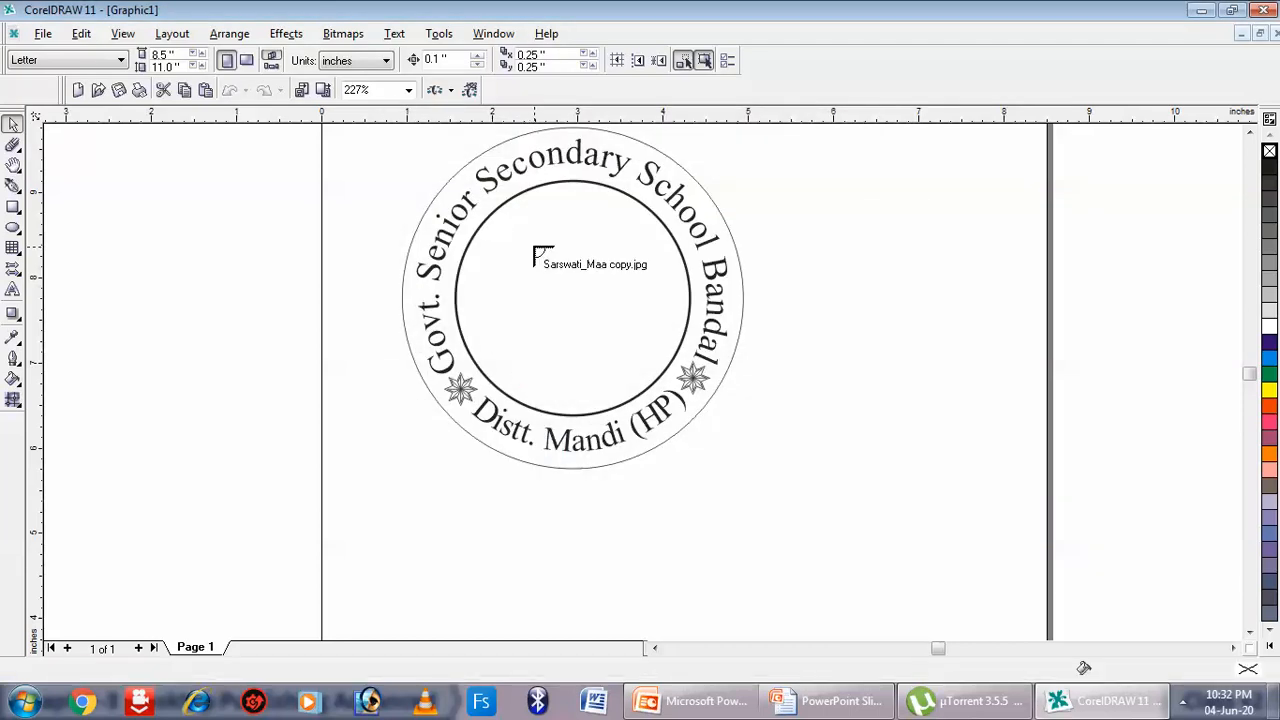
left_click(500, 213)
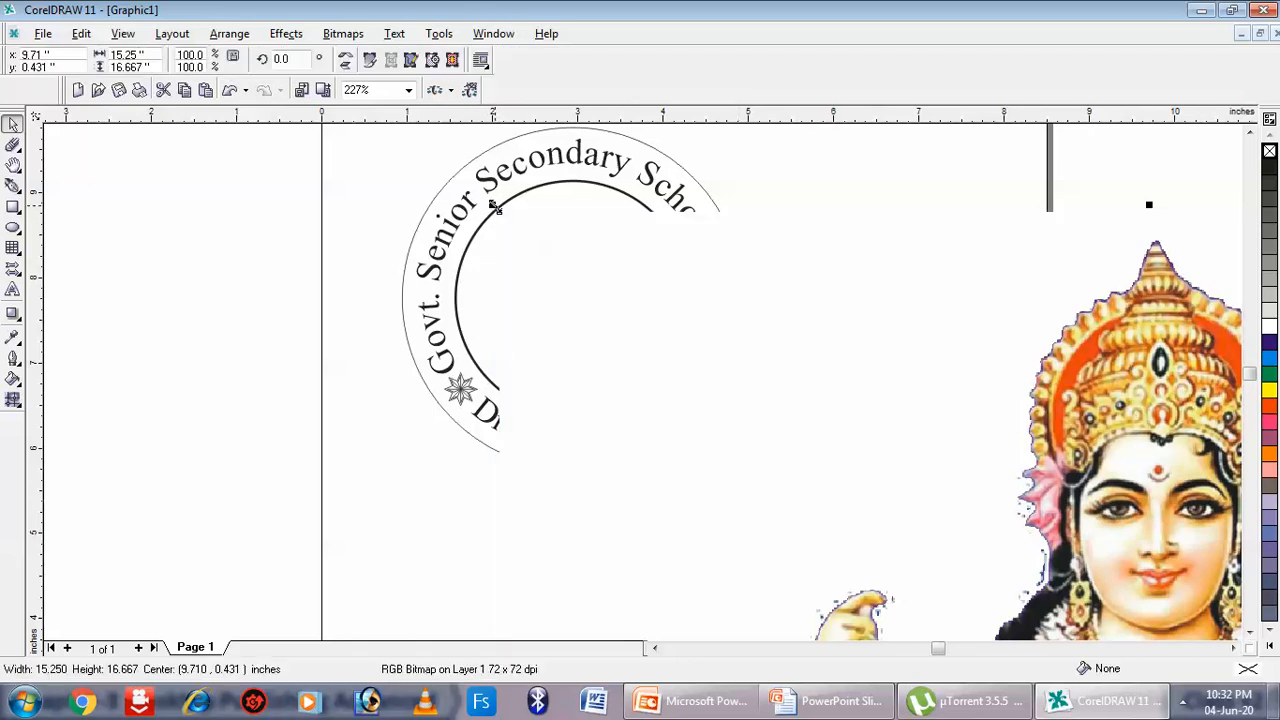
Scale the imported picture proportionally to about 4.75 by 5.19 inches and move it over the logo
left_click_drag(498, 210, 446, 180)
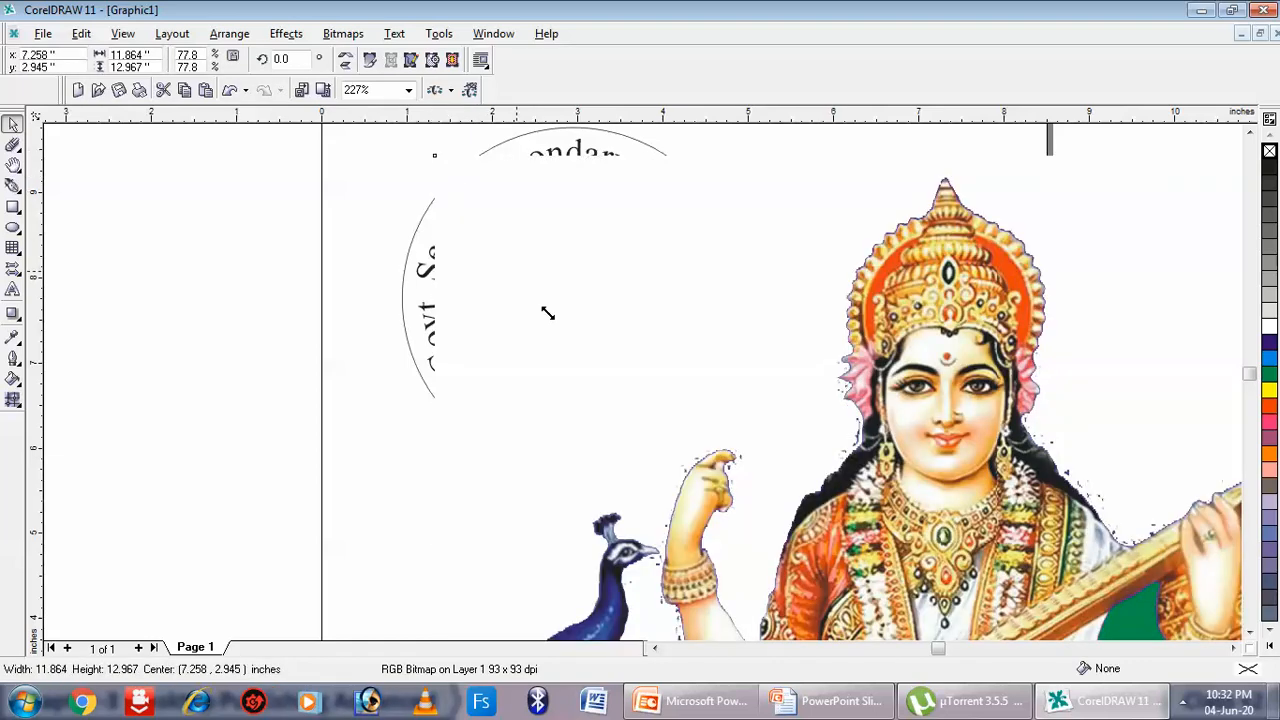
left_click_drag(430, 150, 787, 540)
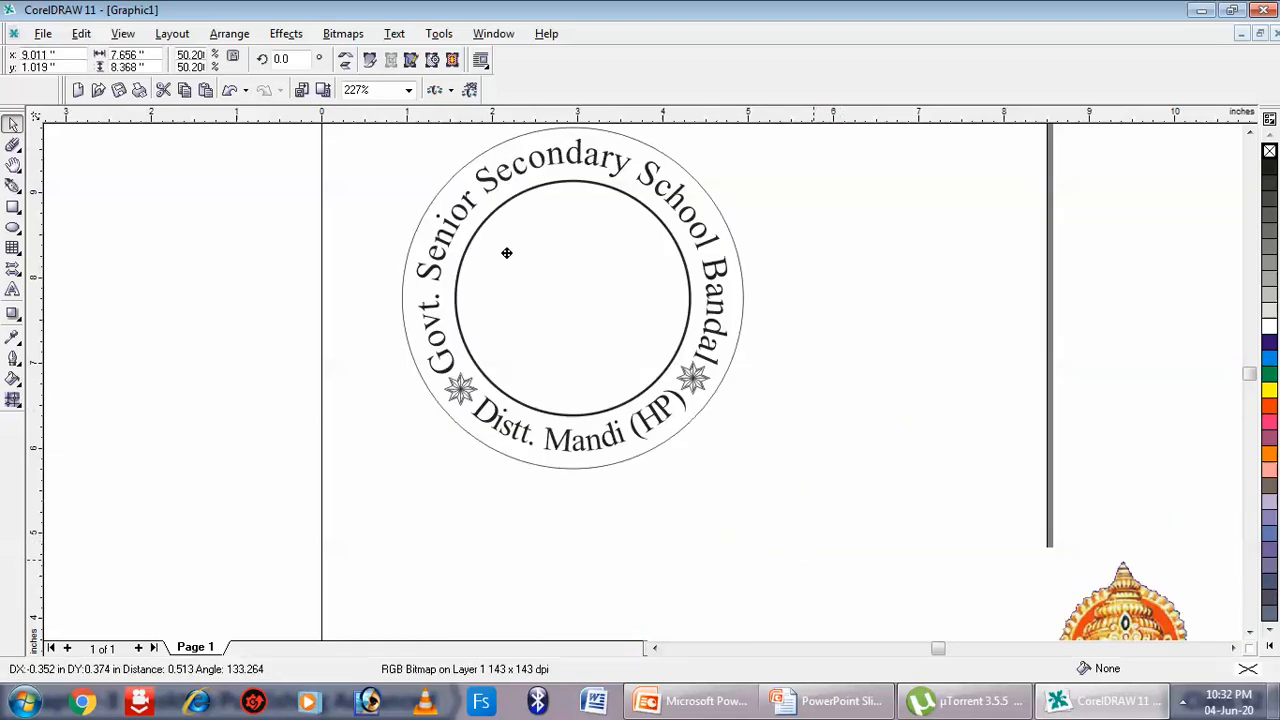
left_click_drag(506, 253, 494, 240)
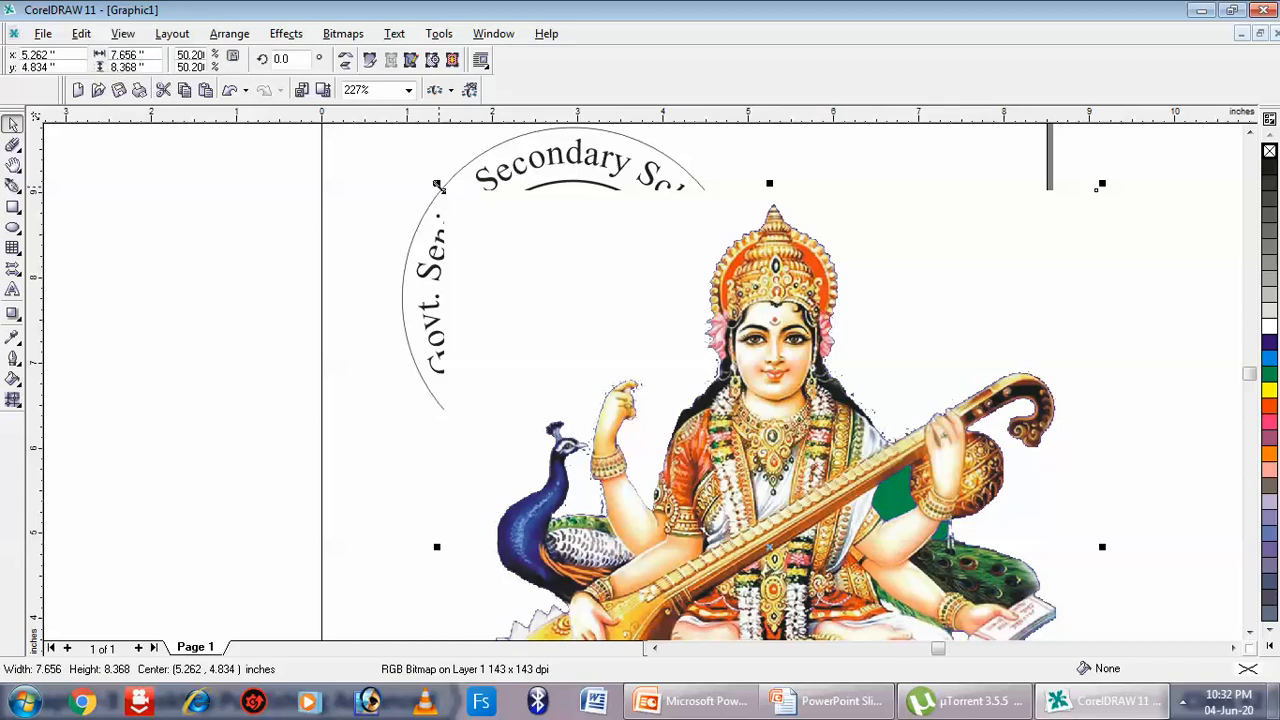
left_click_drag(437, 185, 686, 451)
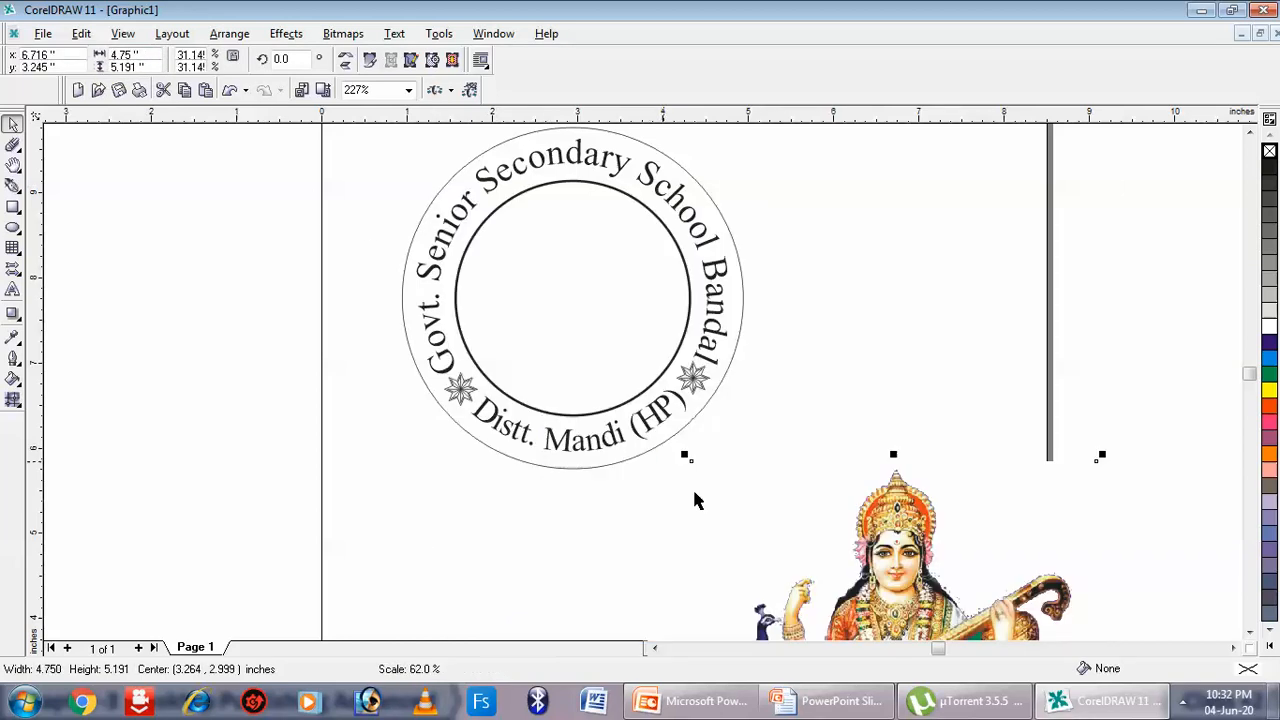
left_click_drag(546, 254, 463, 200)
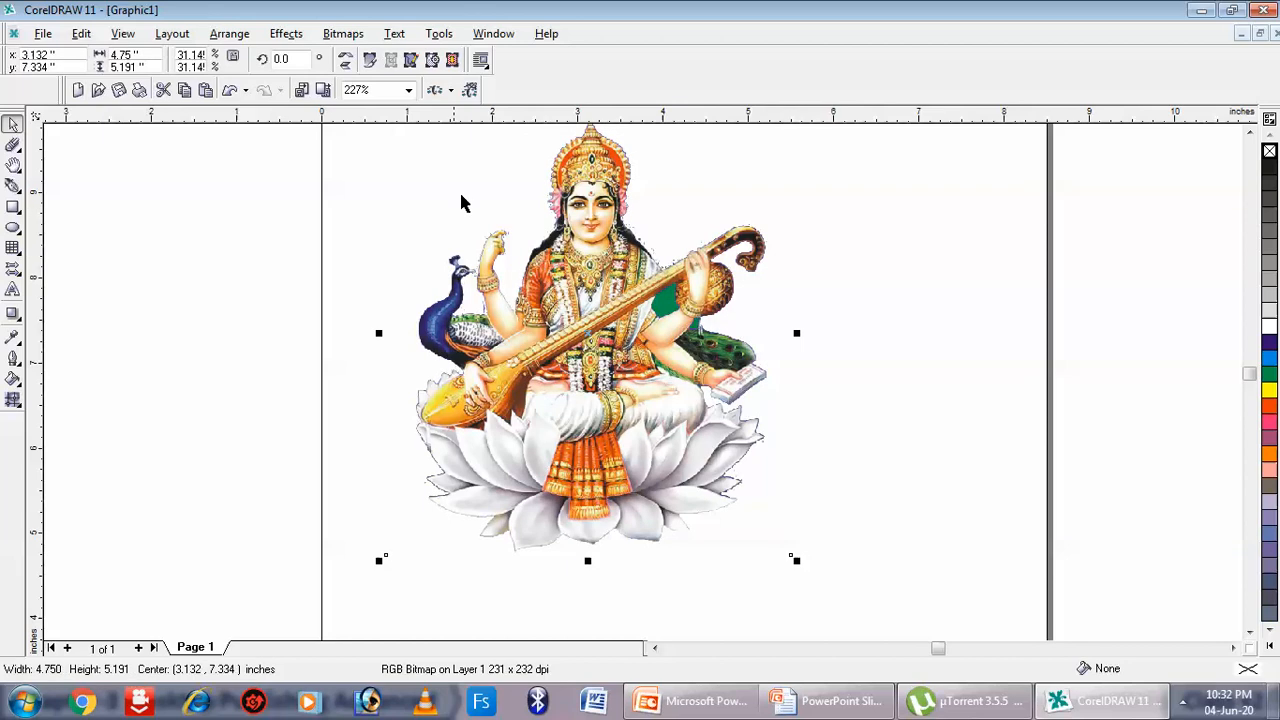
Shrink the picture to about 2.14 by 2.34 inches and center it inside the inner circle
left_click_drag(795, 560, 516, 246)
left_click_drag(440, 170, 531, 258)
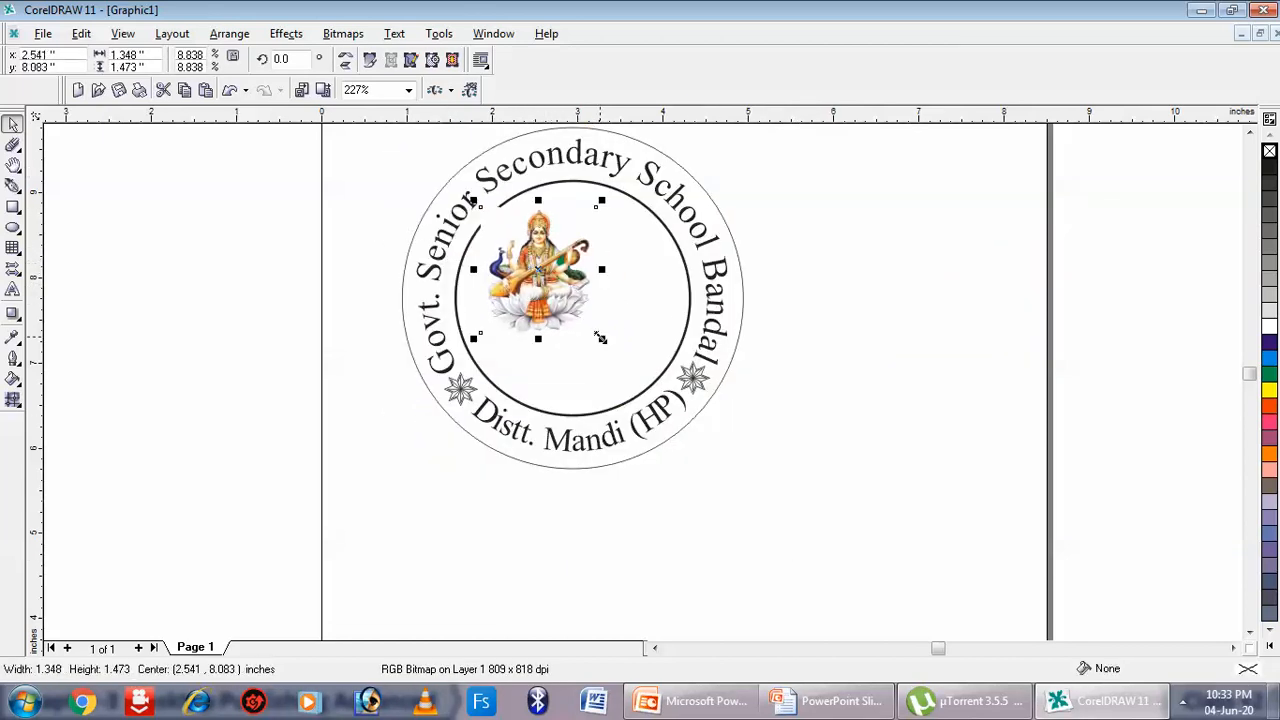
left_click_drag(596, 332, 668, 412)
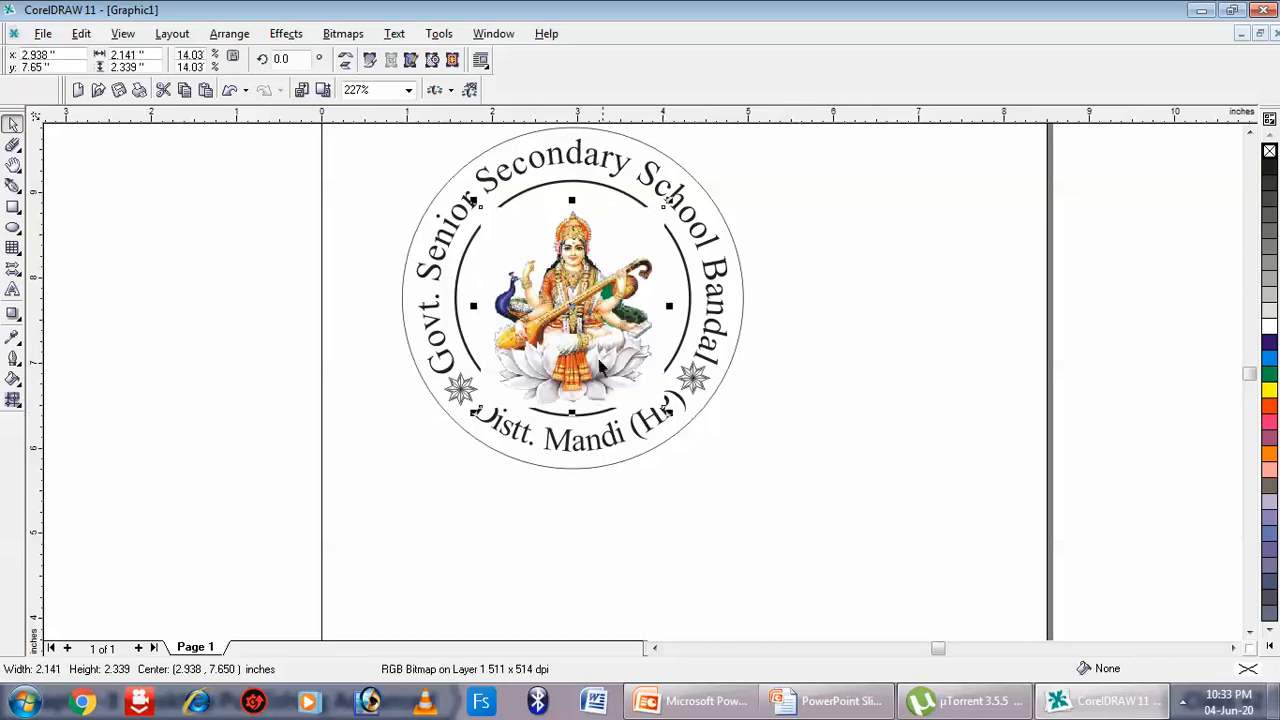
Move the picture slightly up to center it in the inner circle, and erase its white corners that cover the circle's outline
left_click_drag(574, 325, 576, 315)
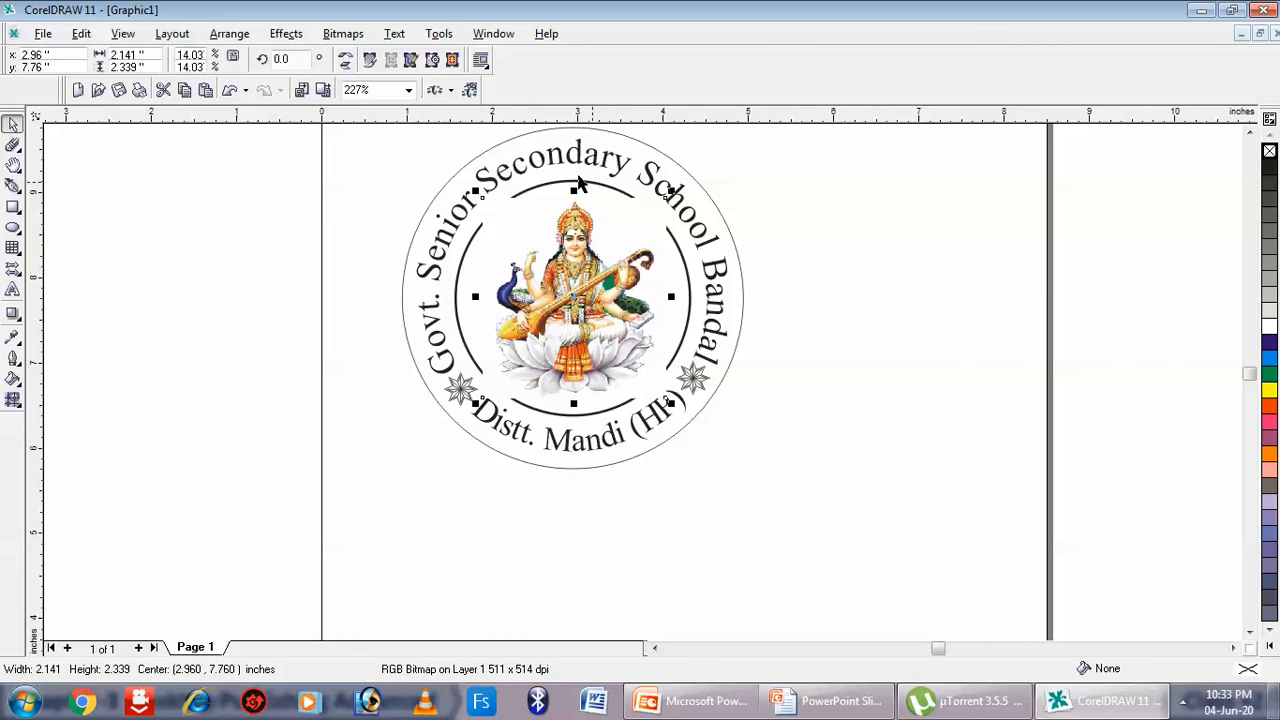
left_click(408, 90)
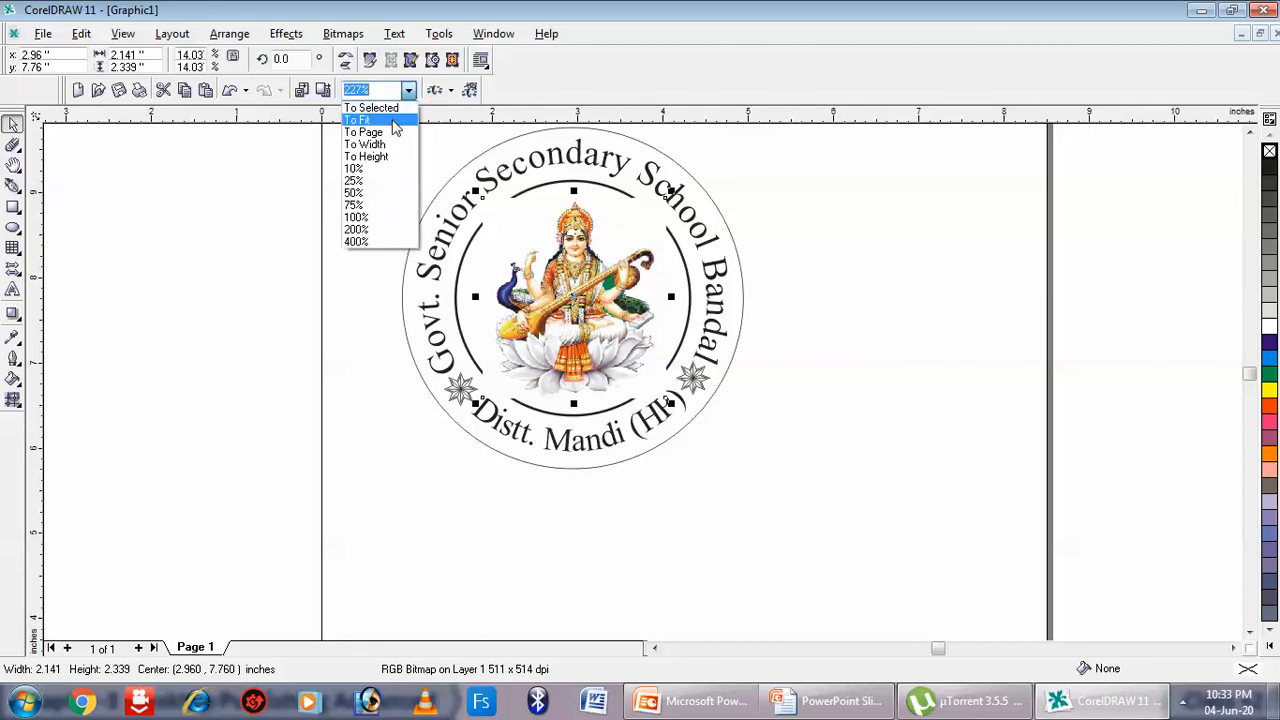
left_click(393, 122)
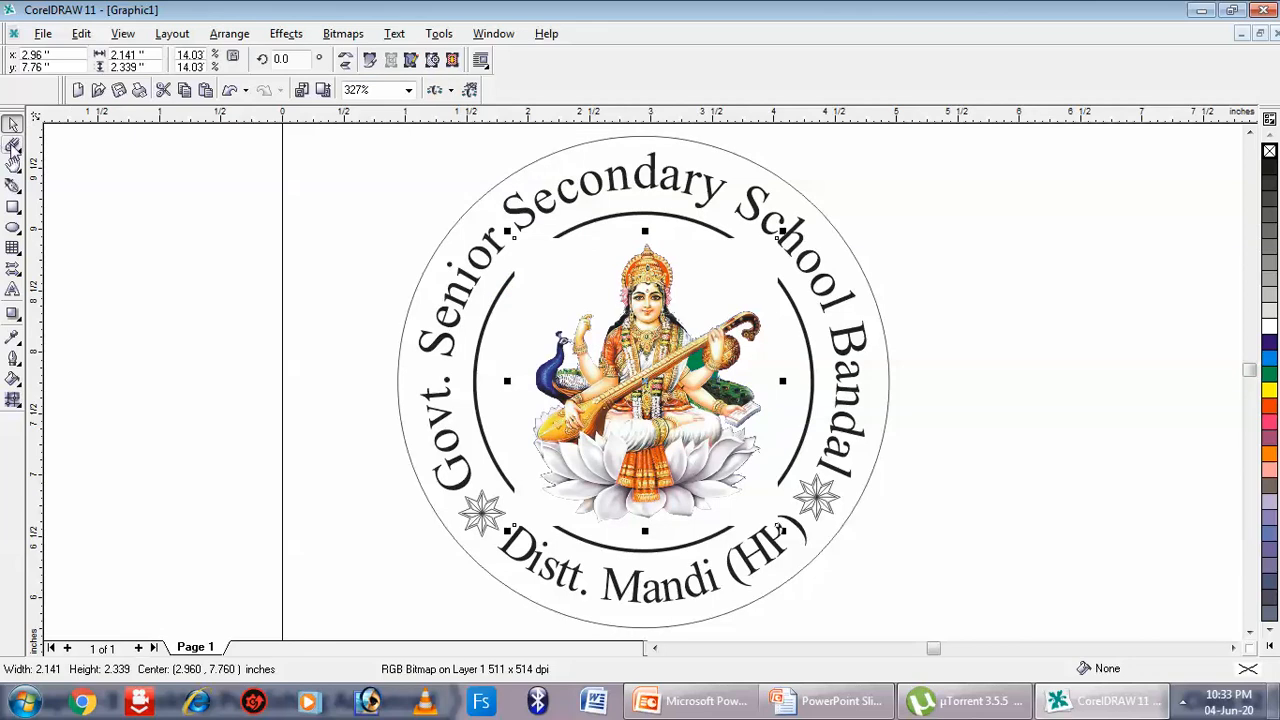
left_click(687, 390)
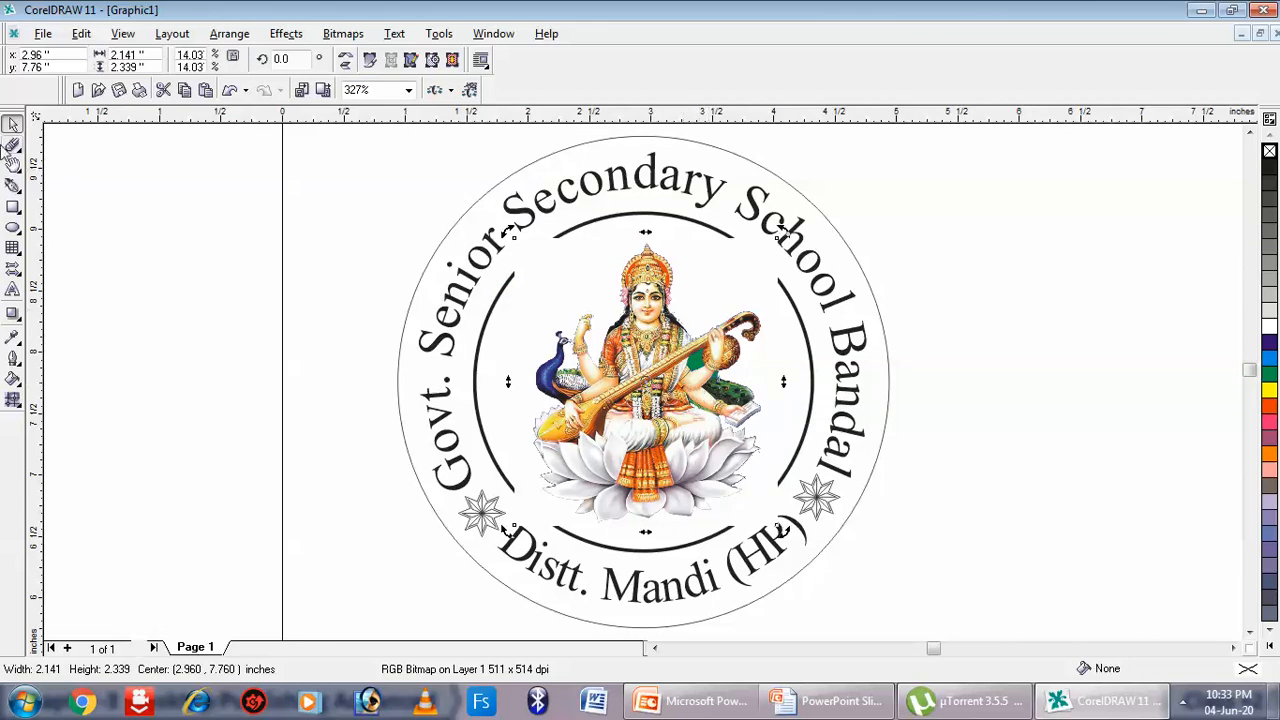
left_click(12, 146)
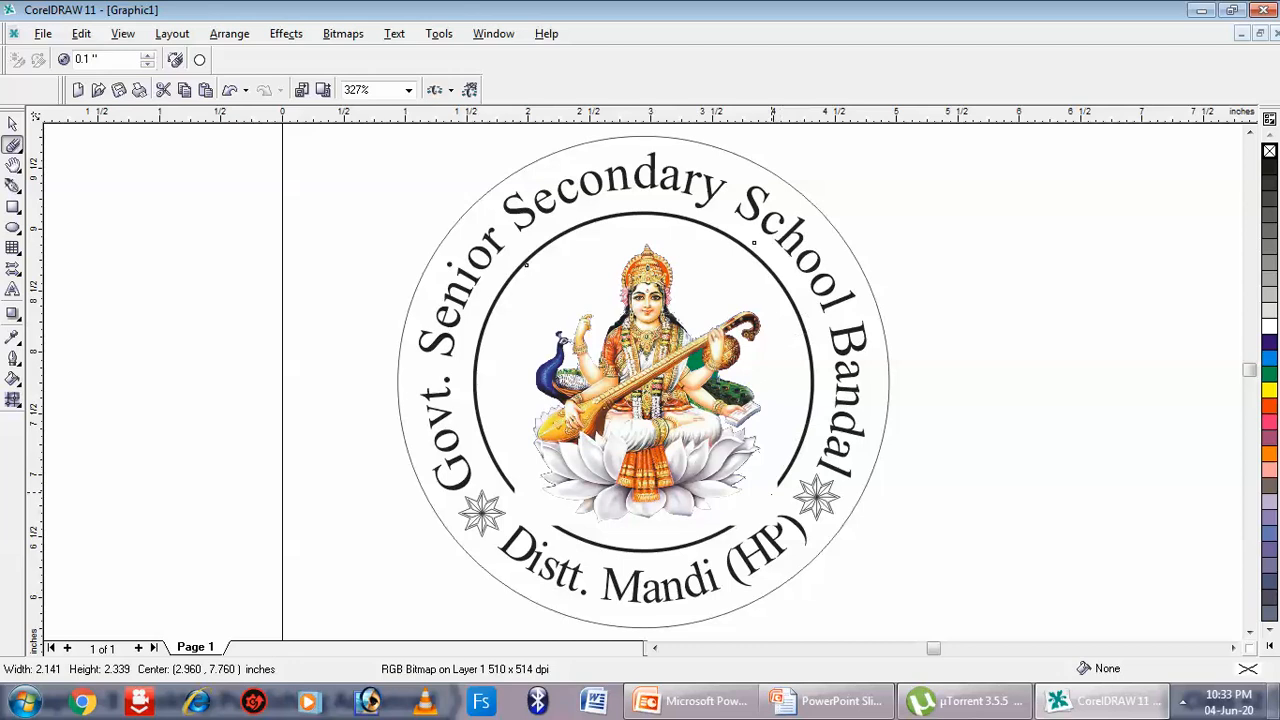
left_click_drag(745, 525, 775, 526)
mouse_move(504, 489)
left_mouse_down()
mouse_move(524, 522)
mouse_move(551, 527)
left_mouse_up()
left_click(13, 123)
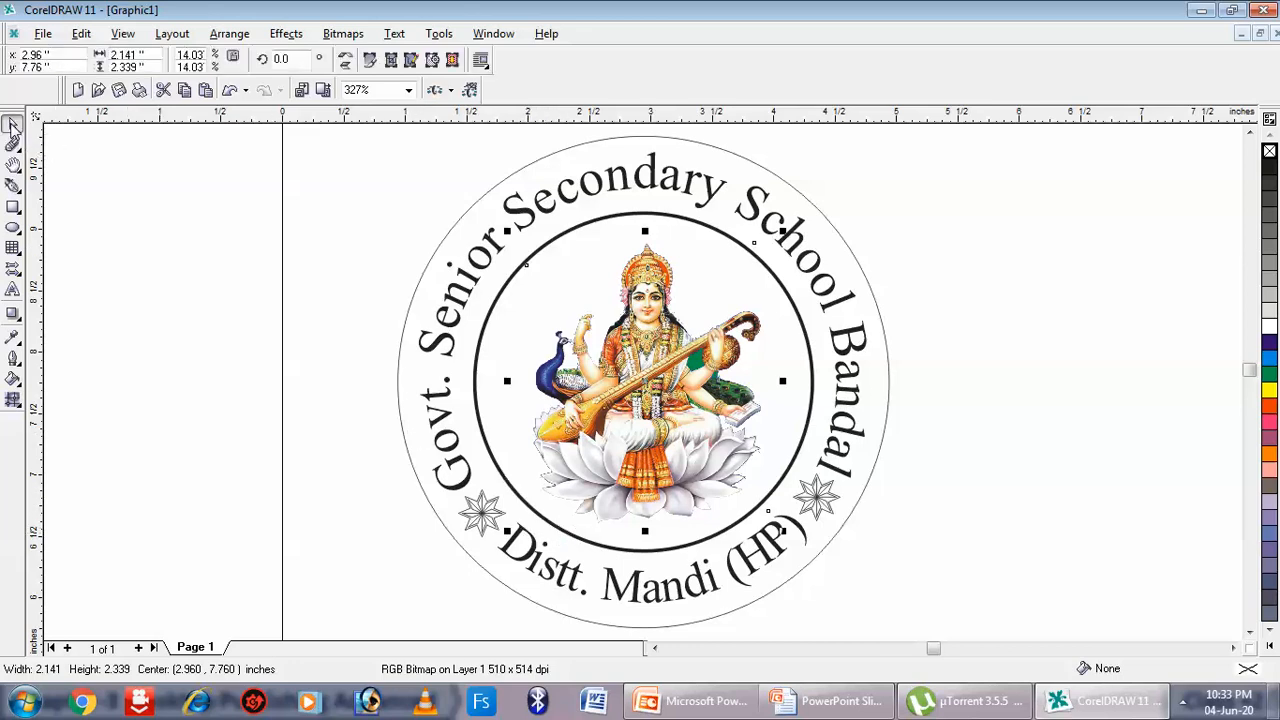
Set the outer circle's outline width to 2.0 pt and deselect it
left_click(675, 143)
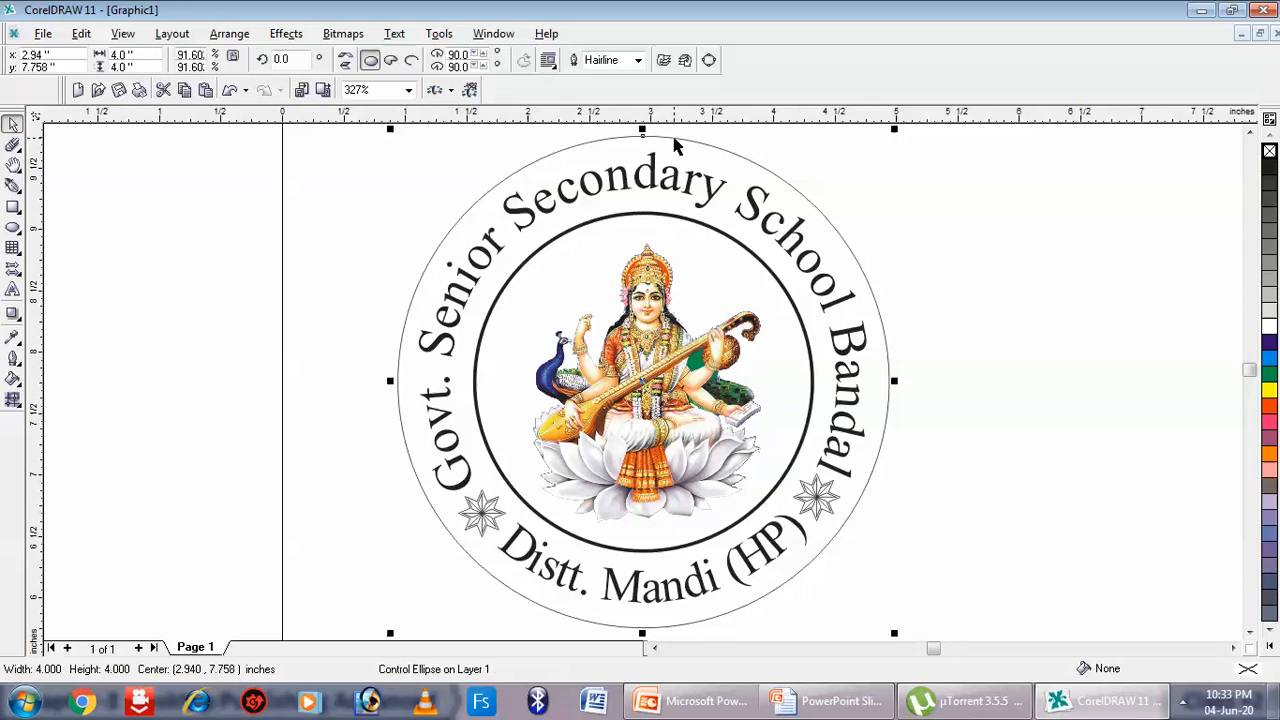
left_click(638, 61)
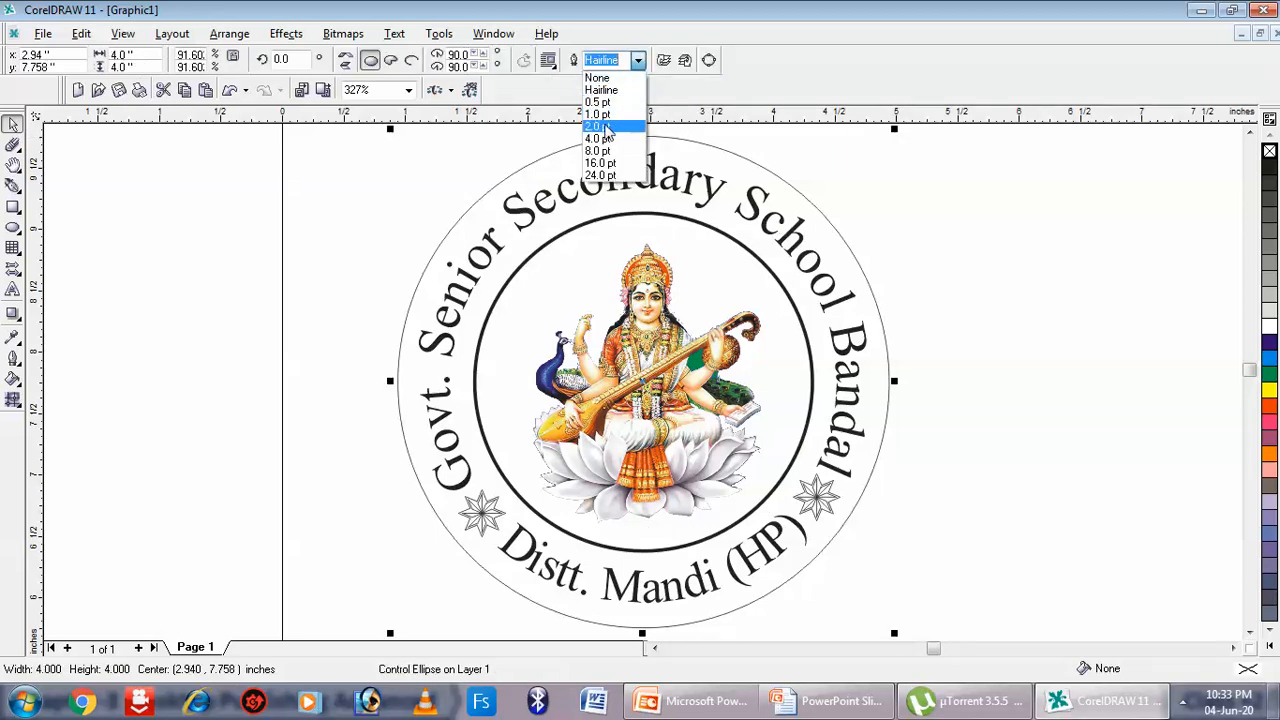
left_click(600, 126)
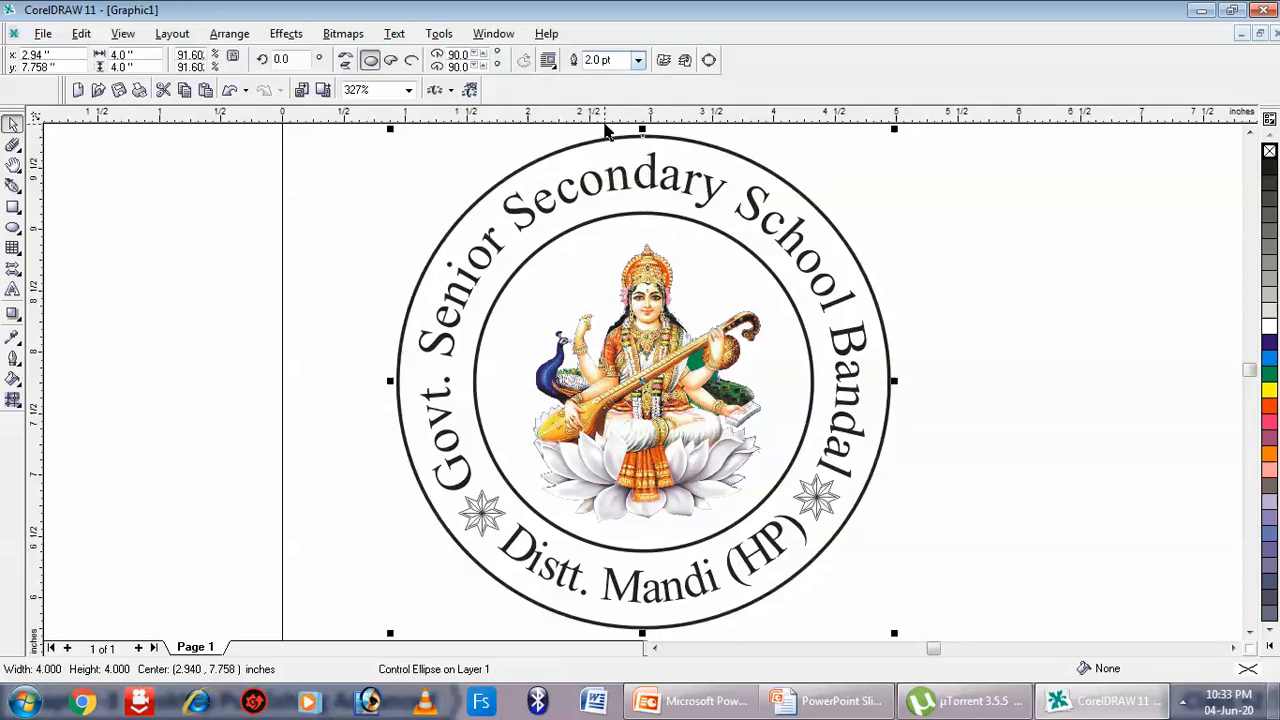
left_click(1119, 292)
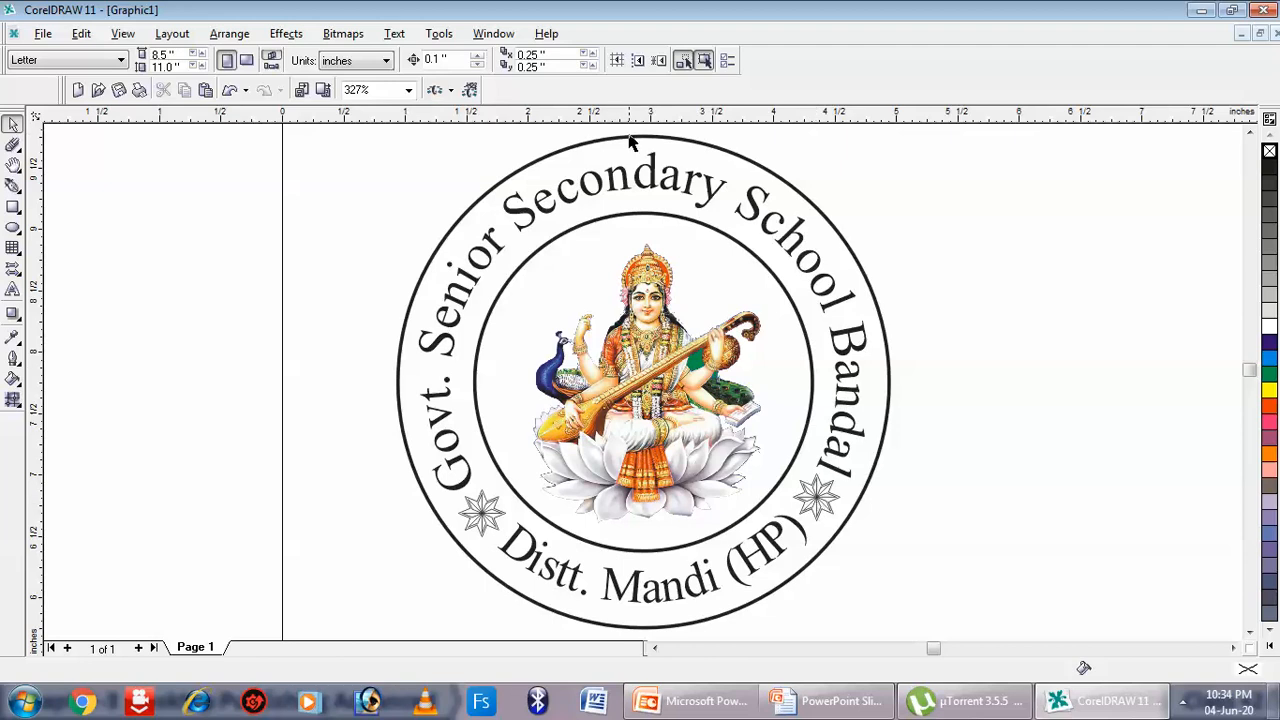
Fill the inner circle with White and the outer circle with Cyan, trying Red on the outer circle in between
left_click(632, 218)
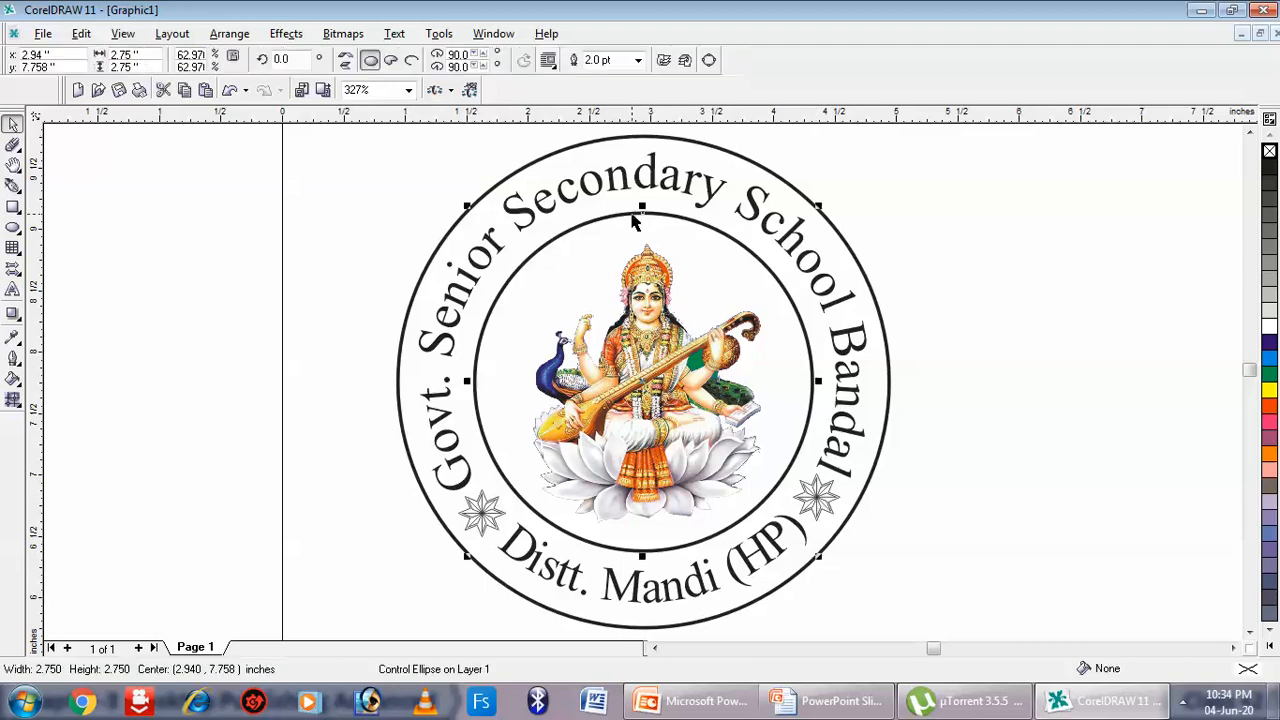
left_click(1270, 328)
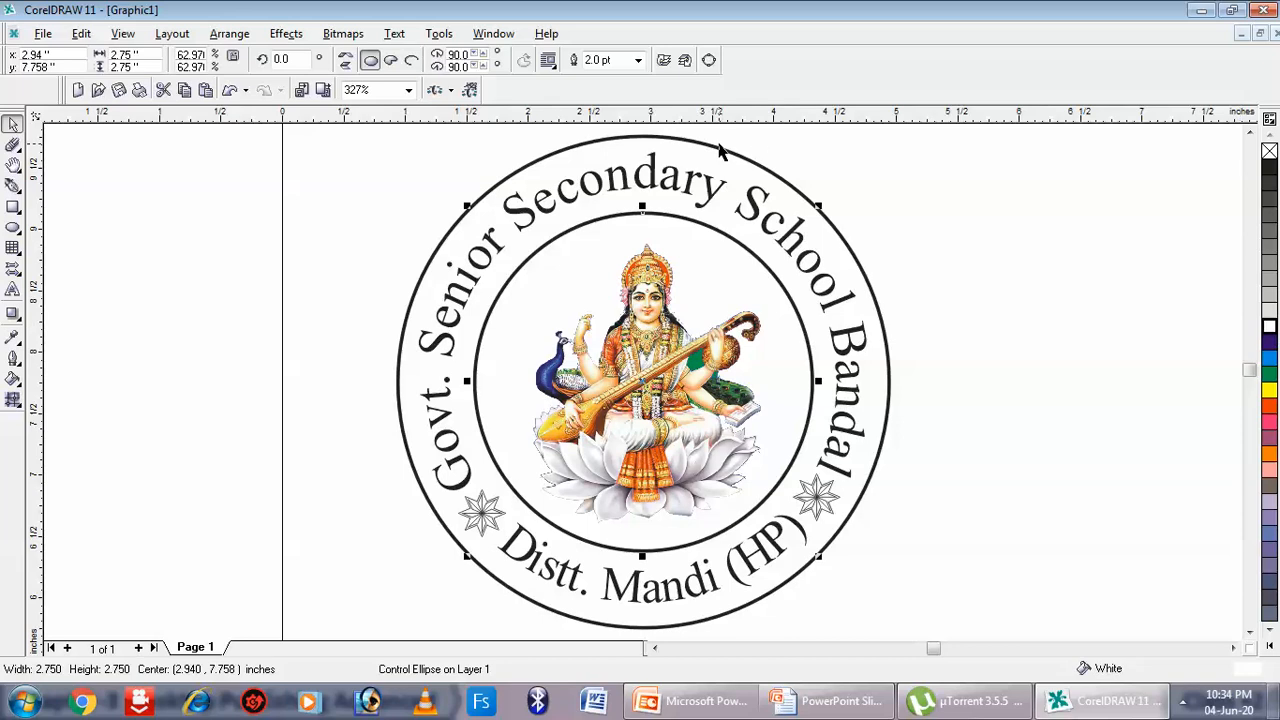
left_click(718, 148)
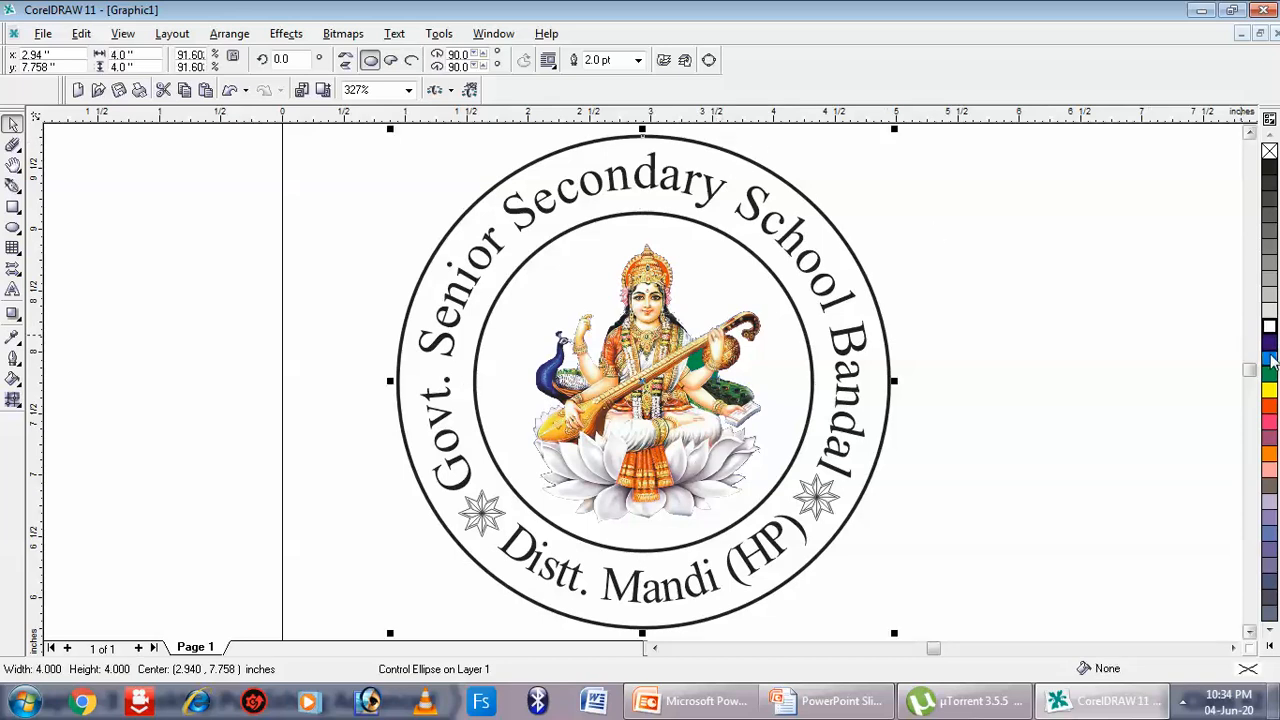
left_click(1269, 360)
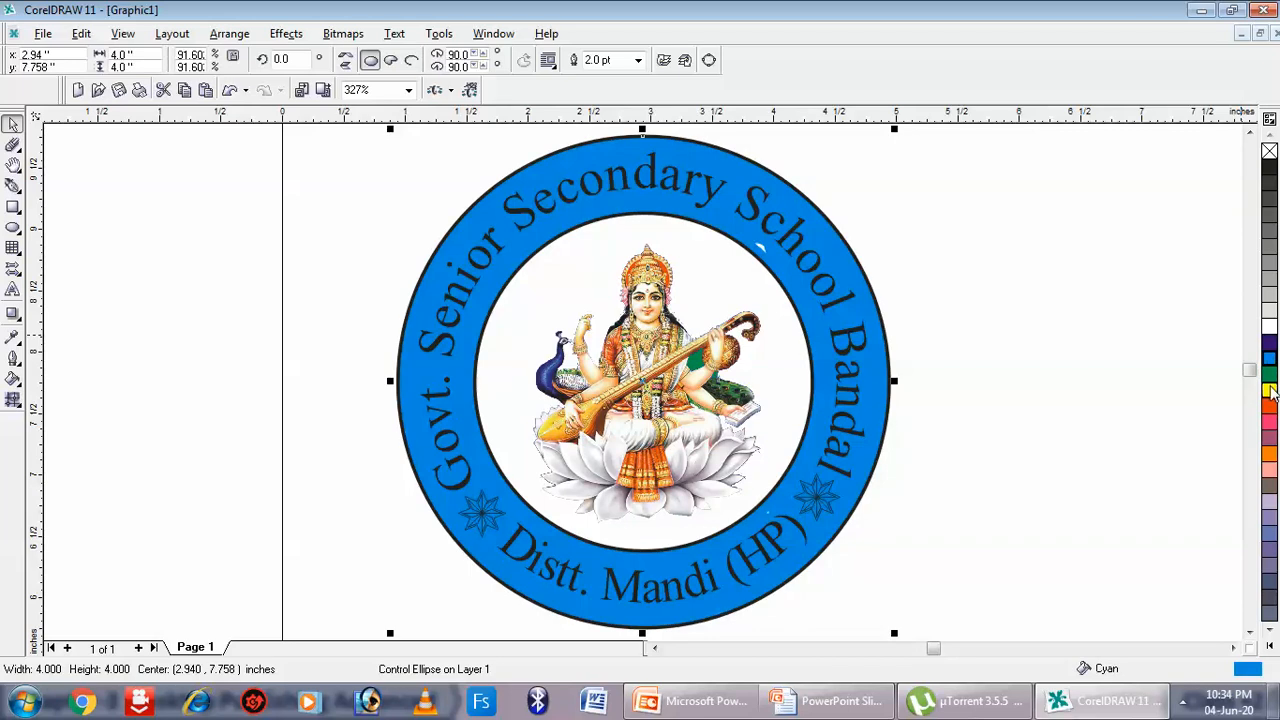
left_click(1269, 406)
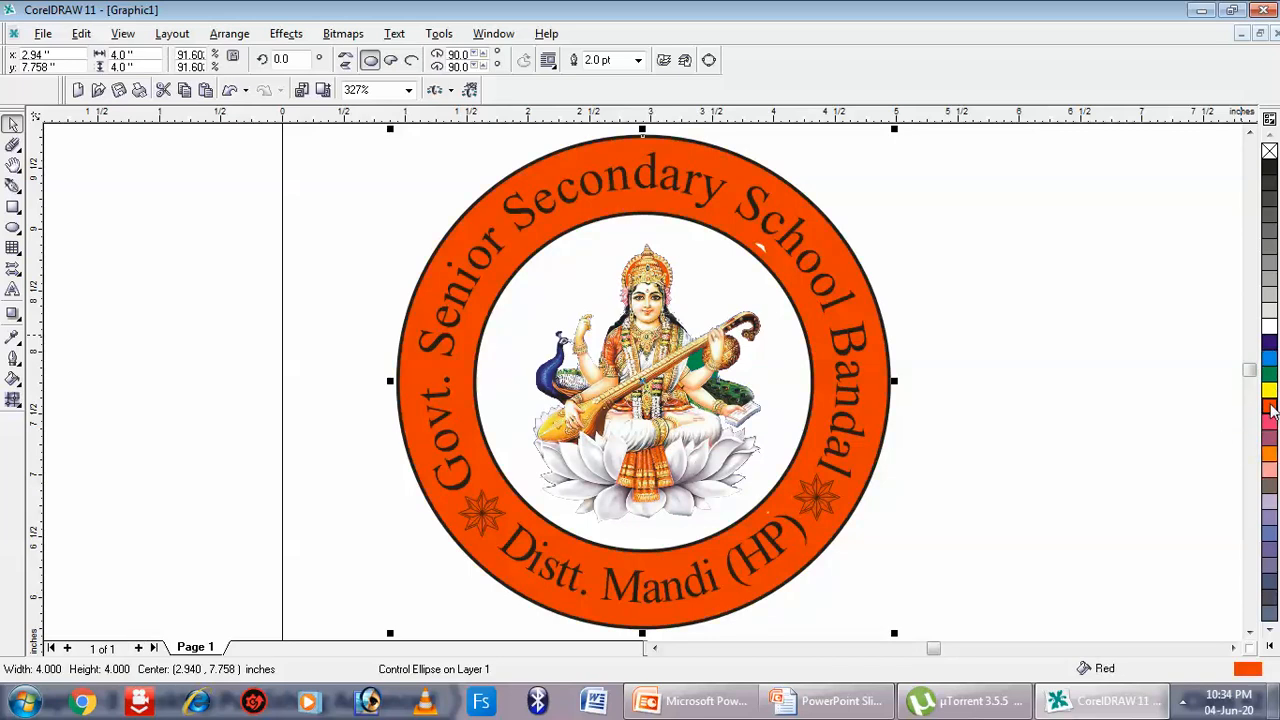
left_click(1270, 360)
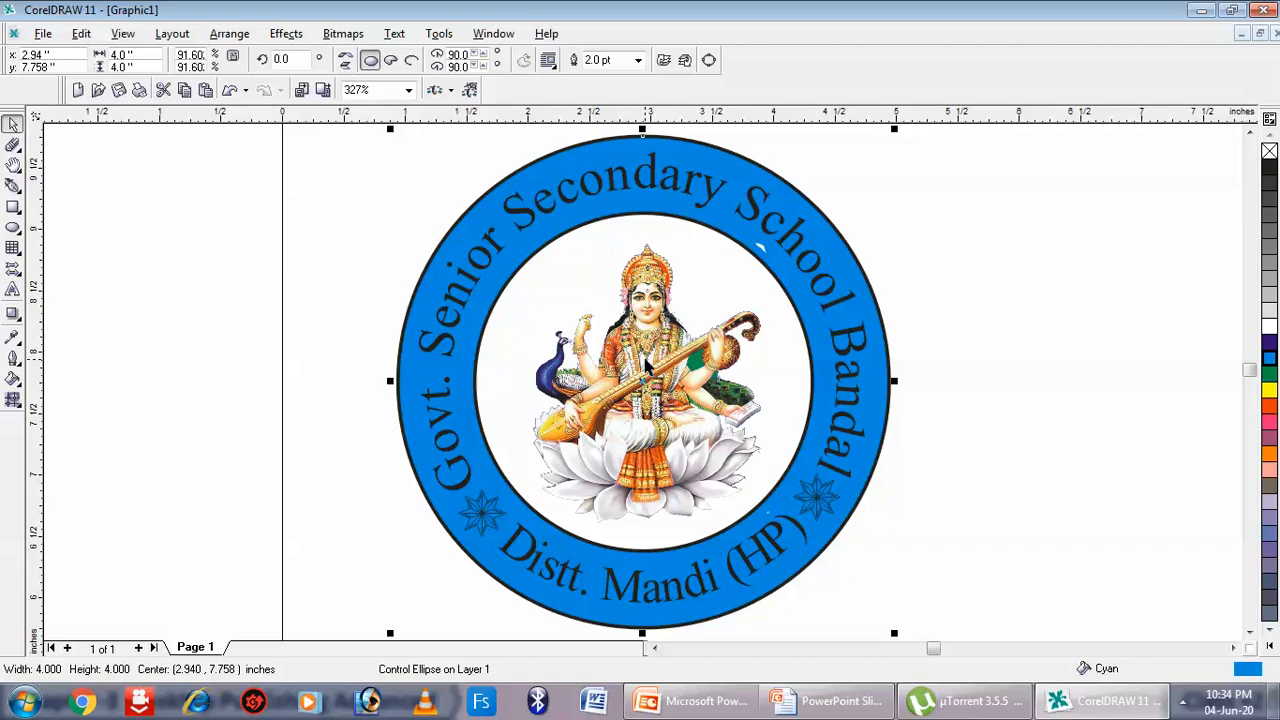
Erase the leftover white patch of the picture that overlaps the blue ring near the word "School"
left_click(645, 368)
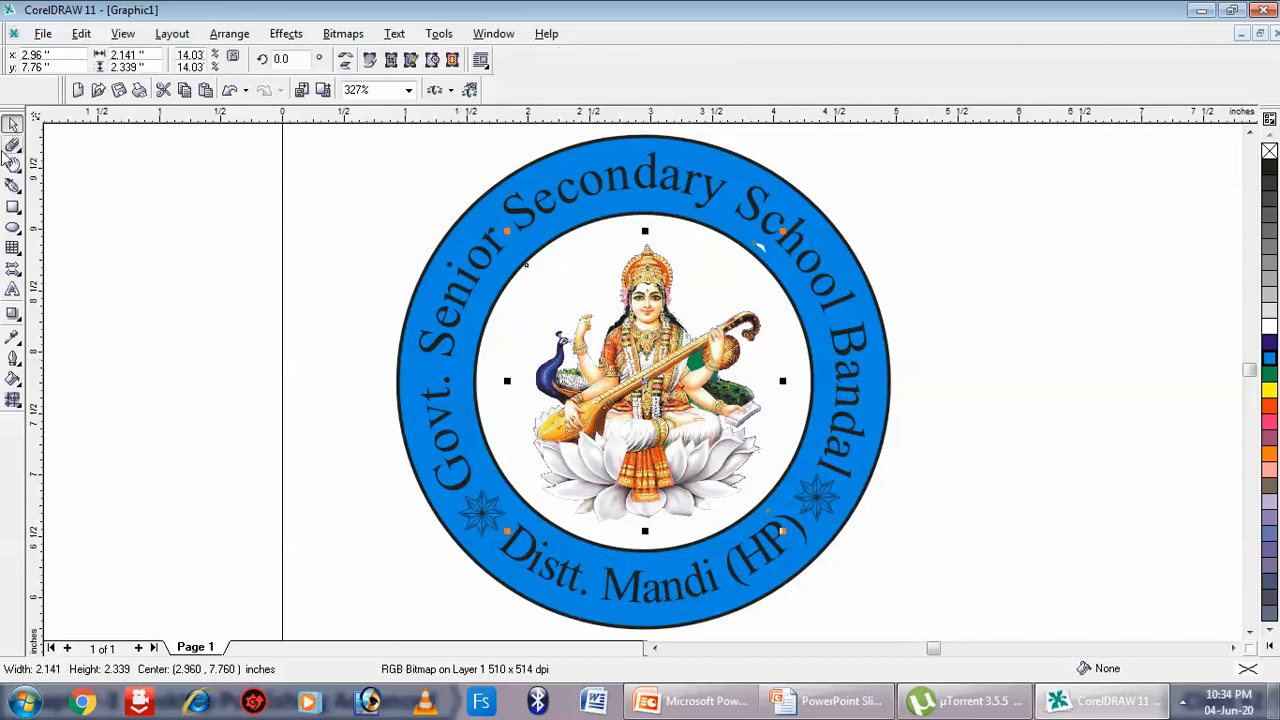
left_click(13, 143)
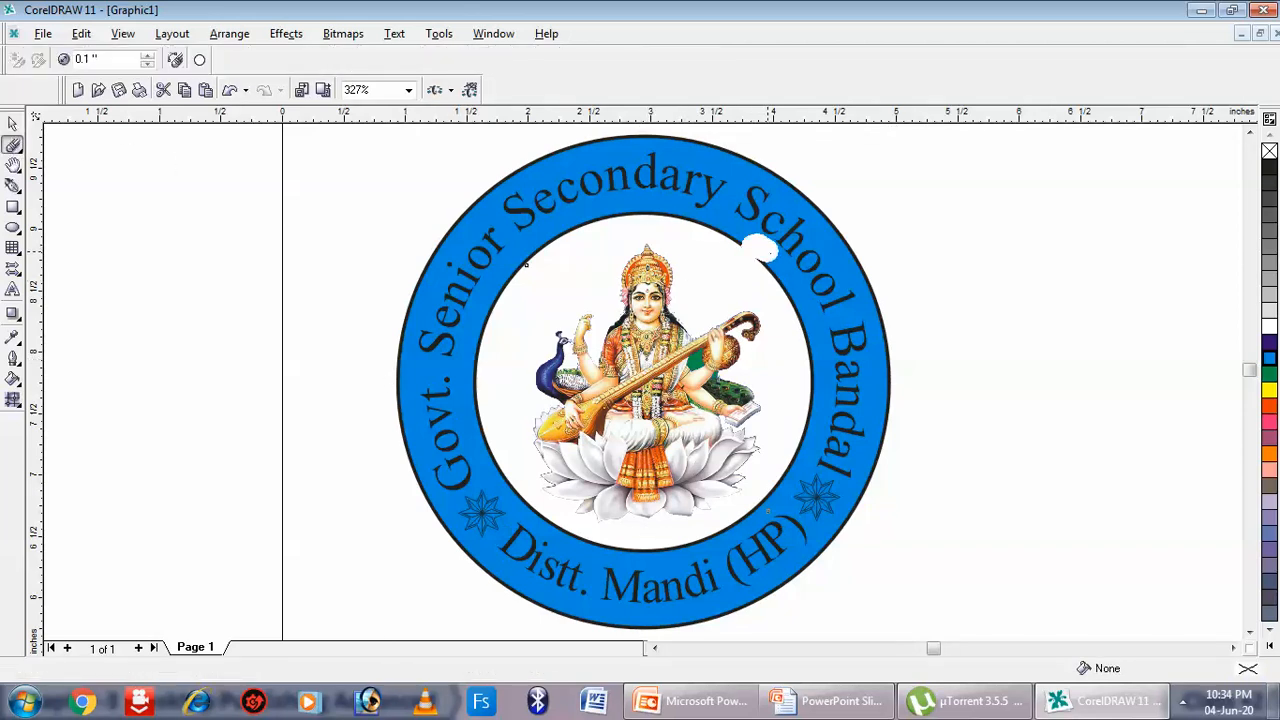
left_click(13, 123)
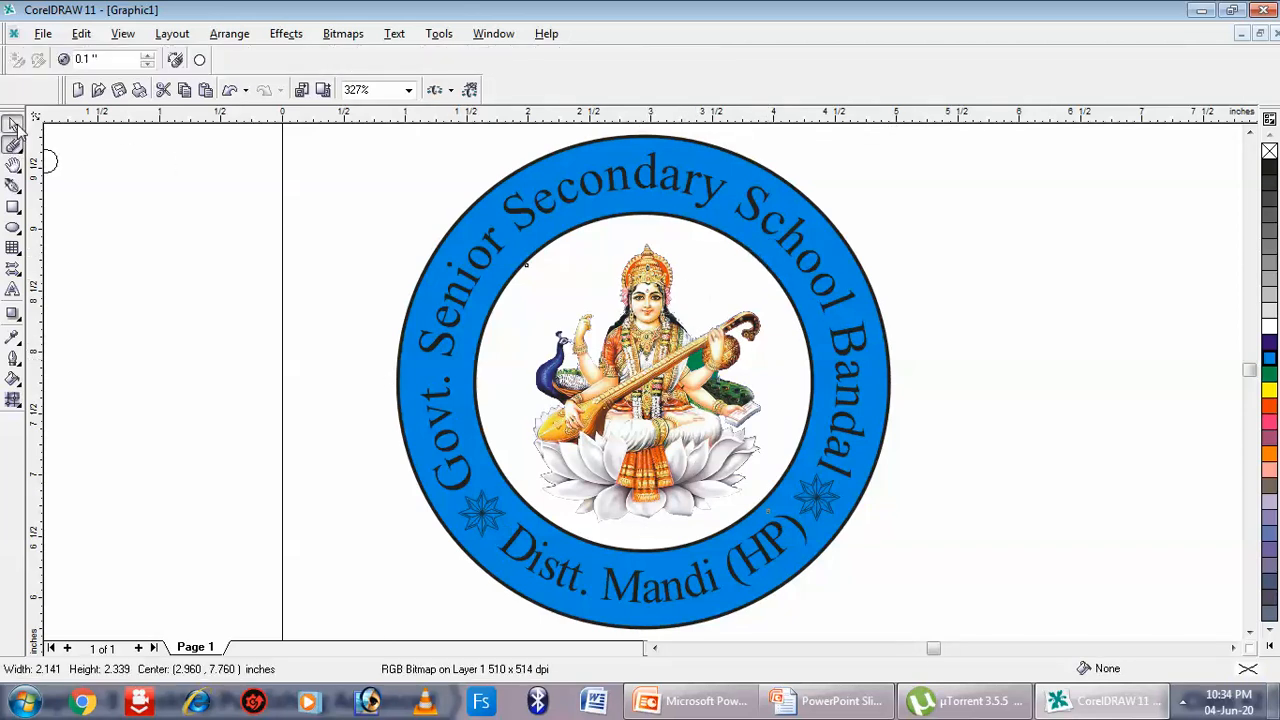
left_click(1085, 515)
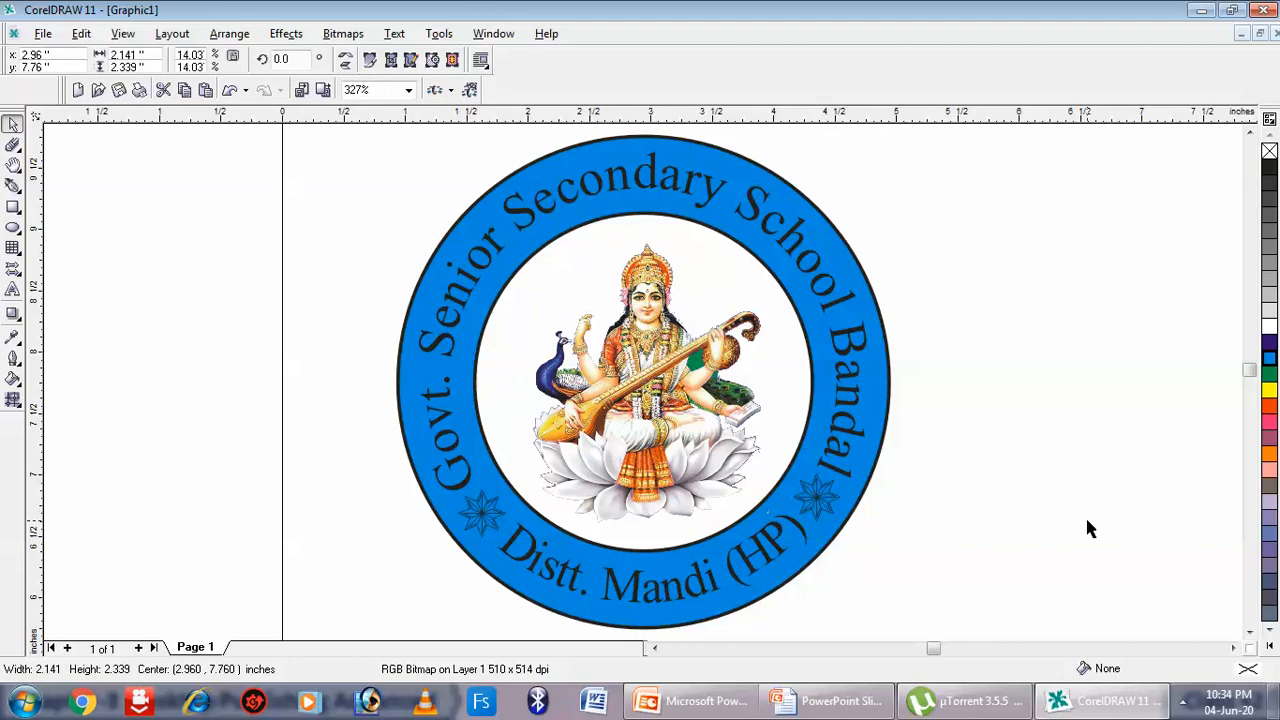
Fill both star symbols in the ring with Red and deselect them
left_click(818, 498)
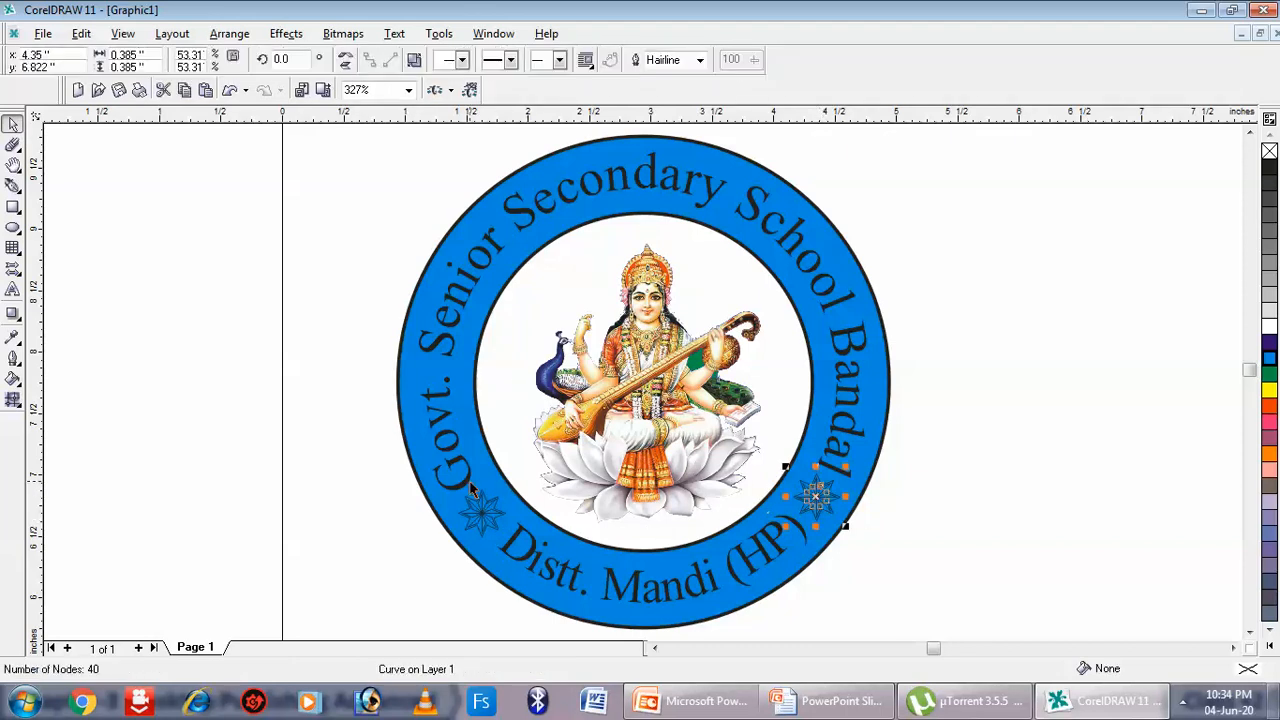
left_click(480, 515, "shift")
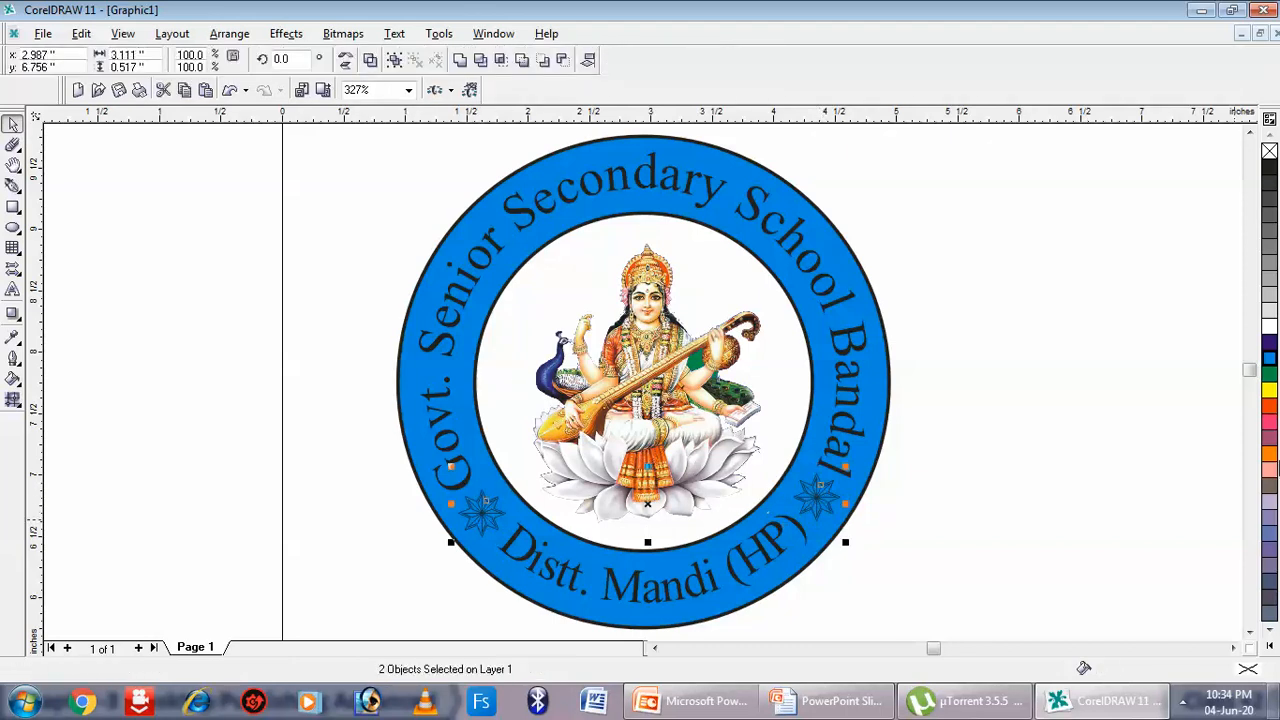
left_click(1268, 413)
left_click(980, 489)
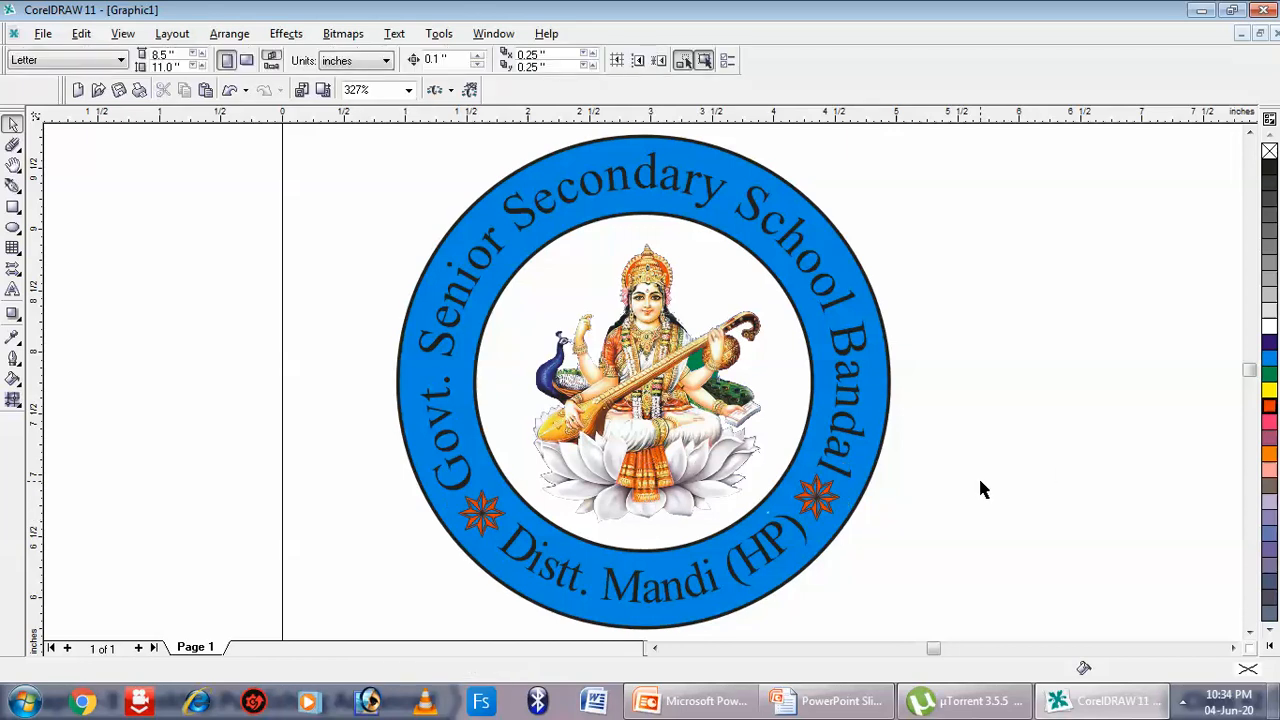
left_click(13, 316)
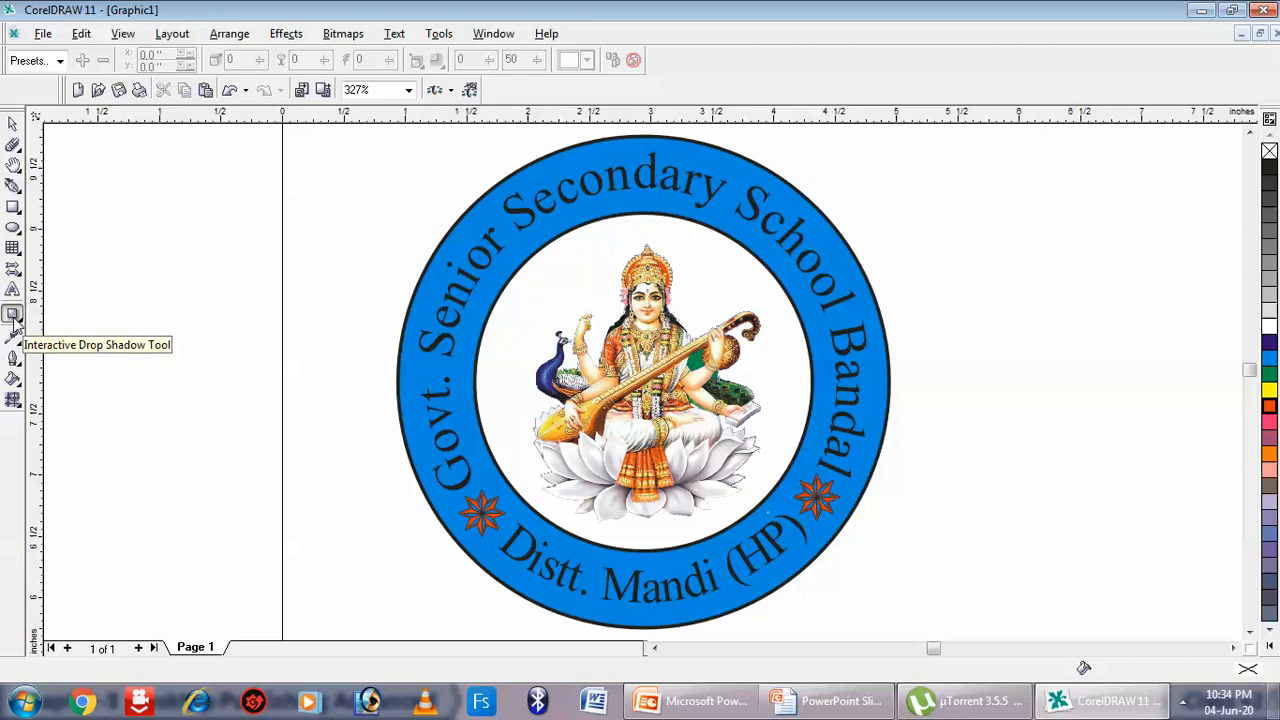
left_click(59, 62)
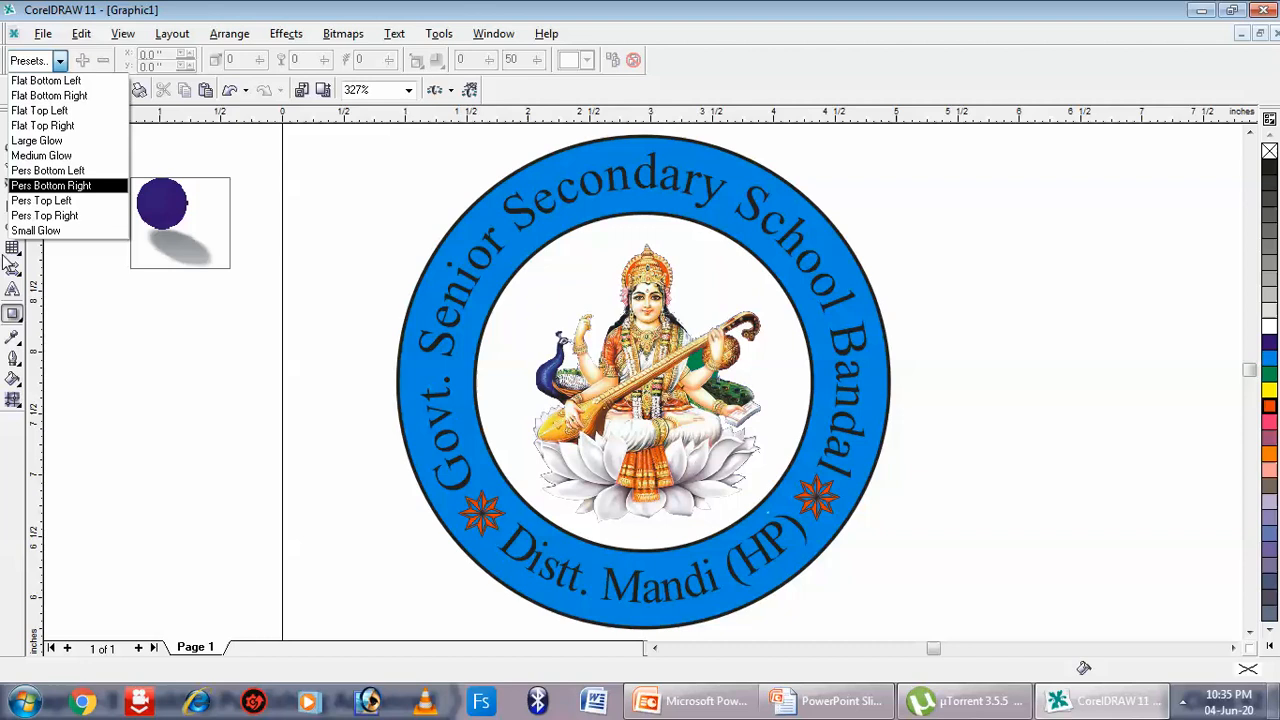
left_click(22, 230)
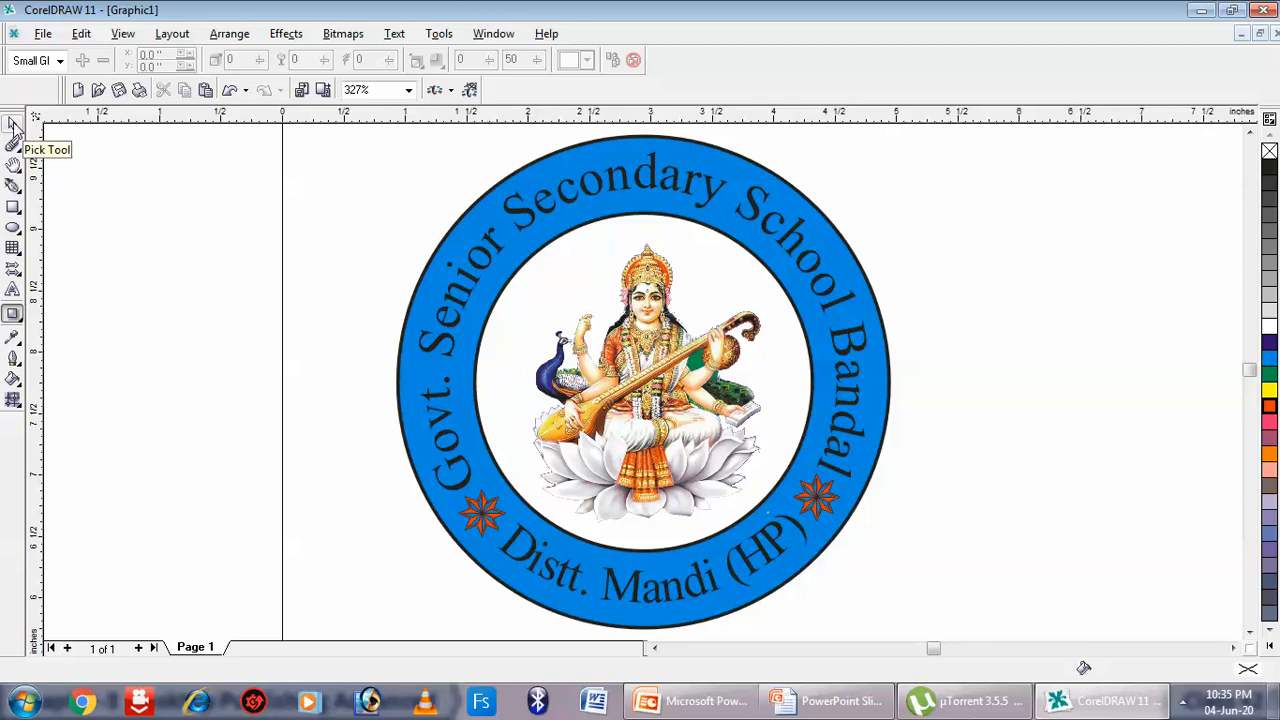
Apply the Small Glow drop shadow preset to the outer circle
left_click(13, 124)
left_click(566, 155)
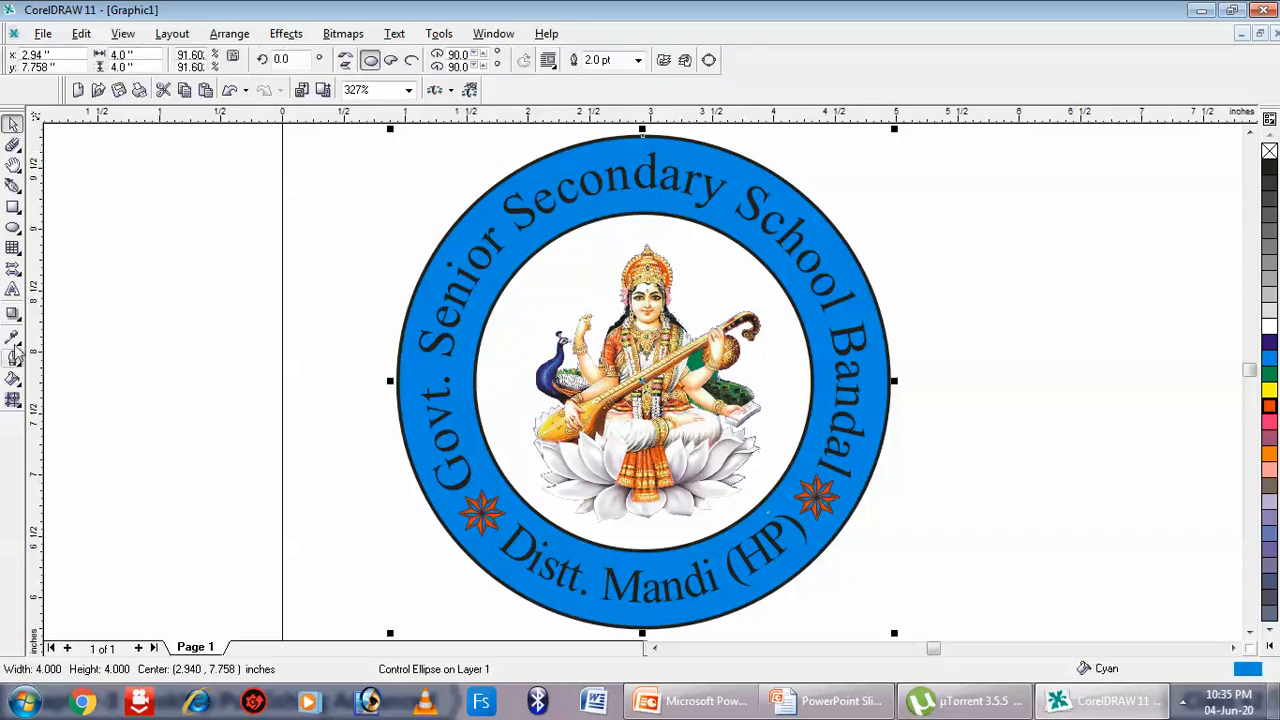
left_click(13, 315)
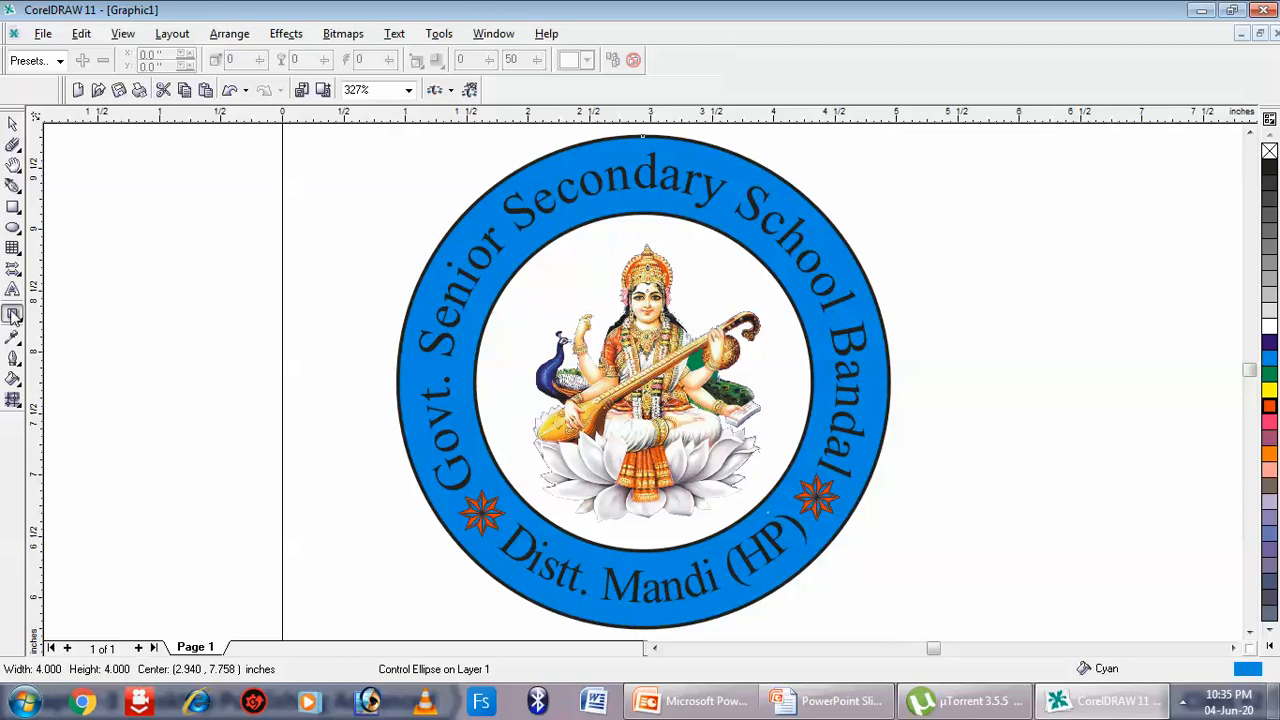
left_click(61, 62)
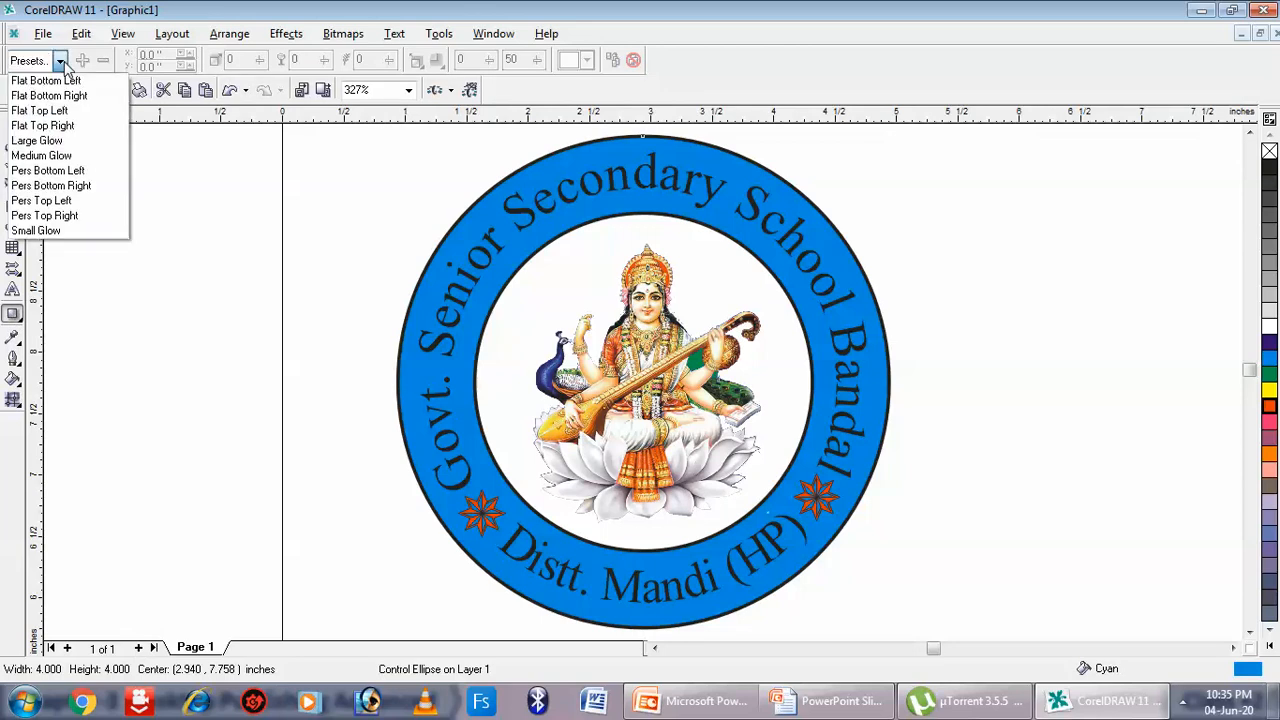
left_click(54, 232)
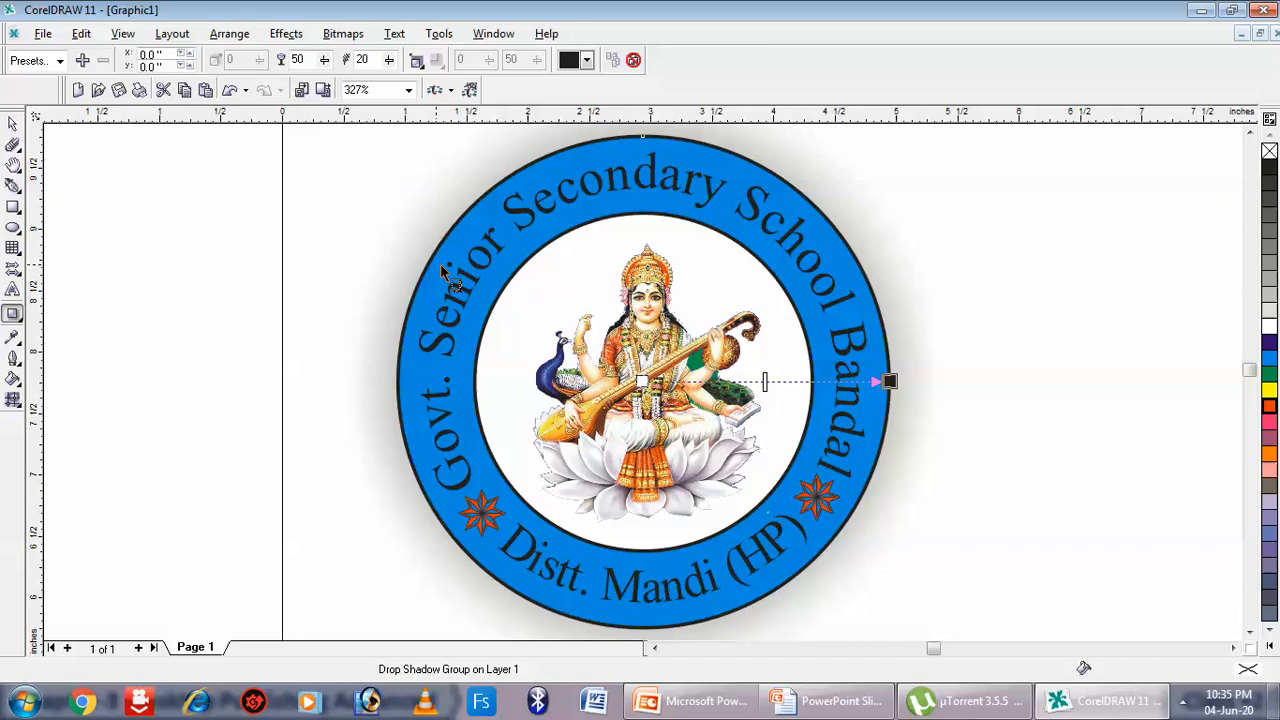
Export the logo to the desktop as a JPEG named Final_Logo_School at 300 dpi in RGB Color (24-bit)
left_click(44, 34)
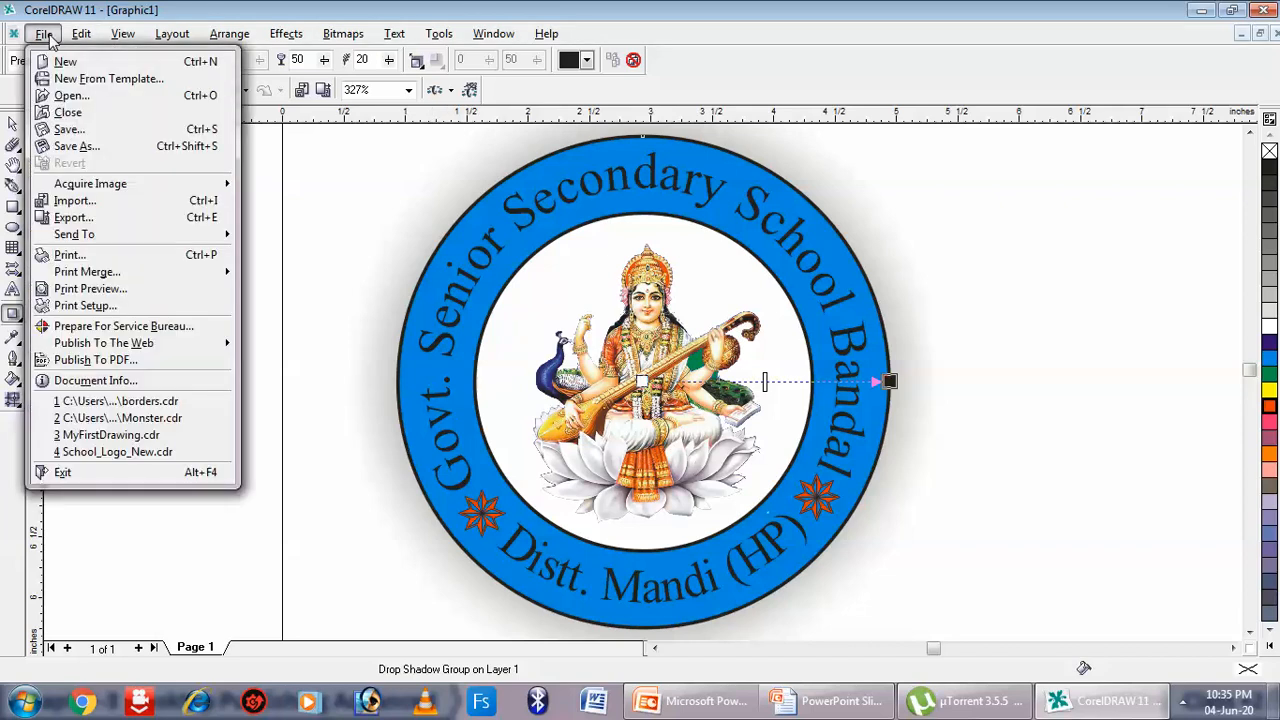
left_click(84, 217)
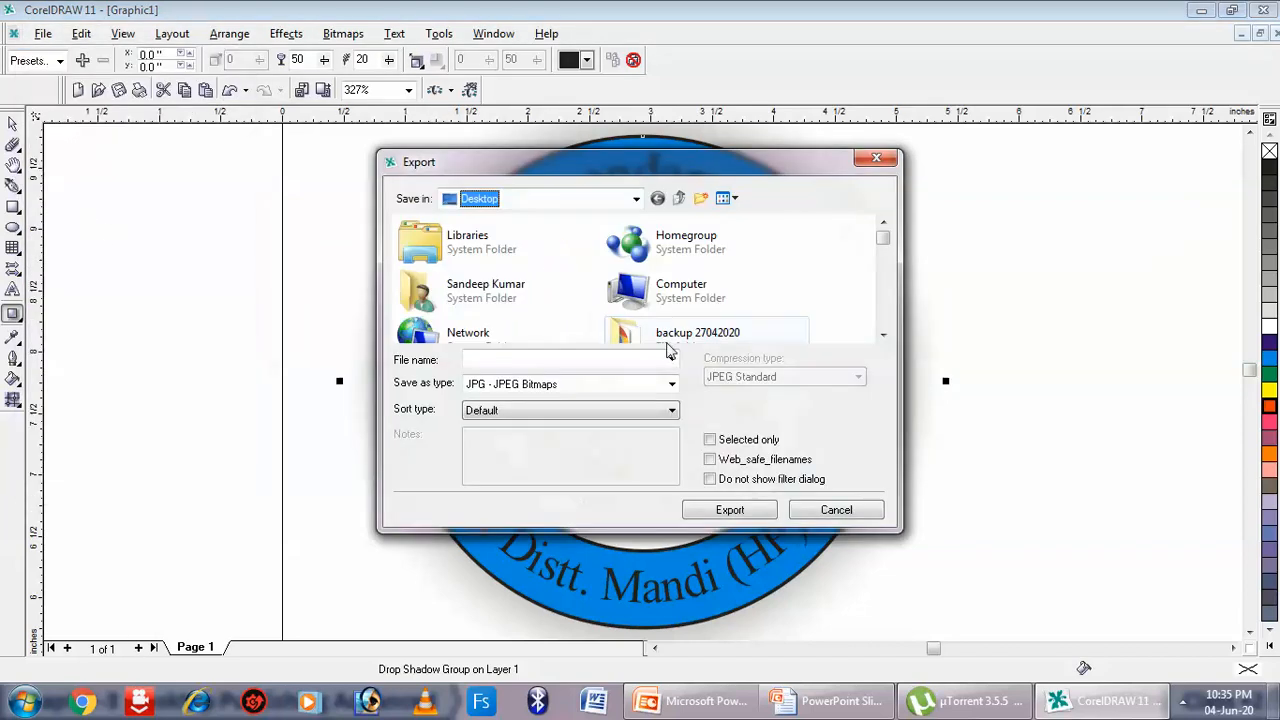
left_click(499, 358)
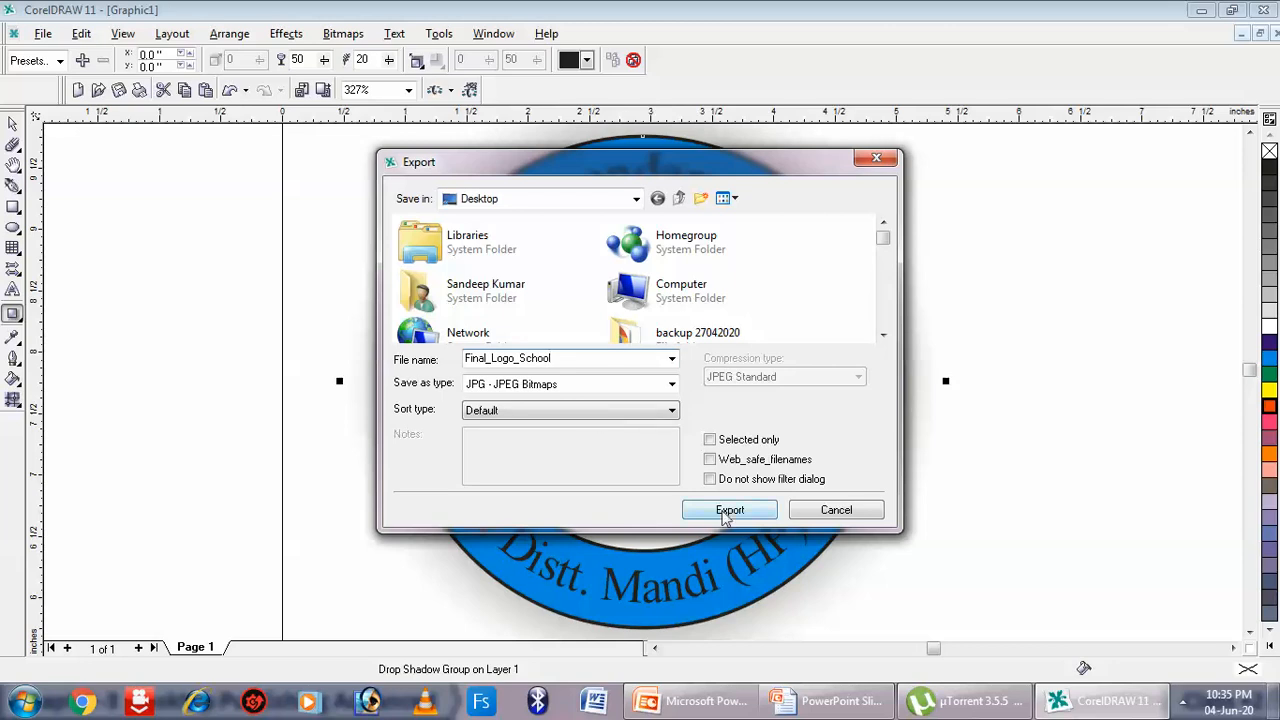
left_click(672, 384)
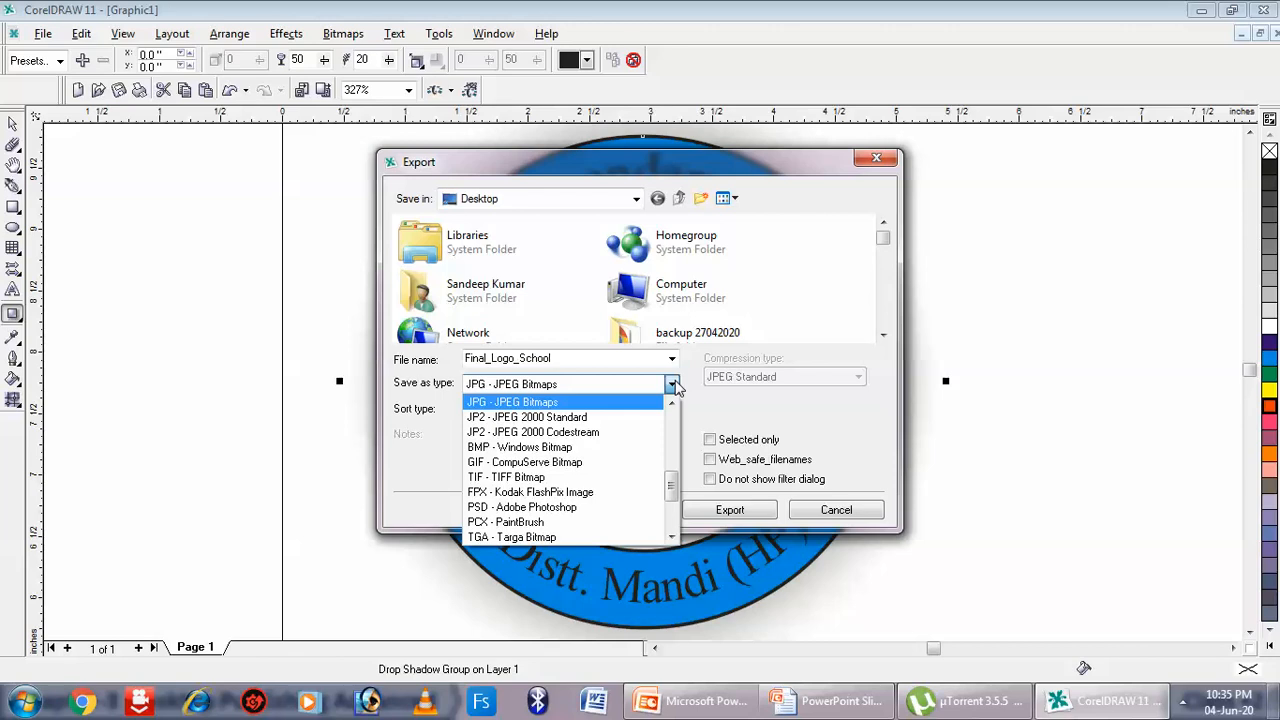
left_click(745, 515)
left_click(745, 513)
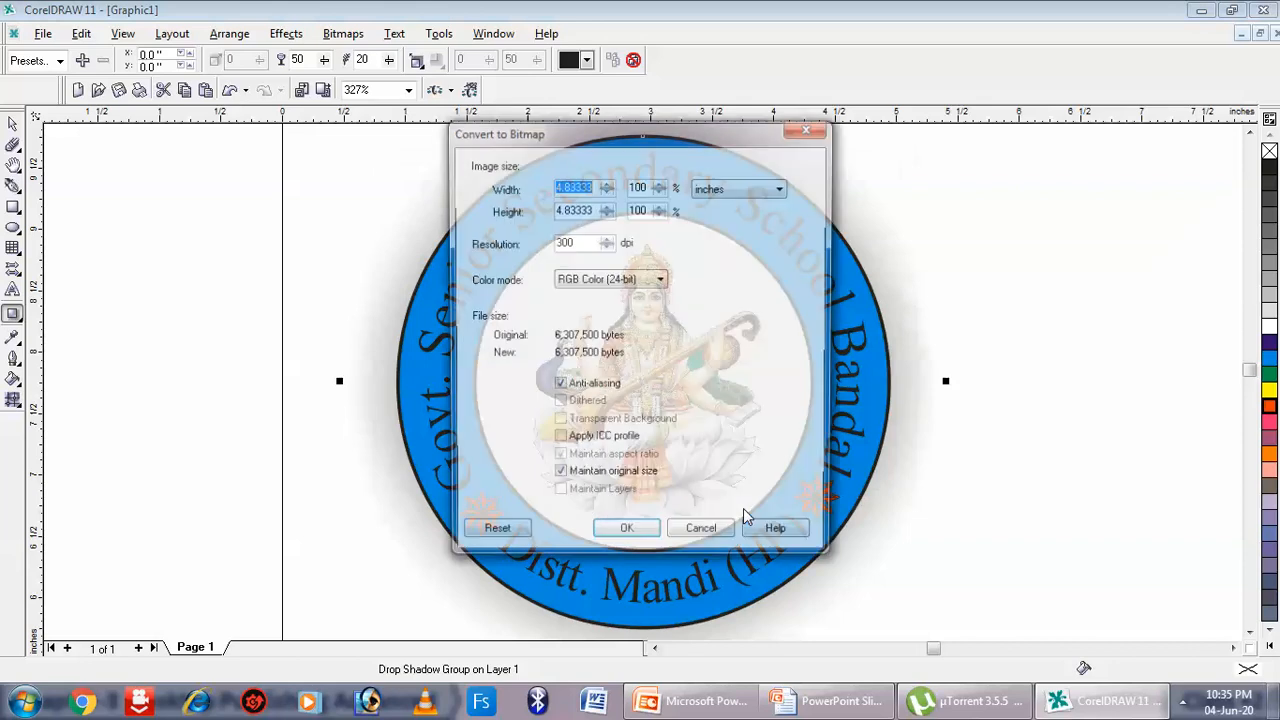
left_click(630, 538)
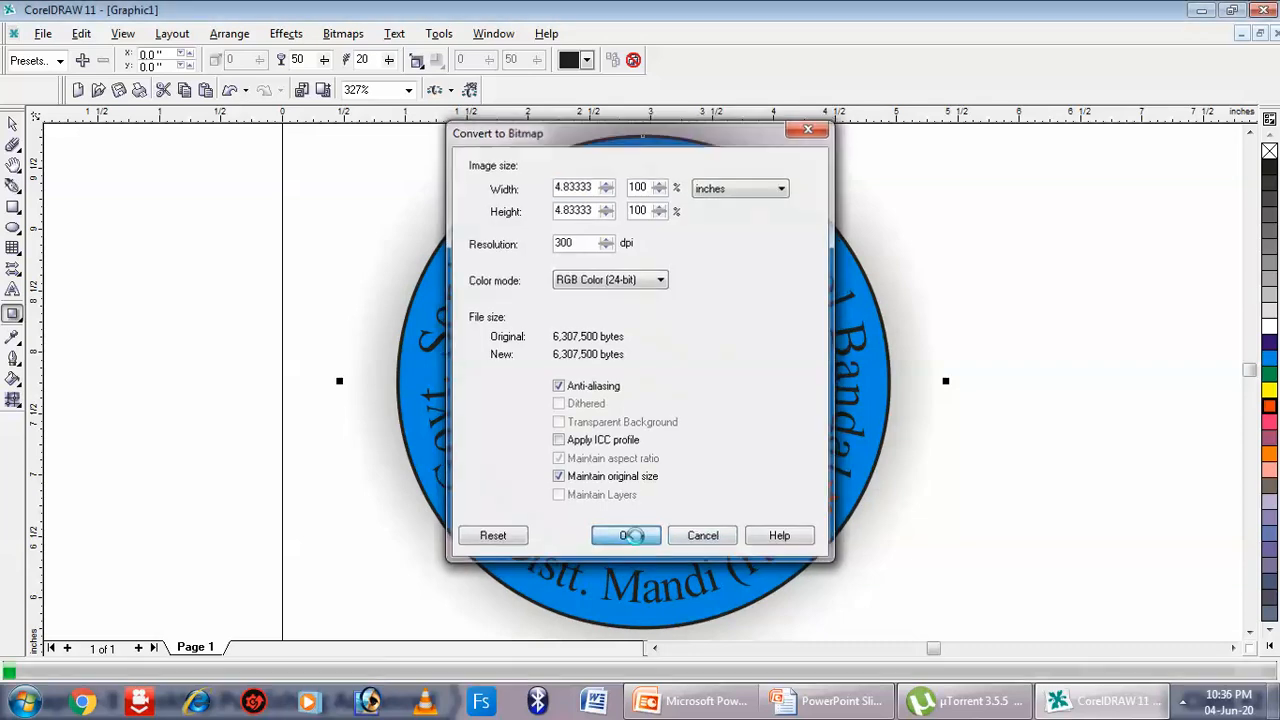
left_click(650, 485)
key("space")
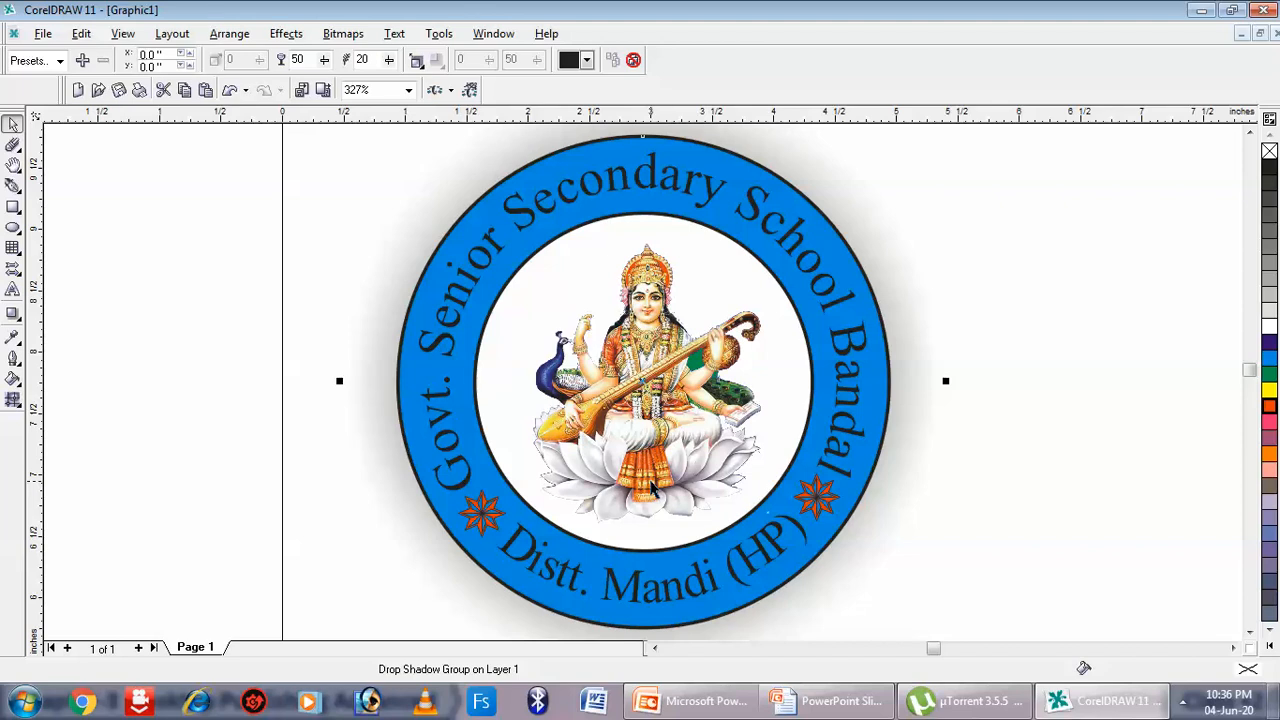
Open the exported Final_Logo_School.jpg from the desktop to check it, close it, and return to CorelDRAW
key("super+d")
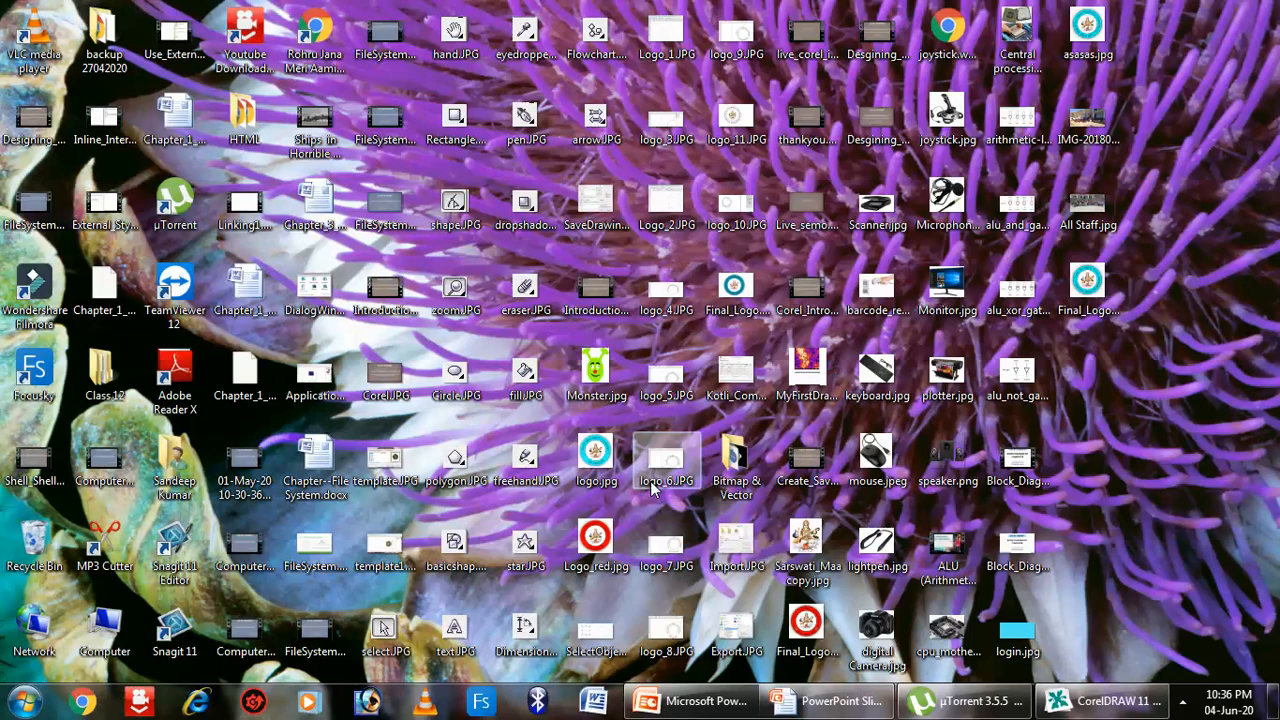
left_click(1112, 290)
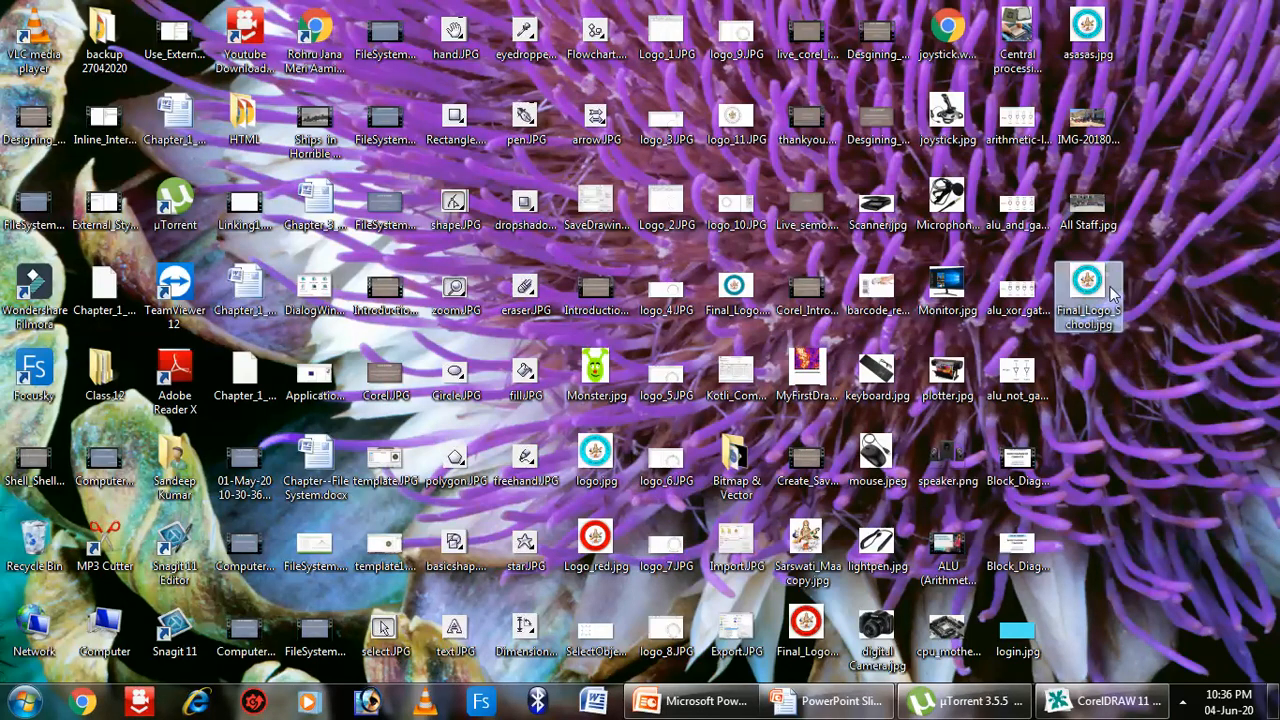
double_click(1112, 290)
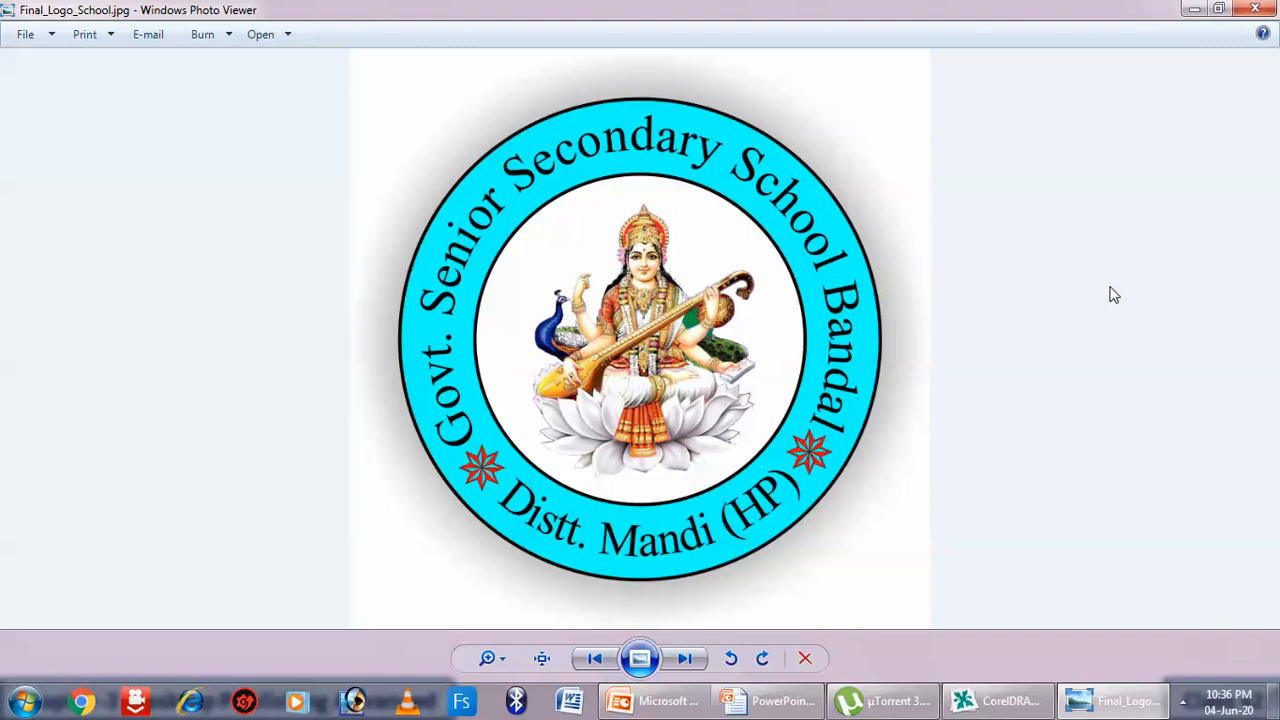
left_click(1255, 9)
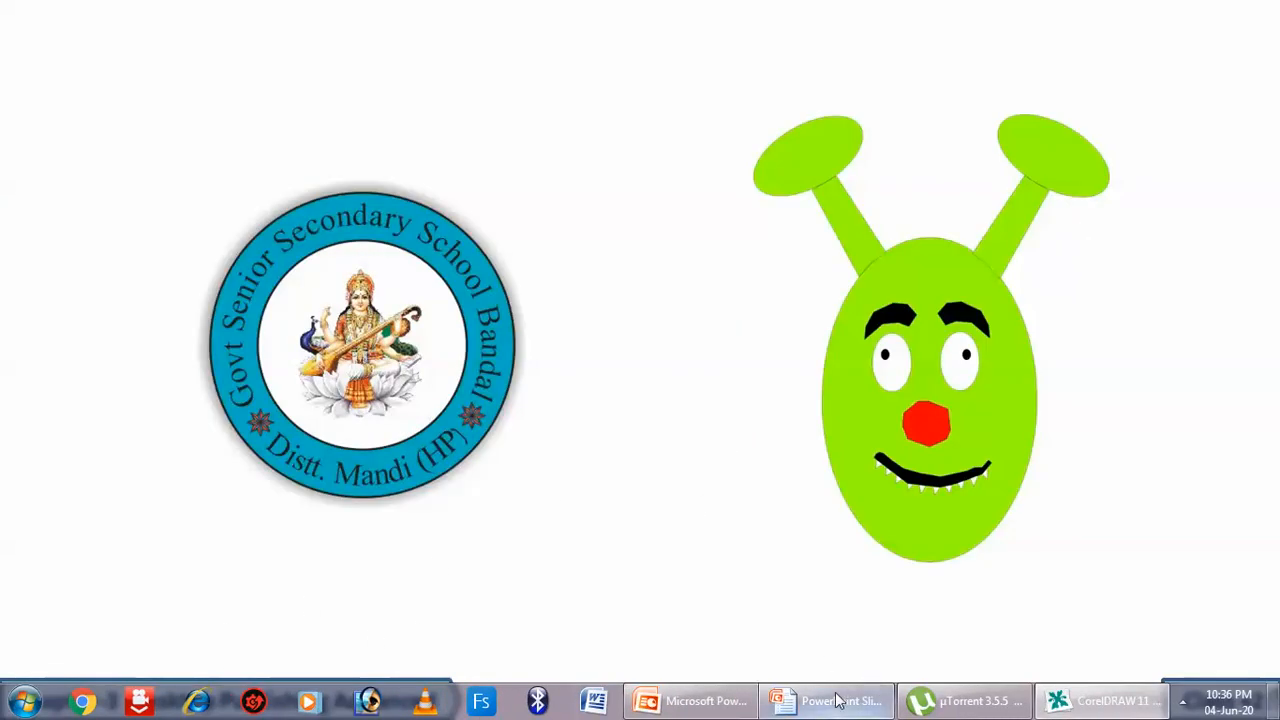
left_click(1112, 702)
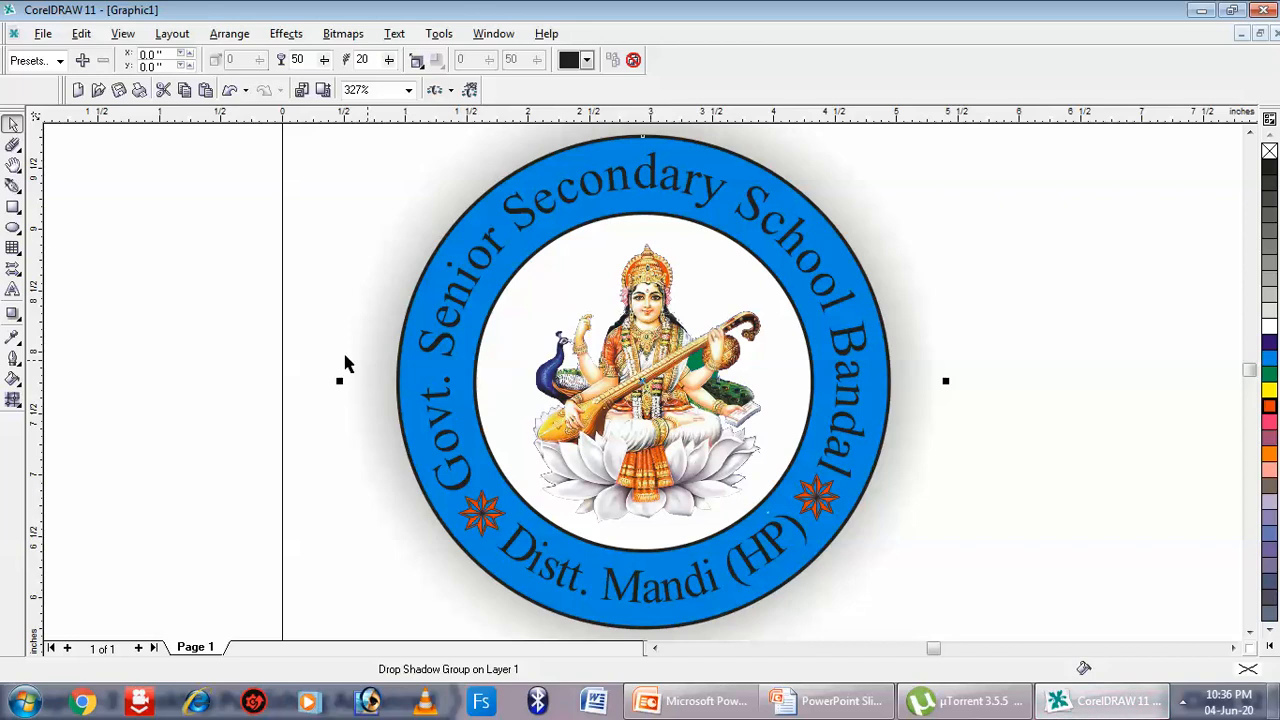
Add a second page and draw an upright ellipse about 2.8 by 3.6 inches near its middle
left_click(138, 648)
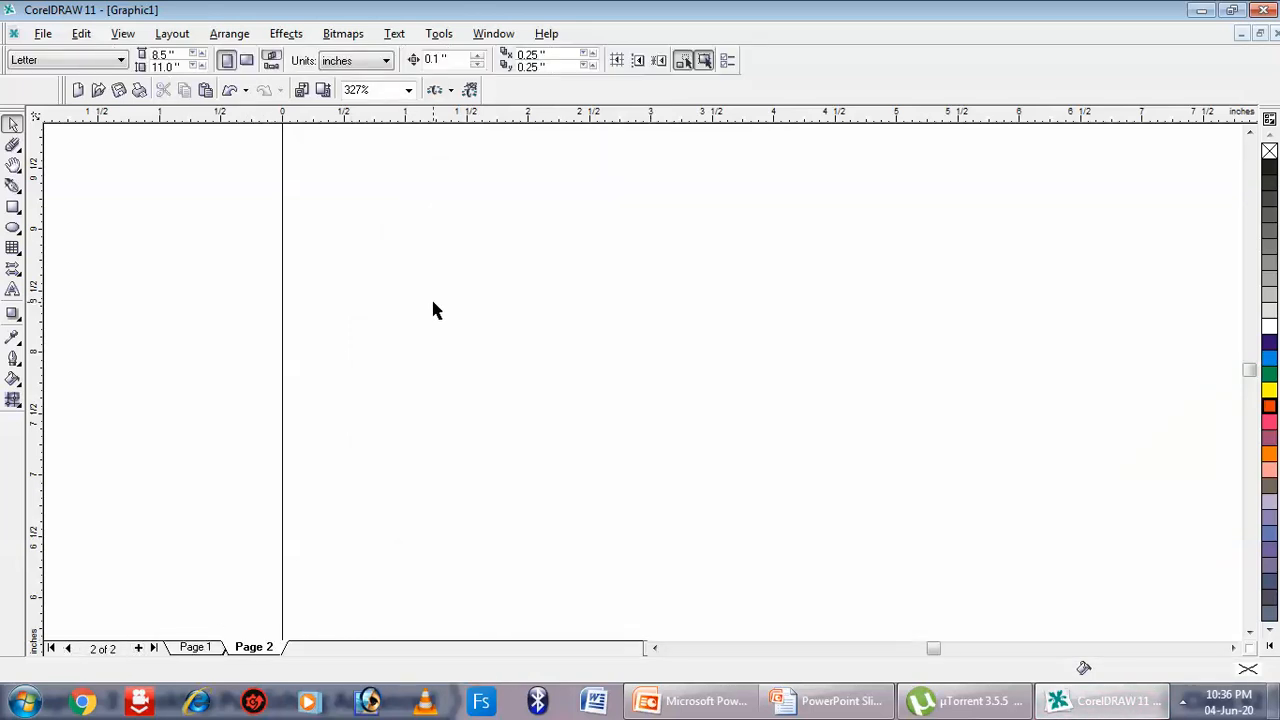
left_click(409, 91)
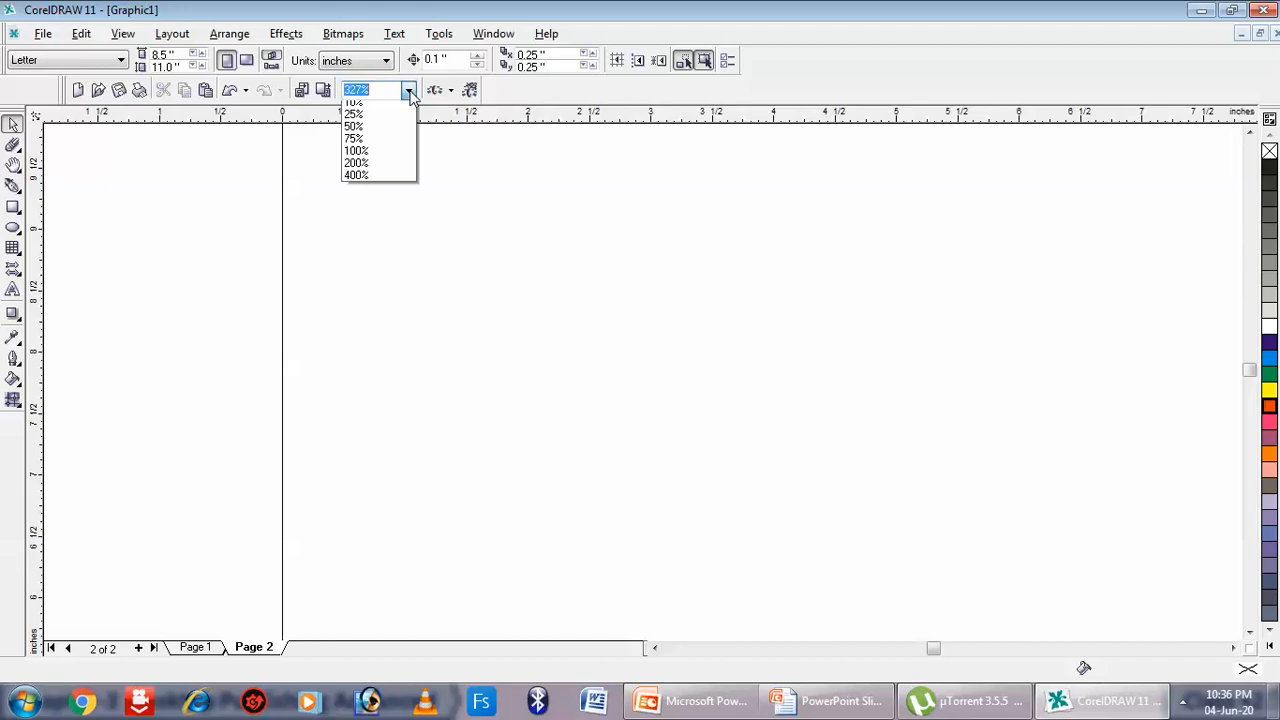
left_click(365, 194)
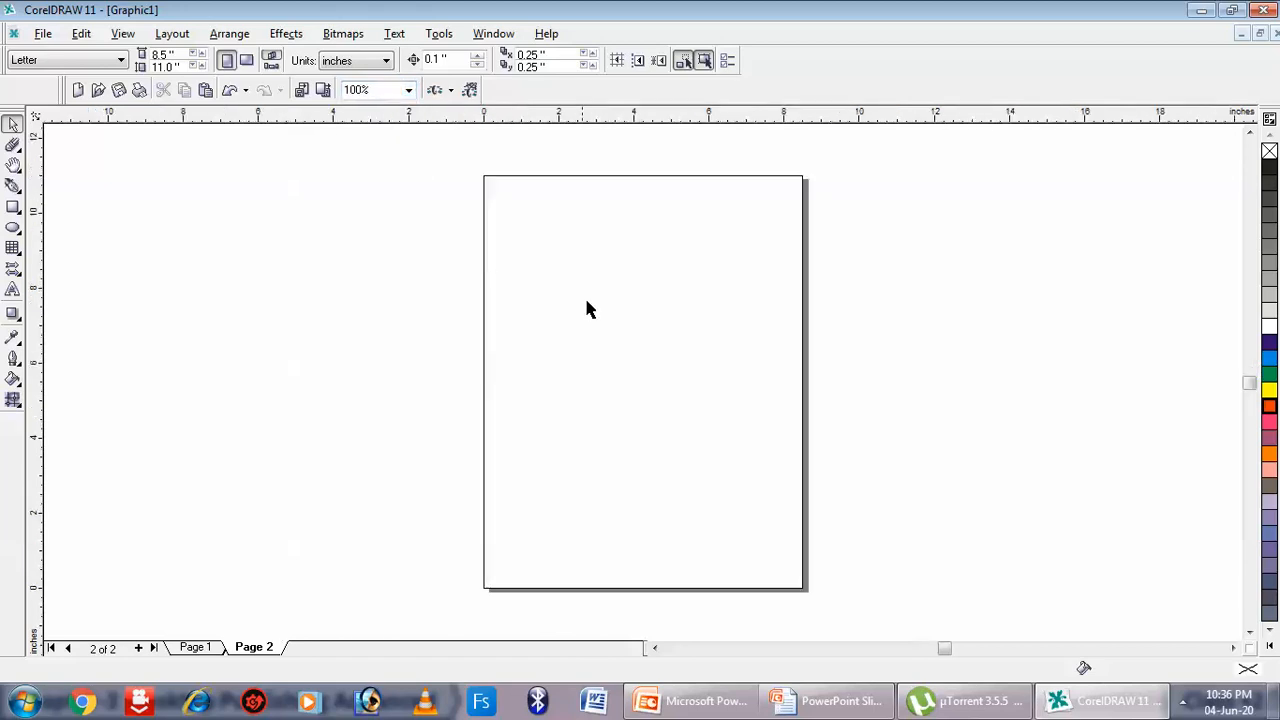
scroll(641, 300, "up", 2)
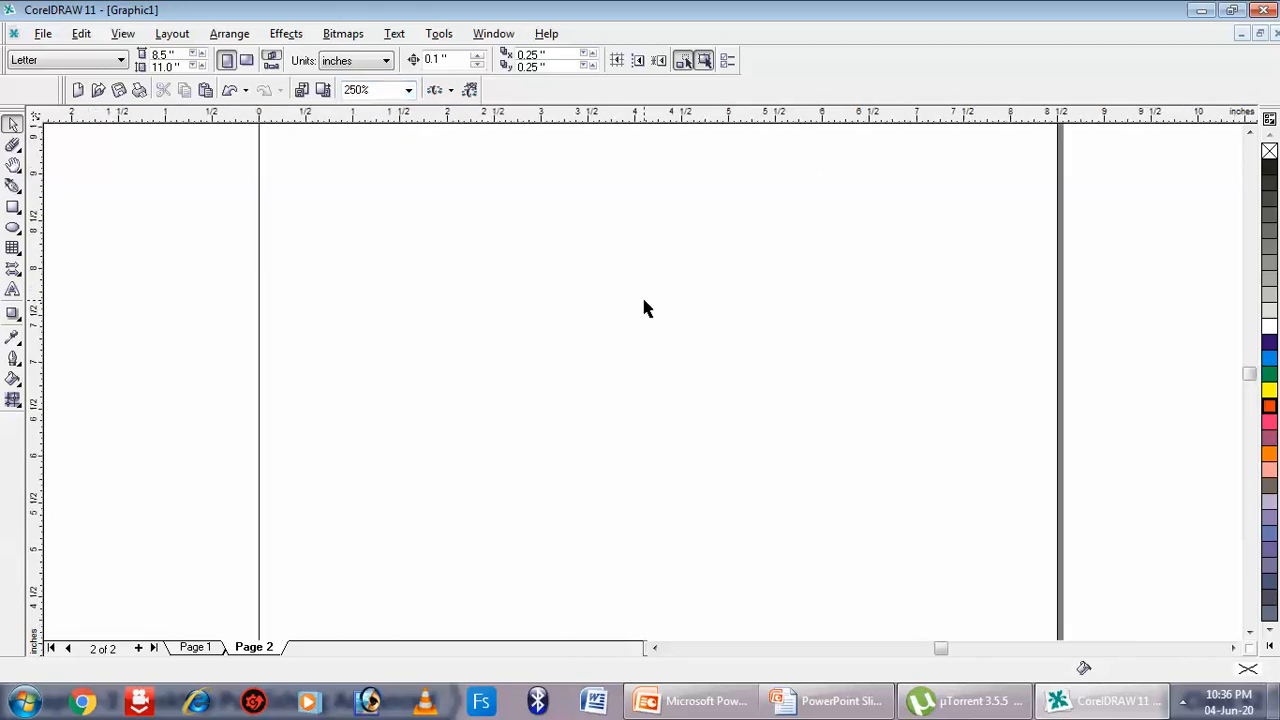
left_click(14, 228)
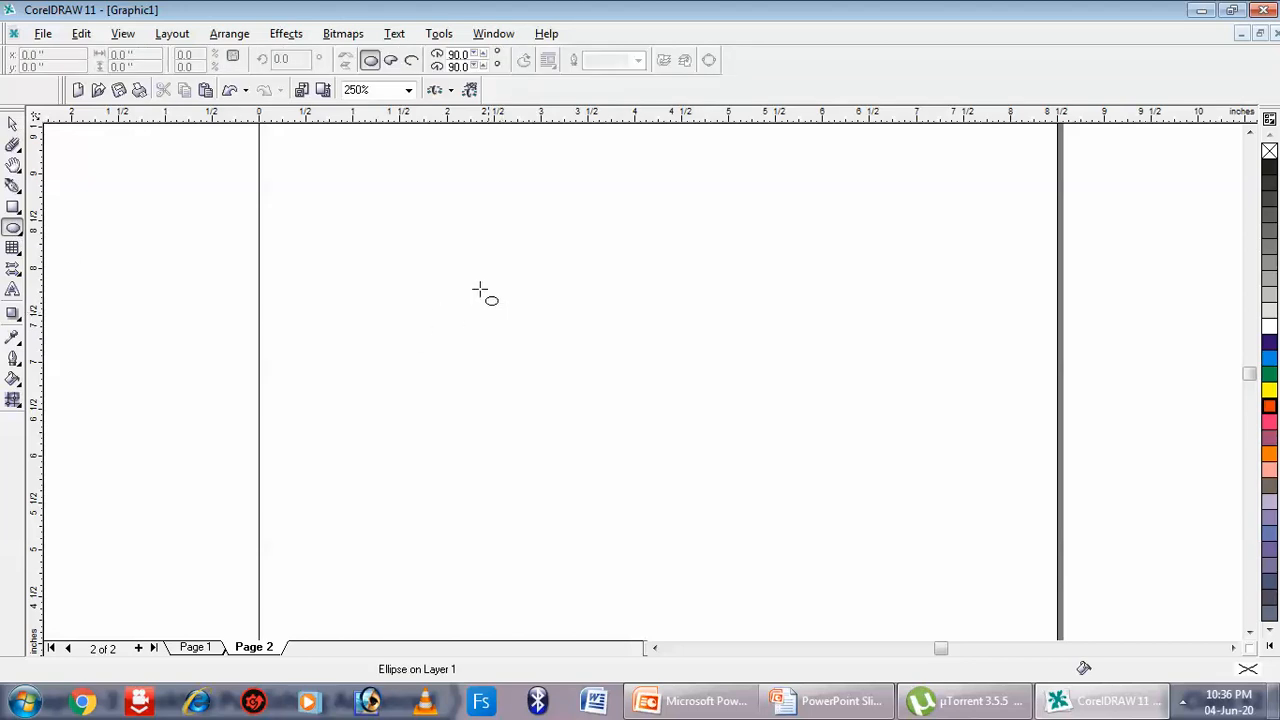
left_click_drag(507, 262, 506, 266)
mouse_move(506, 331)
left_mouse_down()
mouse_move(723, 609)
mouse_move(768, 600)
left_mouse_up()
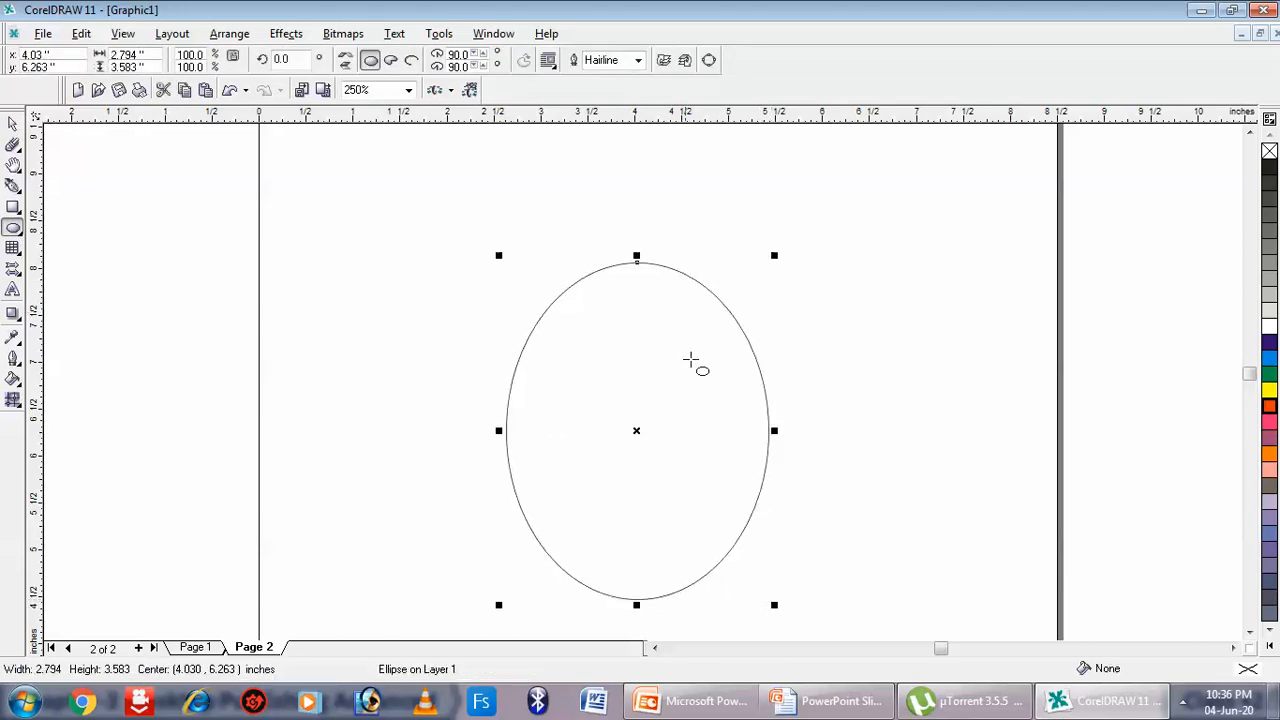
Draw a small flat ellipse about 1.3 by 0.7 inches above and to the left of the large ellipse
left_click(1249, 133)
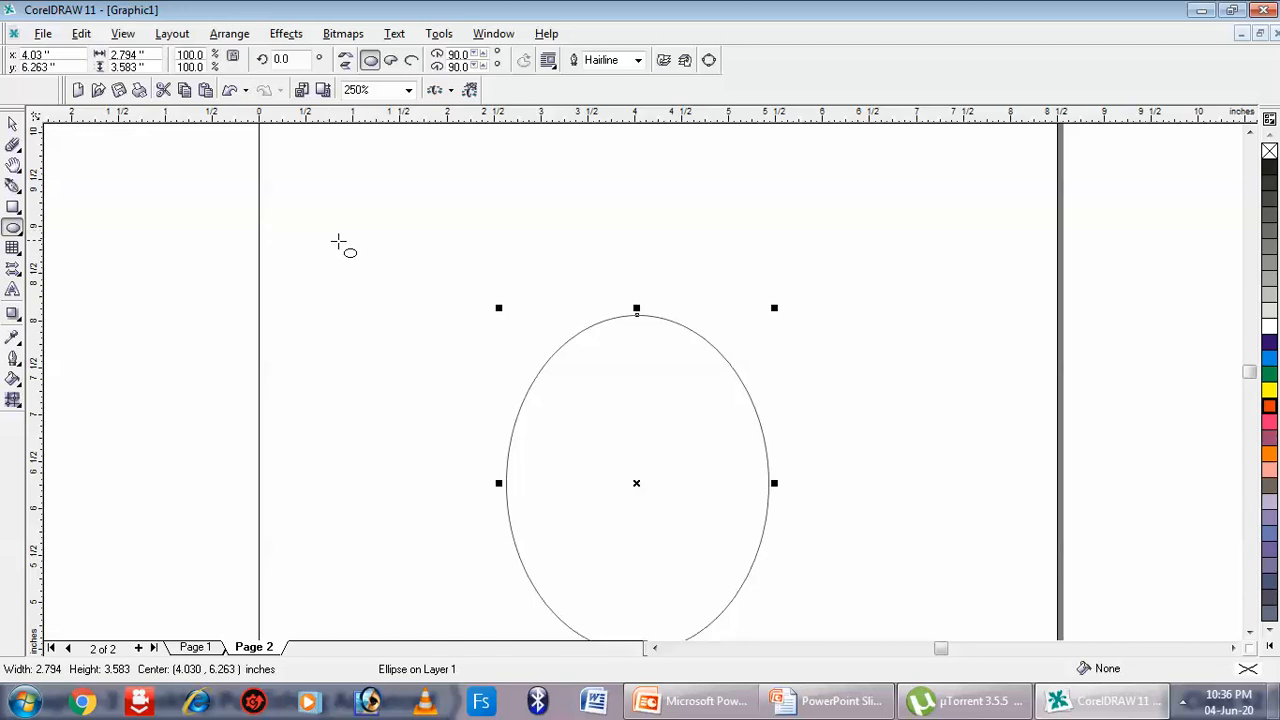
left_click_drag(397, 226, 521, 293)
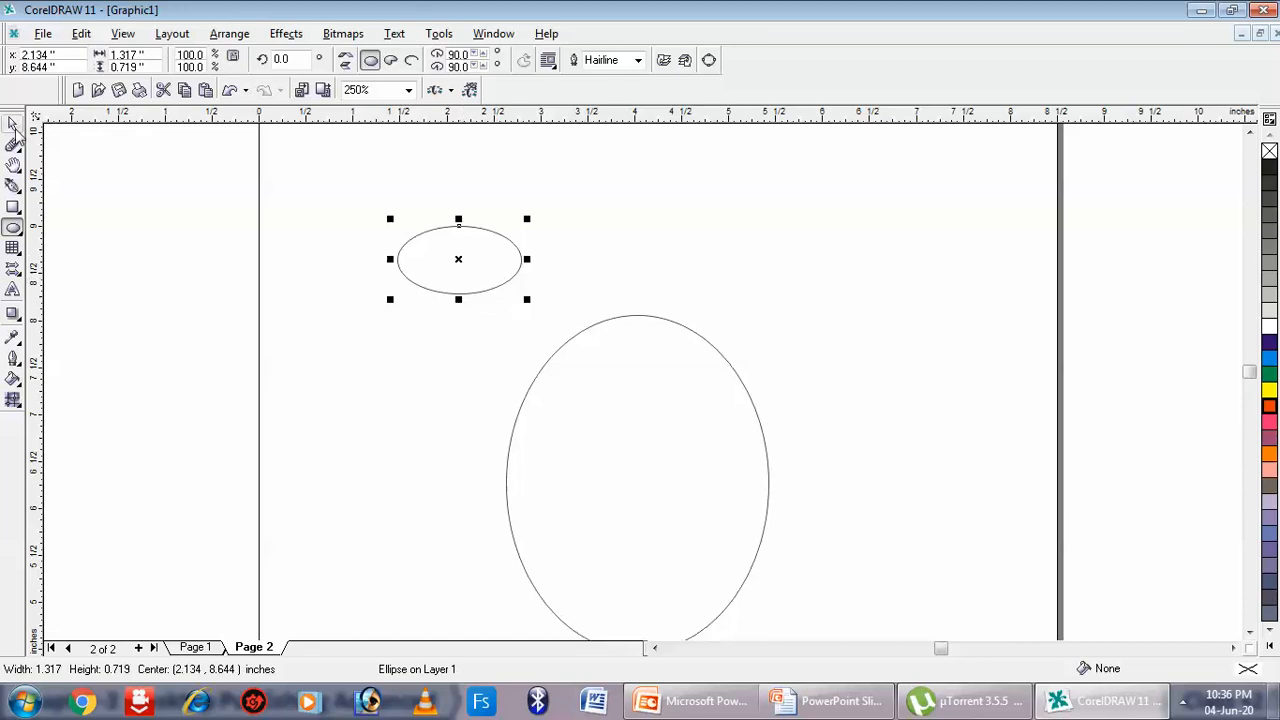
left_click(13, 124)
left_click(334, 357)
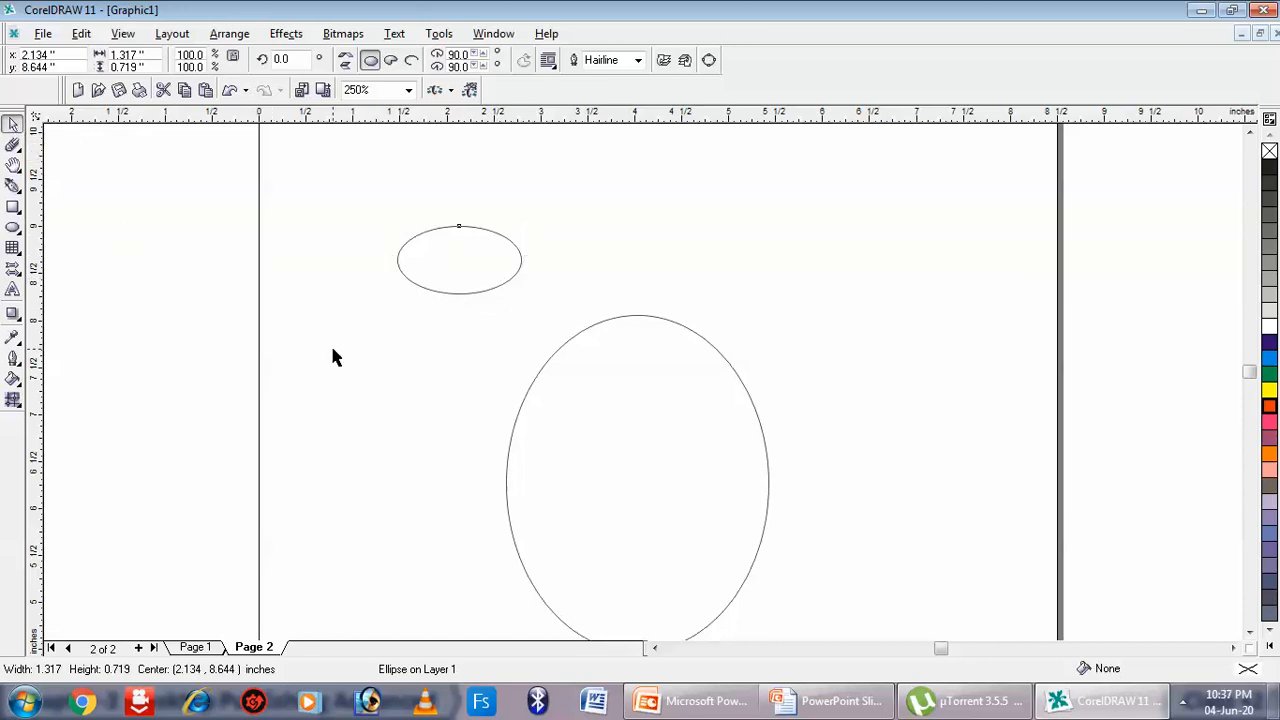
Rotate the small ellipse counterclockwise by about 24 degrees and move it slightly up and to the right
left_click(459, 259)
left_click(459, 259)
left_click_drag(527, 302, 534, 274)
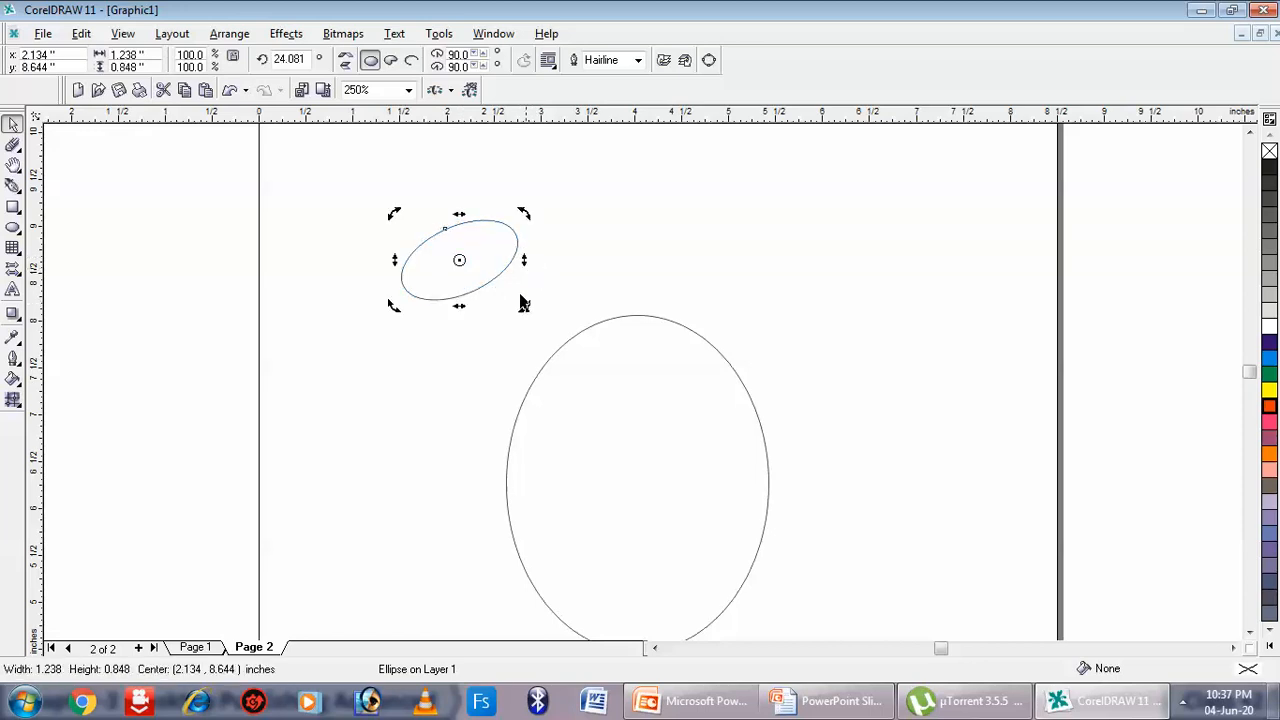
left_click(464, 263)
left_click_drag(459, 257, 478, 205)
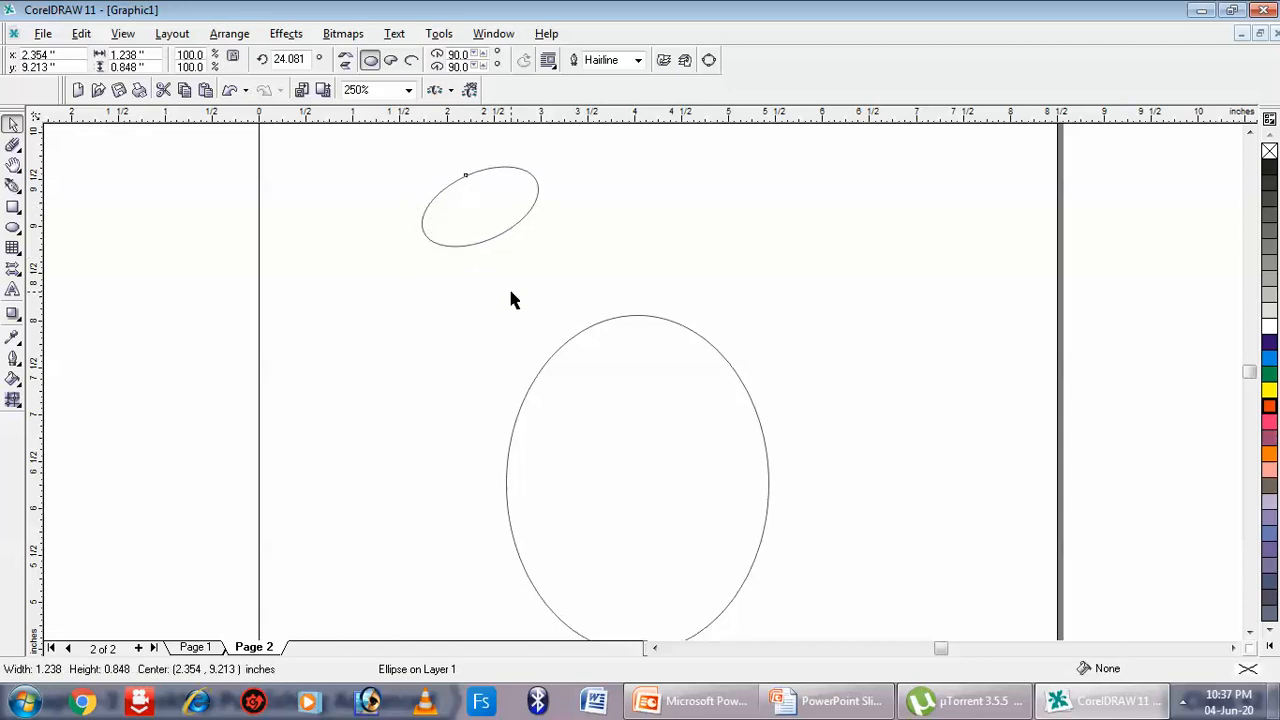
left_click(508, 286)
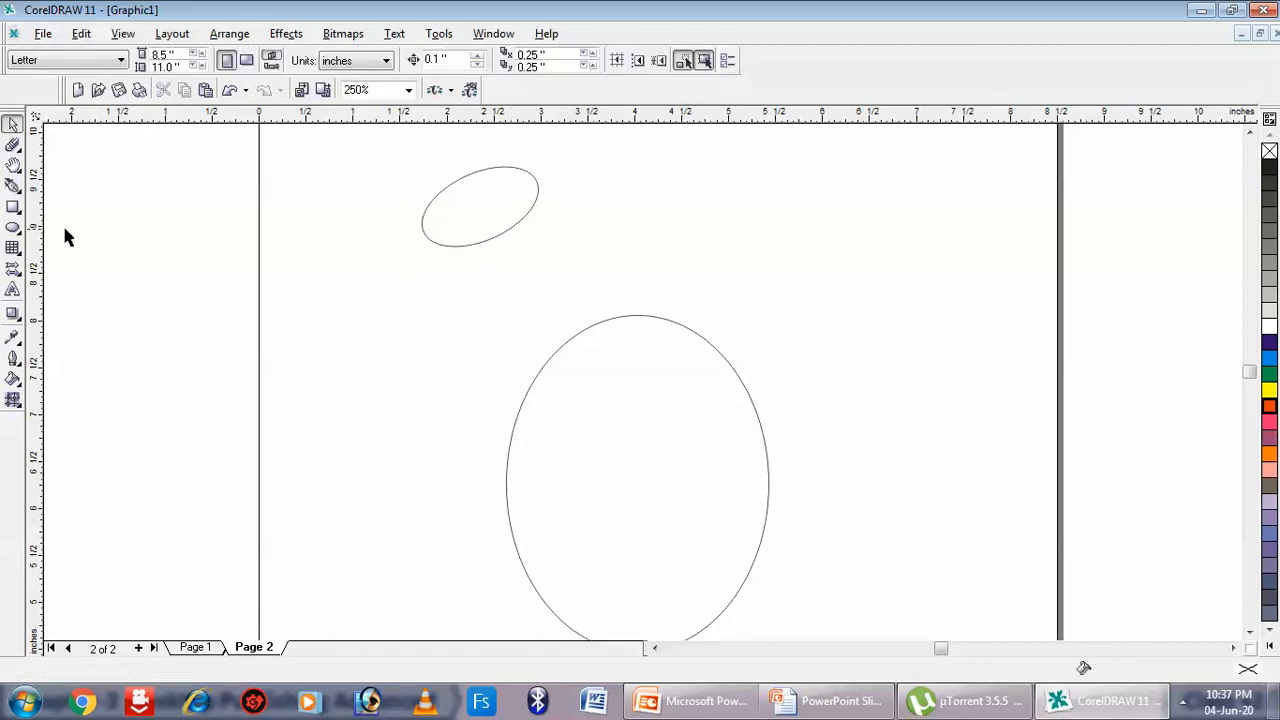
Draw a closed slanted stalk with the Bezier tool, joining the tilted ellipse to the upper left edge of the large ellipse
left_click(13, 188)
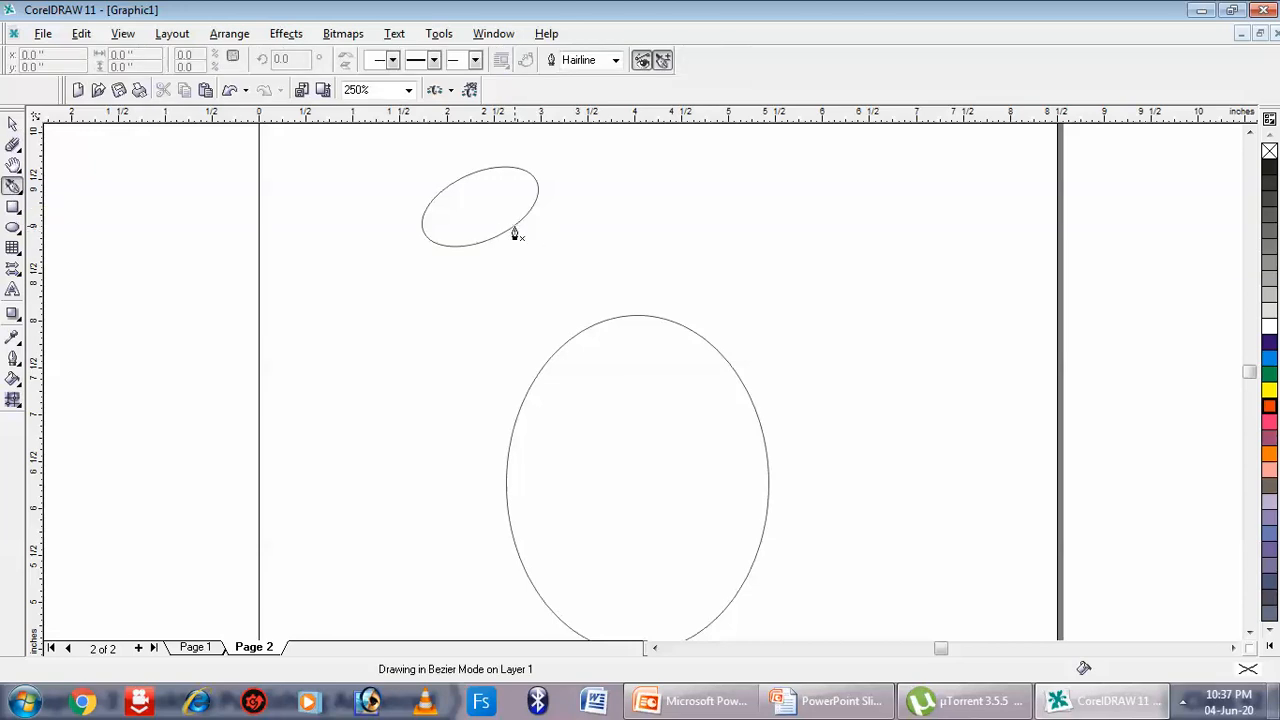
scroll(530, 268, "up", 2)
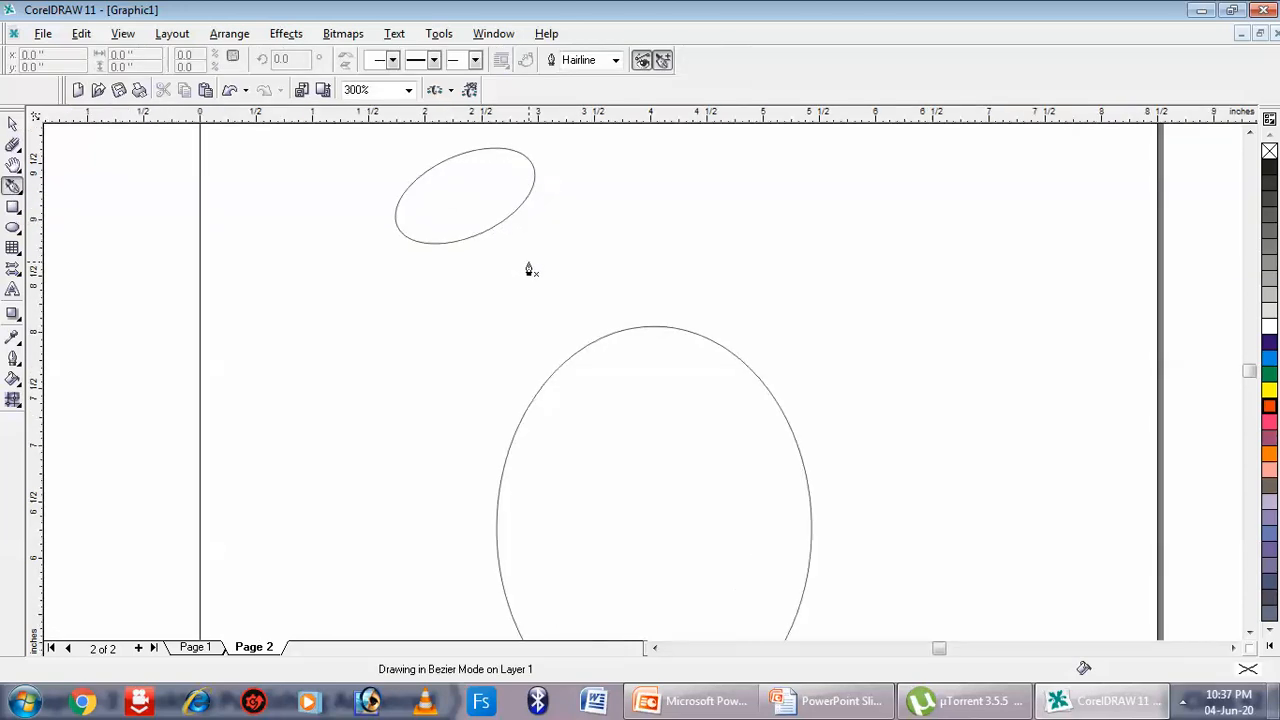
scroll(505, 243, "up", 1)
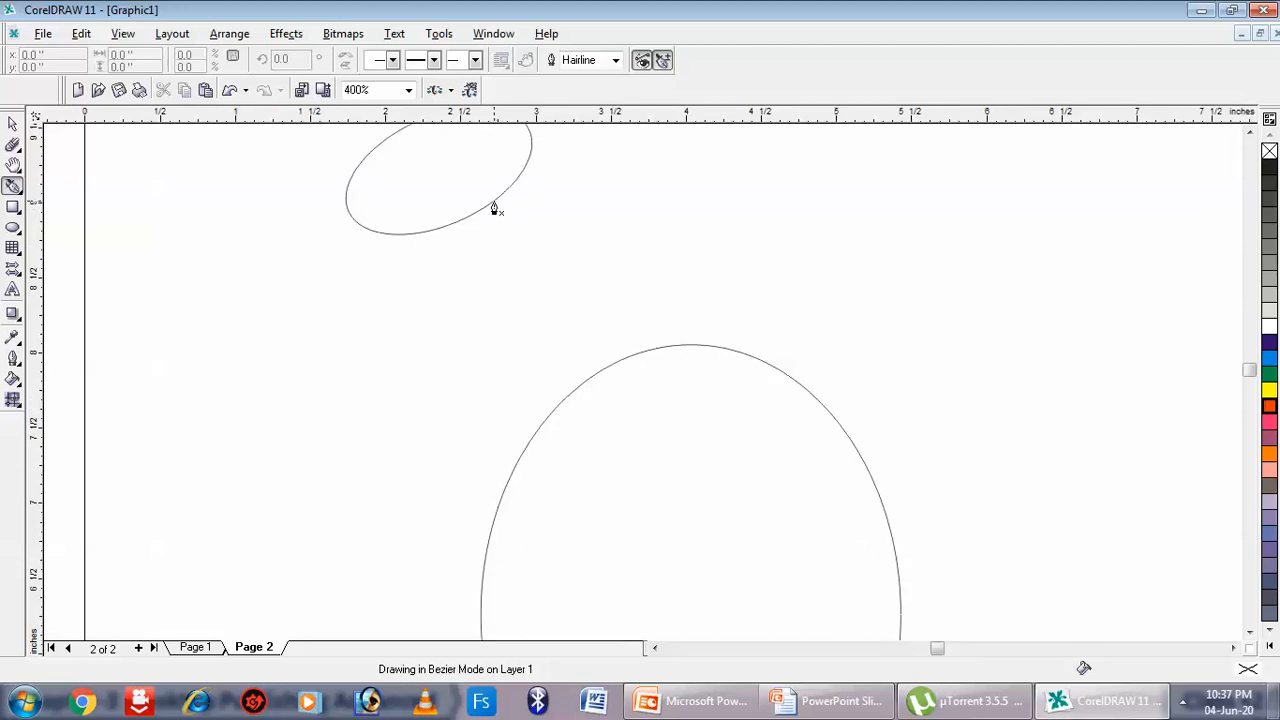
left_click(493, 203)
left_click(596, 374)
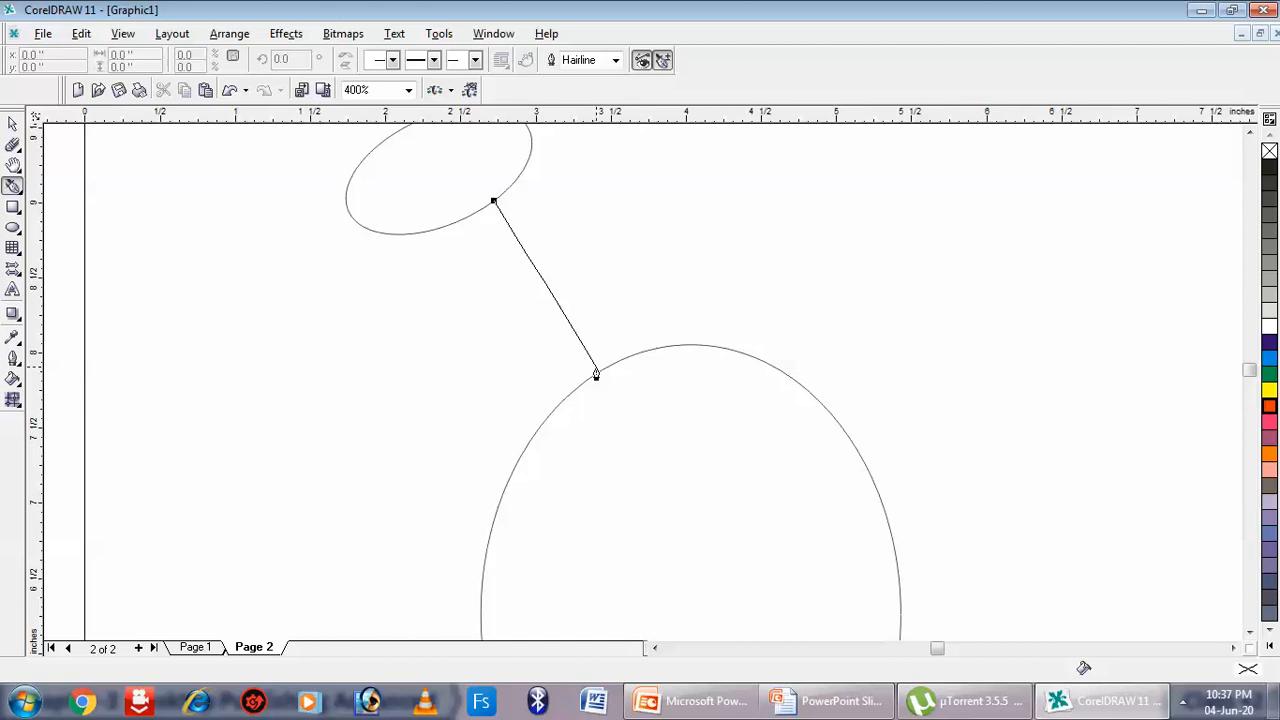
left_click(600, 371)
left_click(600, 371)
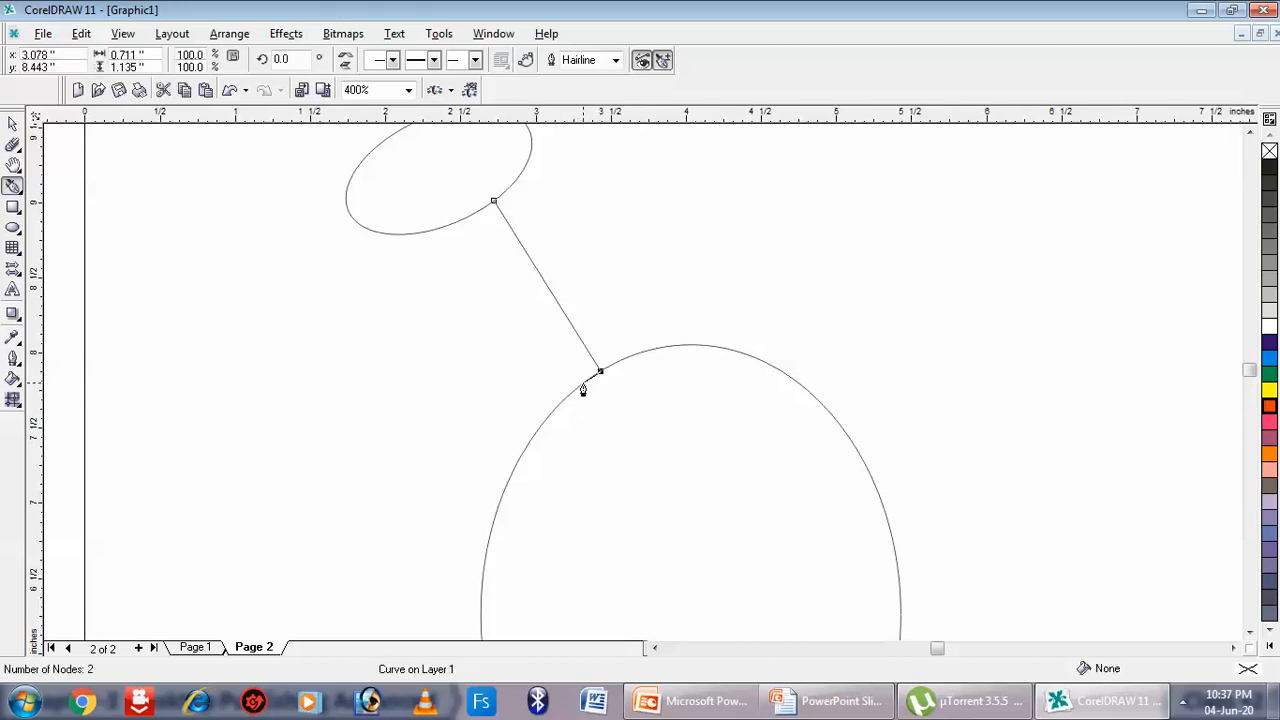
left_click(582, 383)
left_click(562, 399)
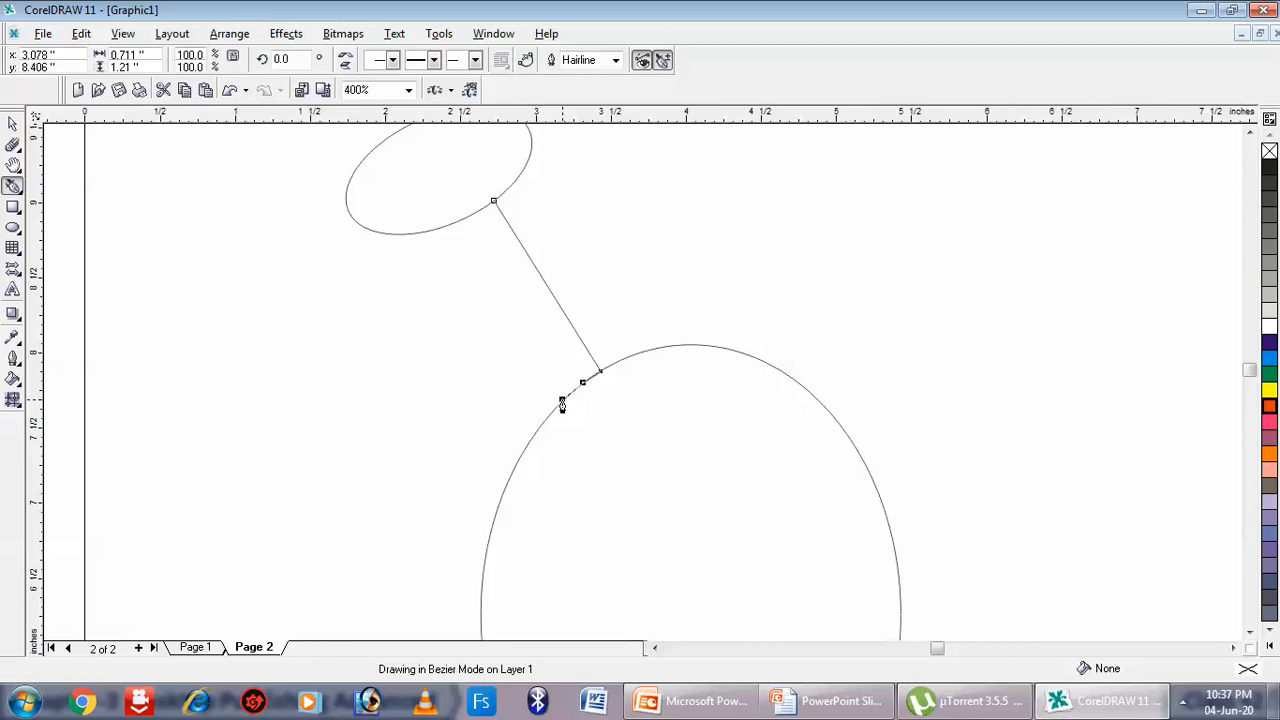
left_click(459, 221)
left_click(478, 211)
left_click(494, 206)
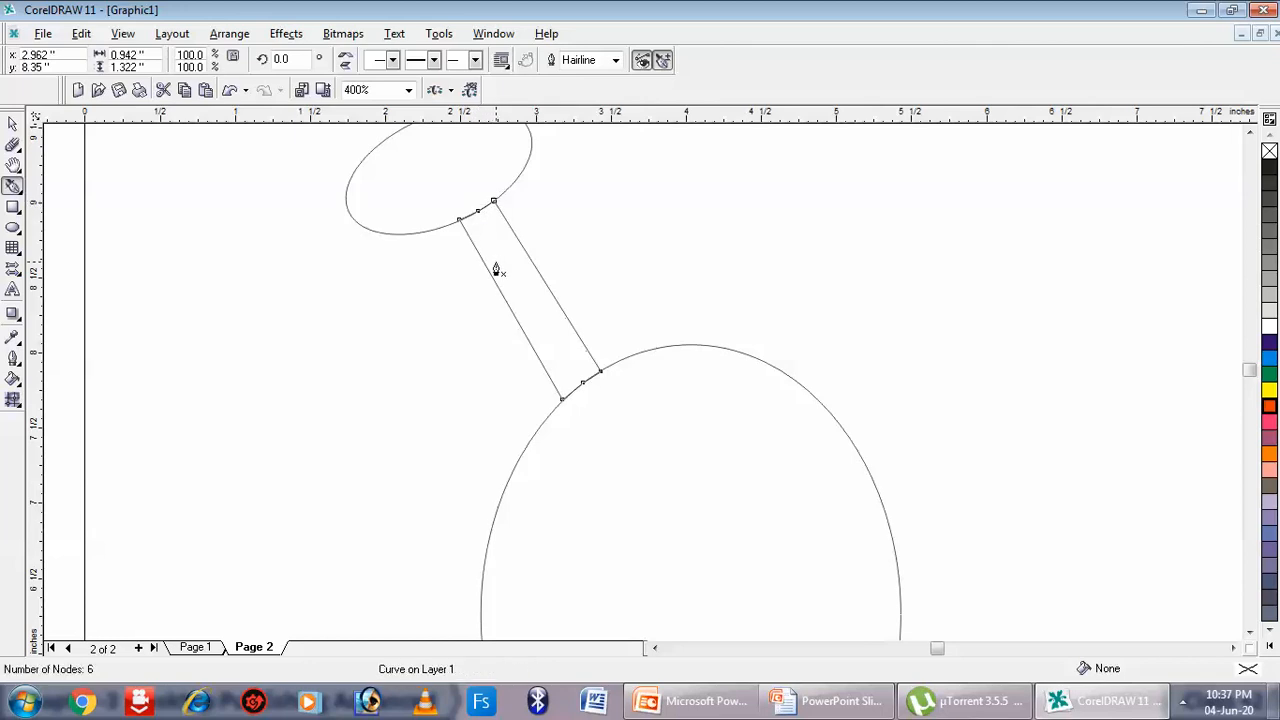
Group the tilted ellipse and the stalk together
left_click(13, 122)
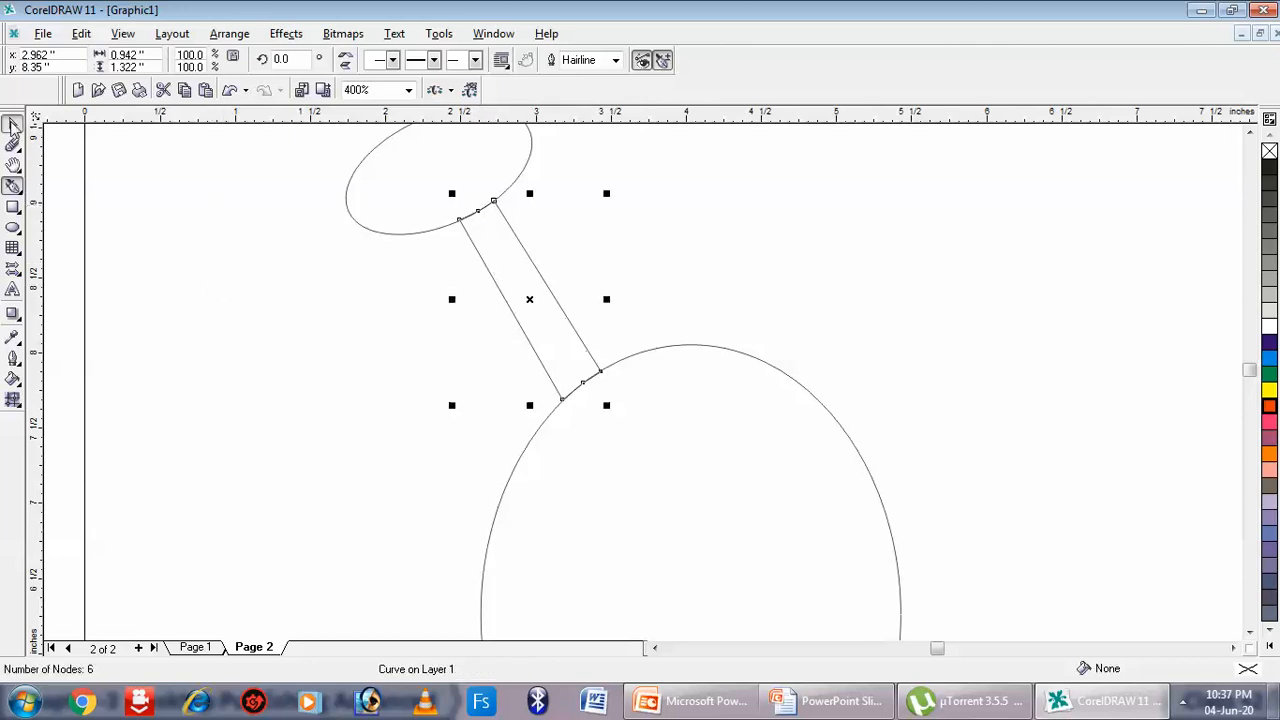
left_click(367, 167)
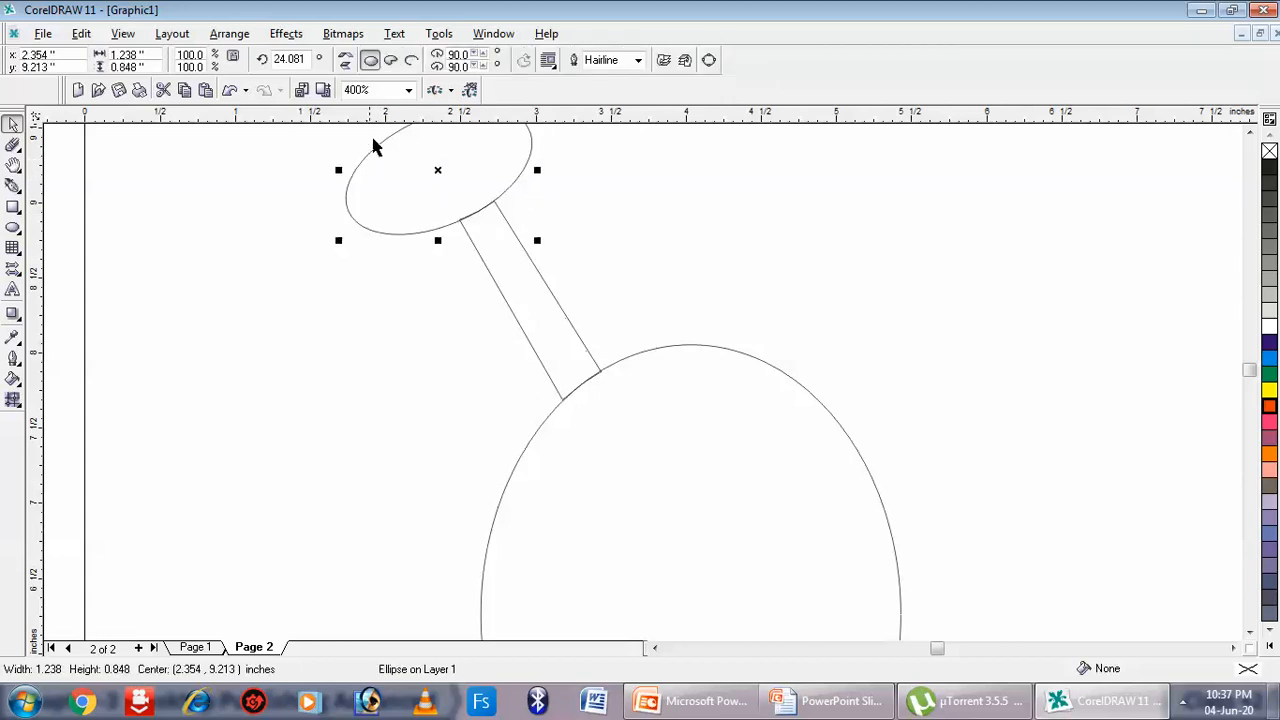
left_click(506, 309, "shift")
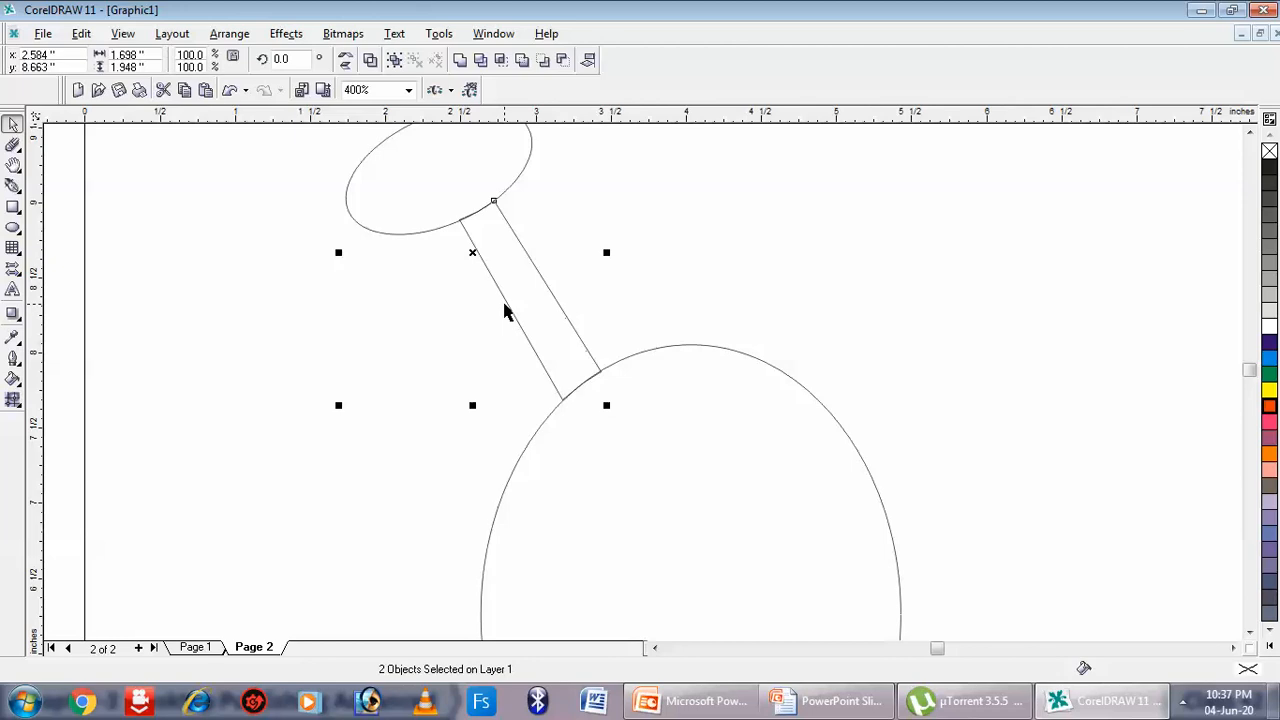
key("ctrl+g")
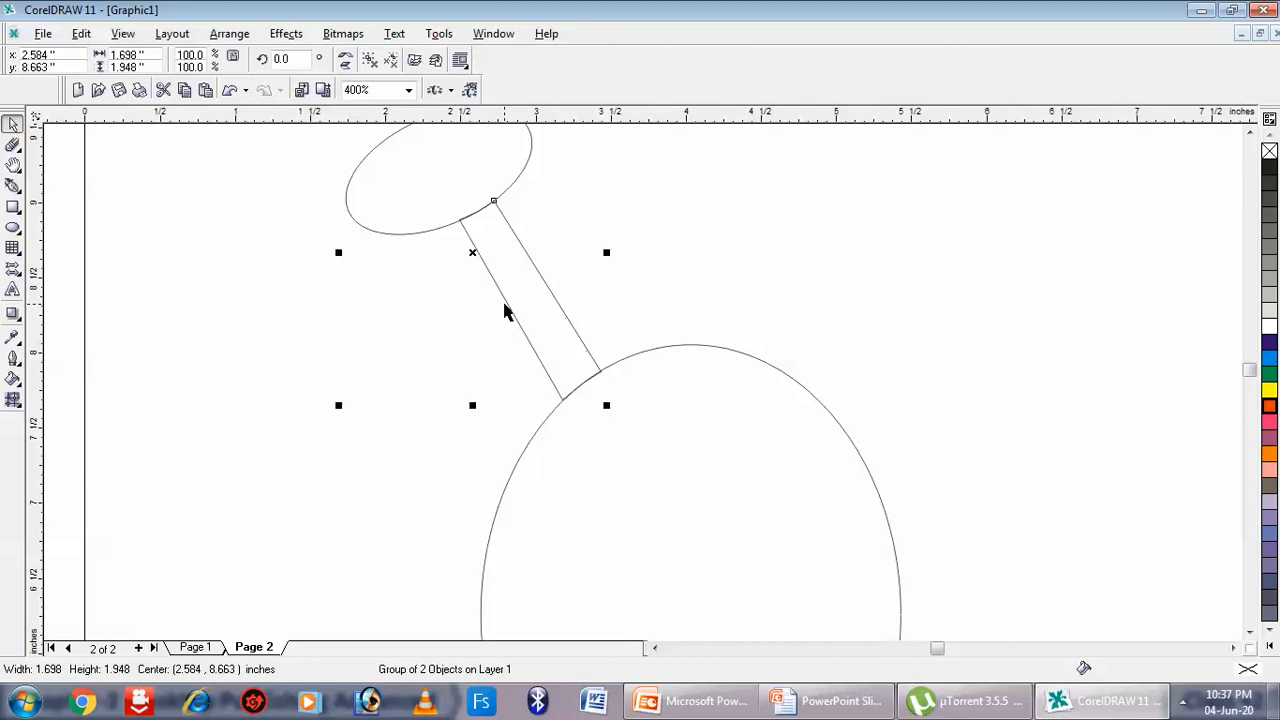
Duplicate the stalk-and-ellipse group, mirror the copy horizontally and join it to the upper right edge of the large ellipse
left_click(1250, 133)
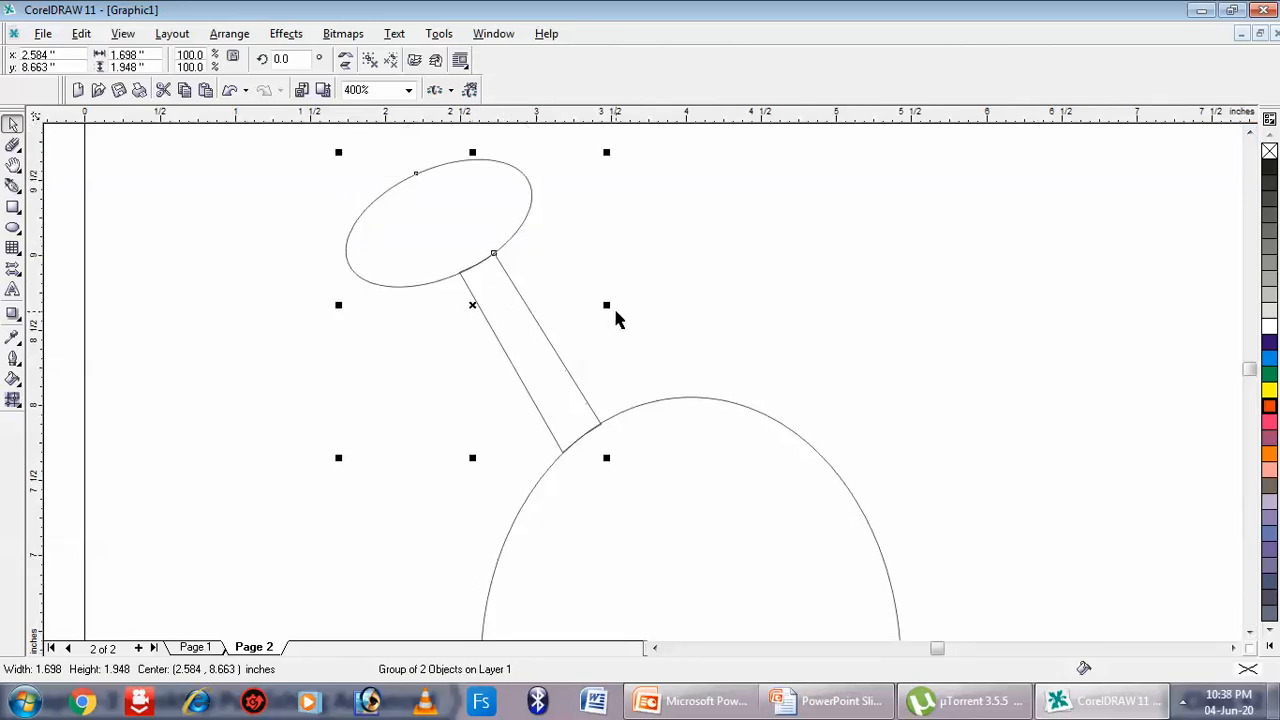
key("ctrl+d")
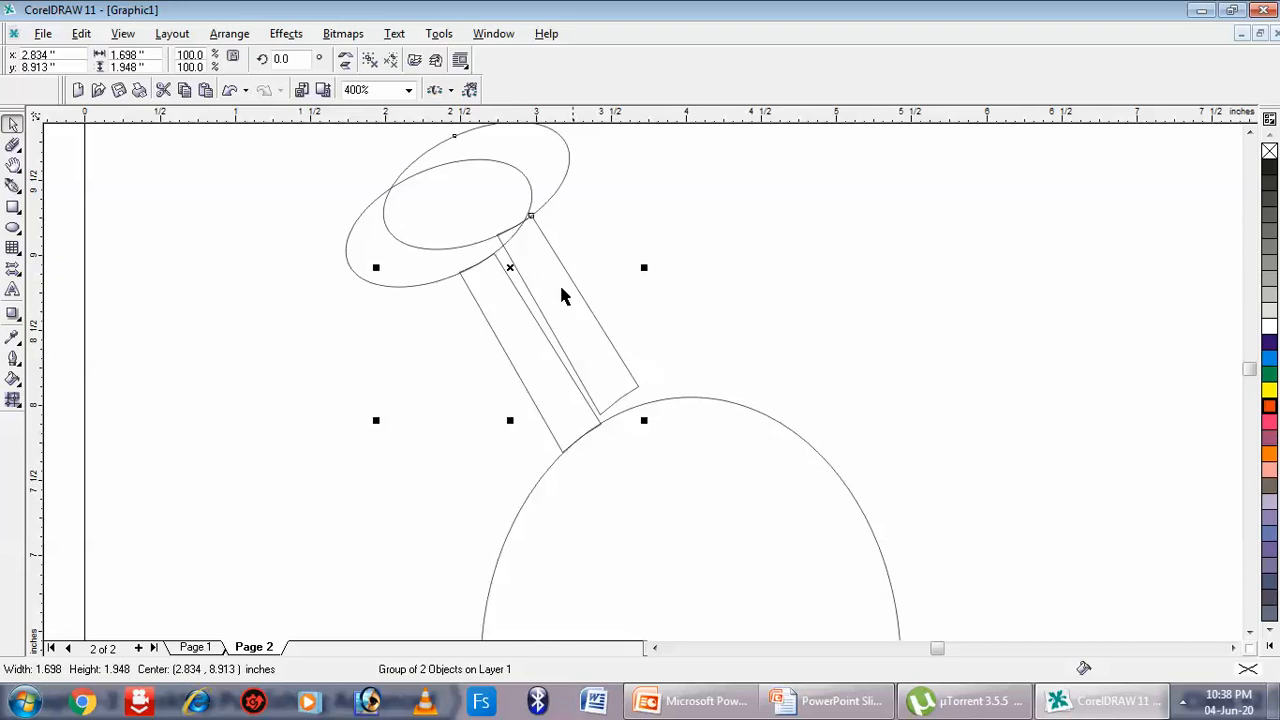
left_click_drag(512, 263, 739, 284)
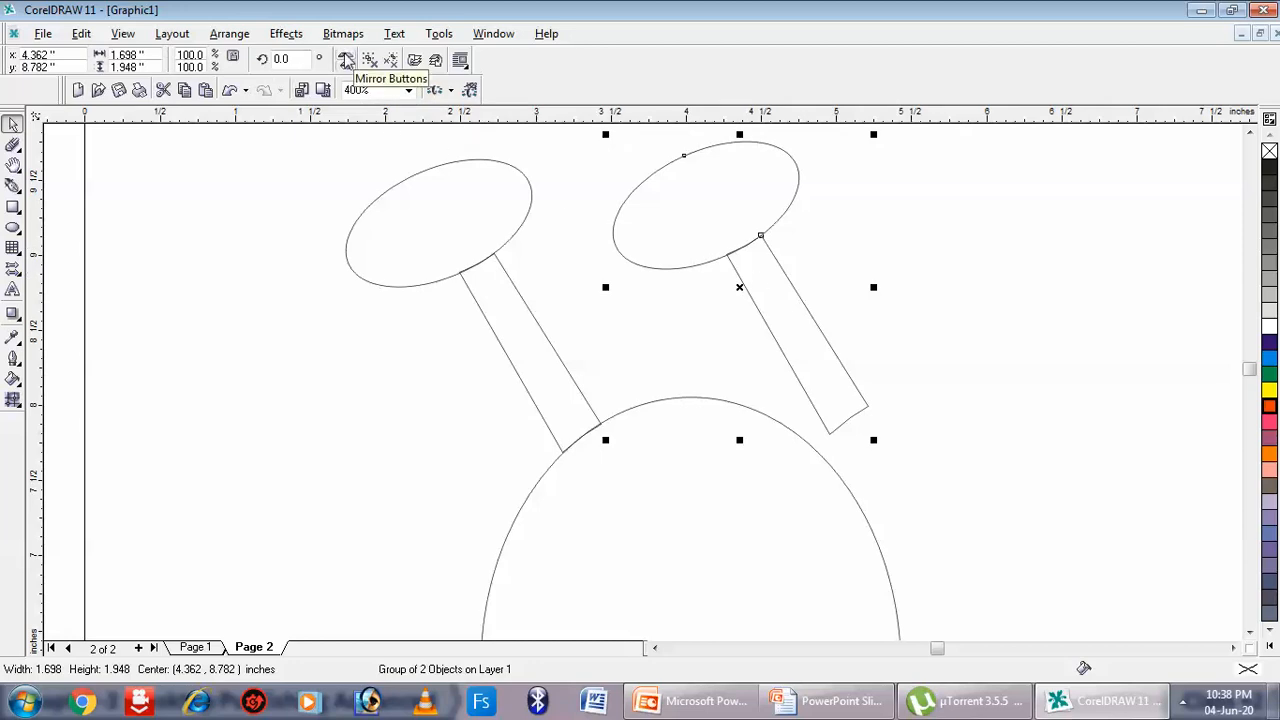
left_click(346, 61)
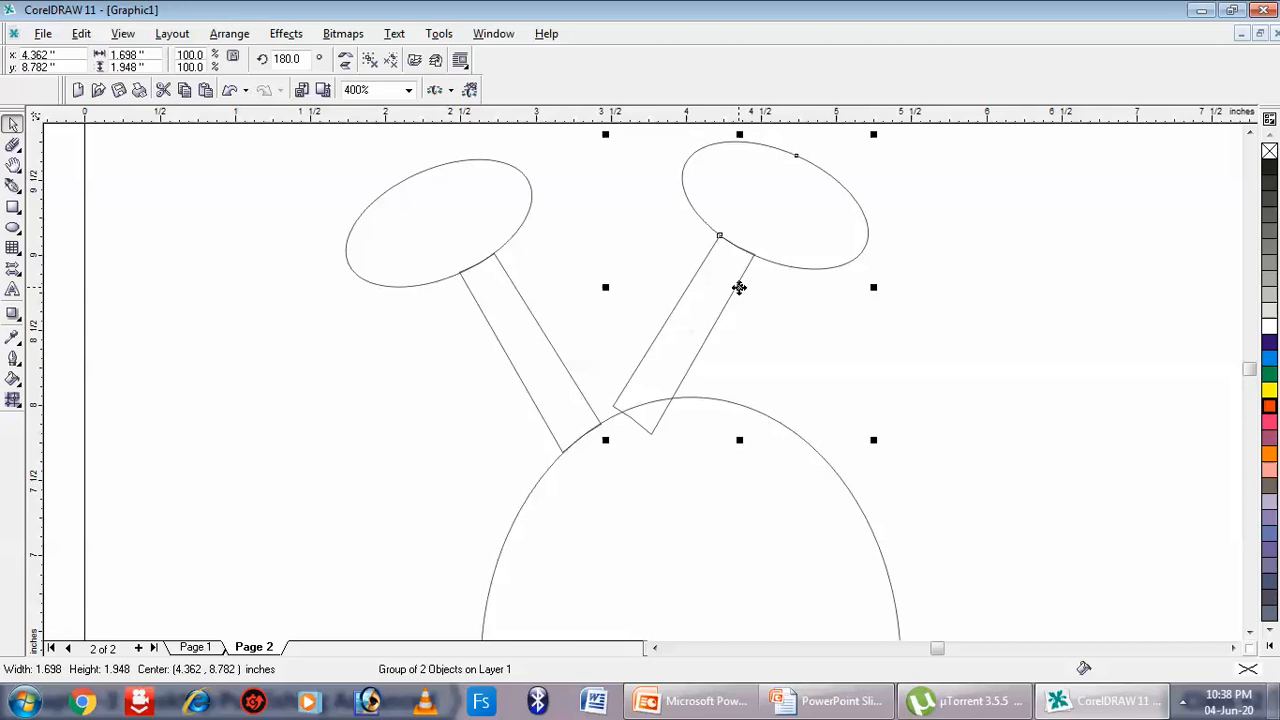
left_click_drag(739, 287, 902, 302)
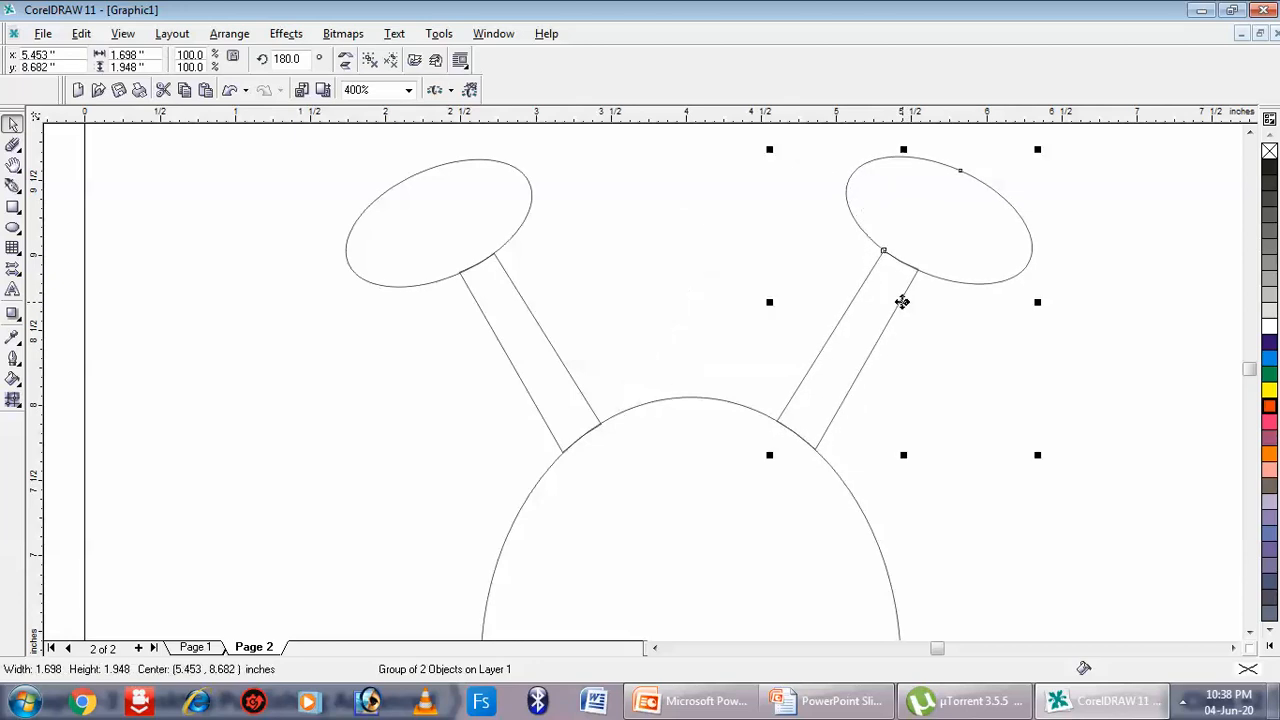
left_click(955, 535)
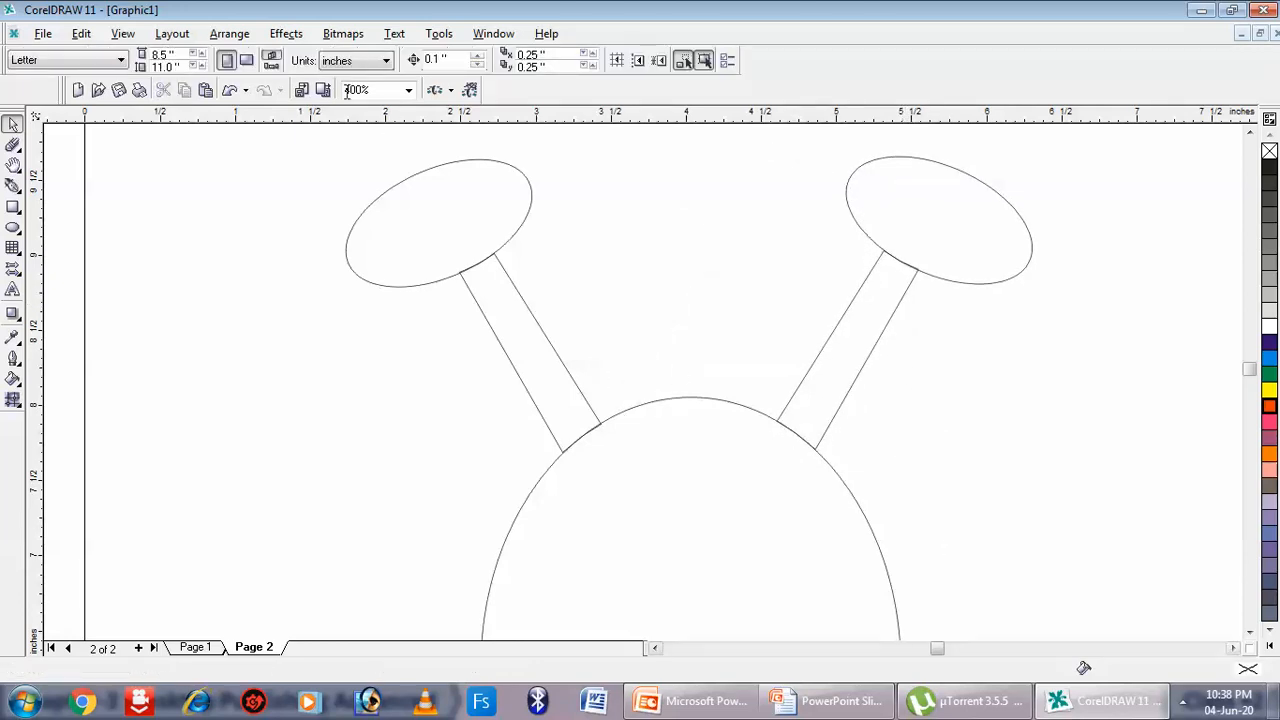
Draw an upright eye ellipse about 0.41 by 0.75 inches in the head's upper left, with a small 0.13 by 0.19 inch ellipse inside
left_click(408, 90)
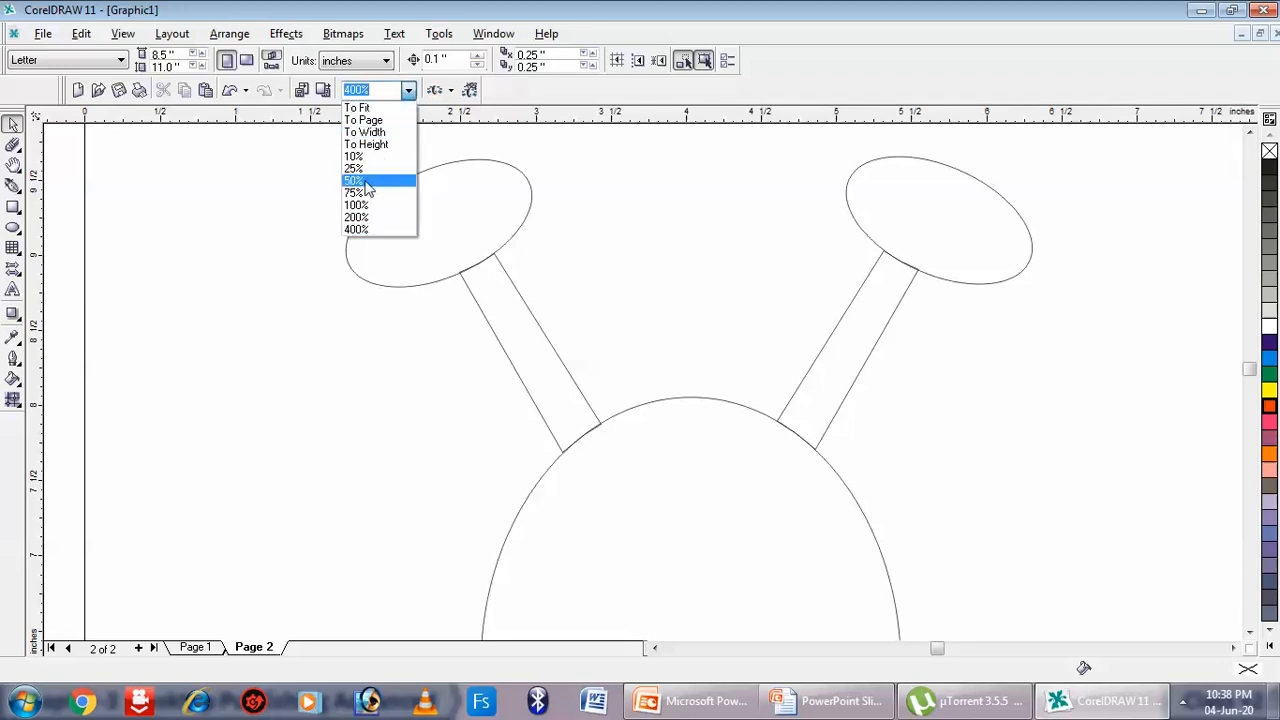
left_click(362, 219)
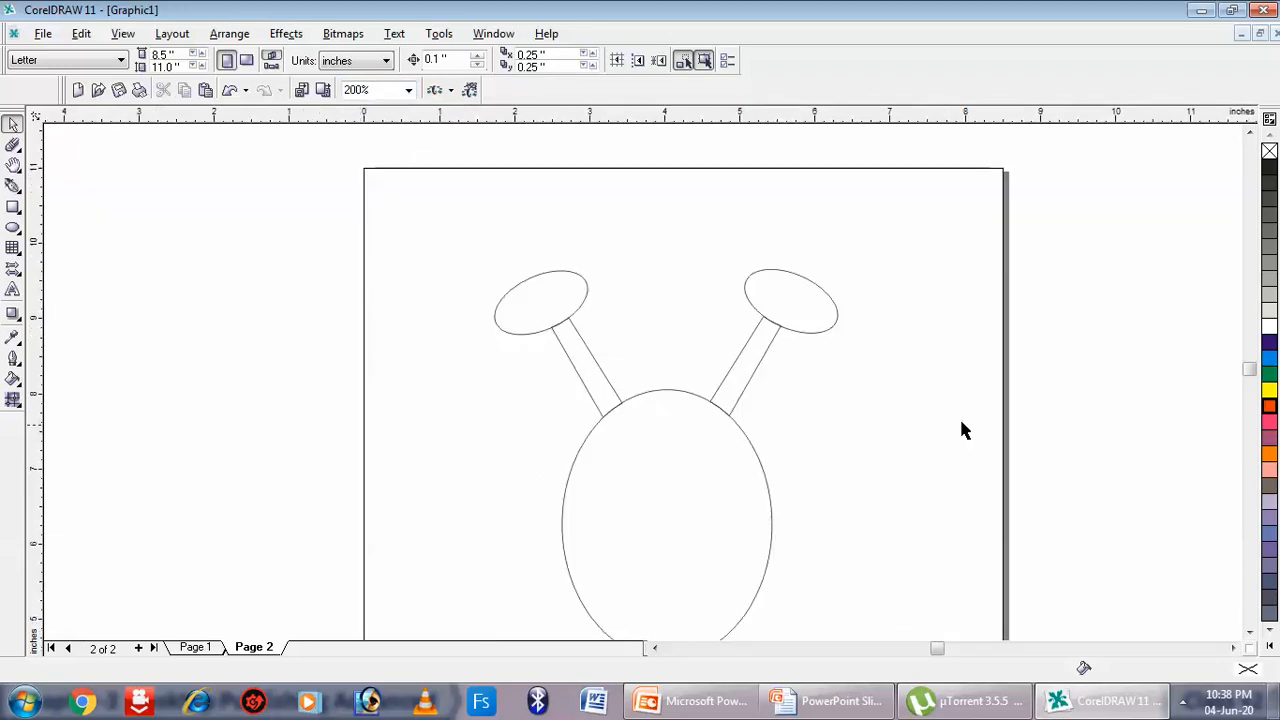
left_click(1249, 632)
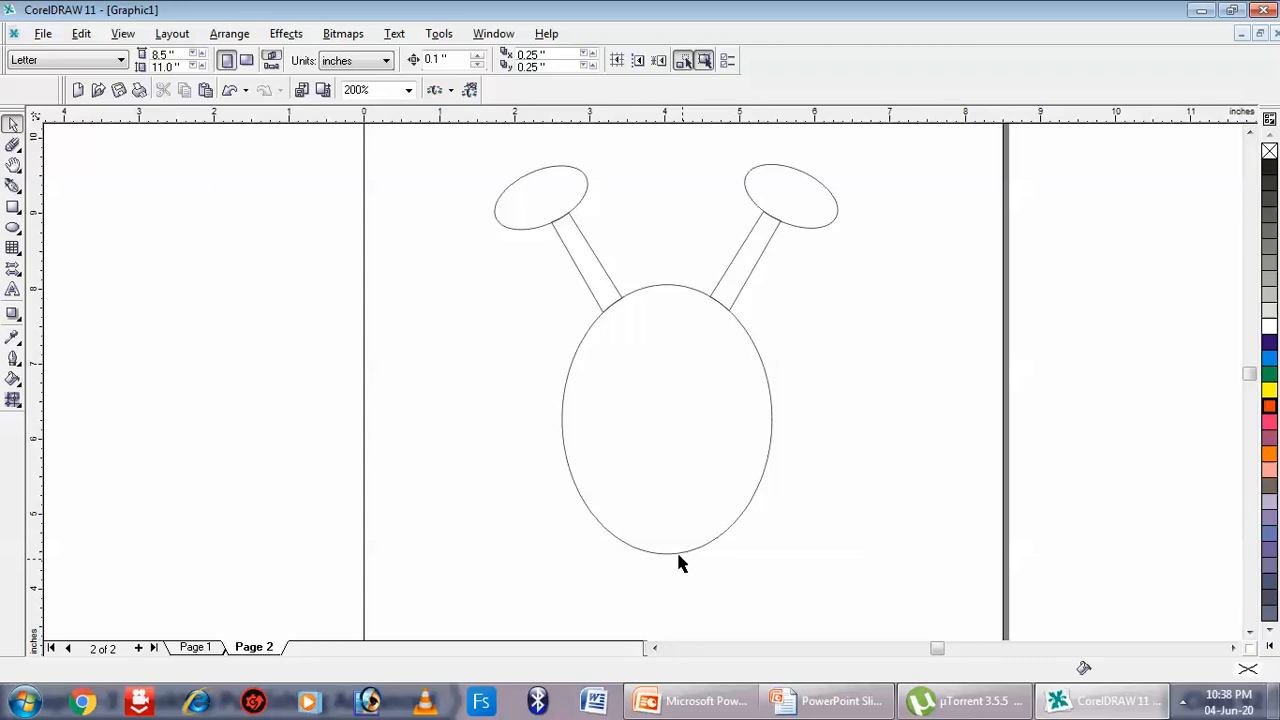
left_click(13, 228)
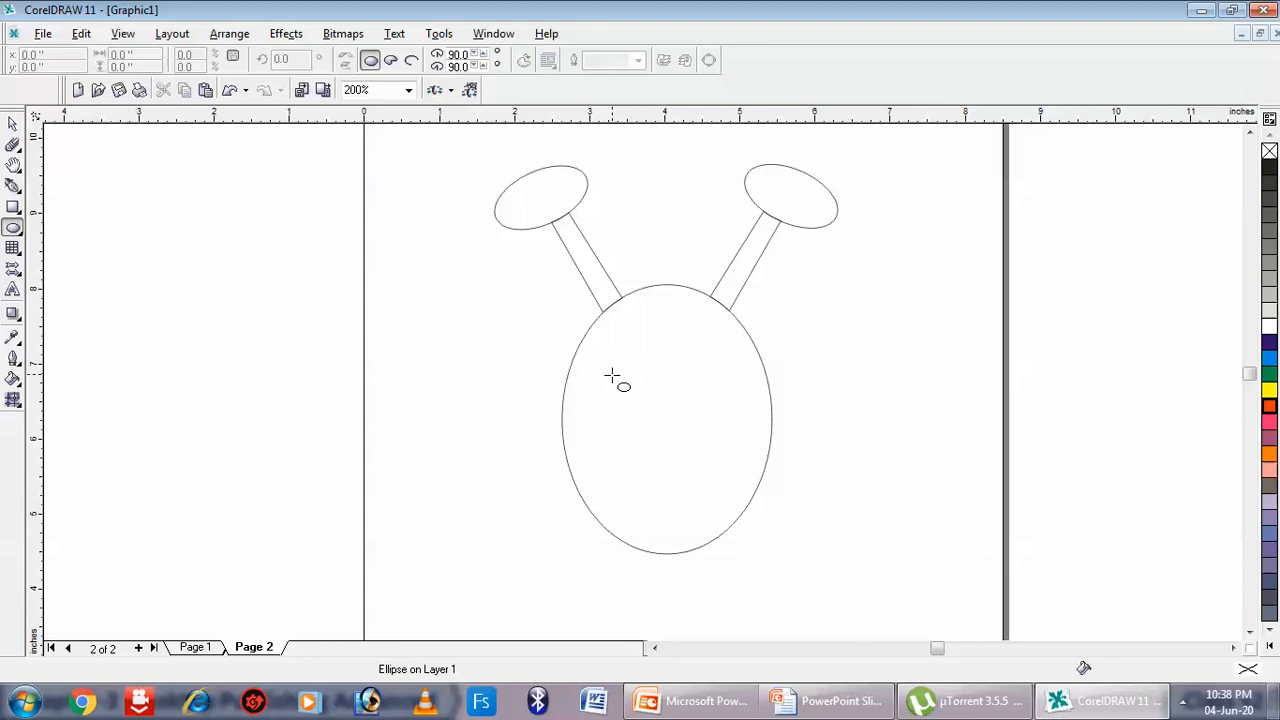
left_click_drag(613, 365, 645, 420)
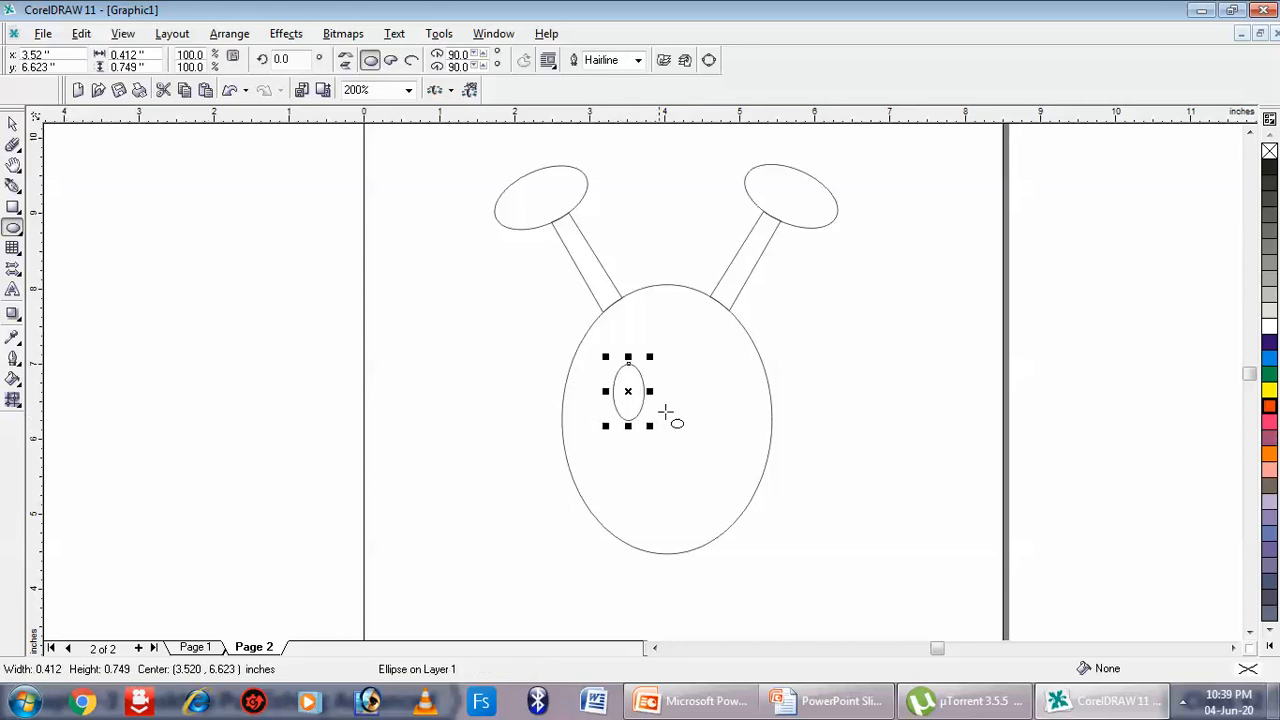
left_click(678, 463)
left_click_drag(620, 377, 630, 390)
left_click(593, 411)
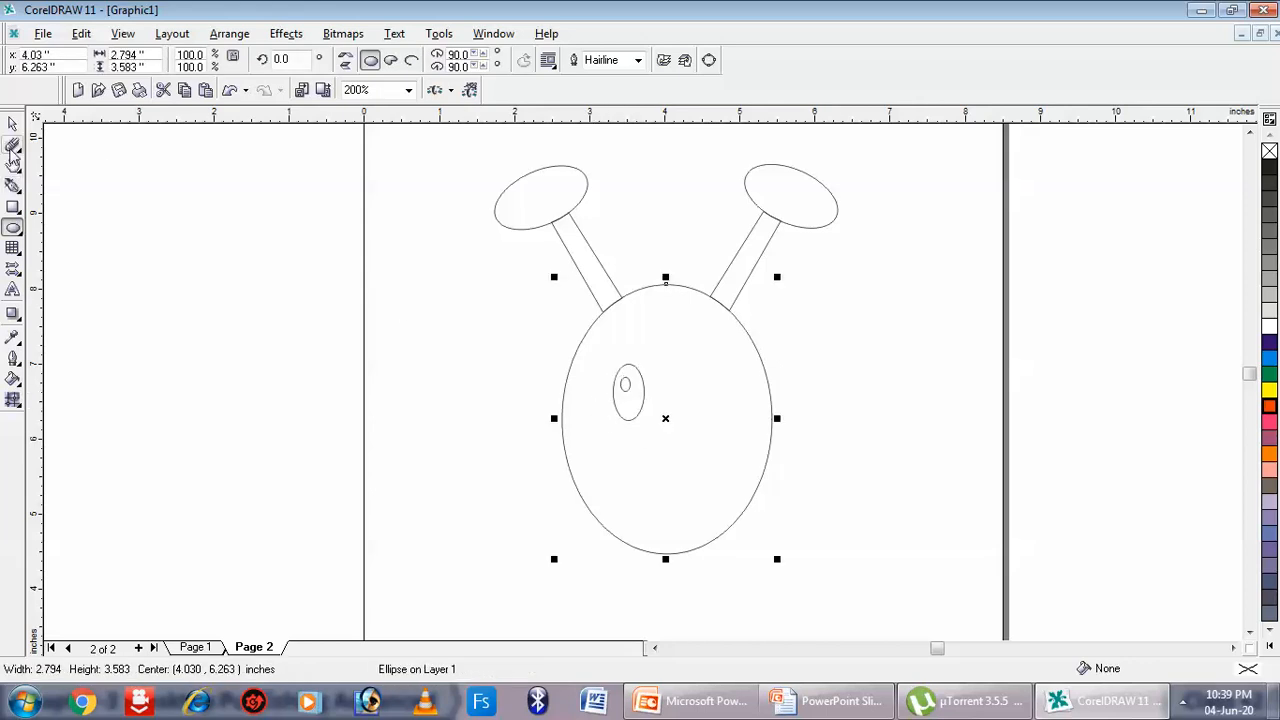
Draw a closed arched eyebrow about 0.59 by 0.45 inches just above the eye with the Bezier tool
left_click(13, 146)
left_click(13, 185)
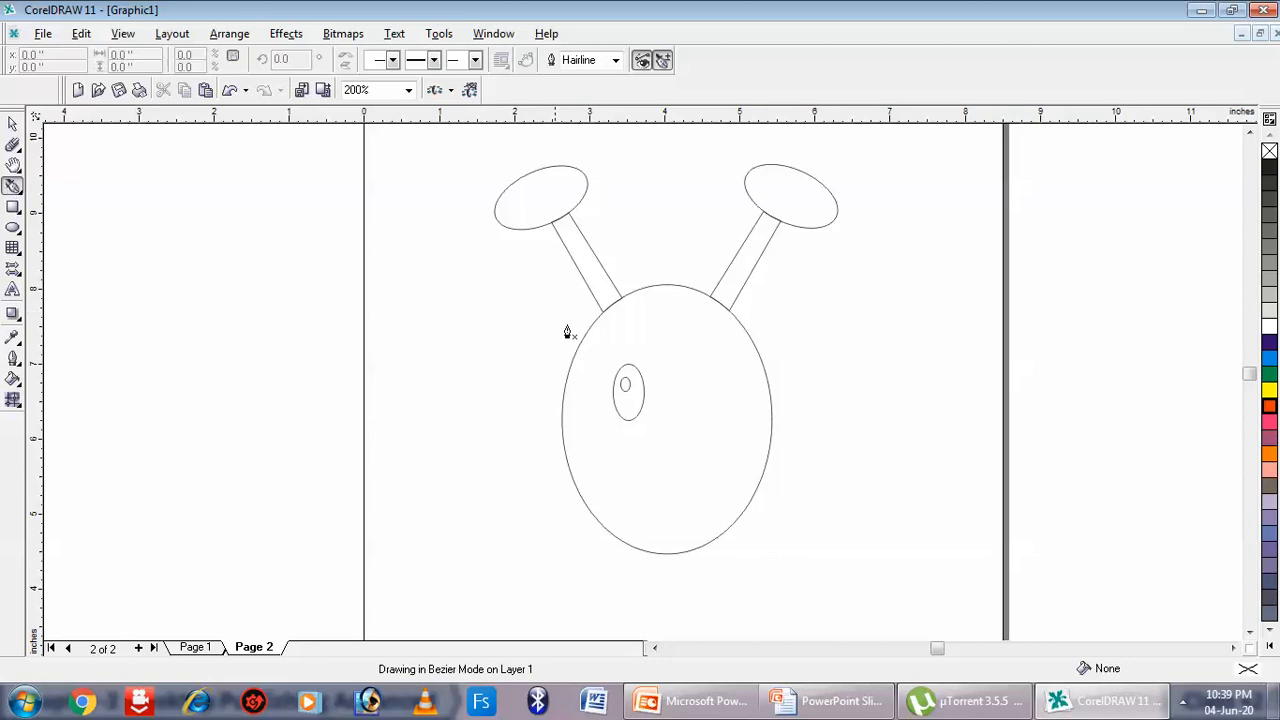
left_click(648, 341)
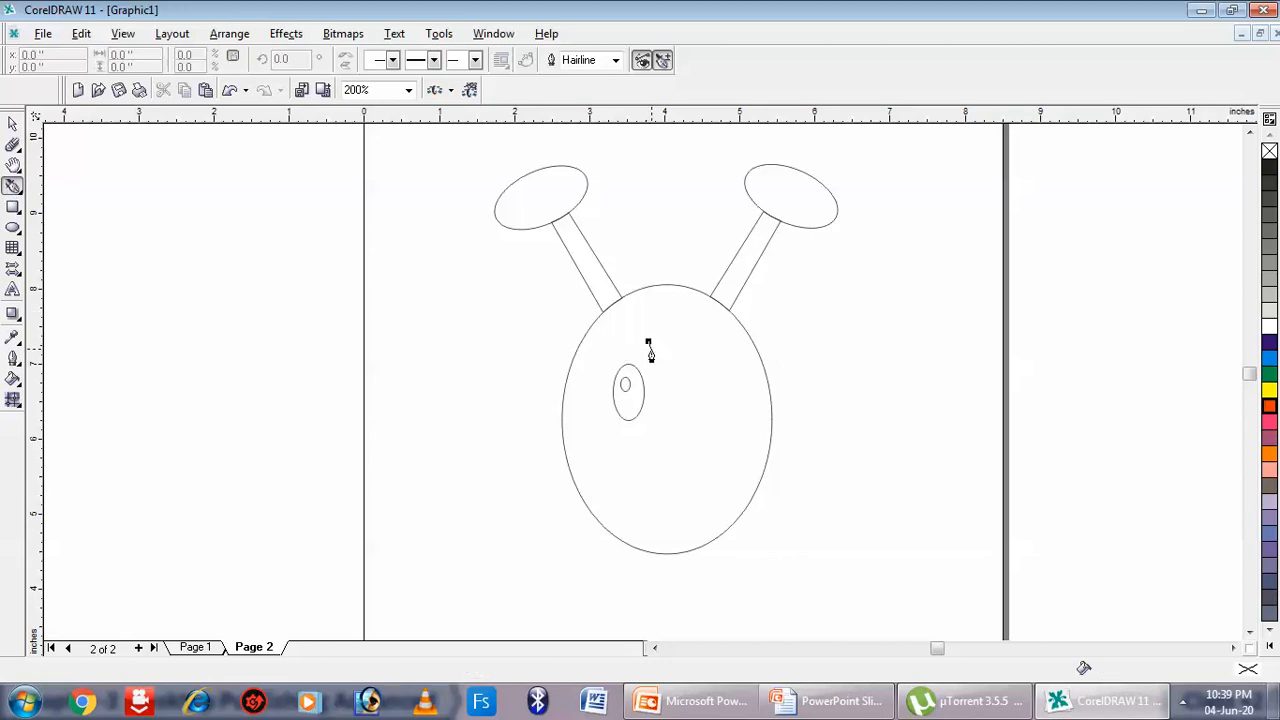
left_click(650, 348)
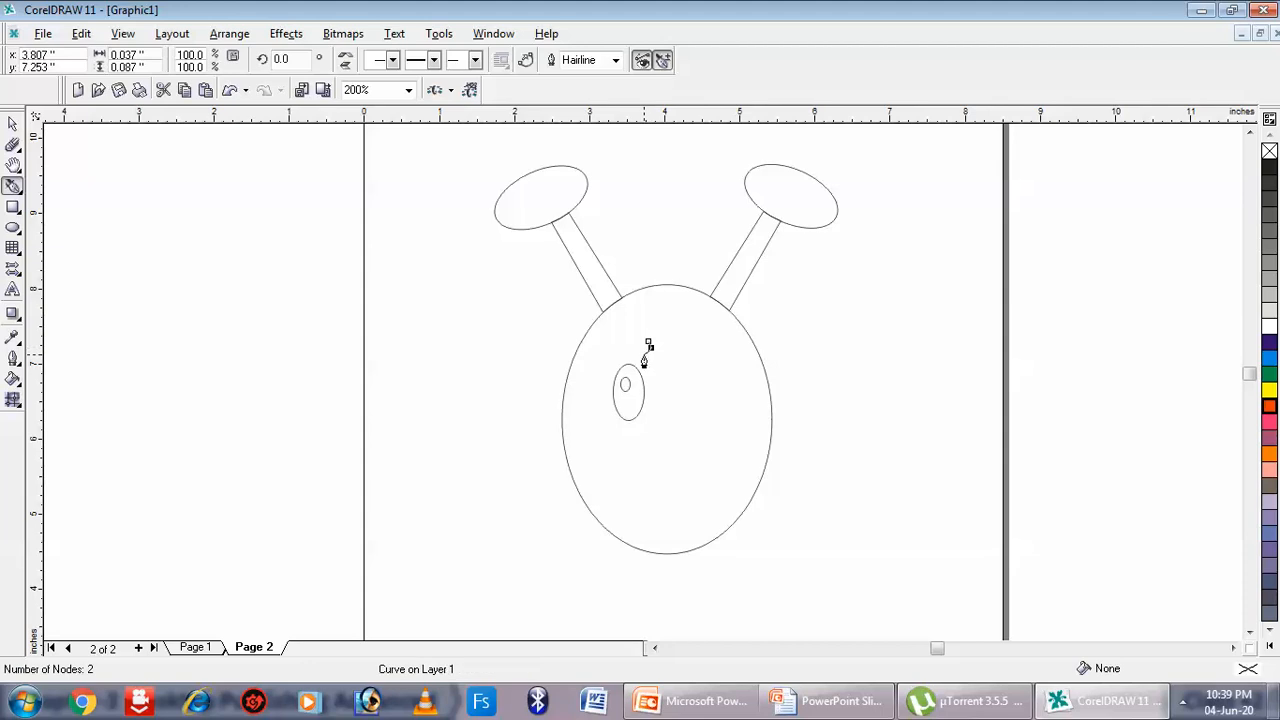
left_click(644, 356)
left_click(630, 356)
left_click(620, 357)
left_click(612, 362)
left_click(603, 367)
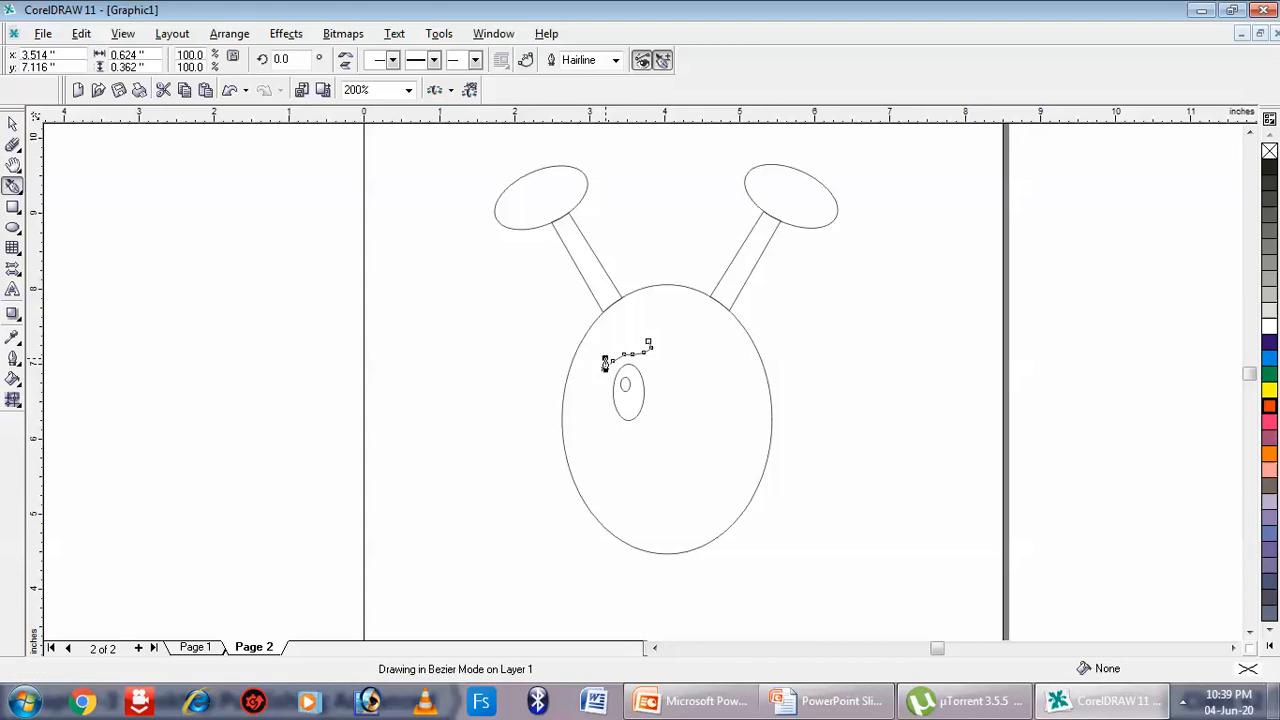
left_click(612, 347)
left_click(626, 341)
left_click(641, 341)
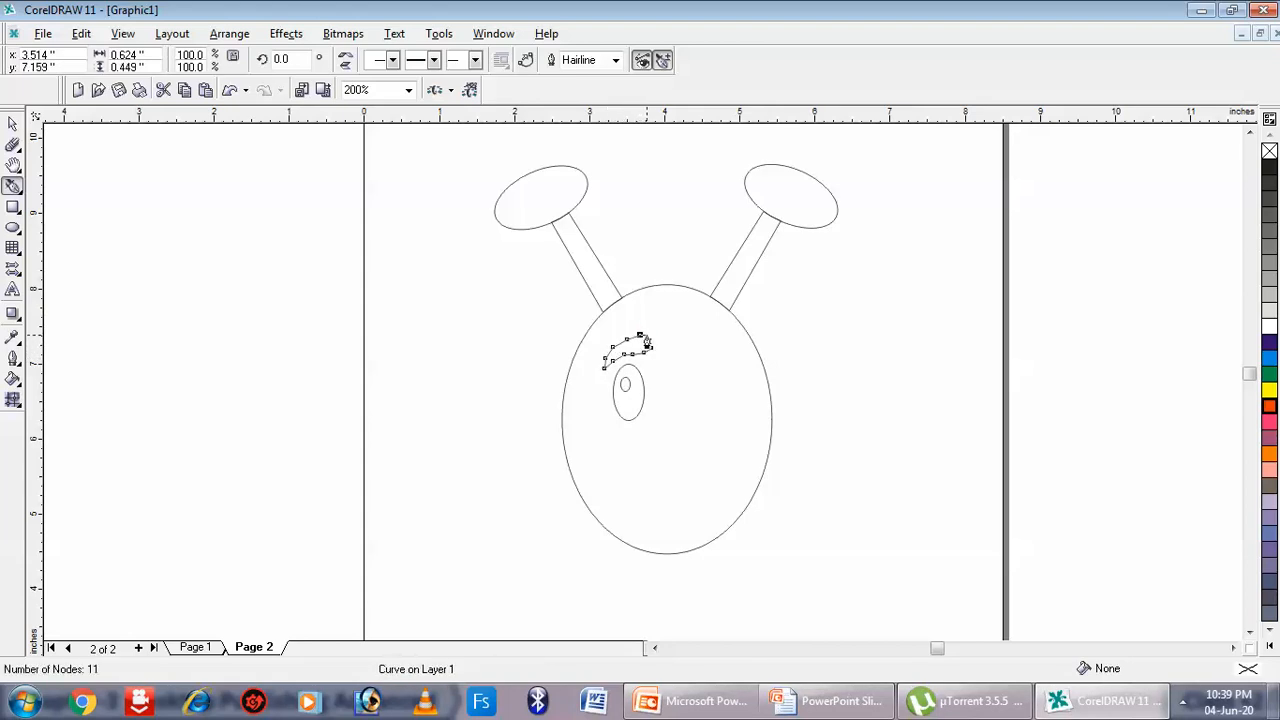
left_click(648, 342)
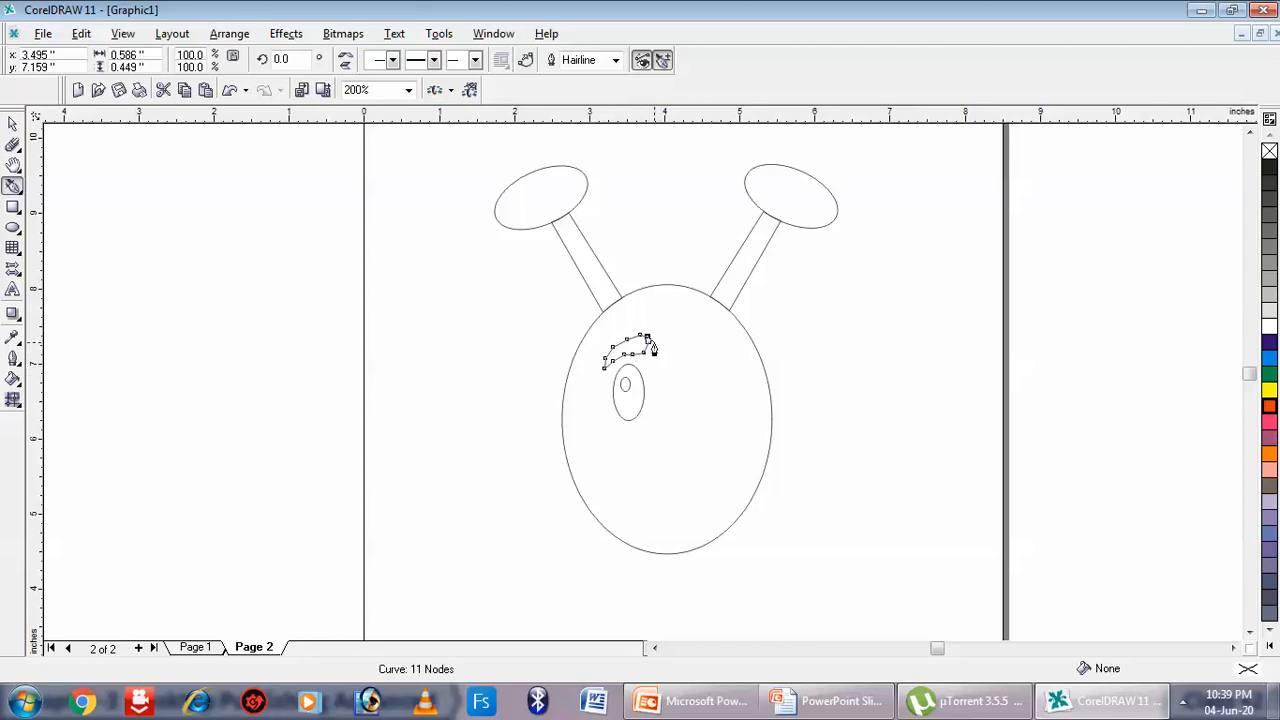
left_click(648, 345)
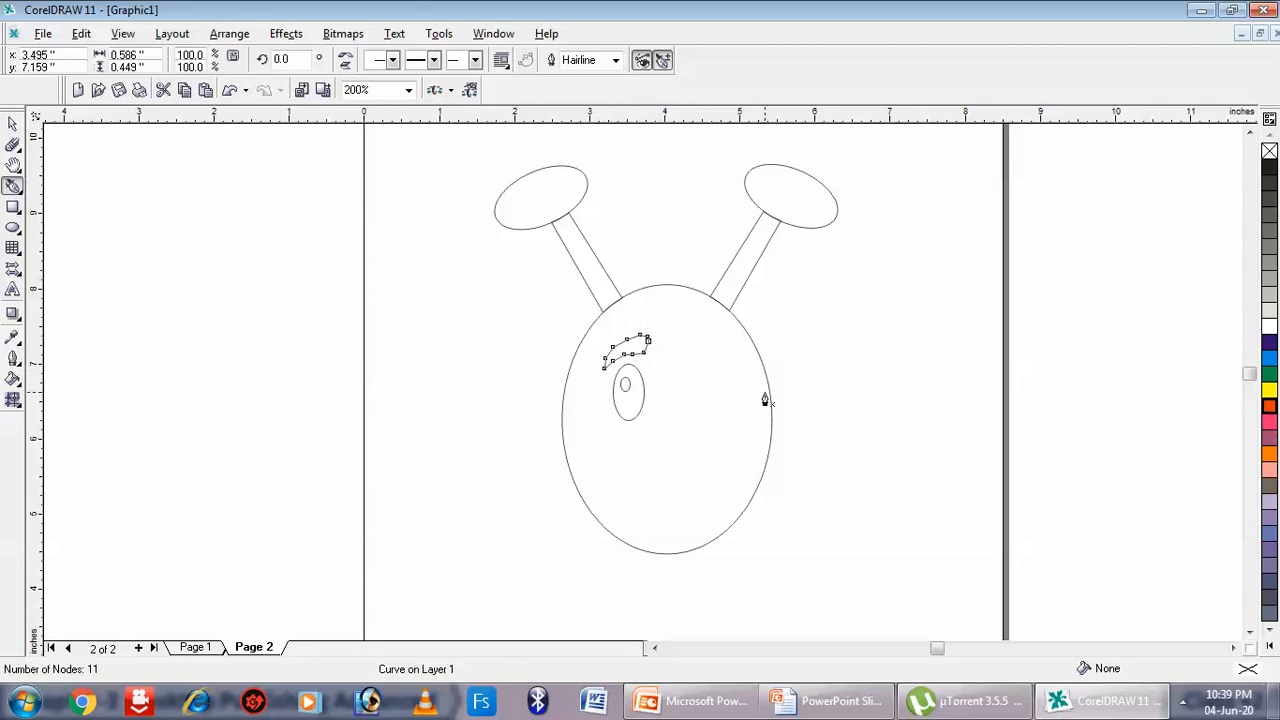
left_click(13, 123)
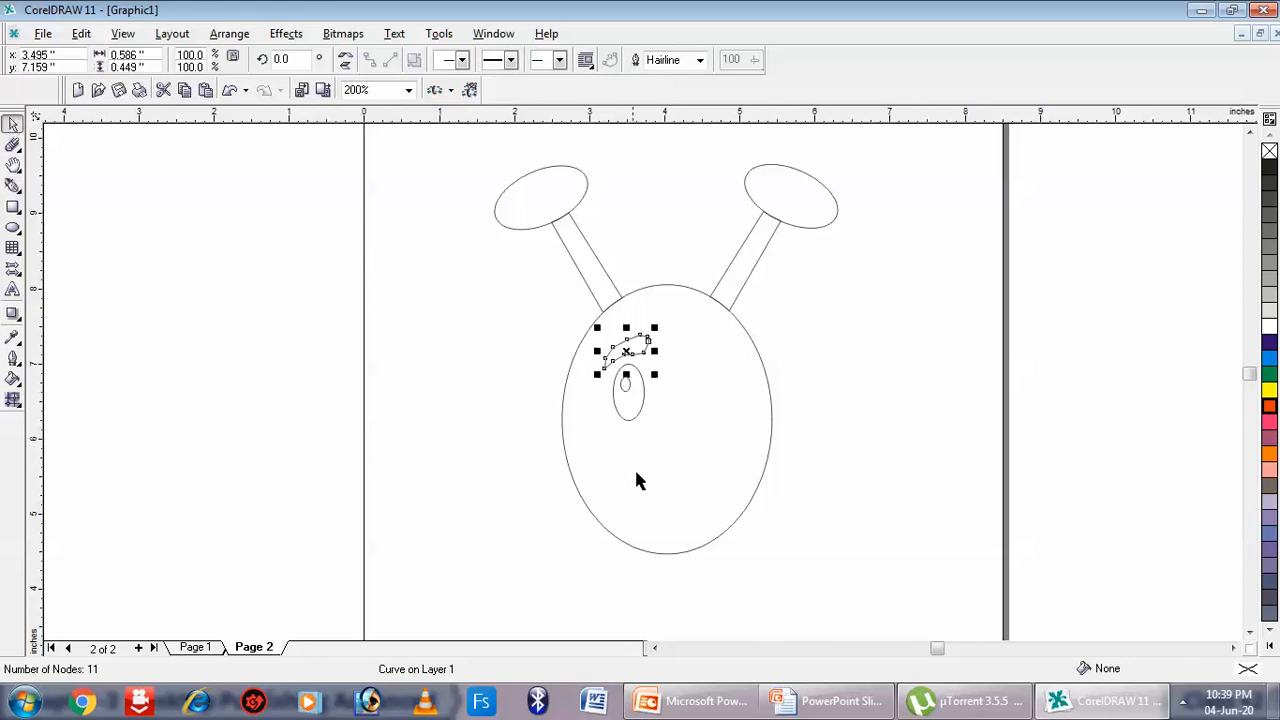
left_click(643, 473)
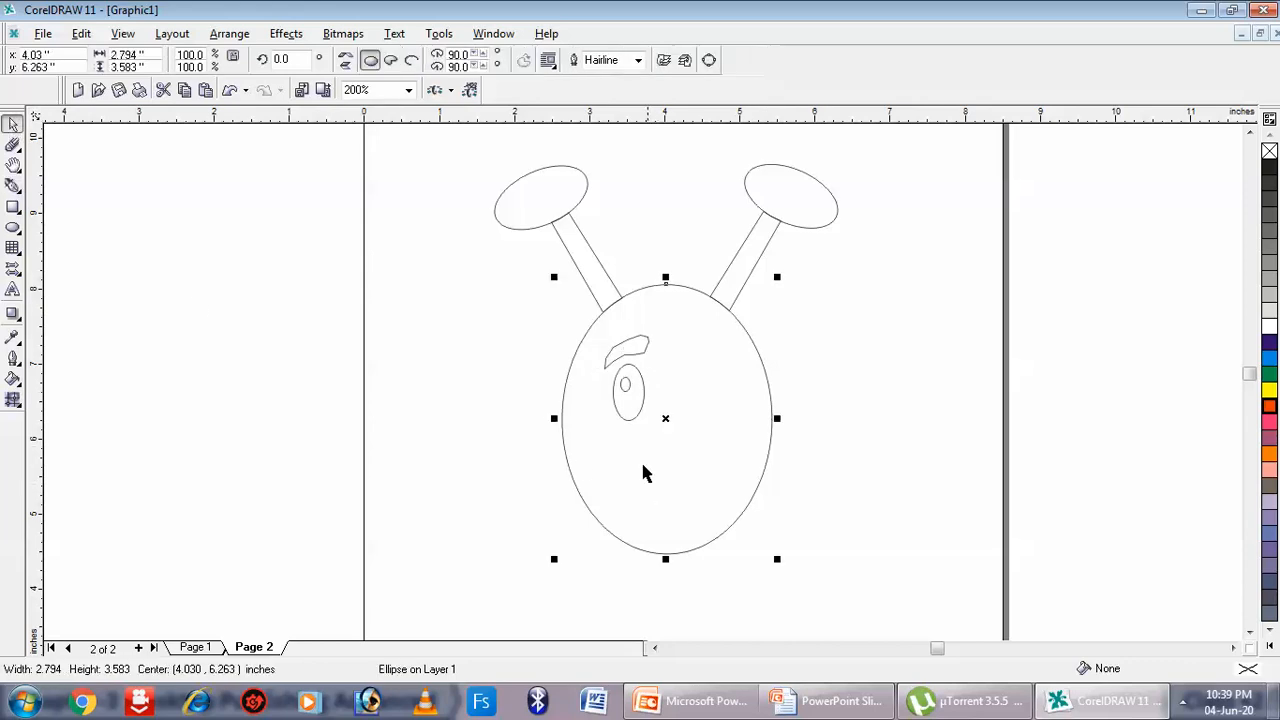
left_click(640, 380)
key("Right")
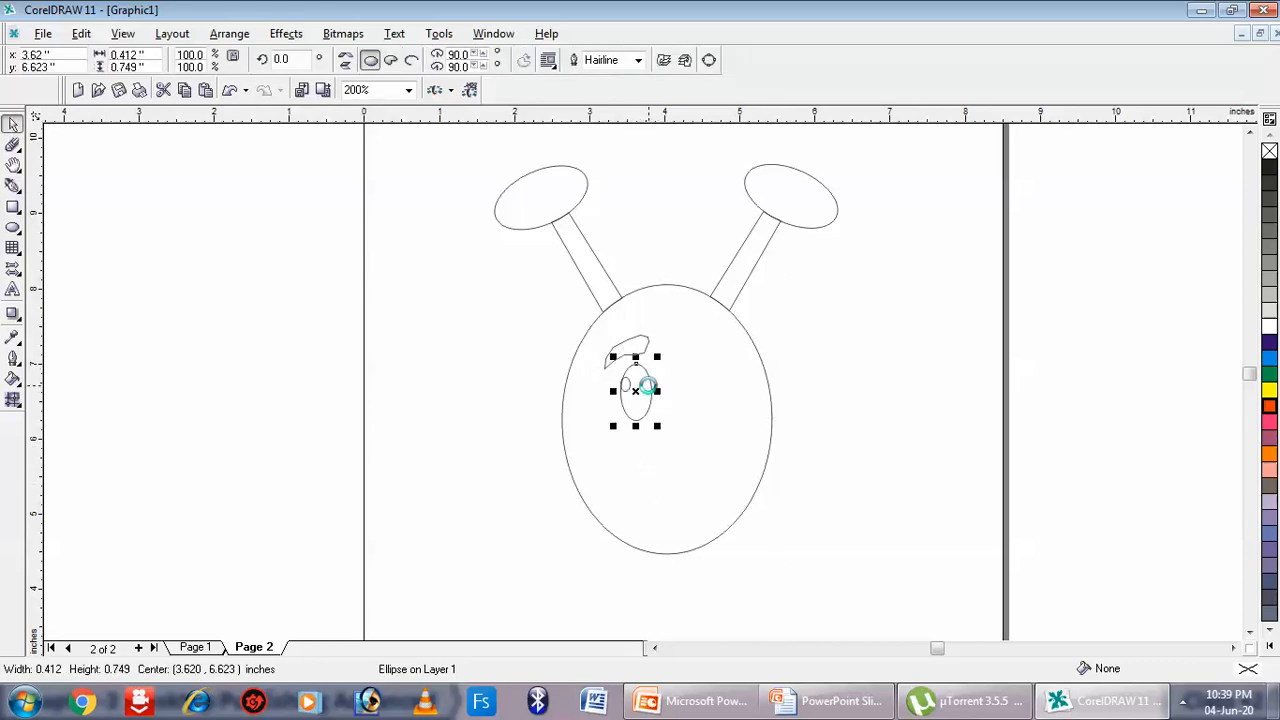
key("Left")
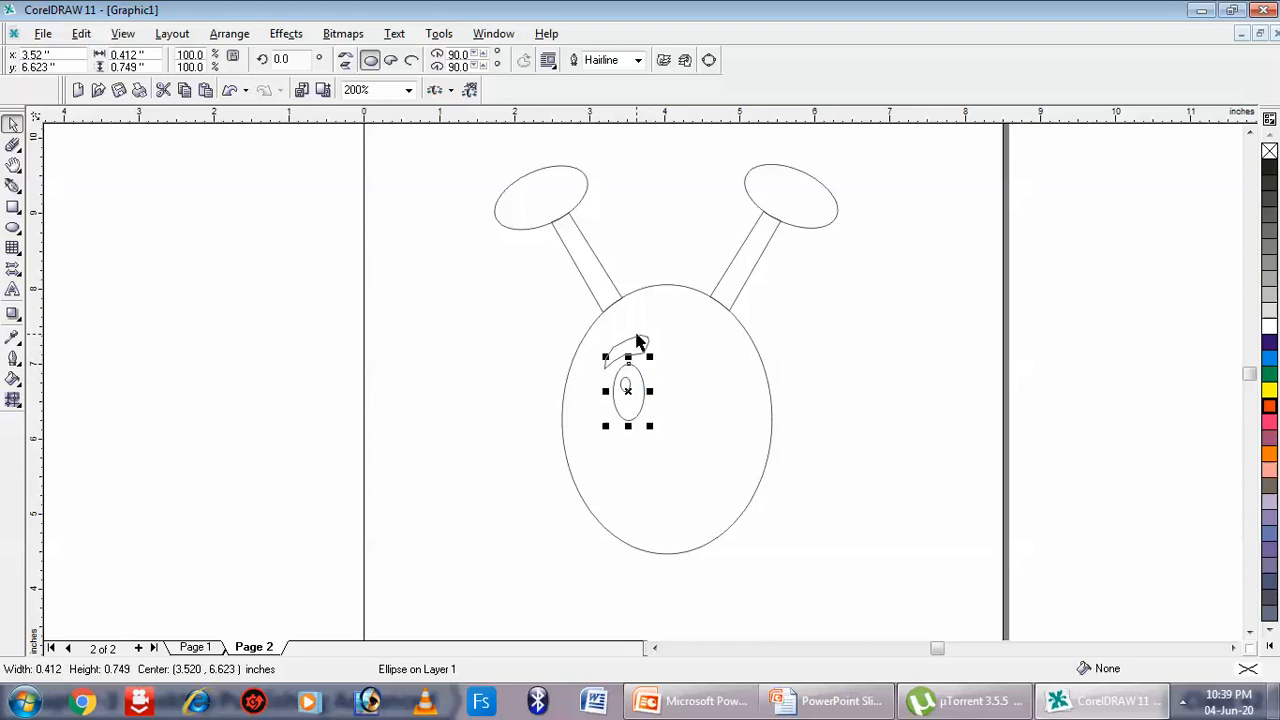
Group the eyebrow, the eye ellipse and the small ellipse inside it
left_click(632, 347)
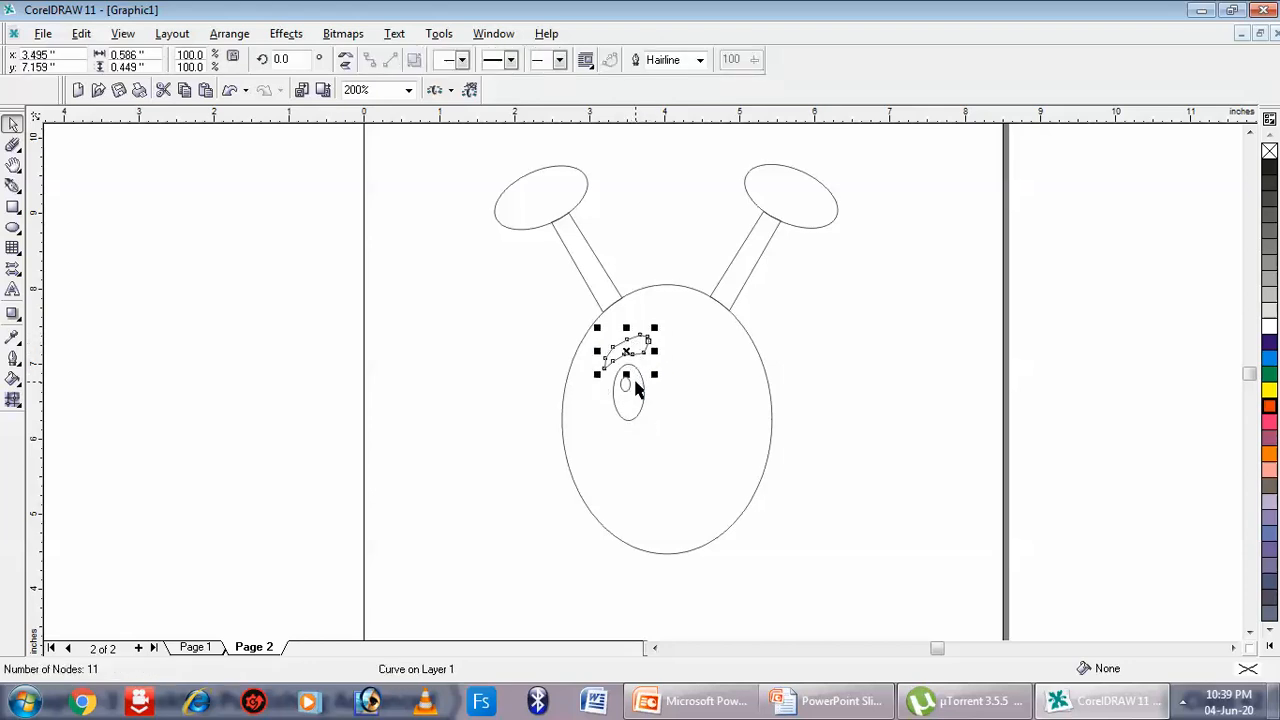
left_click(645, 410, "shift")
left_click(656, 379)
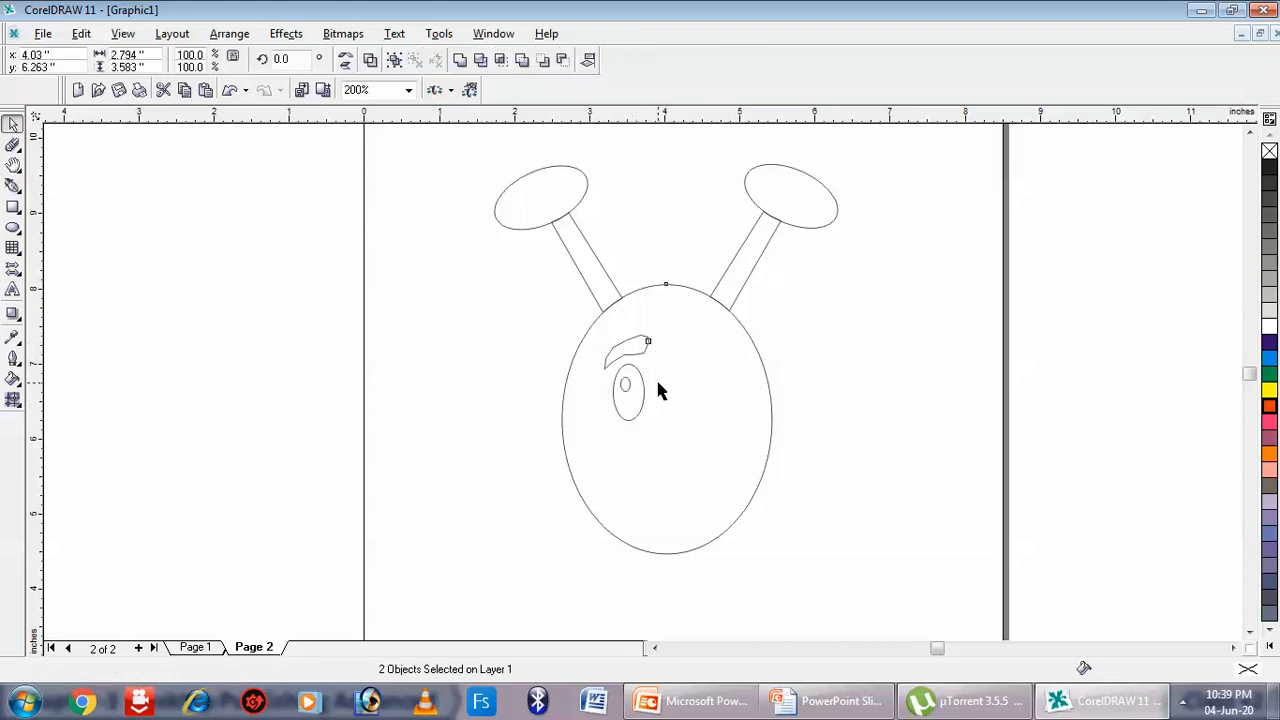
left_click(621, 386)
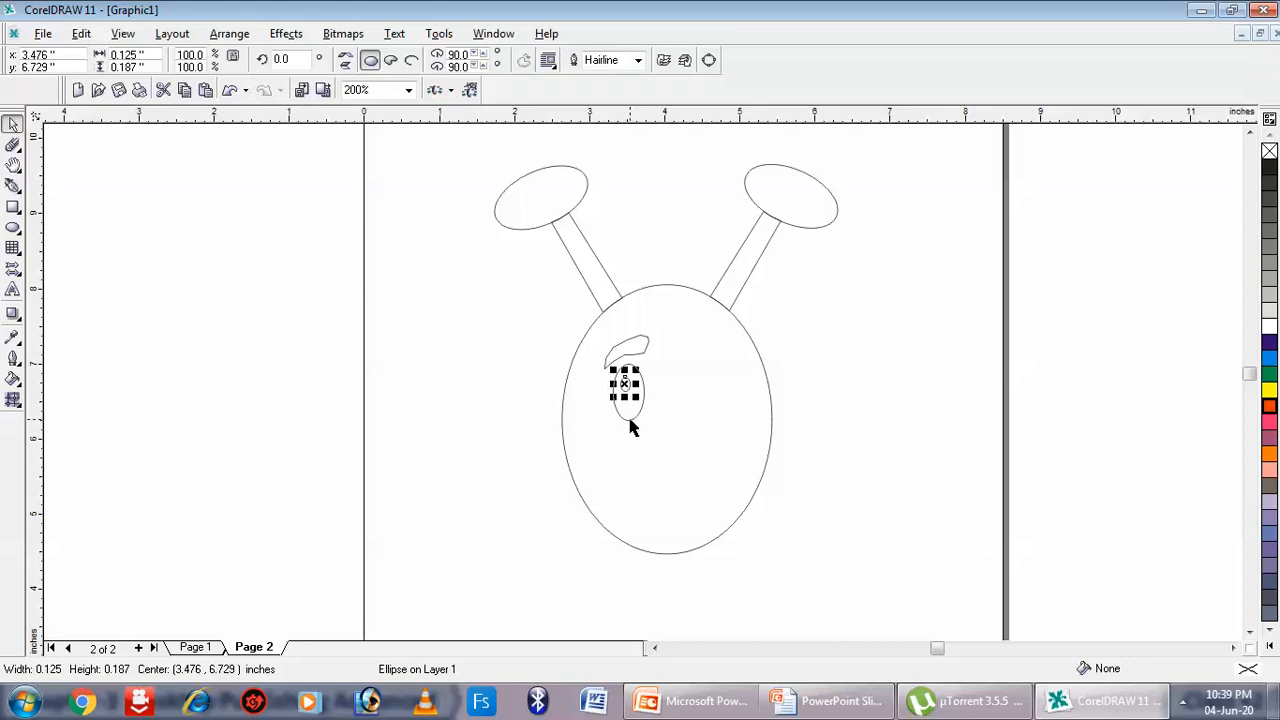
left_click(630, 427)
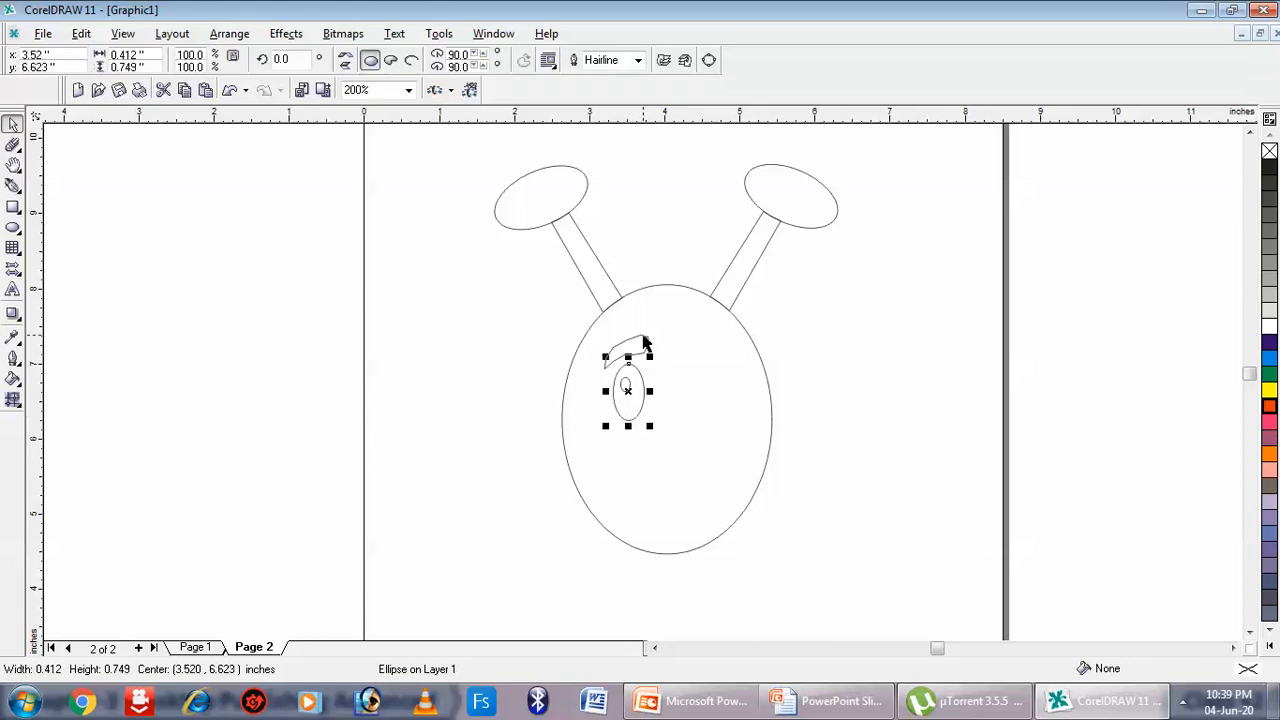
left_click(645, 343)
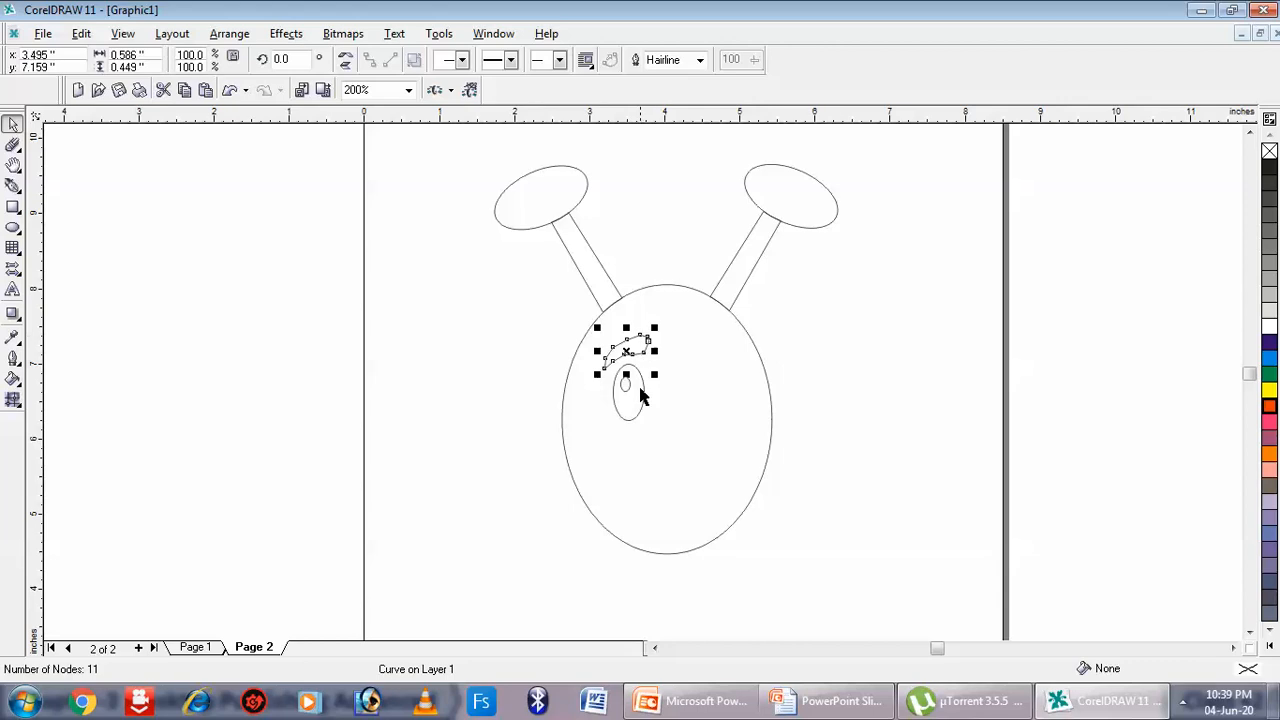
left_click(624, 388)
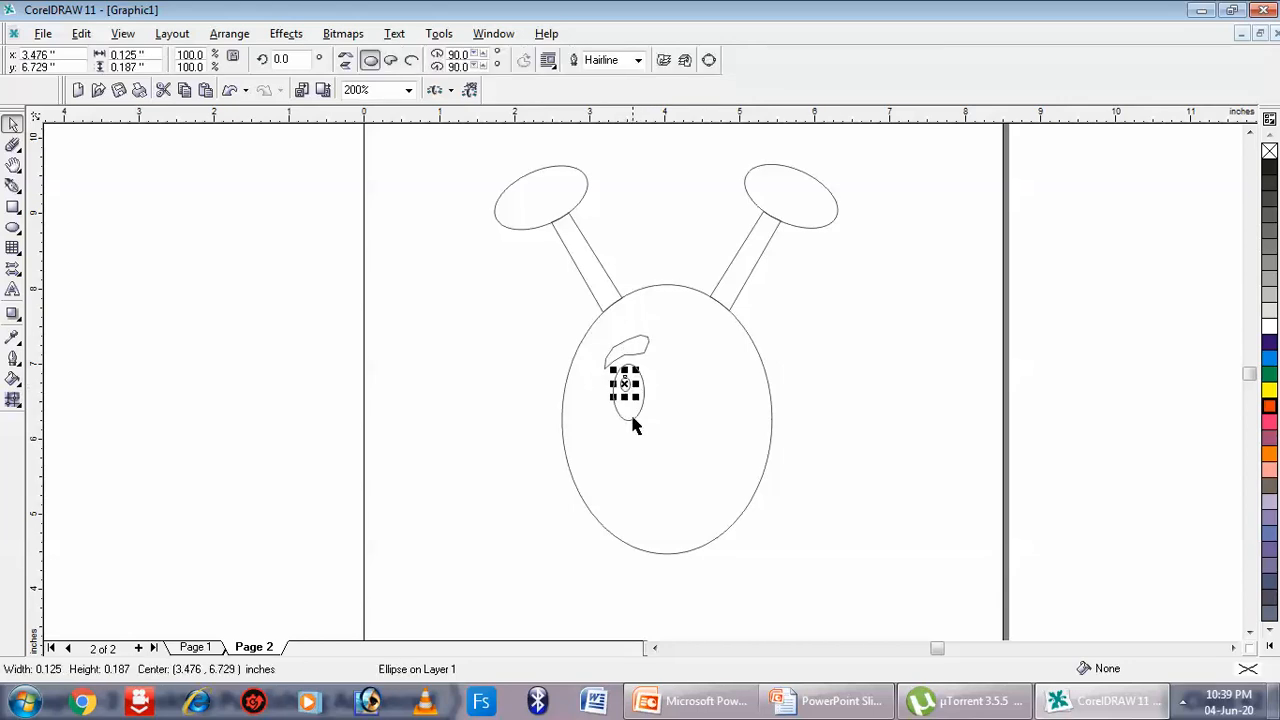
left_click(632, 427, "shift")
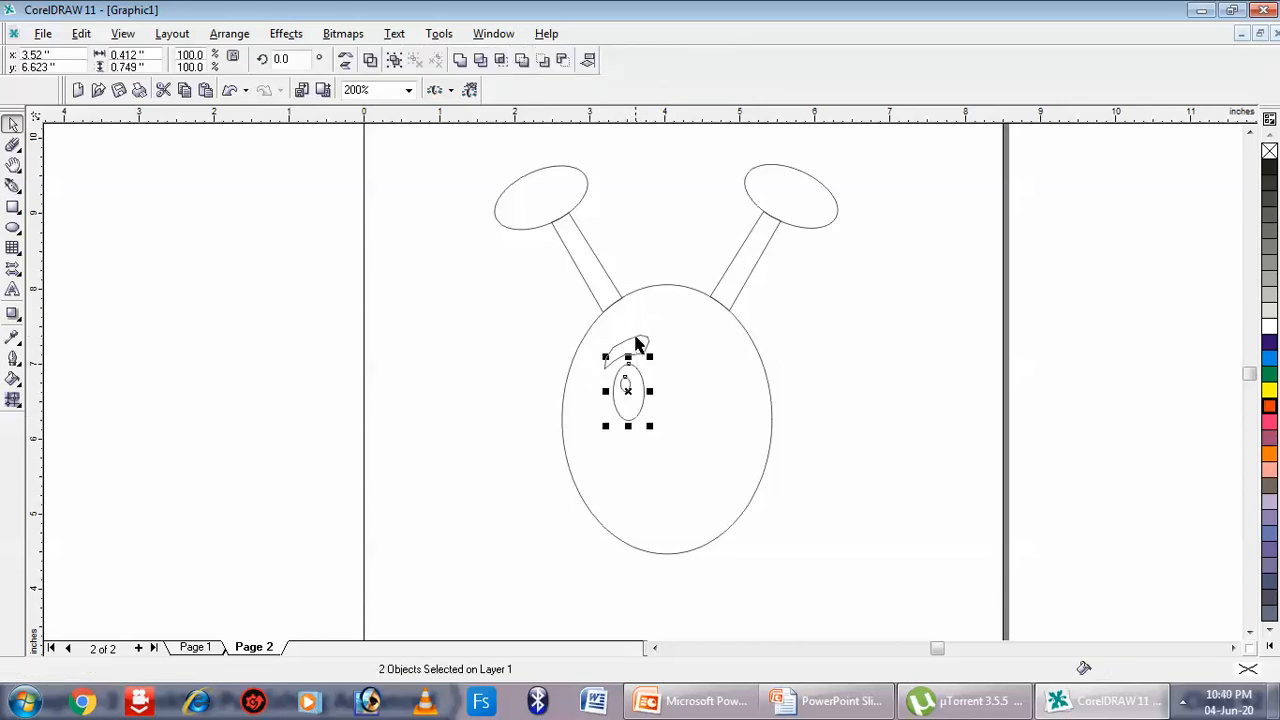
left_click(640, 345, "shift")
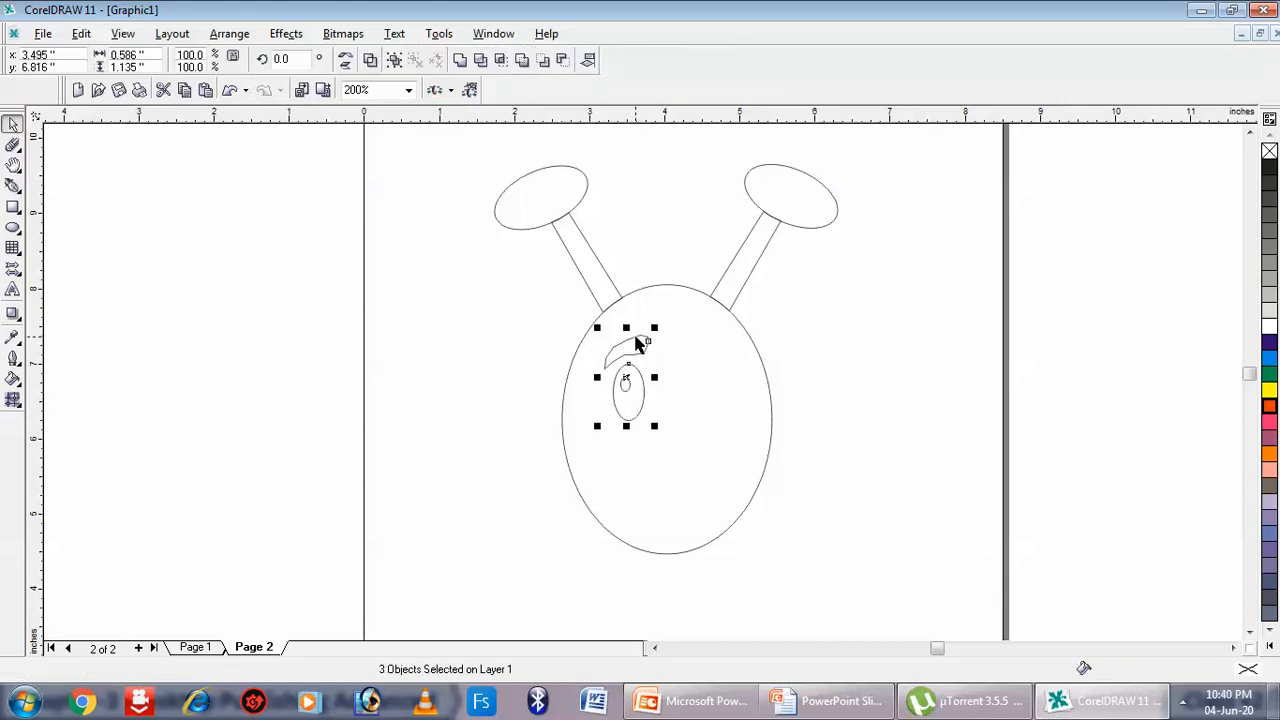
key("ctrl+g")
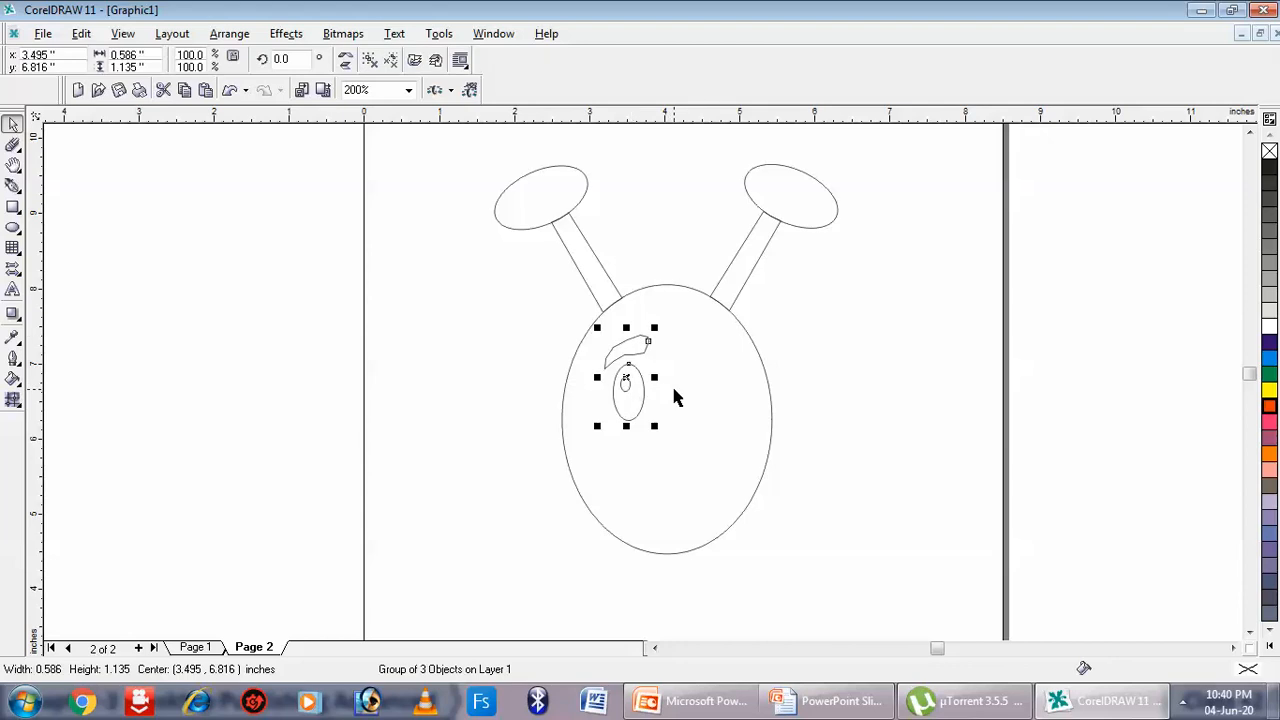
Duplicate the eye group, mirror the copy horizontally and place it level with the original on the right side of the face
key("ctrl+d")
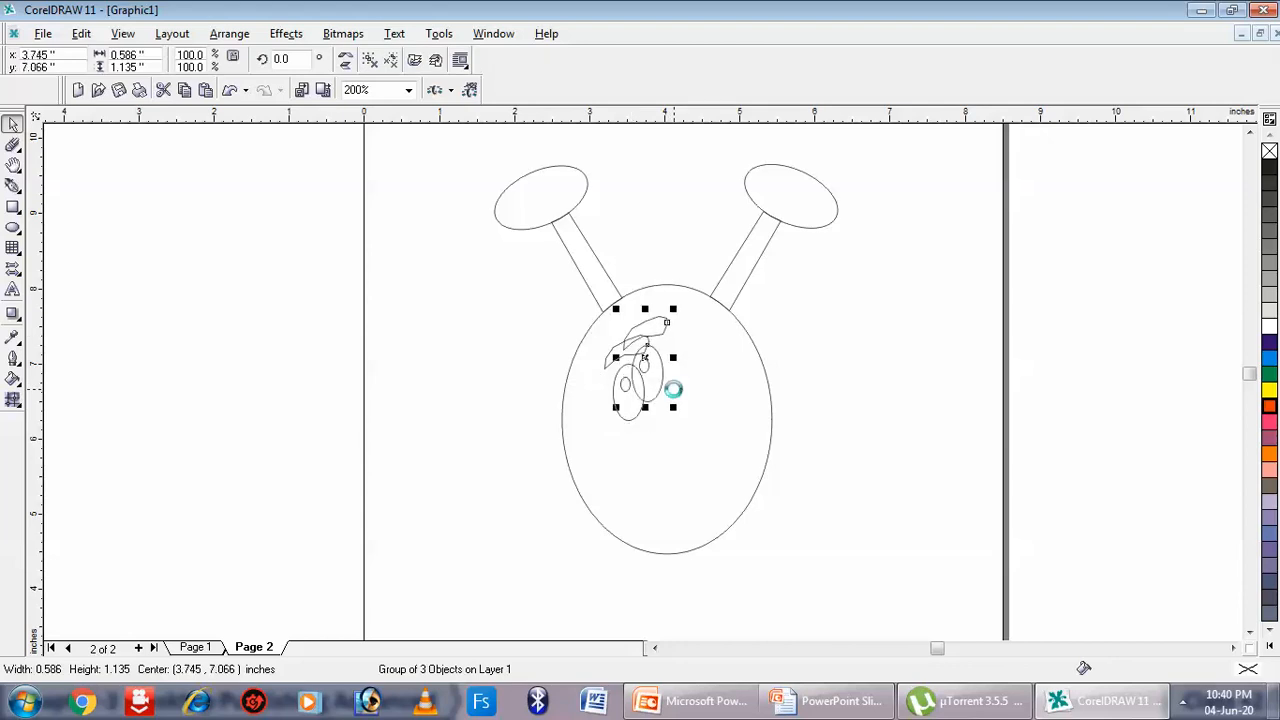
left_click(347, 60)
left_click_drag(649, 360, 695, 377)
left_click(870, 408)
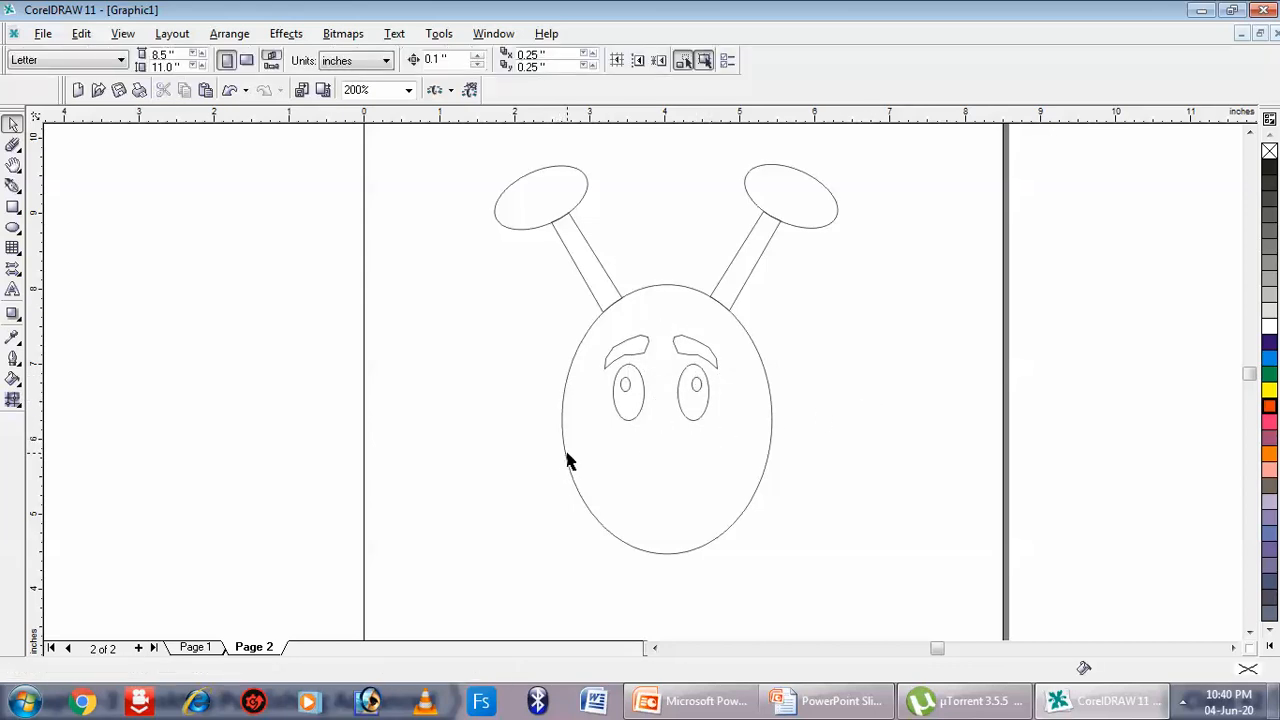
Draw an upright nose ellipse about 0.45 by 0.62 inches, centred just below and between the eyes
left_click(13, 227)
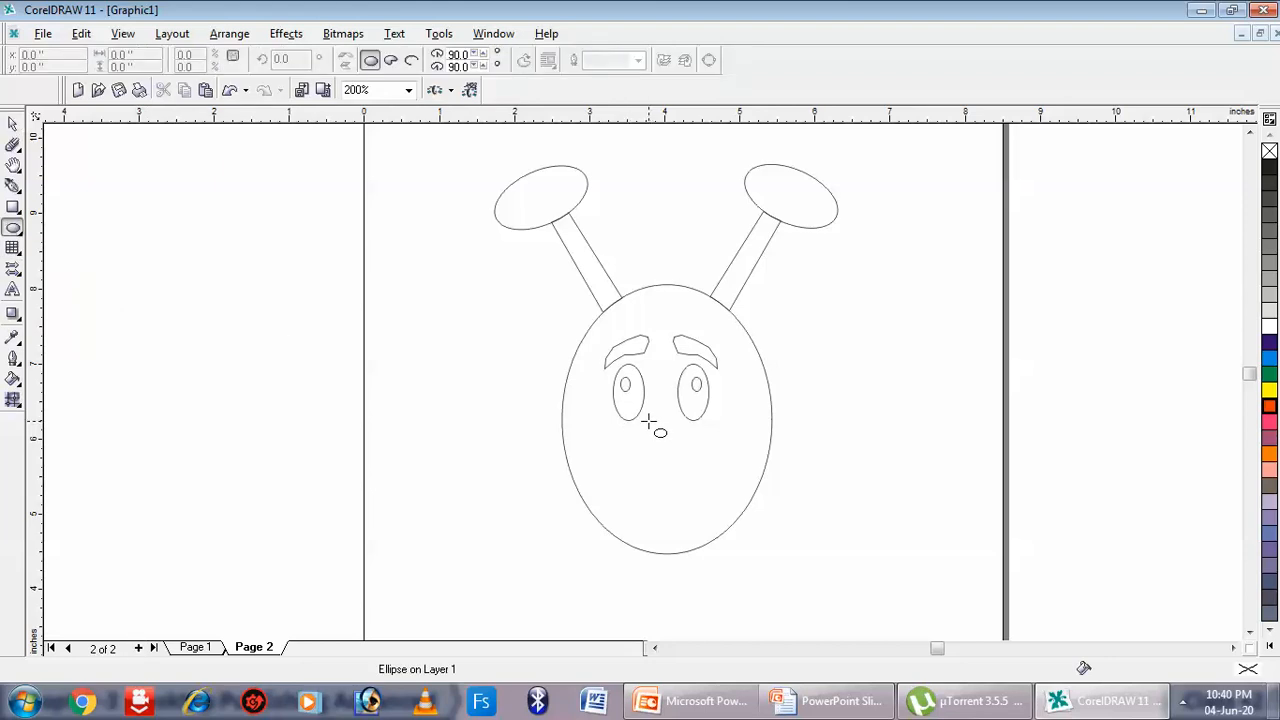
left_click_drag(642, 423, 656, 476)
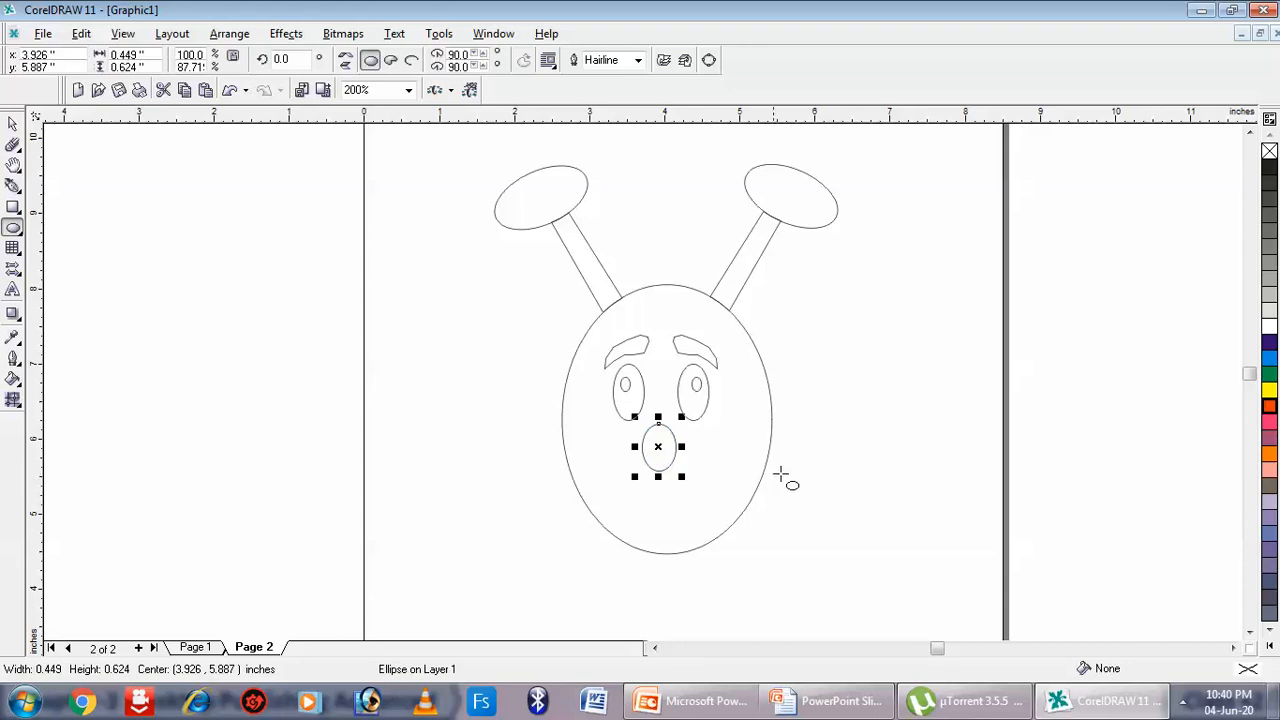
left_click(13, 124)
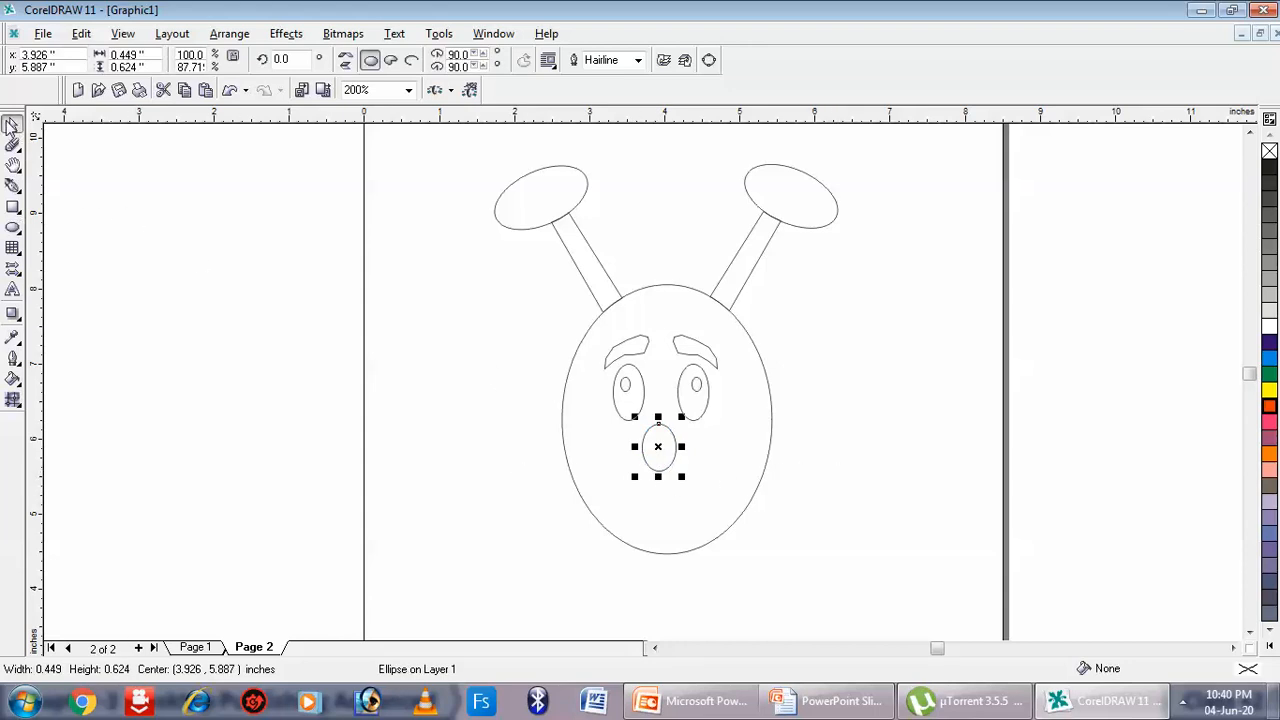
Draw a closed, thin smiling mouth about 1.55 by 0.59 inches below the nose with the Bezier tool
left_click(13, 186)
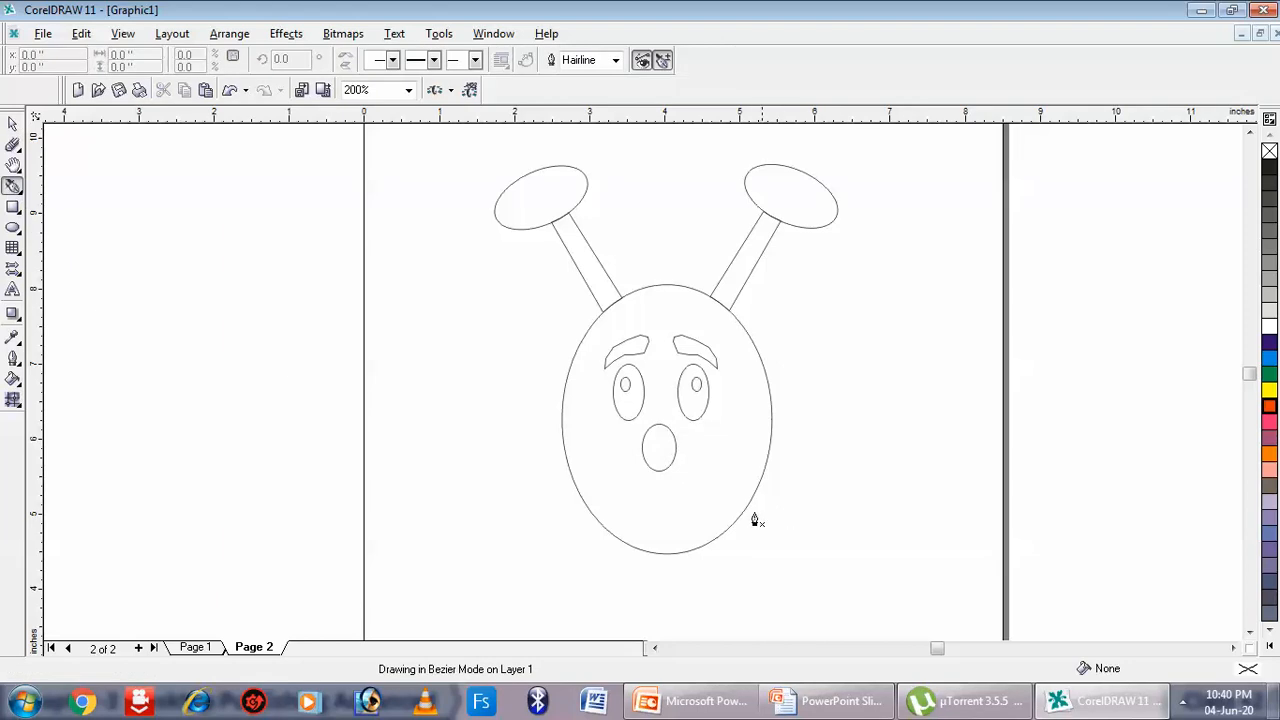
left_click(610, 461)
left_click(601, 461)
left_click(602, 470)
left_click(614, 482)
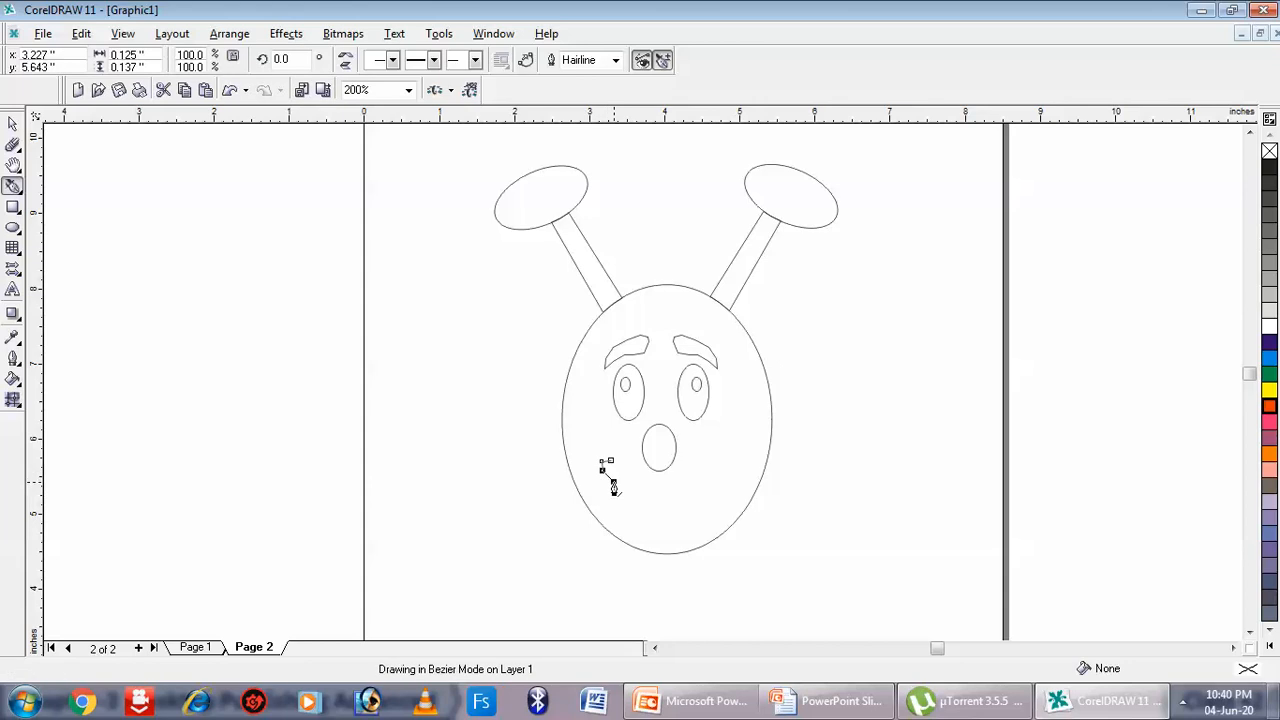
left_click(626, 495)
left_click(649, 503)
left_click(670, 505)
left_click(701, 505)
left_click(716, 499)
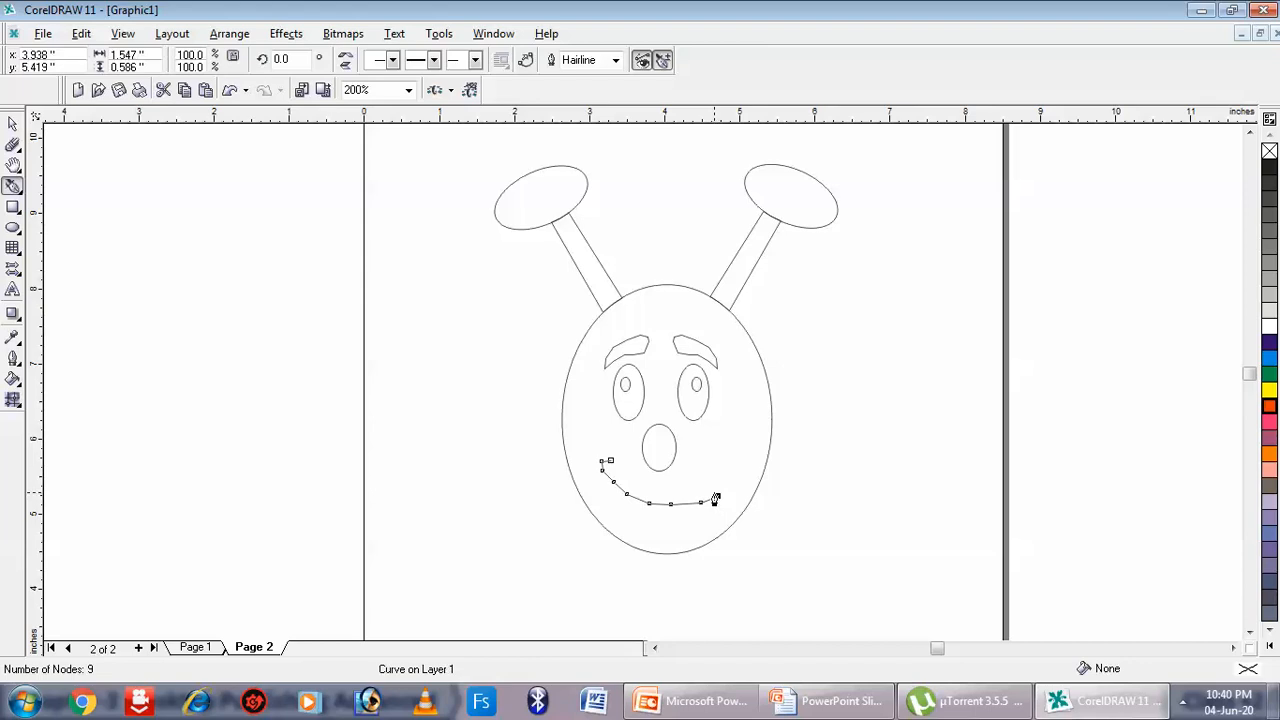
left_click(716, 493)
left_click(686, 497)
left_click(661, 500)
left_click(620, 481)
double_click(611, 467)
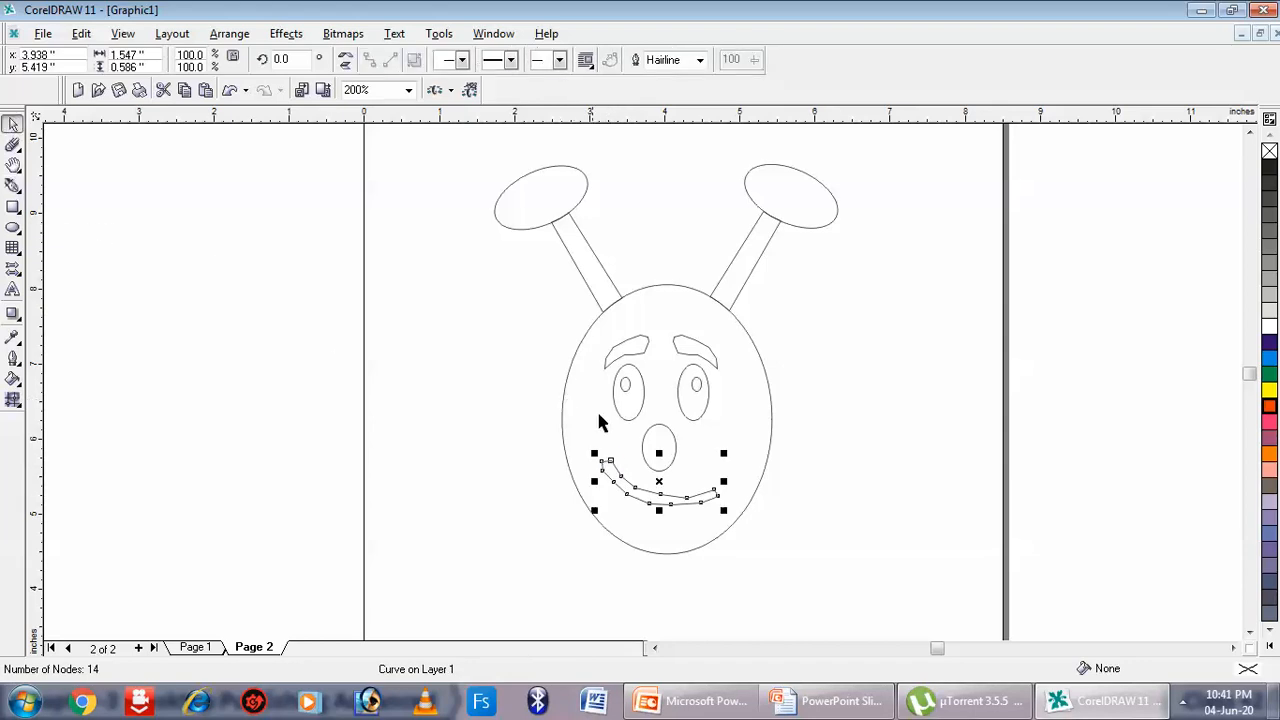
left_click(564, 406)
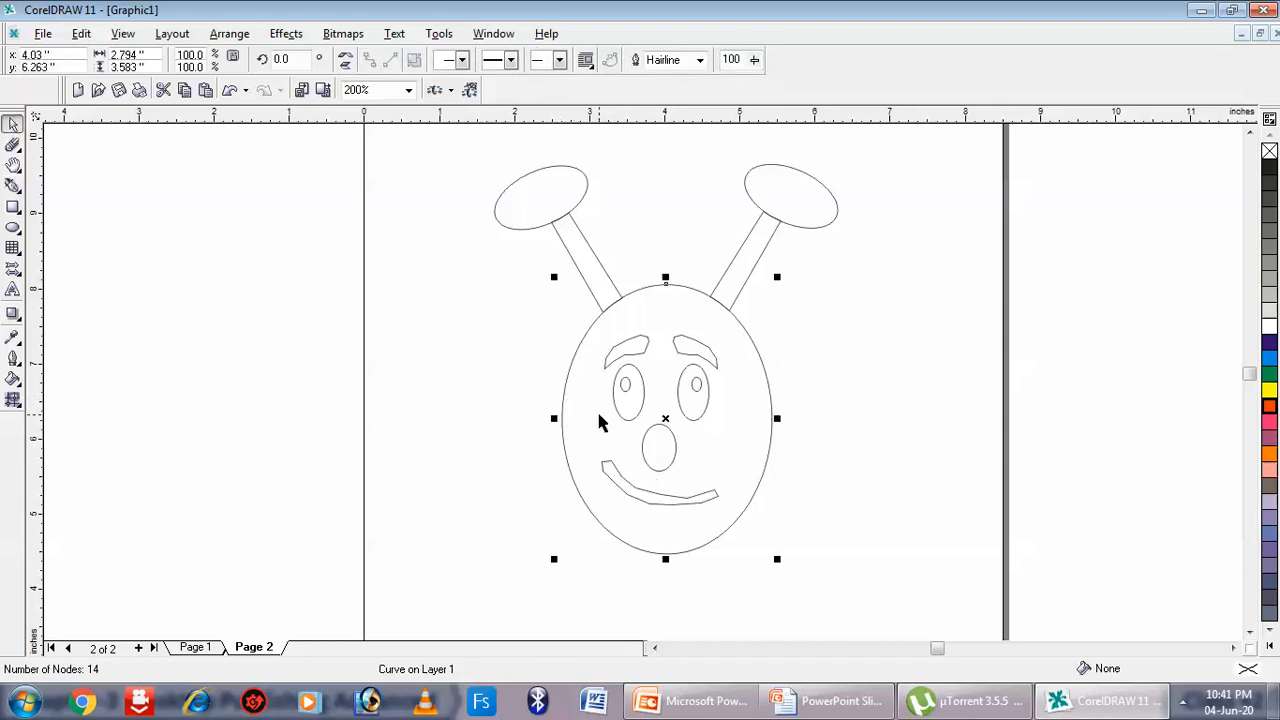
left_click(662, 507)
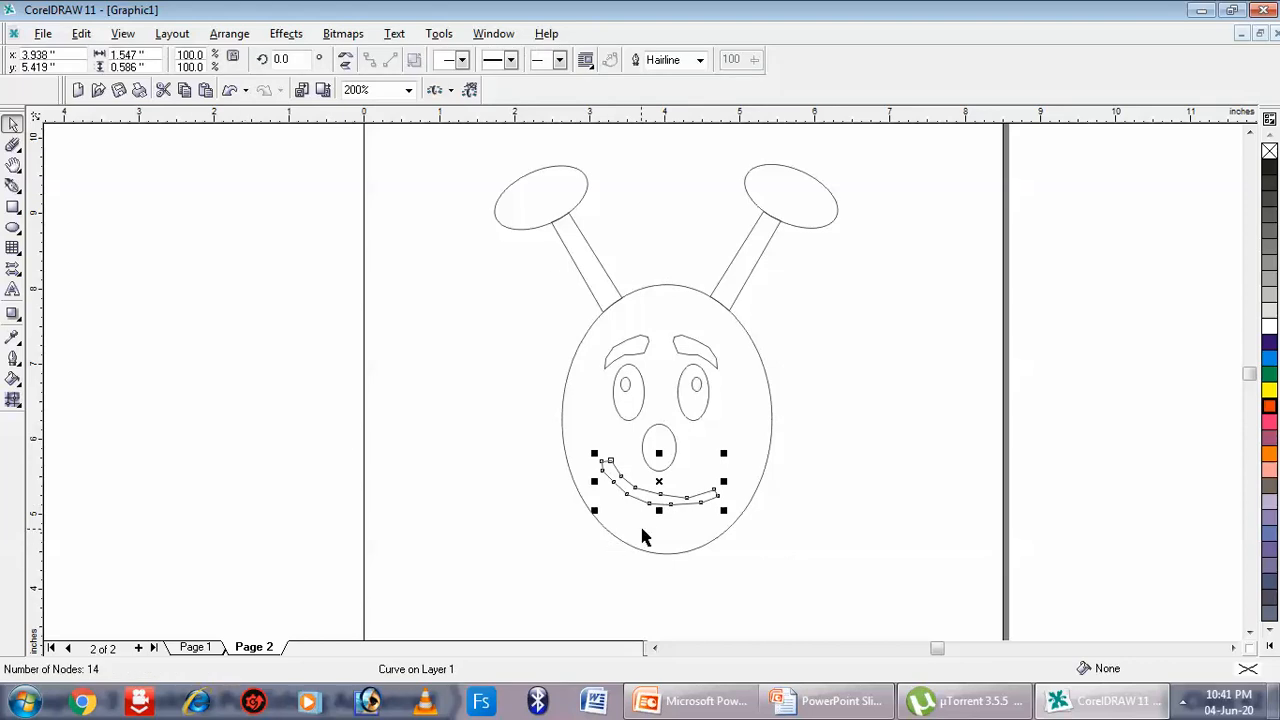
left_click(611, 536)
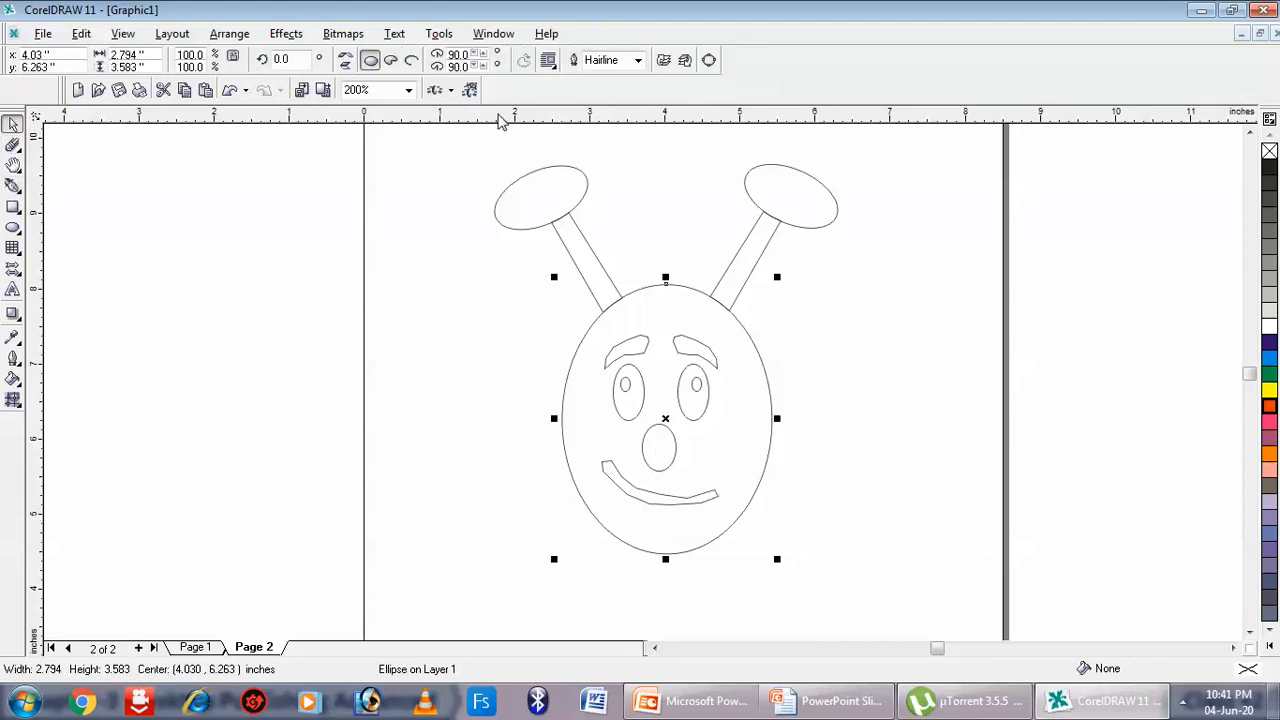
Draw a closed triangular tooth about 0.18 inches tall with the Bezier tool, hanging from the left end of the mouth's lower edge
left_click(408, 90)
left_click(395, 121)
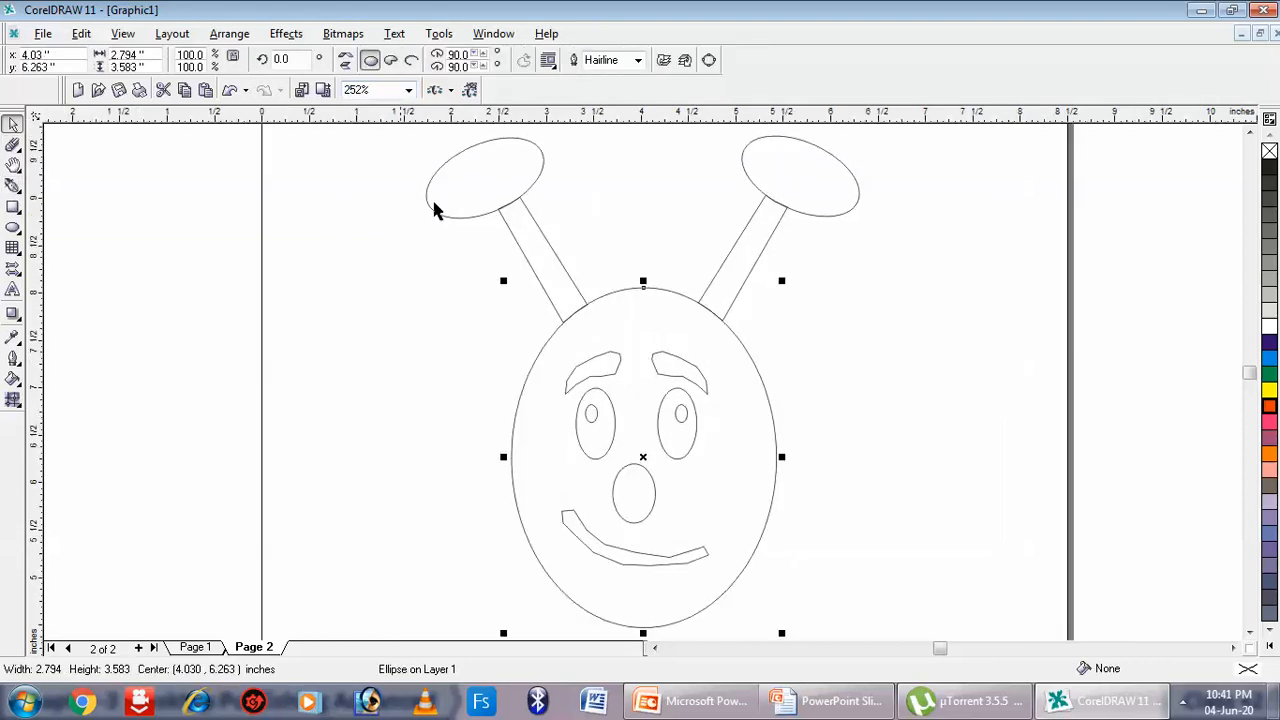
scroll(797, 481, "up", 2)
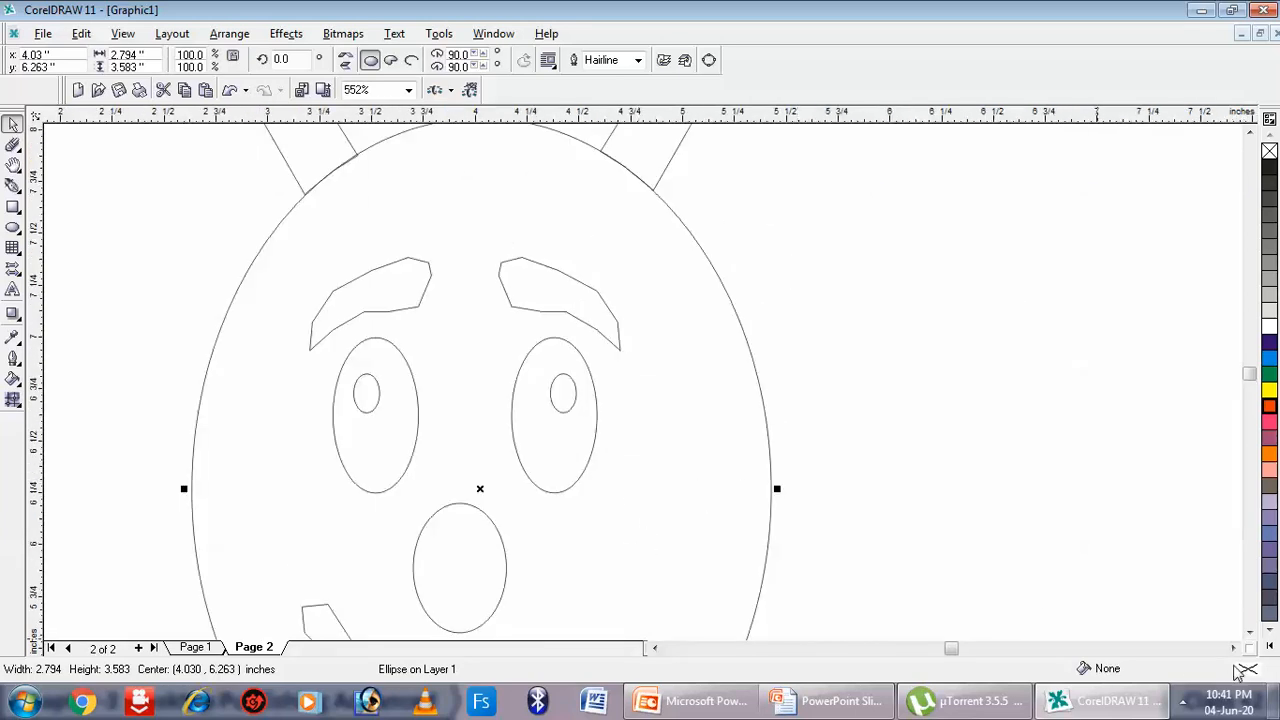
mouse_move(1252, 650)
left_mouse_down()
mouse_move(1228, 592)
mouse_move(1222, 612)
left_mouse_up()
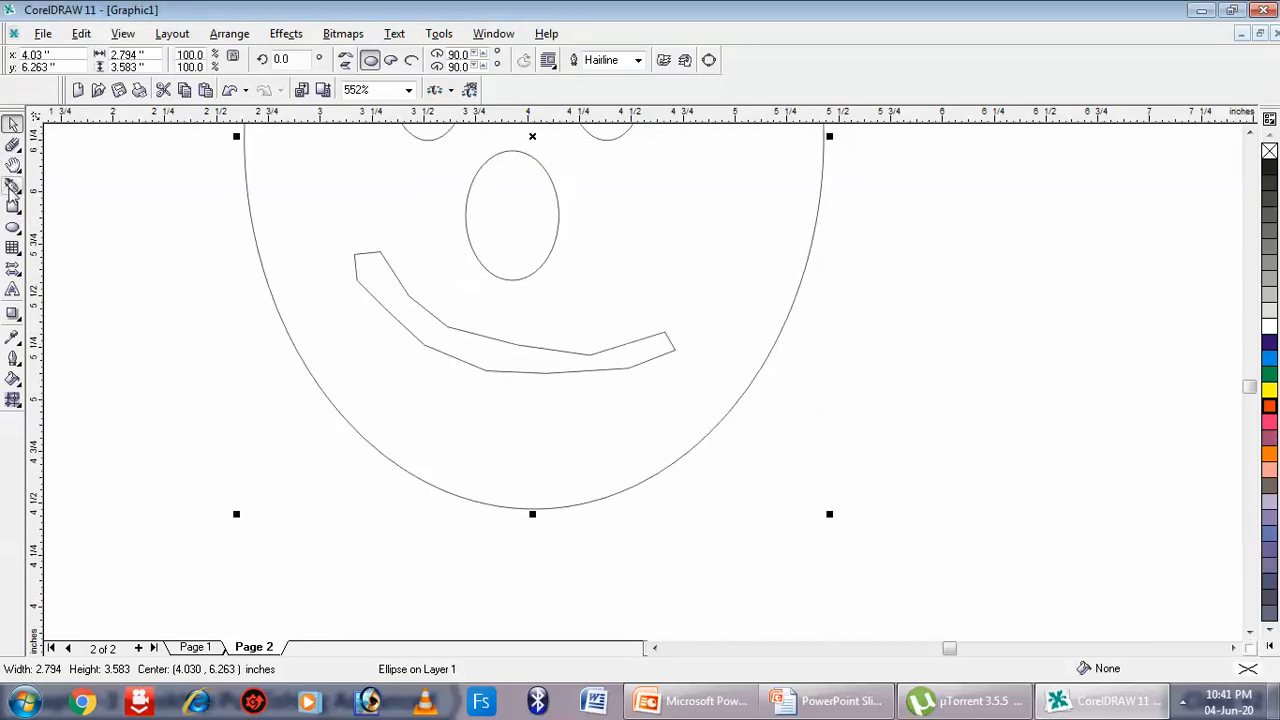
left_click(13, 186)
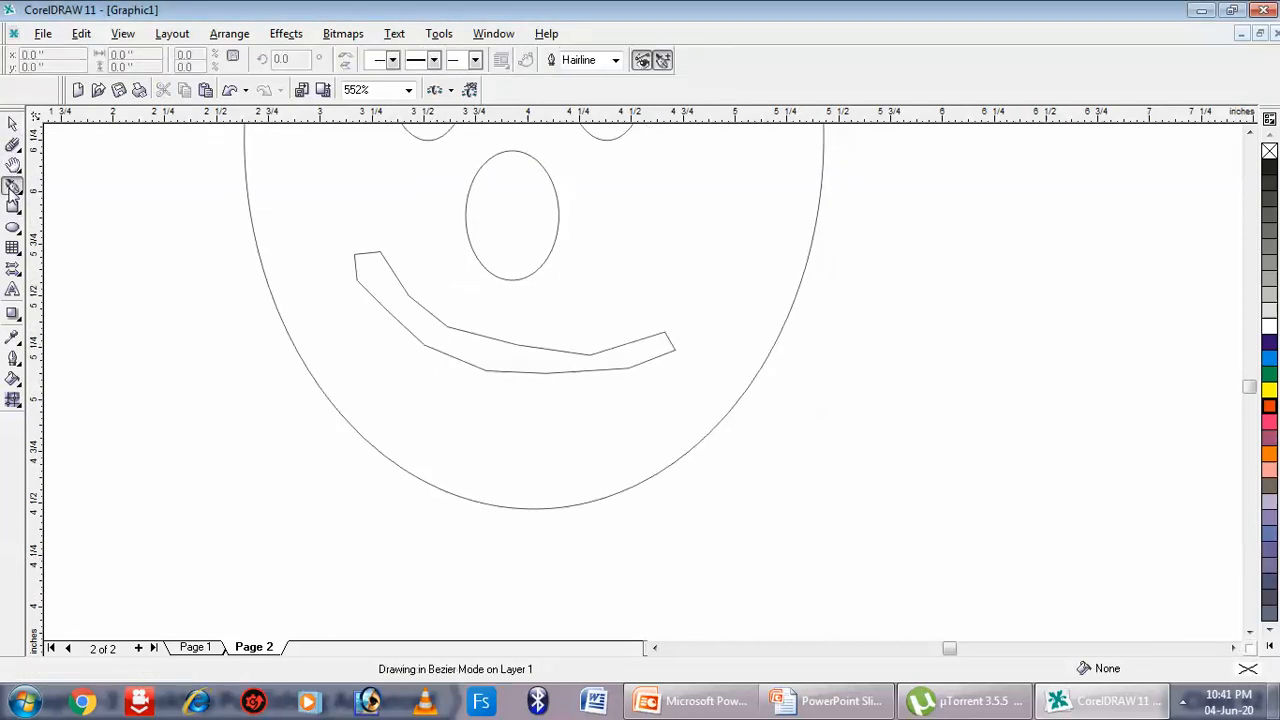
left_click(358, 283)
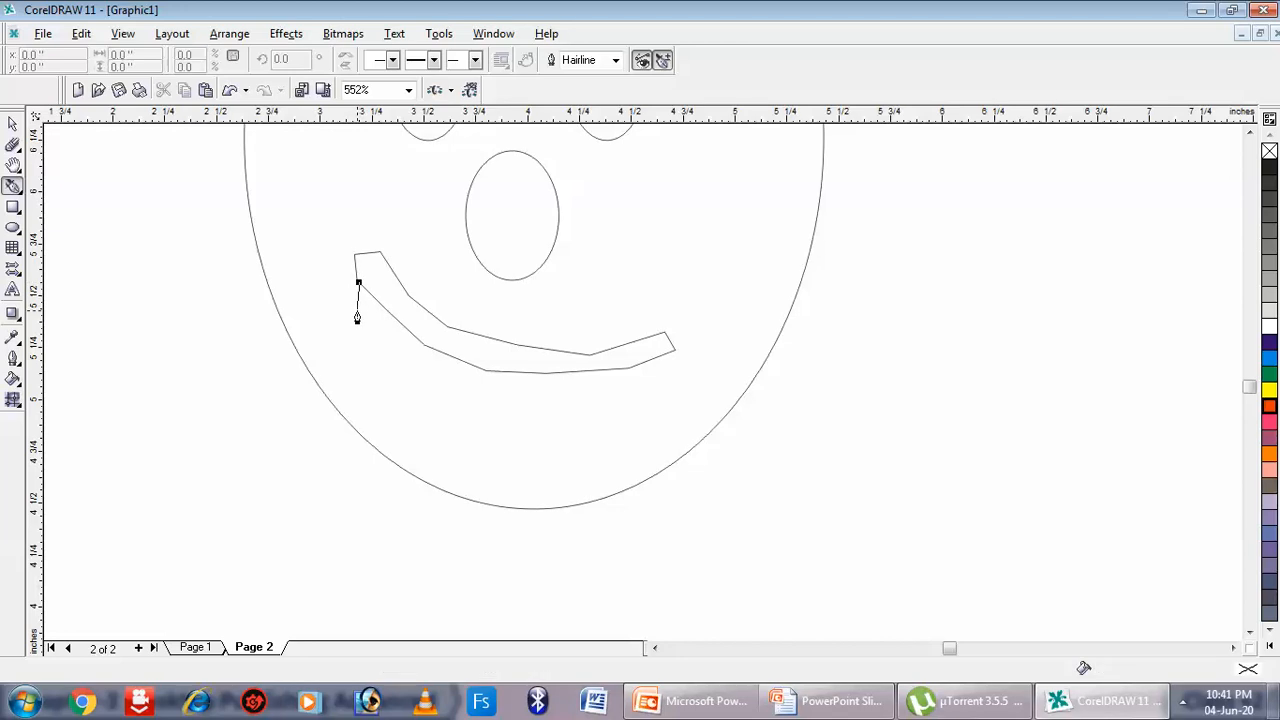
left_click(354, 318)
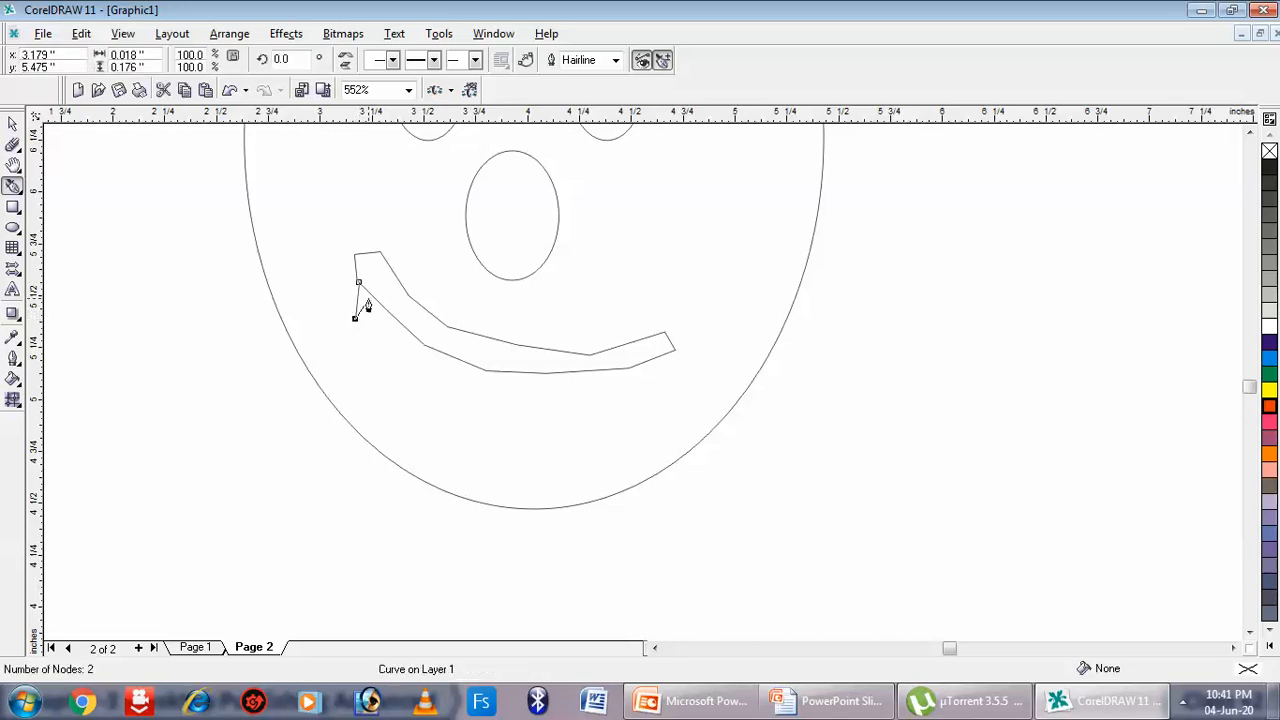
left_click(366, 292)
left_click(358, 285)
Add the second and third closed triangular teeth, about 0.17 inches tall, along the mouth's steep left lower edge
left_click_drag(375, 300, 369, 342)
left_click(370, 336)
left_click(390, 314)
left_click(375, 301)
left_click(396, 321)
left_click(392, 358)
left_click(410, 334)
left_click(397, 321)
Draw the fourth and fifth triangular teeth, about 0.12 by 0.13 and 0.09 by 0.15 inches, beside the third on the mouth's lower edge
left_click(421, 345)
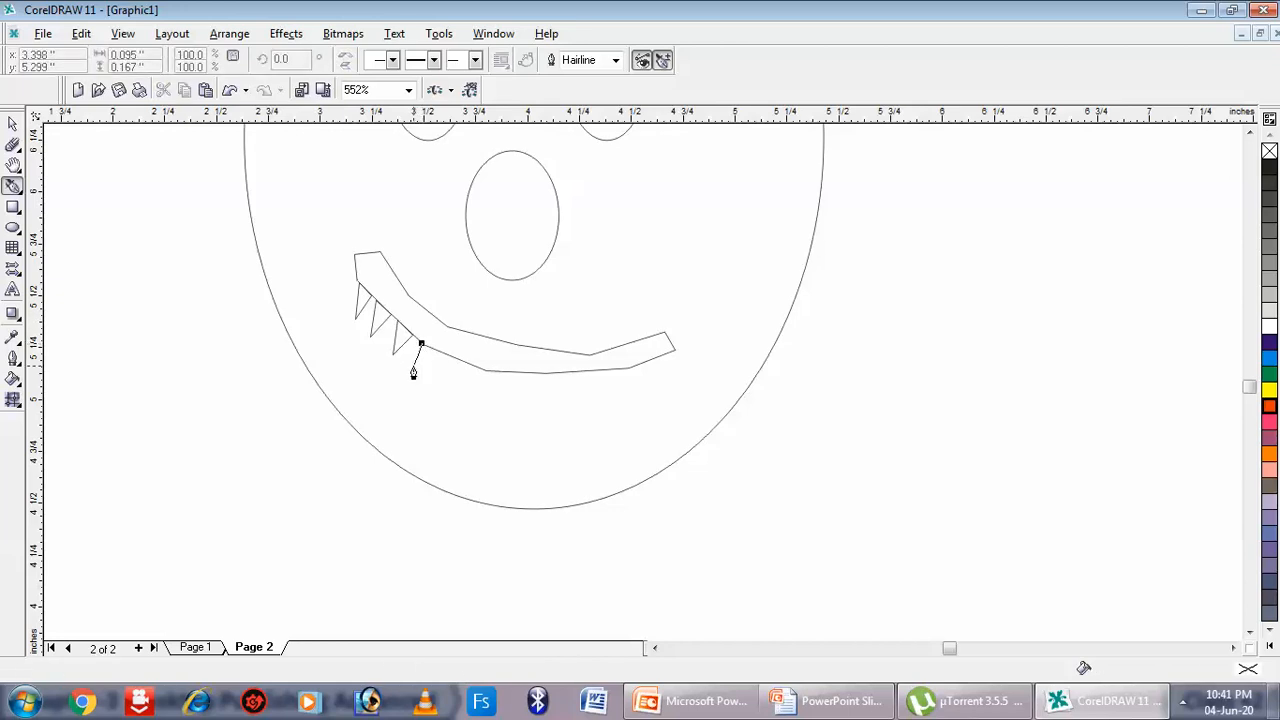
left_click(413, 369)
left_click(428, 354)
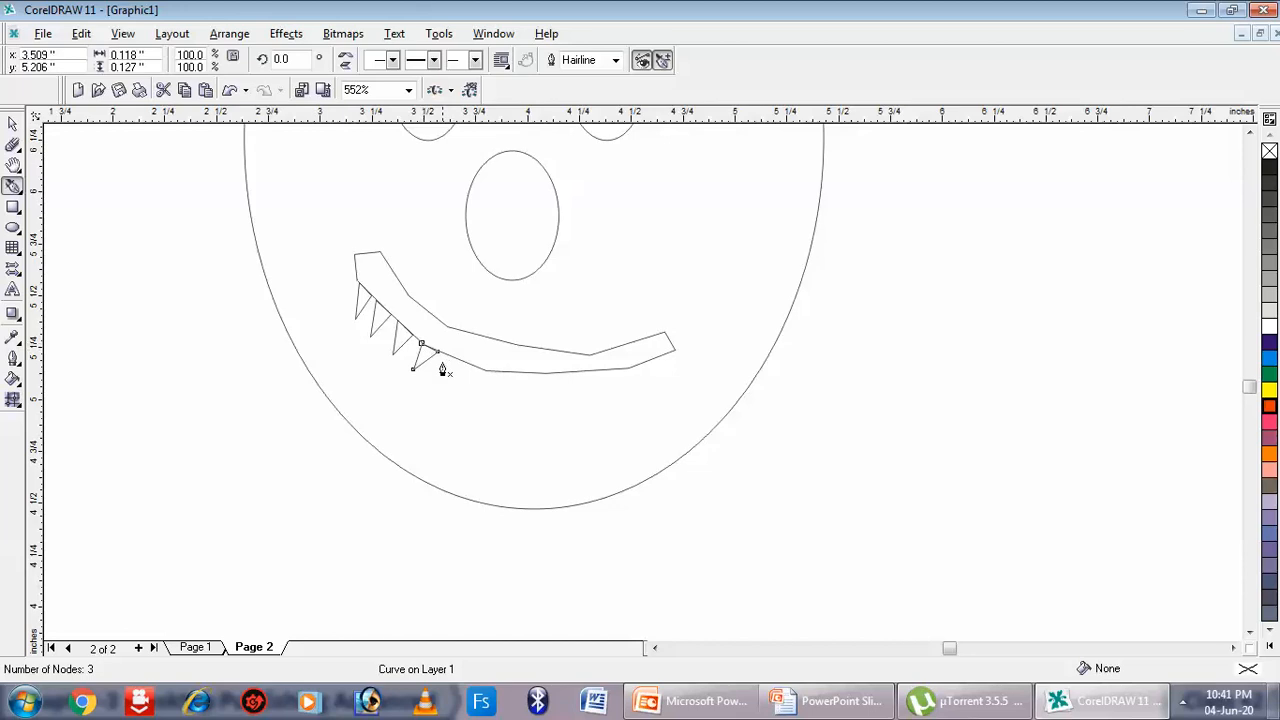
left_click(448, 356)
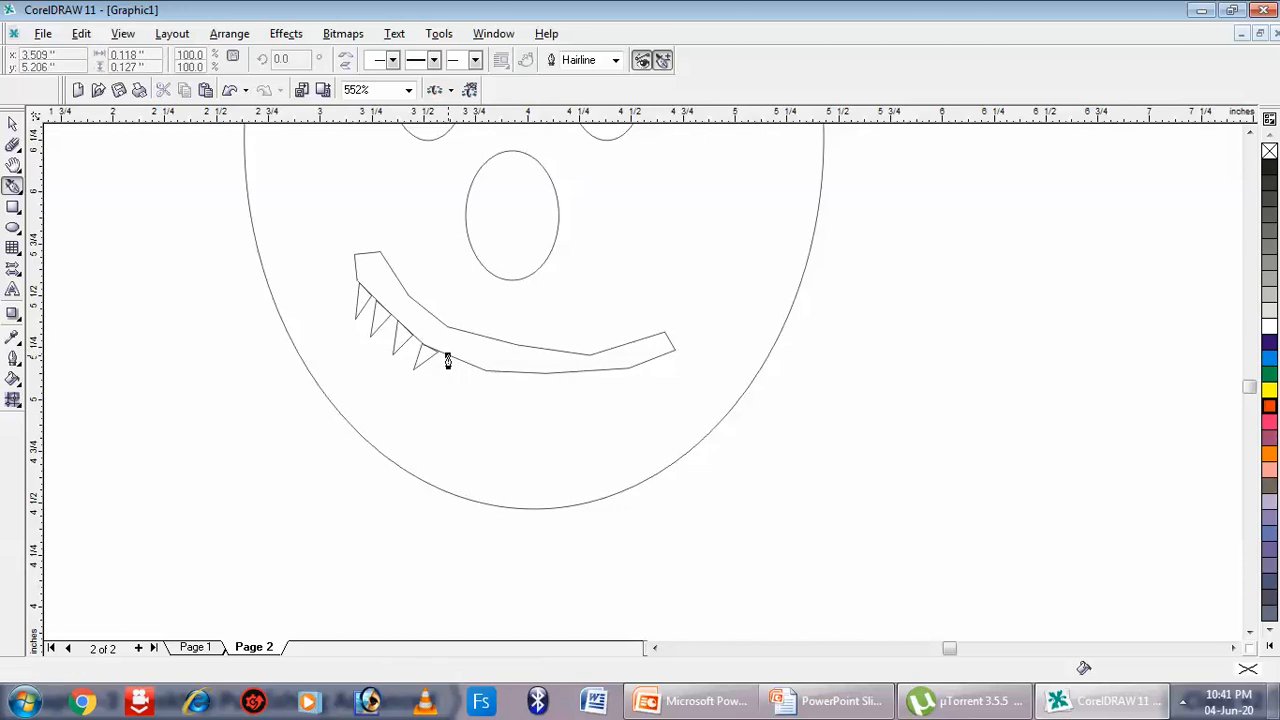
left_click(448, 385)
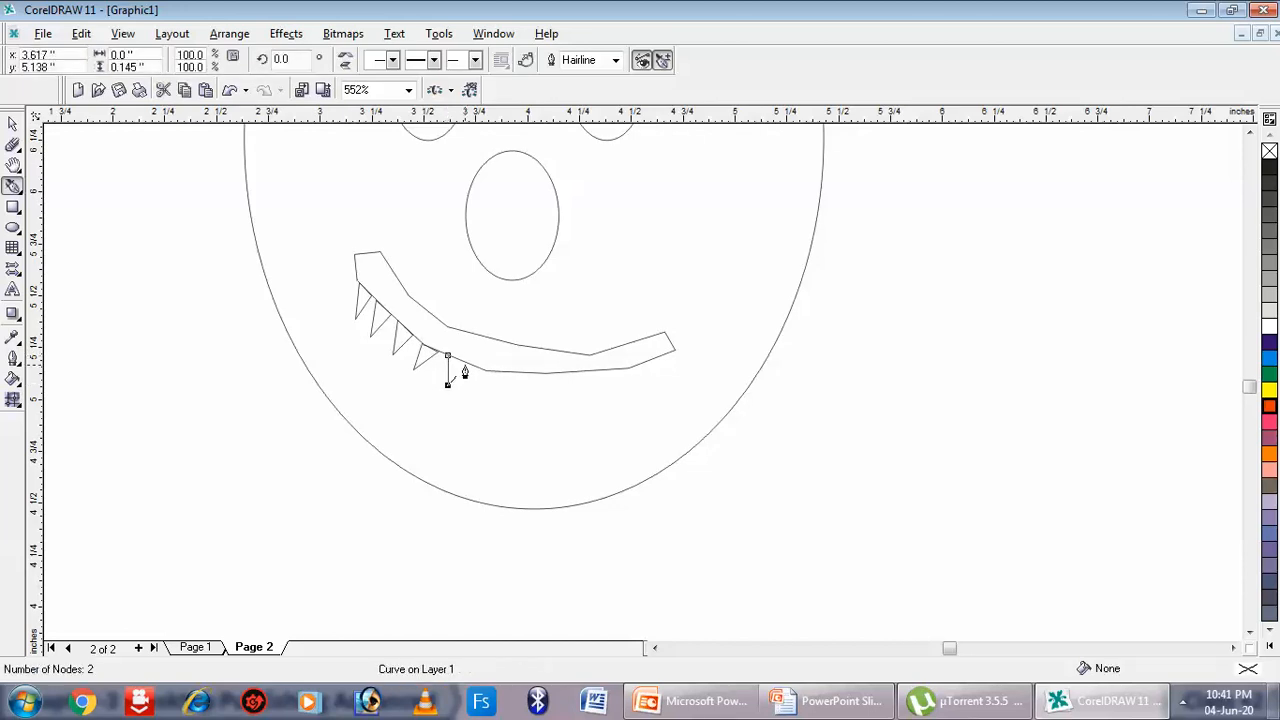
left_click(465, 364)
left_click(448, 357)
Draw the sixth and seventh triangular teeth, each about 0.1 by 0.14 inches, below the middle of the mouth
left_click(485, 373)
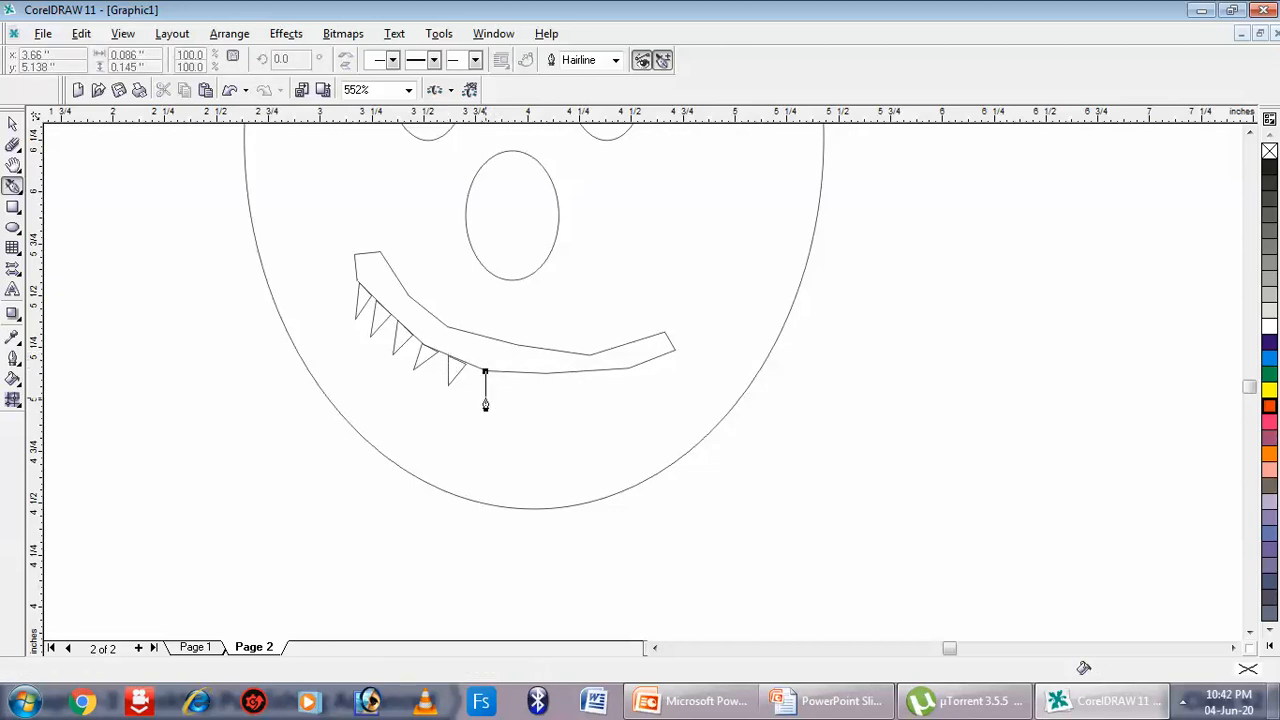
left_click(485, 398)
left_click(502, 373)
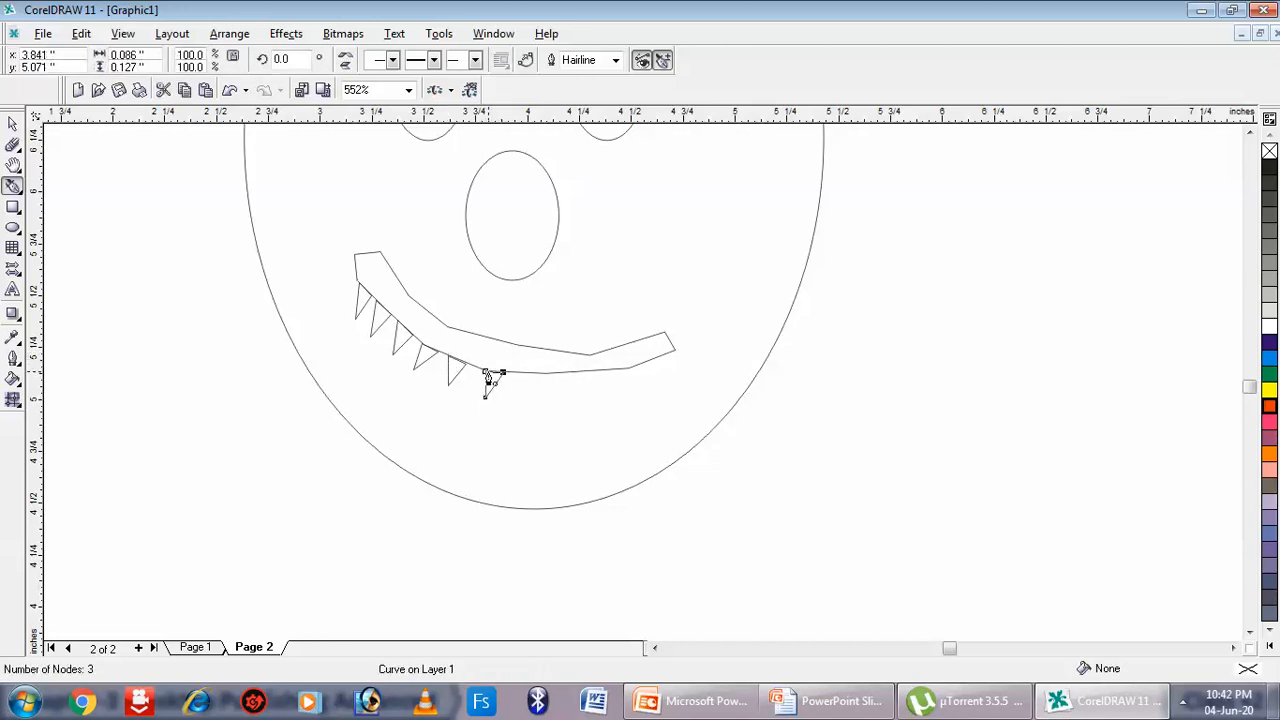
left_click(483, 373)
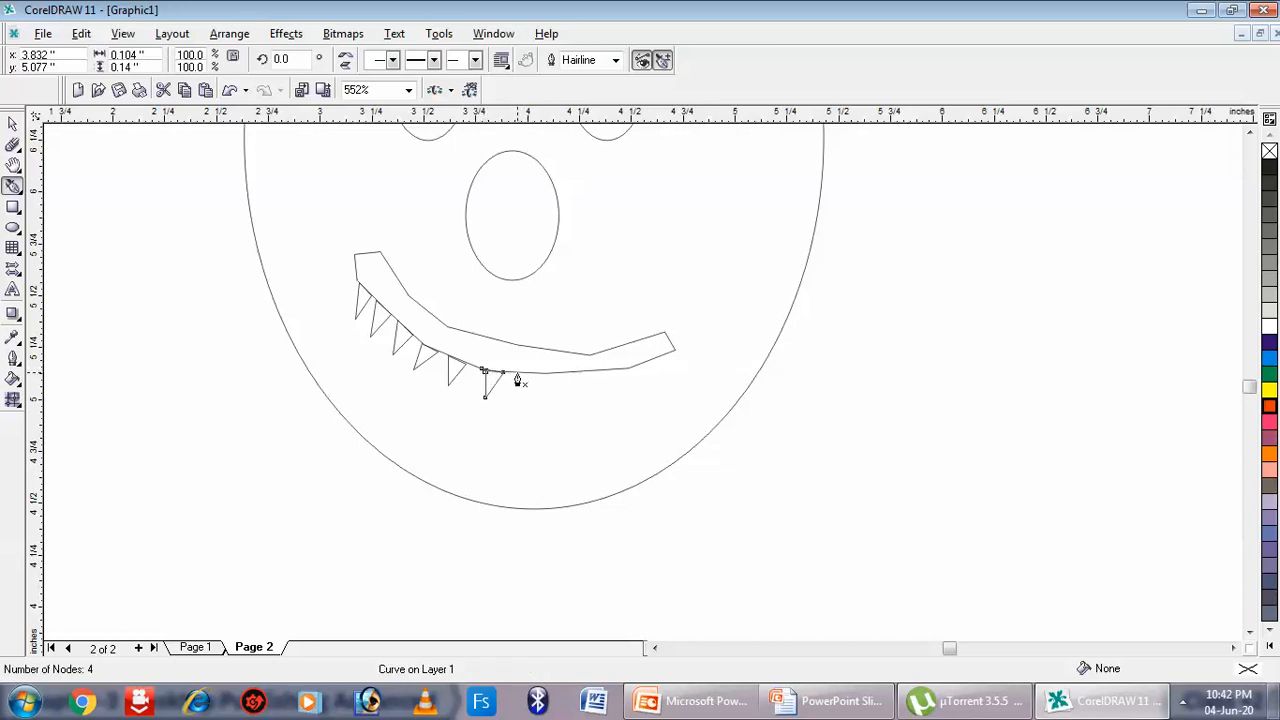
left_click(513, 375)
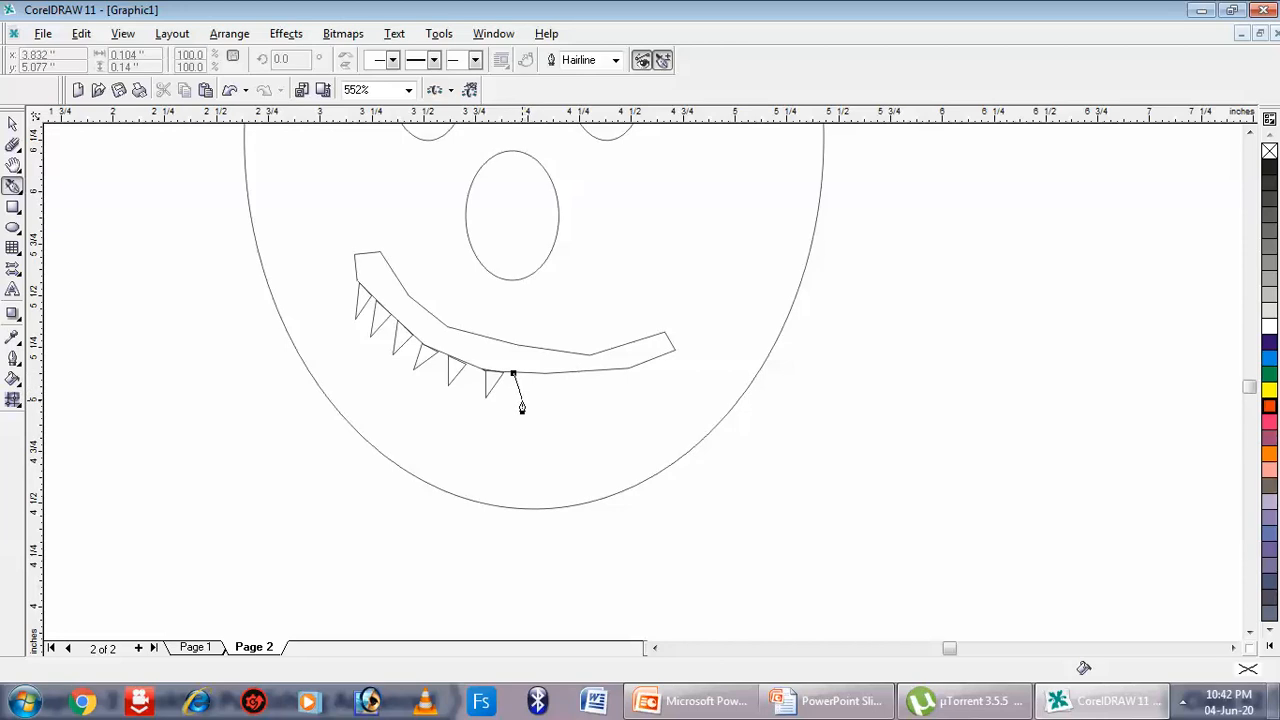
left_click(521, 398)
left_click(533, 374)
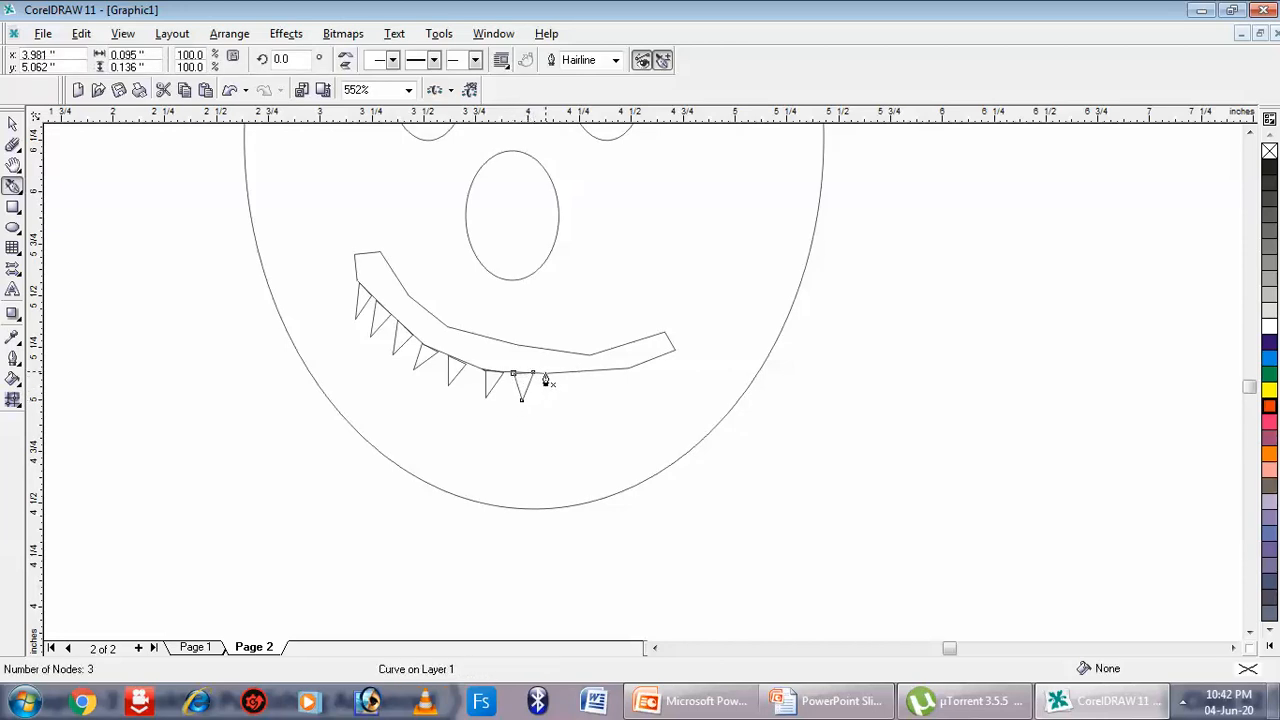
Draw the eighth and ninth triangular teeth, each about 0.1 by 0.15 inches, just right of the middle of the mouth
left_click(545, 379)
left_click(556, 400)
left_click(567, 374)
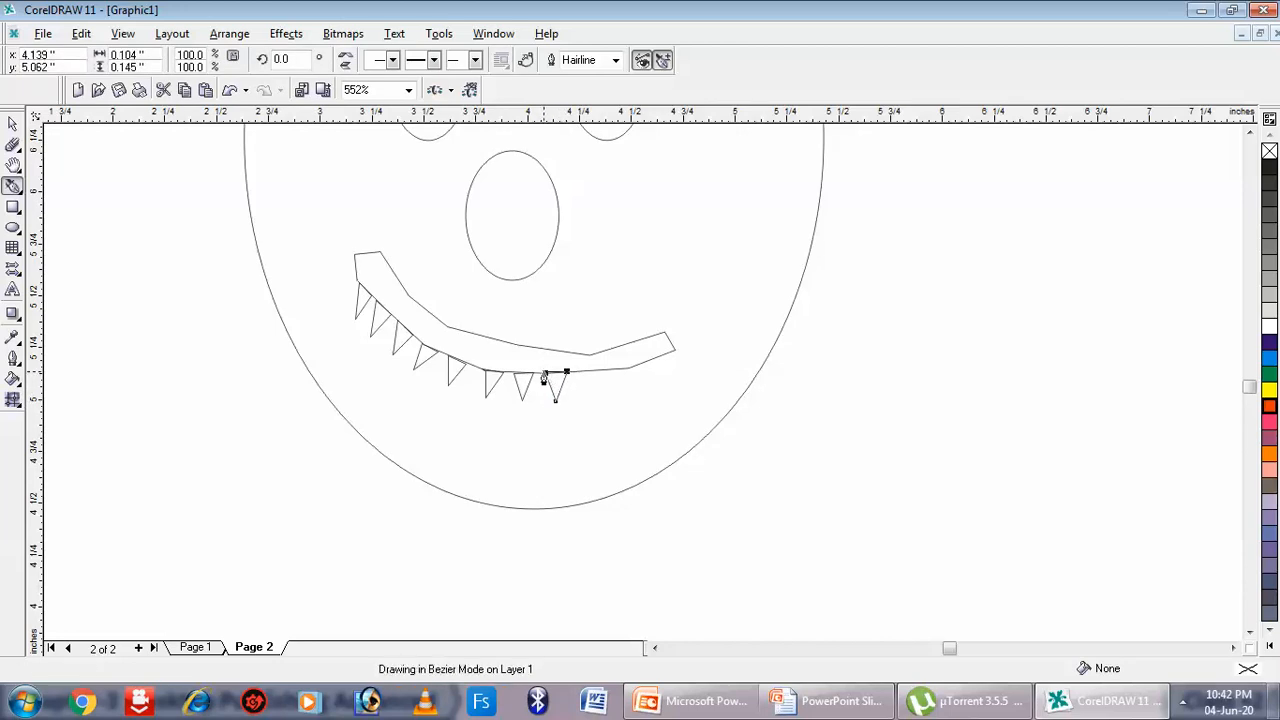
left_click(580, 378)
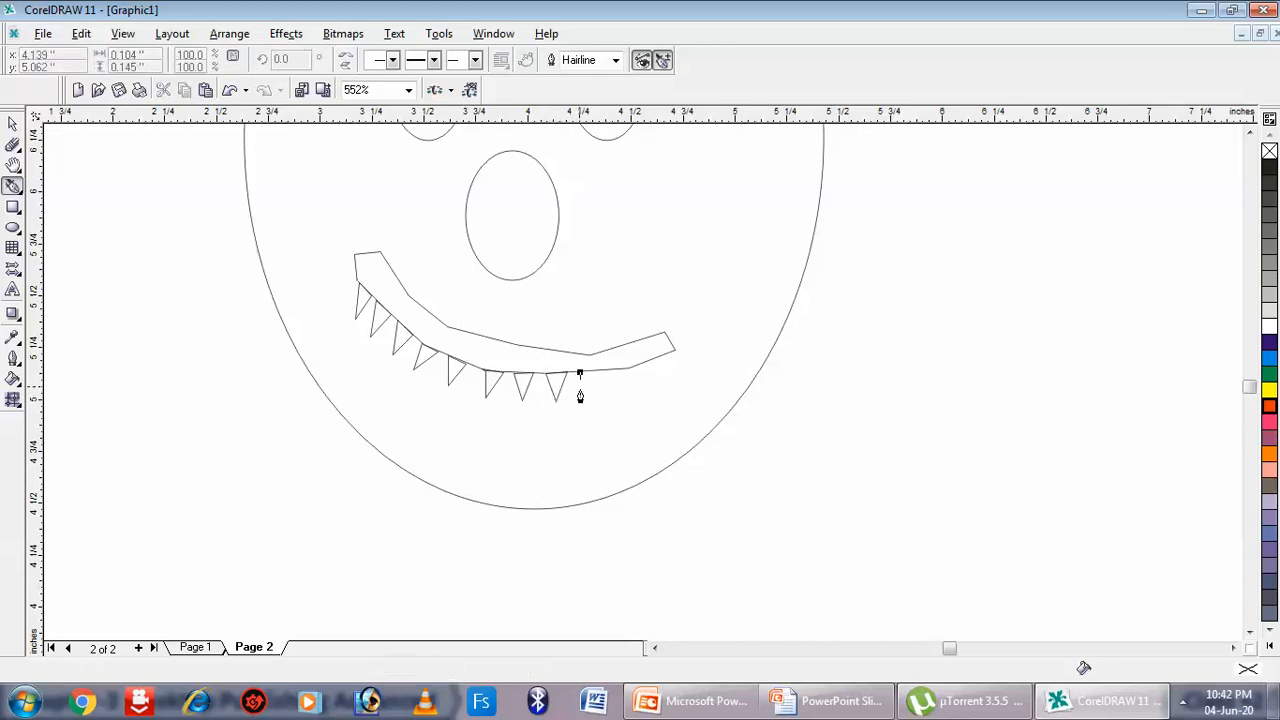
left_click(588, 399)
left_click(600, 370)
left_click(579, 376)
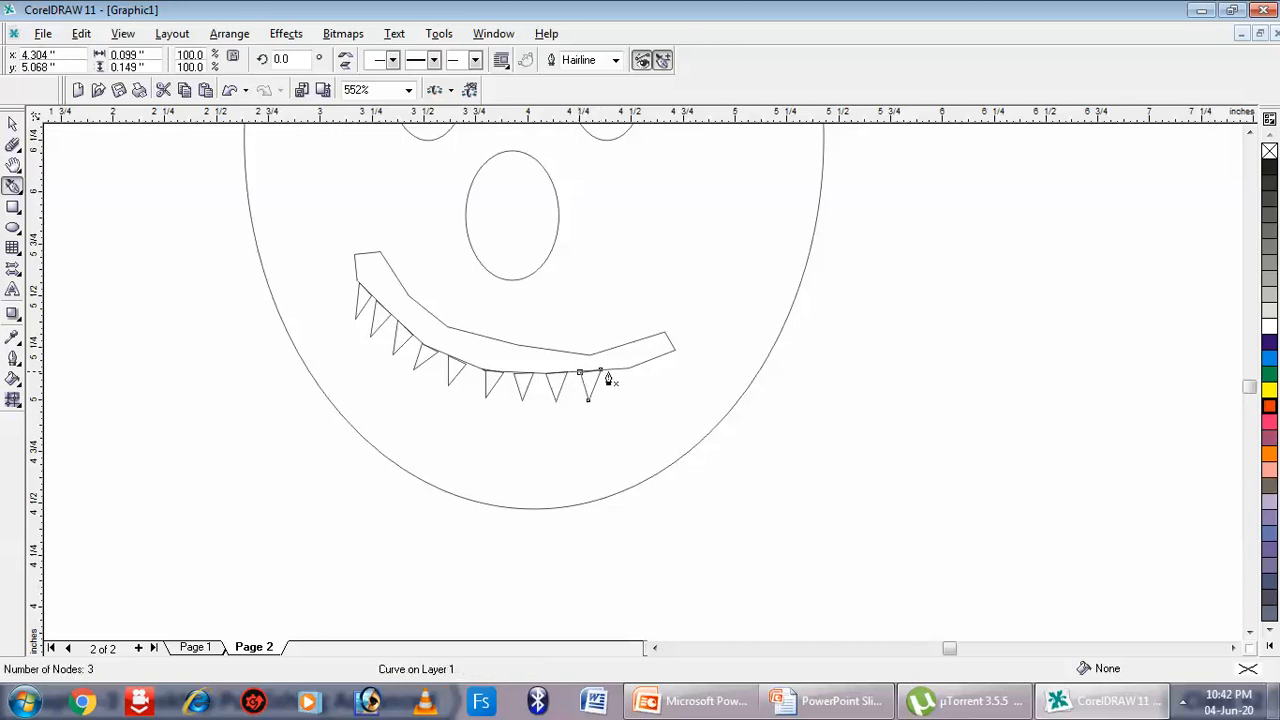
Draw the tenth triangular tooth, about 0.09 by 0.15 inches, where the mouth's lower edge starts rising to the right
left_click(613, 371)
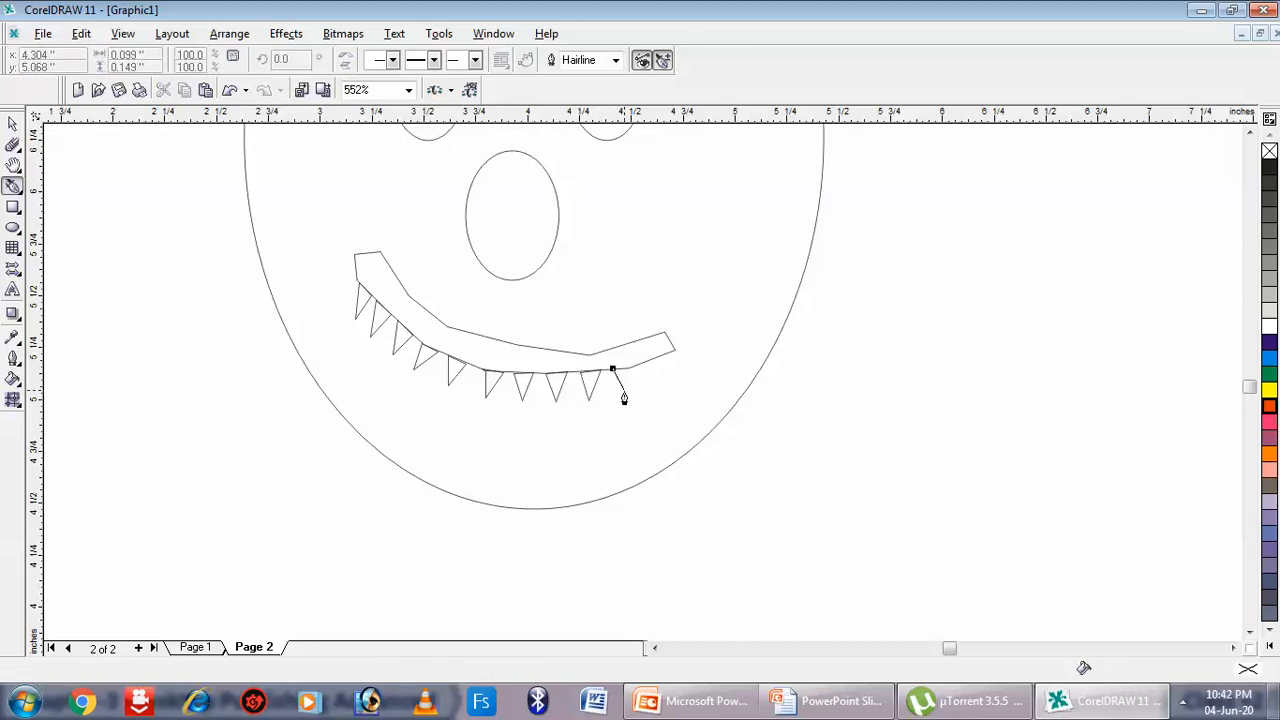
left_click(623, 396)
left_click(631, 368)
left_click(613, 371)
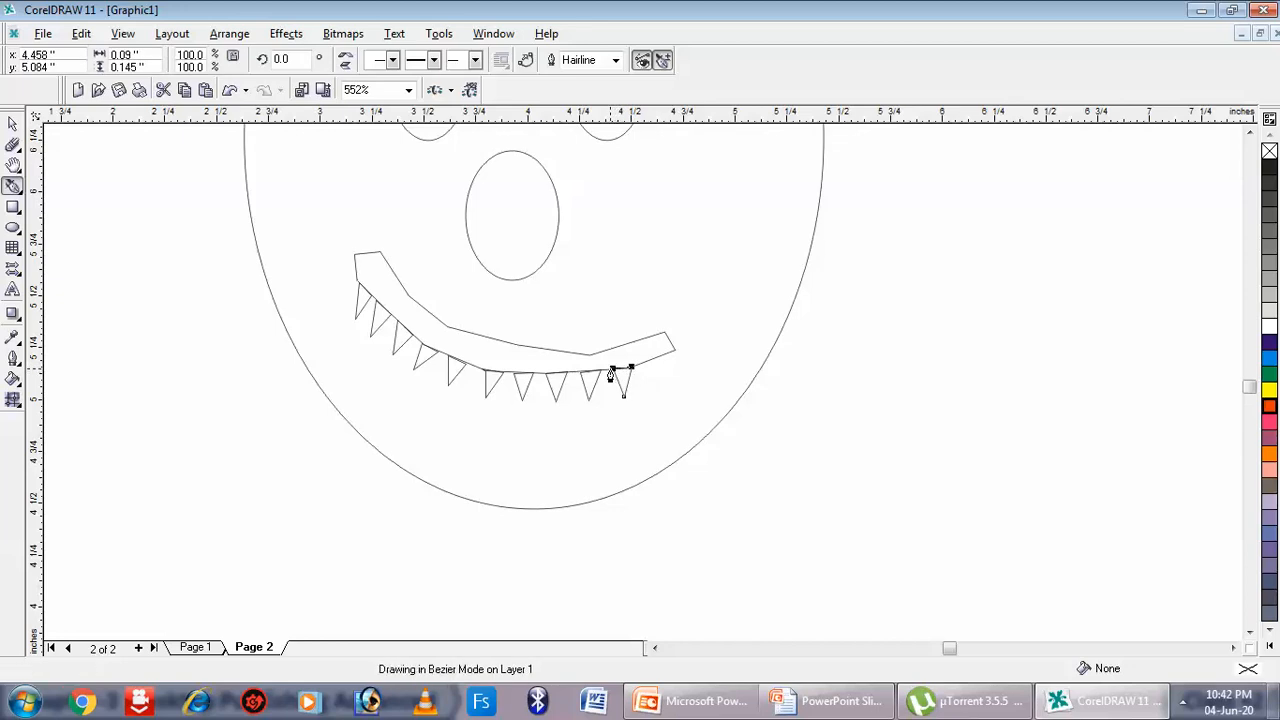
left_click(640, 365)
left_click(651, 388)
left_click(654, 357)
left_click(641, 368)
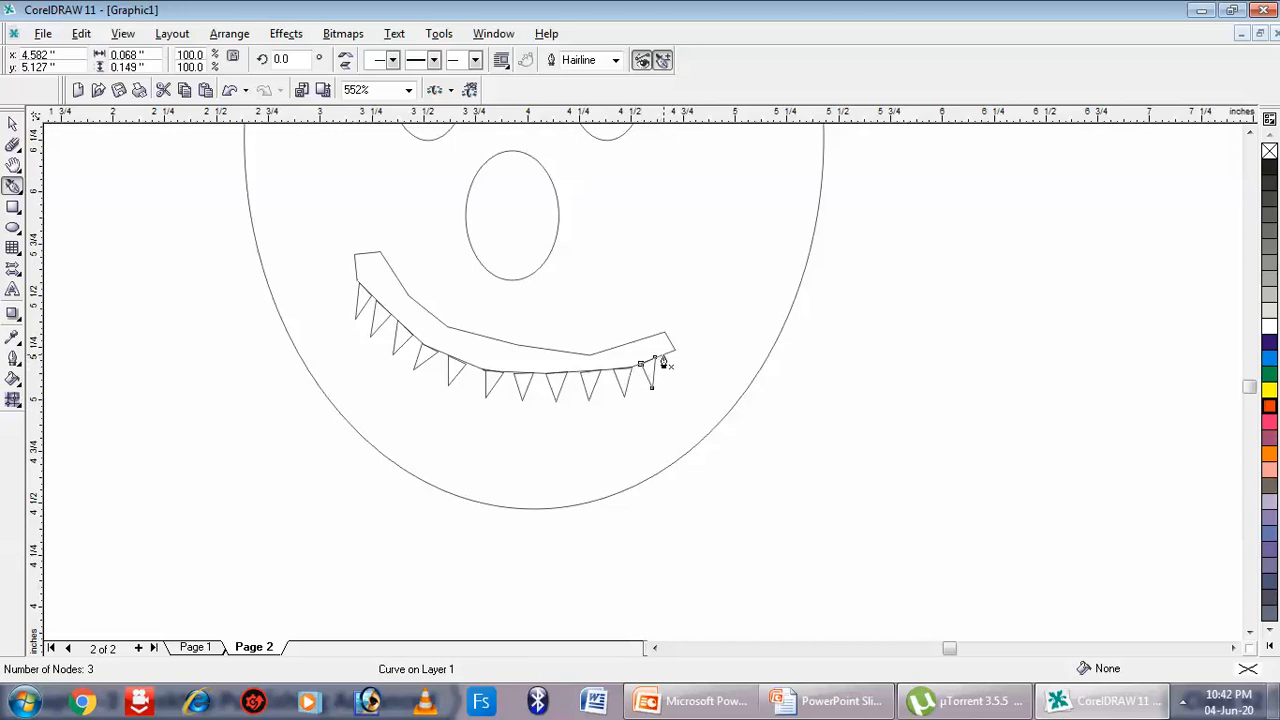
left_click(656, 358)
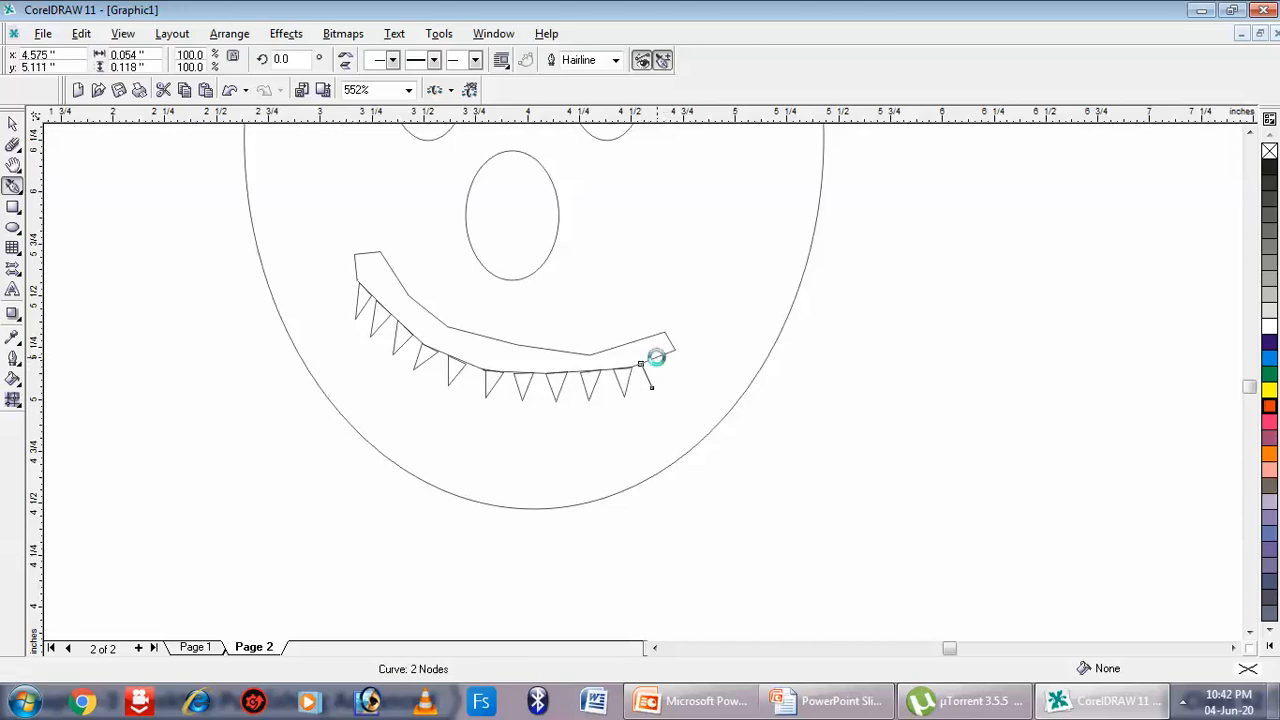
Draw the eleventh triangular tooth as a closed shape about 0.07 by 0.15 inches near the right end of the mouth
left_click(656, 358)
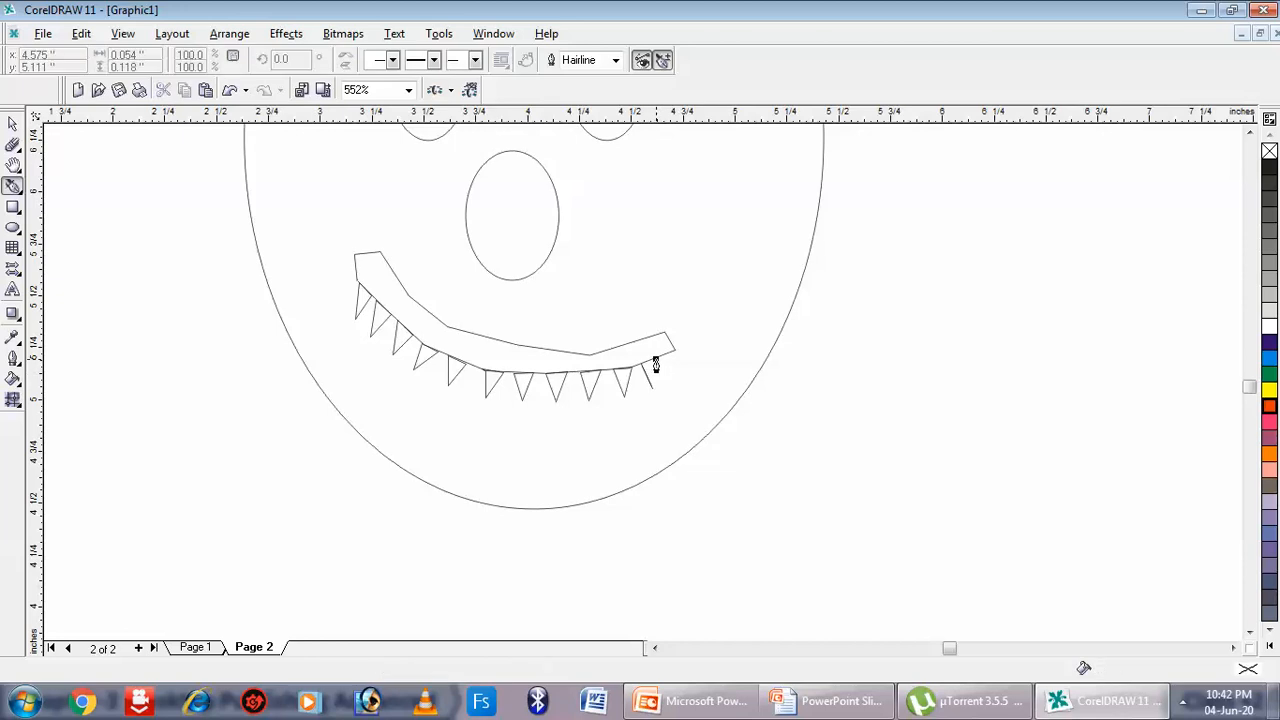
left_click(651, 389)
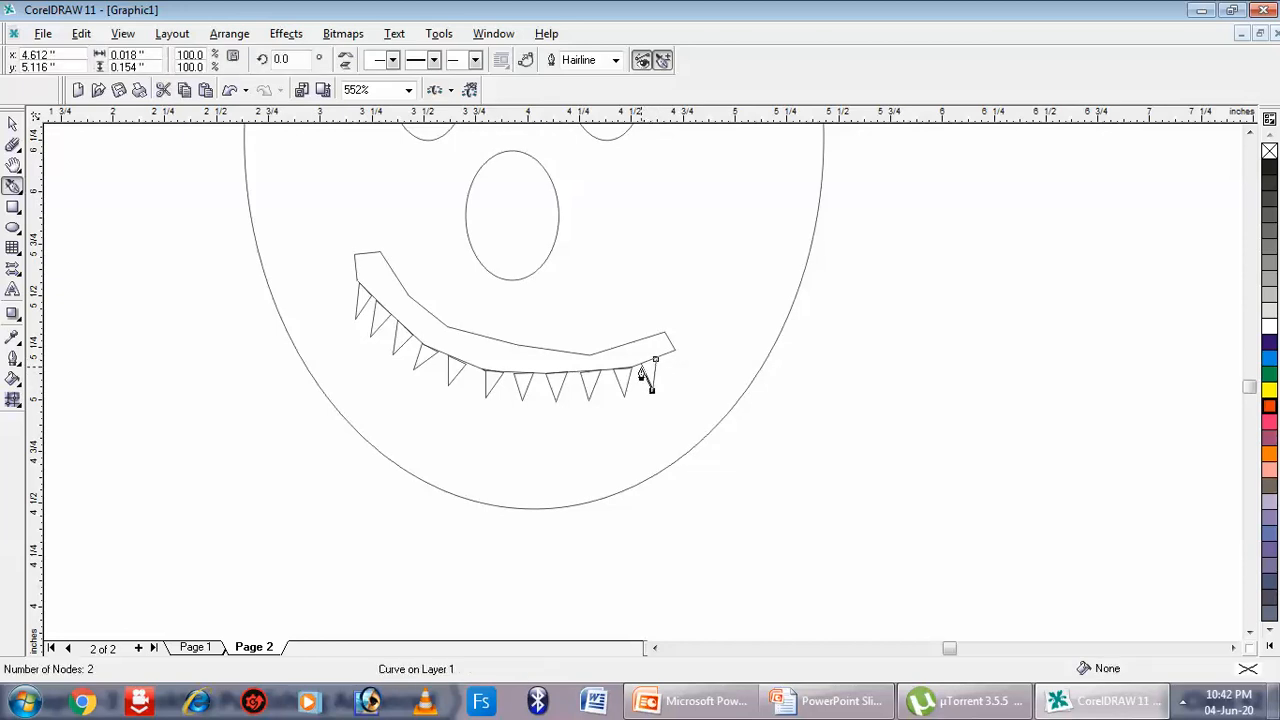
left_click(642, 365)
left_click(656, 358)
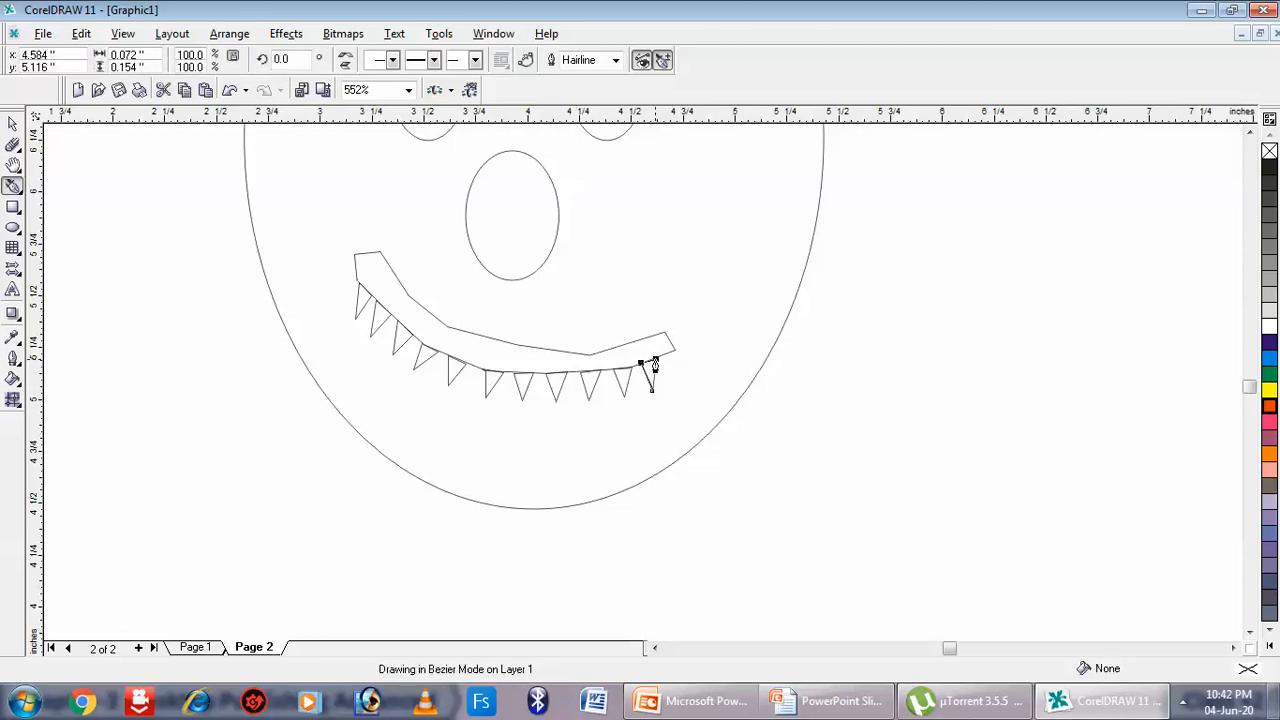
Draw the twelfth triangular tooth as a closed shape about 0.06 by 0.17 inches at the right end of the mouth
left_click(660, 357)
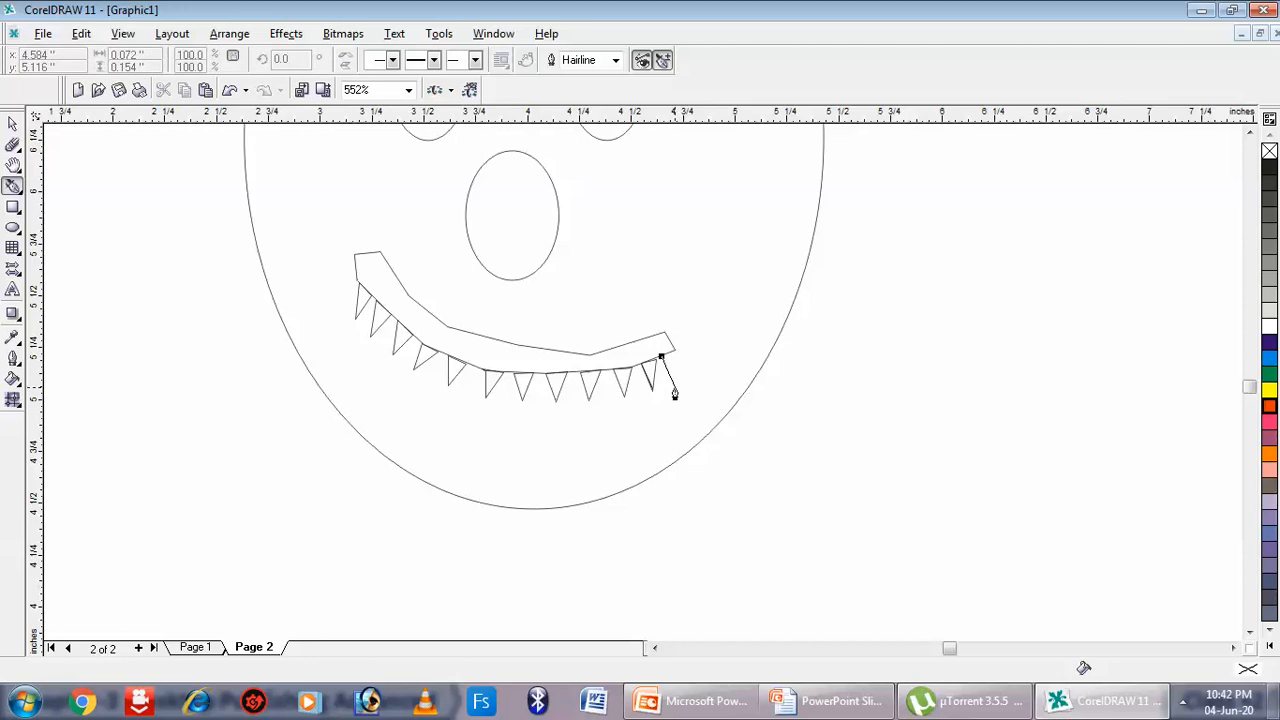
left_click(674, 386)
left_click(671, 355)
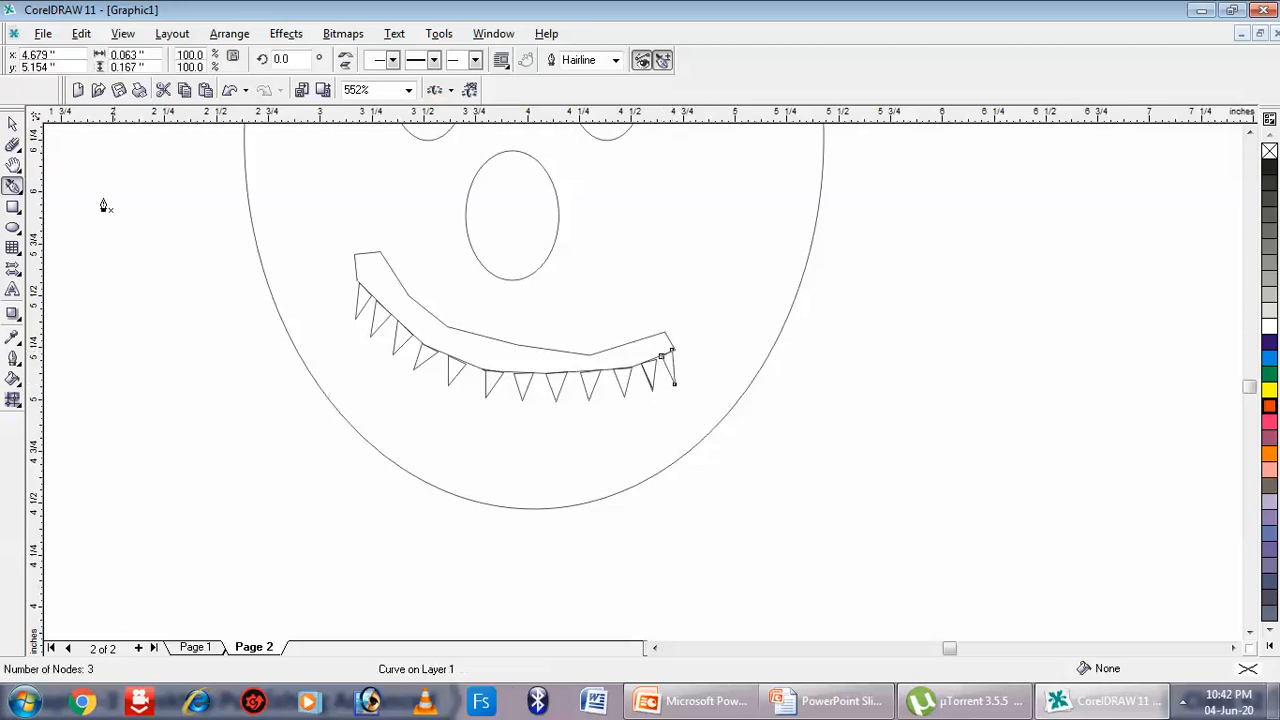
left_click(13, 122)
left_click(772, 459)
Fill both antenna groups and the large head ellipse with Chartreuse green
left_click(1249, 133)
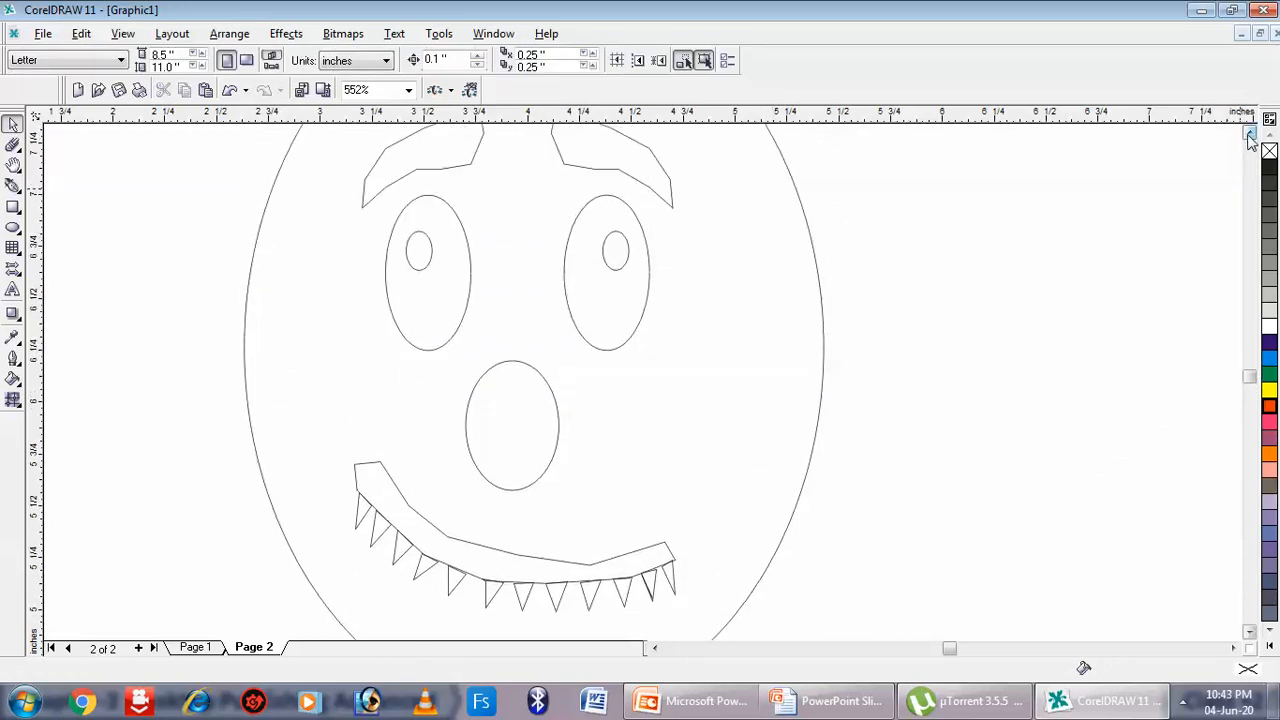
left_click(408, 90)
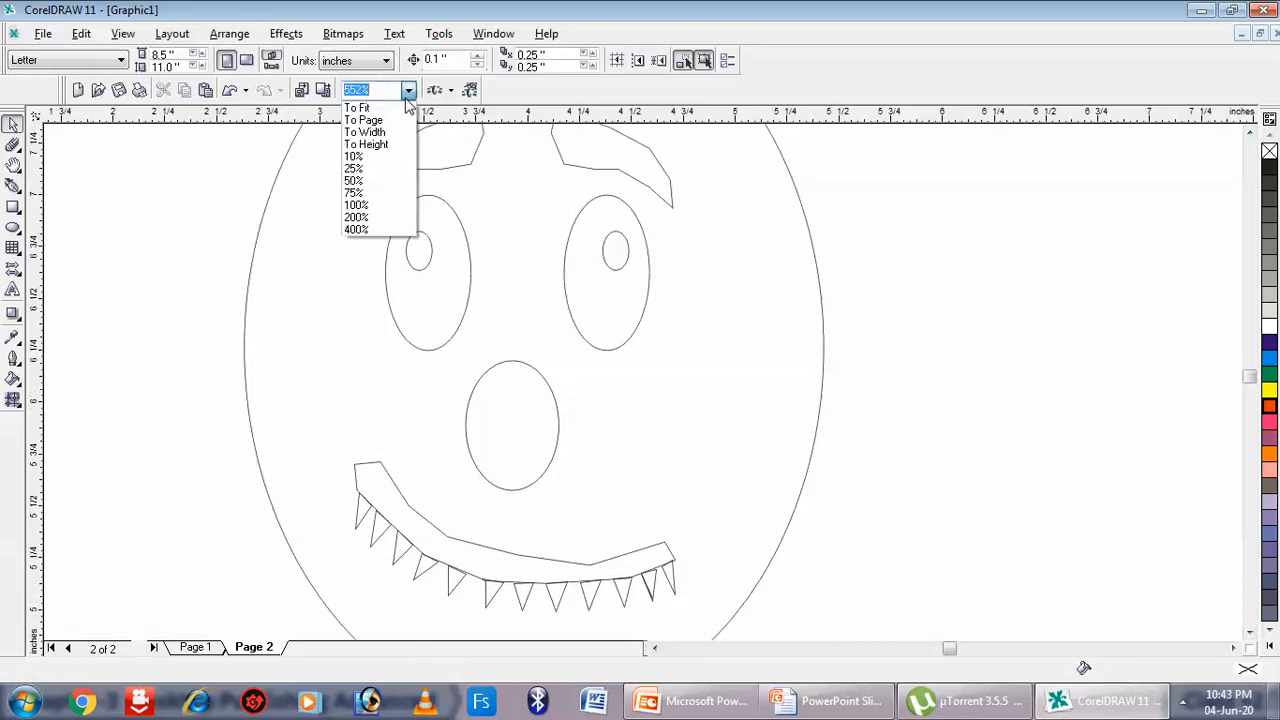
left_click(366, 132)
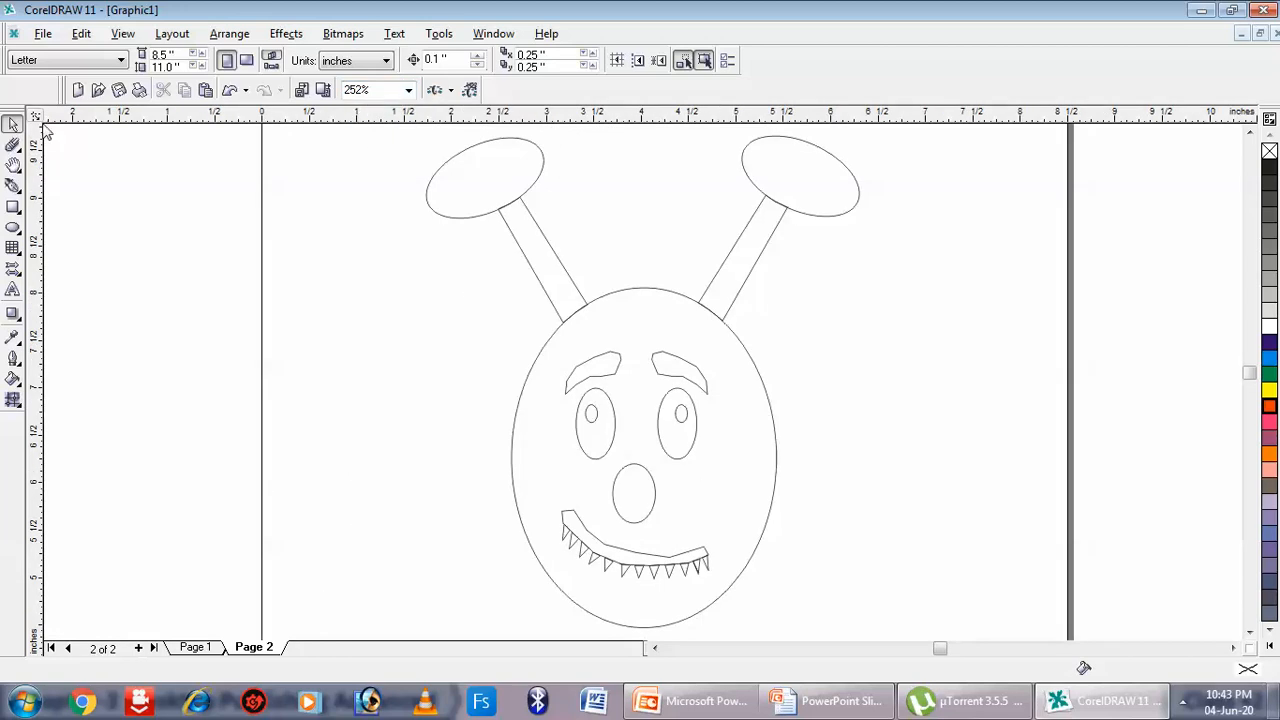
left_click(512, 210)
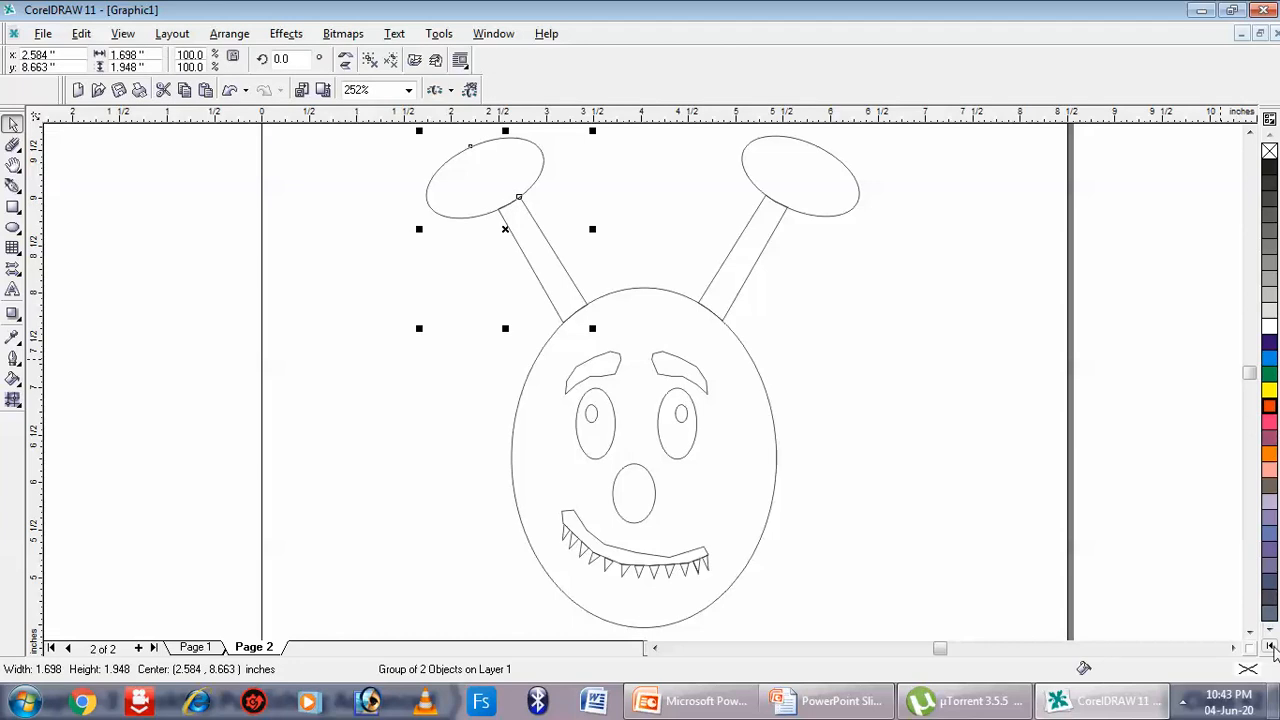
left_click(1270, 645)
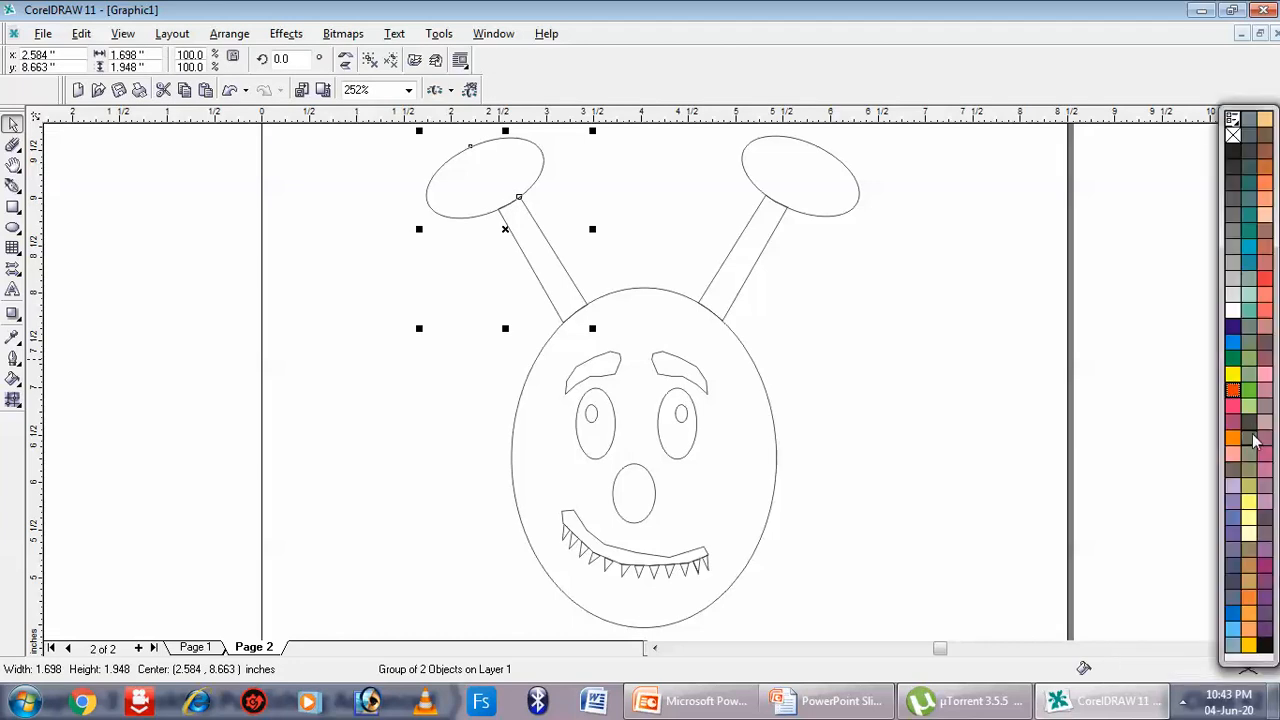
left_click(1249, 392)
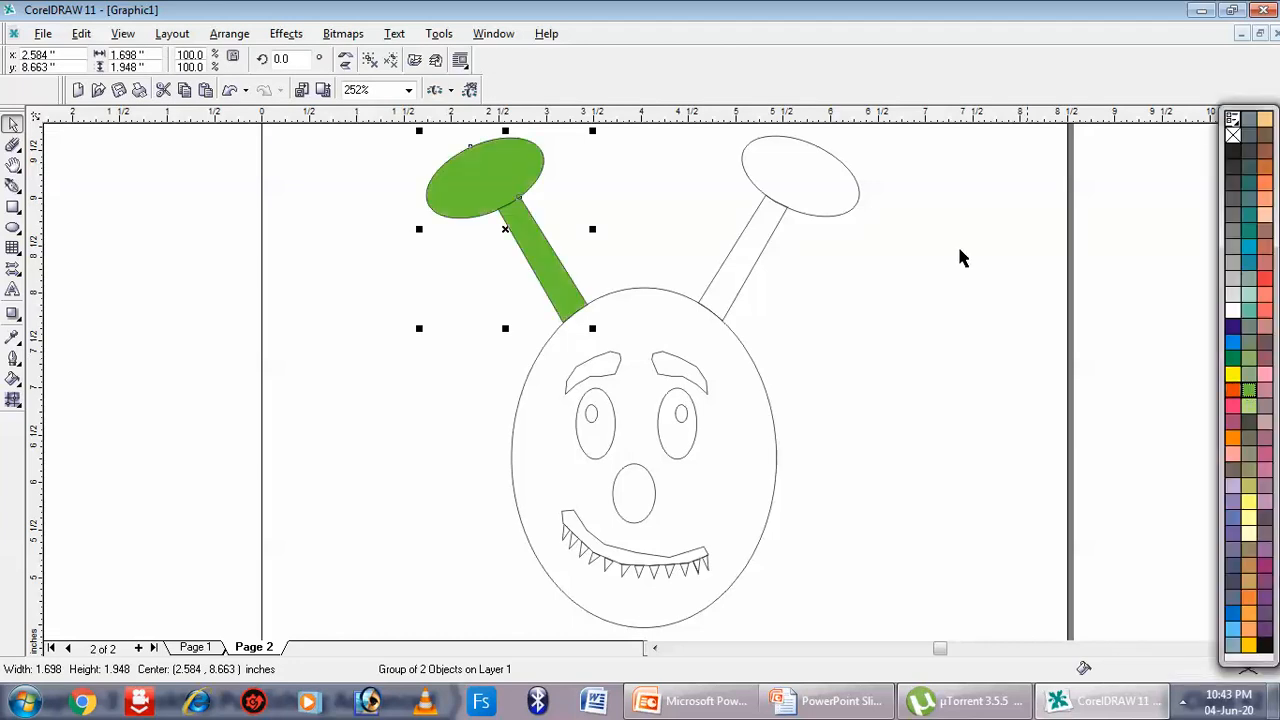
left_click(803, 217)
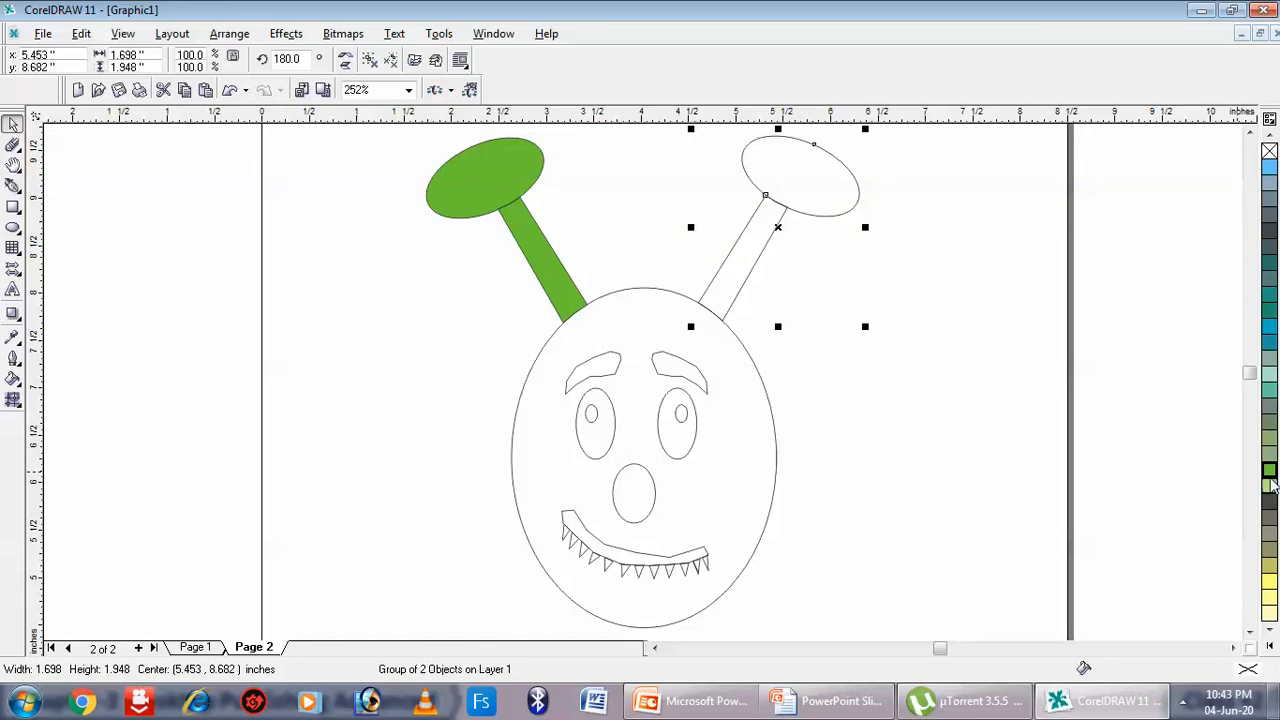
left_click(1270, 472)
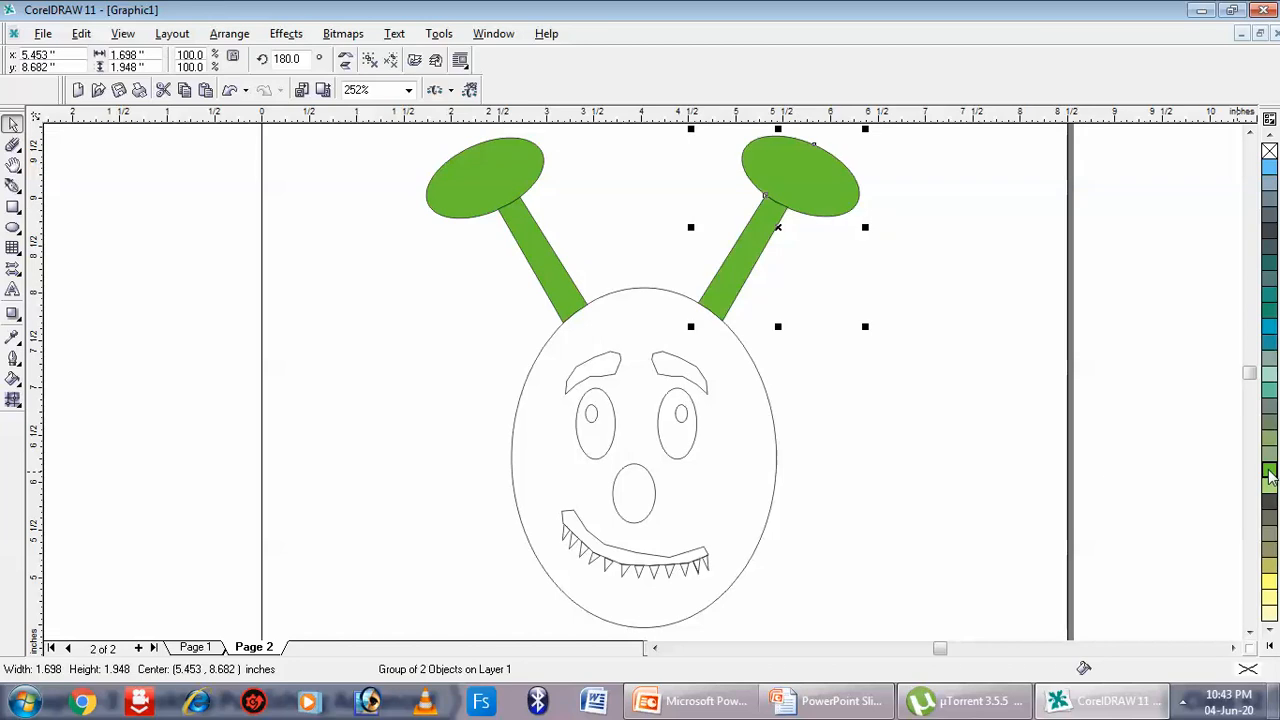
left_click(650, 288)
left_click(1270, 472)
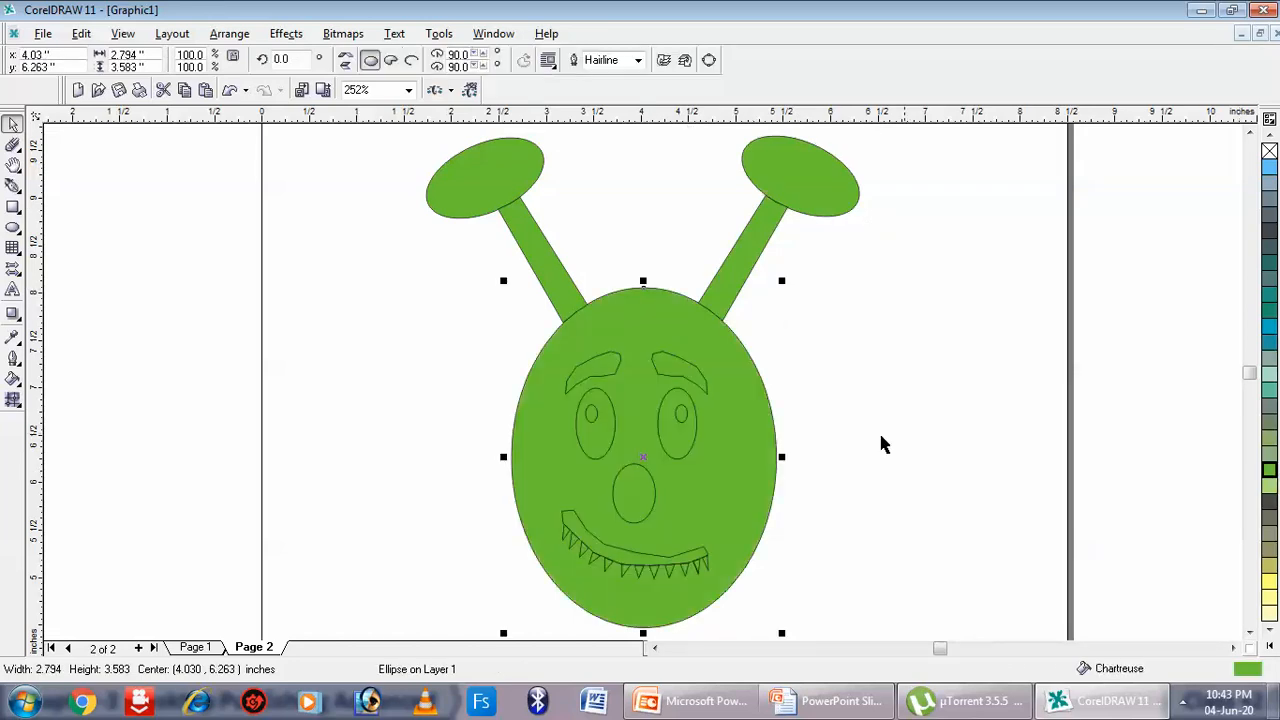
Ungroup all objects in the right eye and eyebrow group
left_click(666, 363)
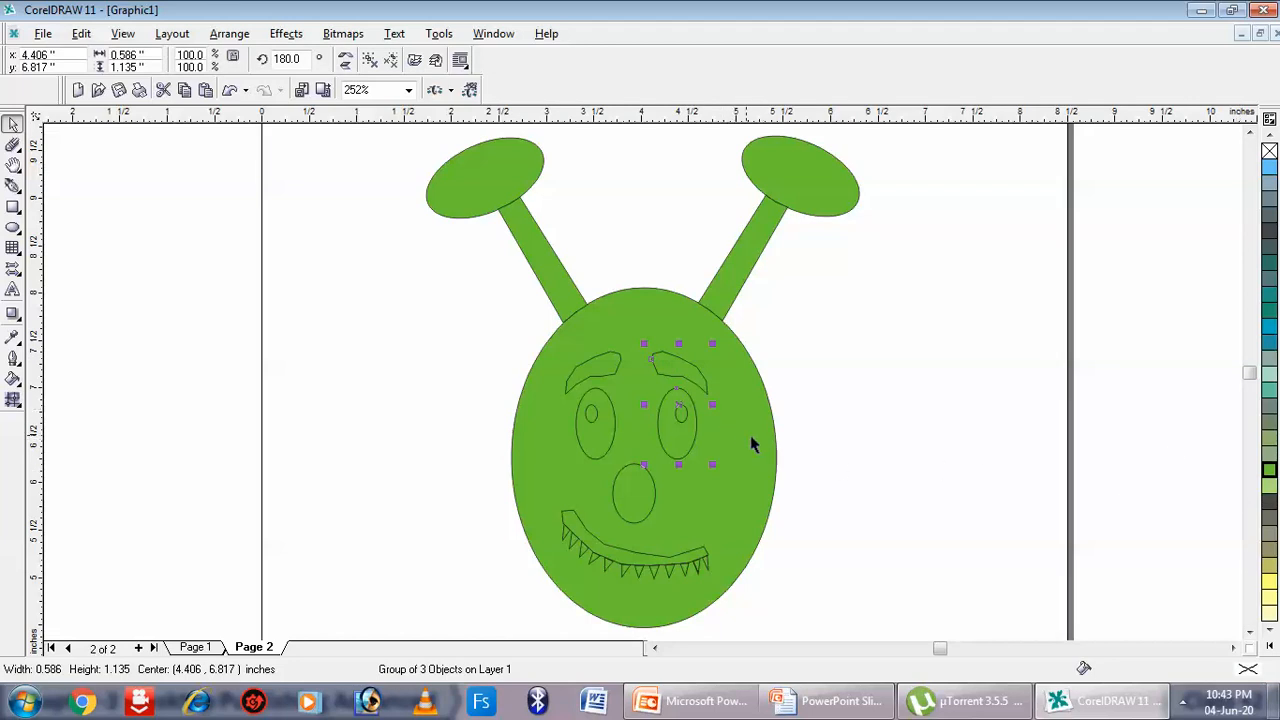
left_click(597, 377)
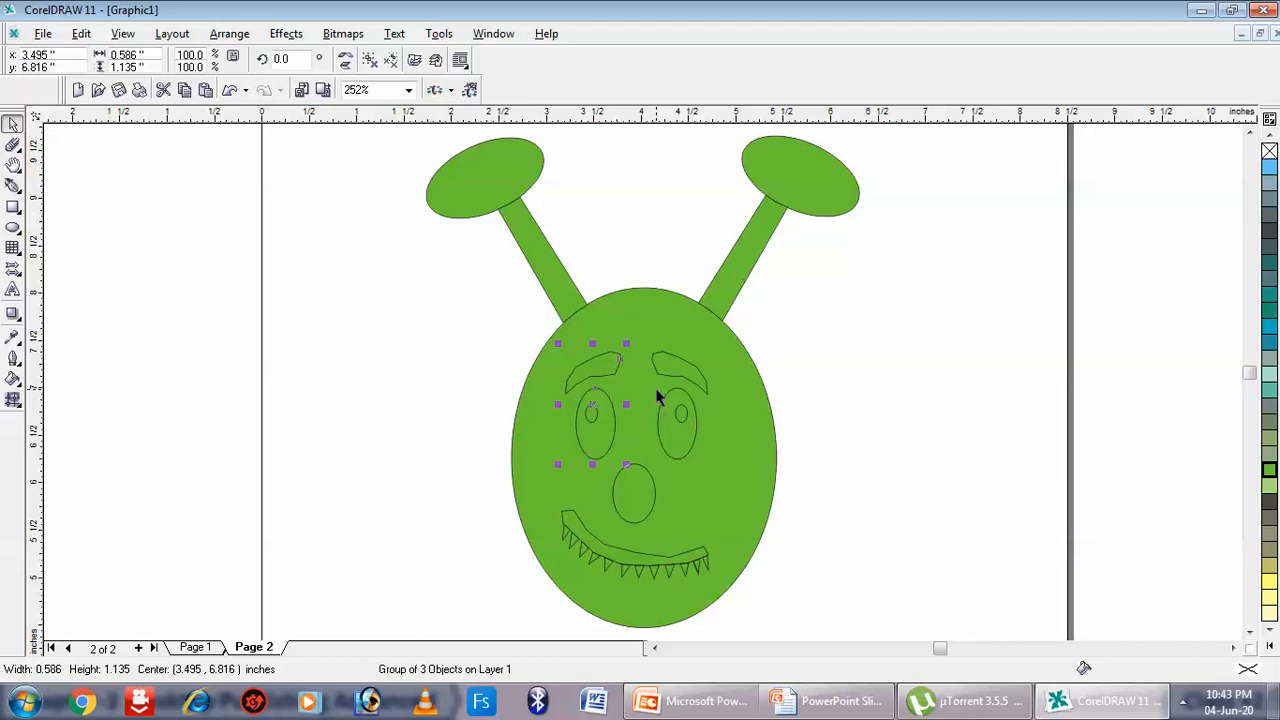
left_click(843, 420)
left_click(674, 368)
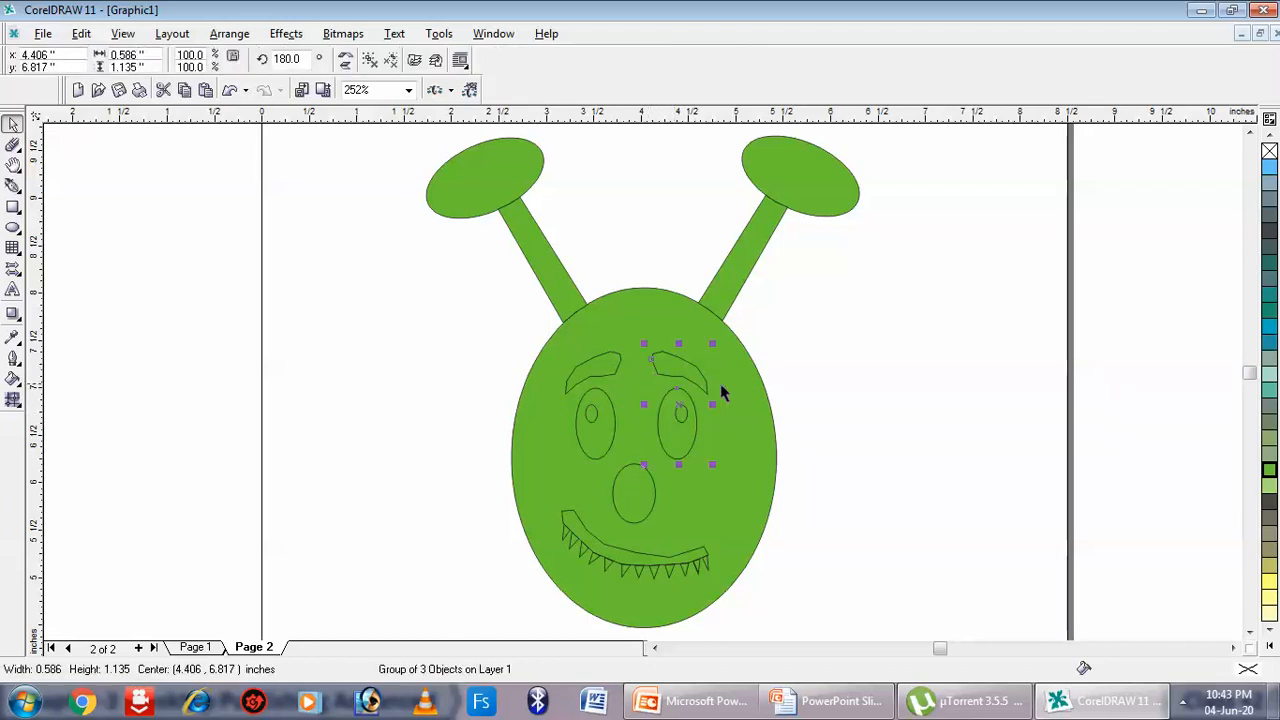
left_click(231, 36)
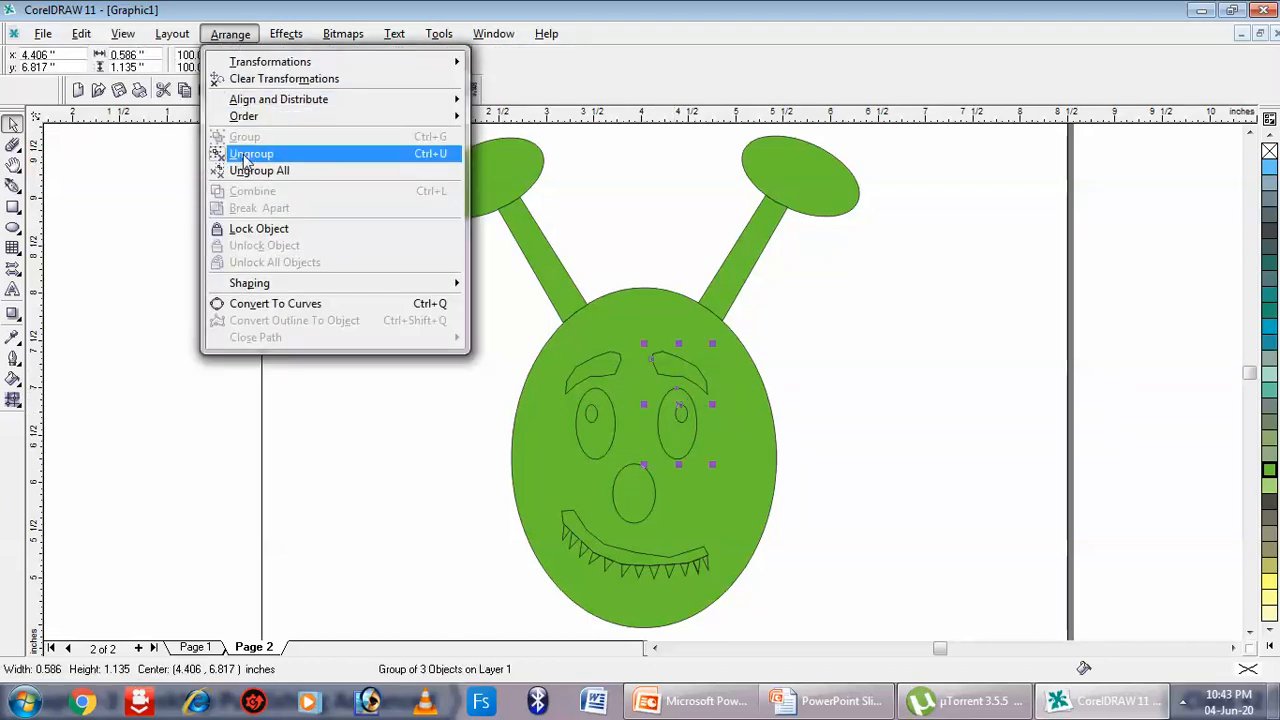
left_click(251, 170)
left_click(842, 465)
Fill the right eyebrow with black
left_click(694, 382)
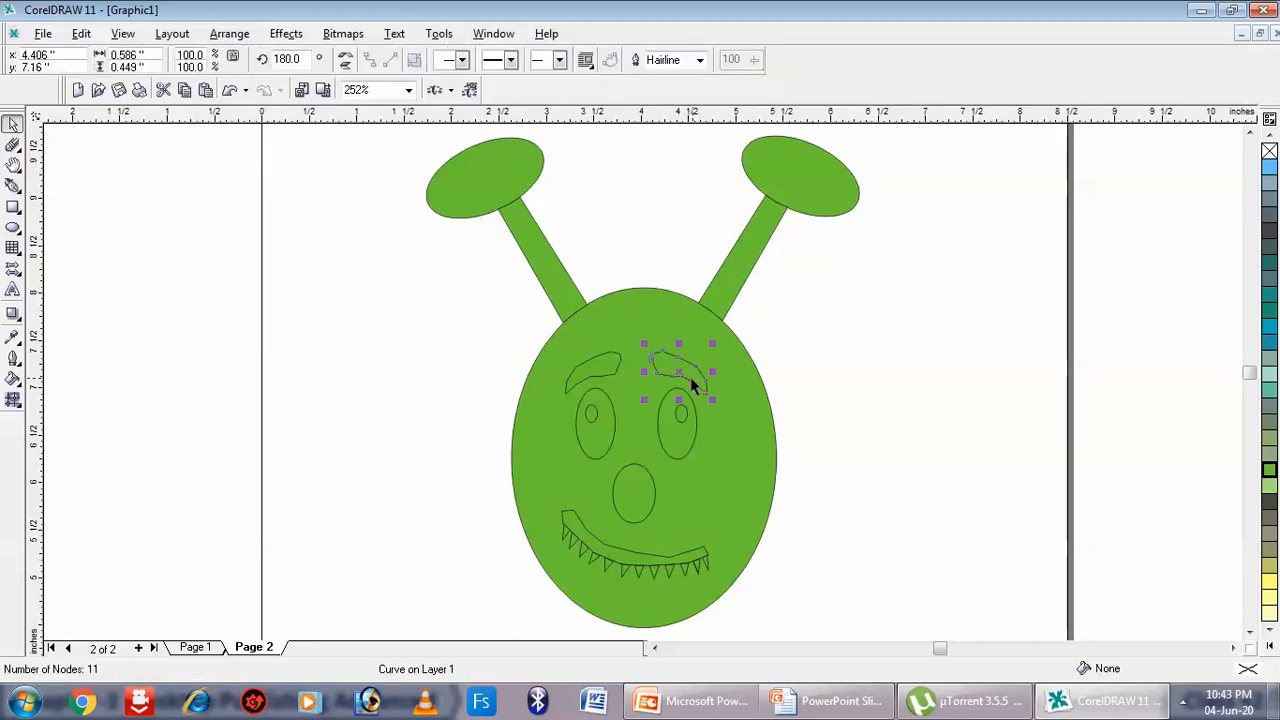
left_click(604, 376, "shift")
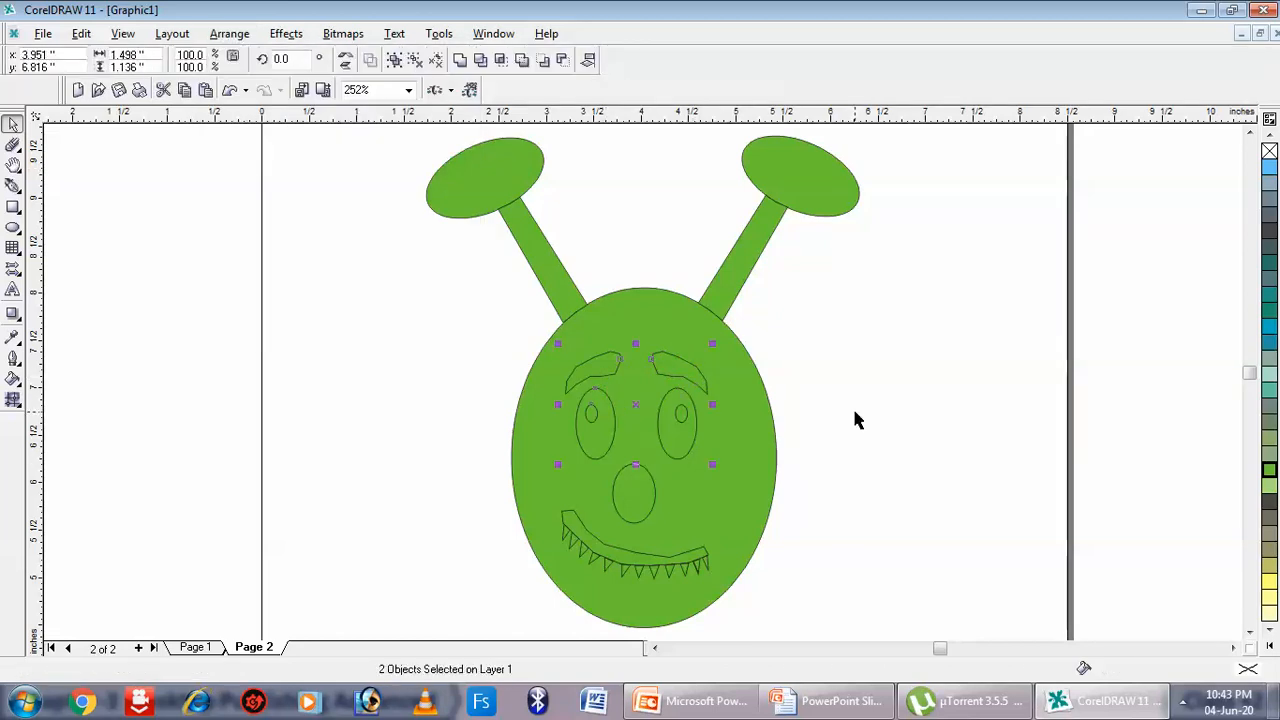
left_click(855, 420)
left_click(690, 380)
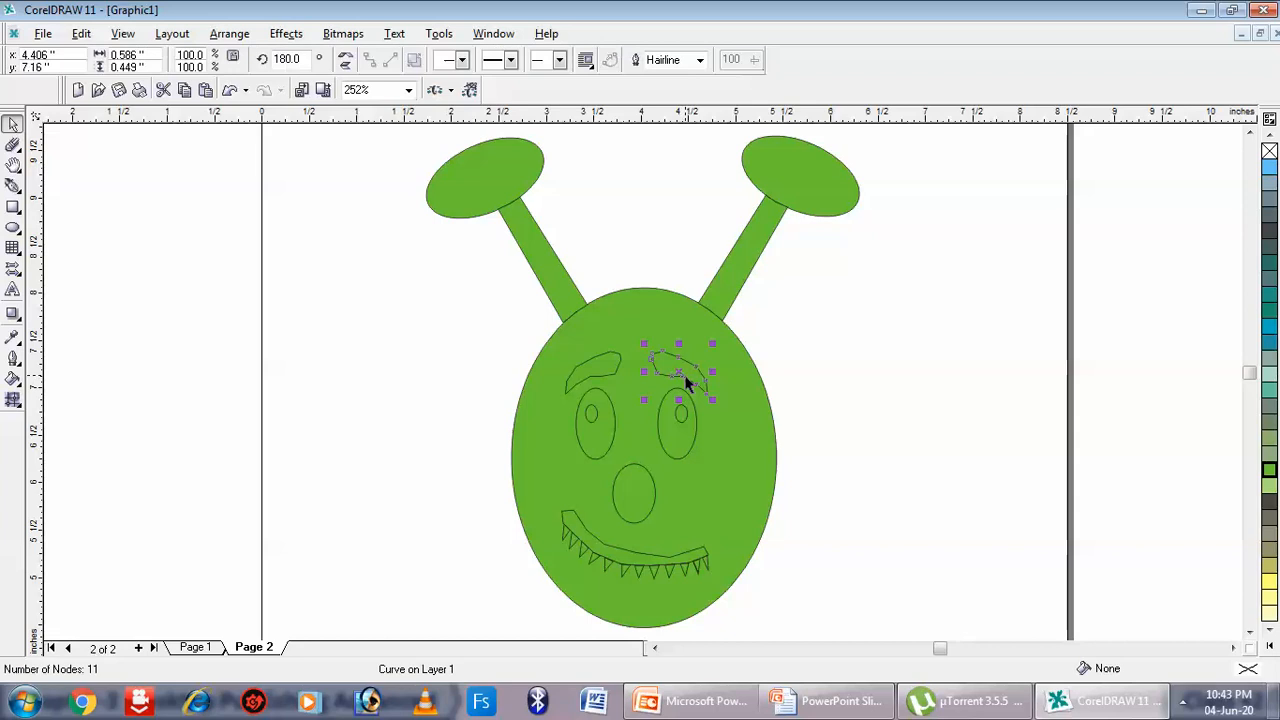
left_click(1272, 366)
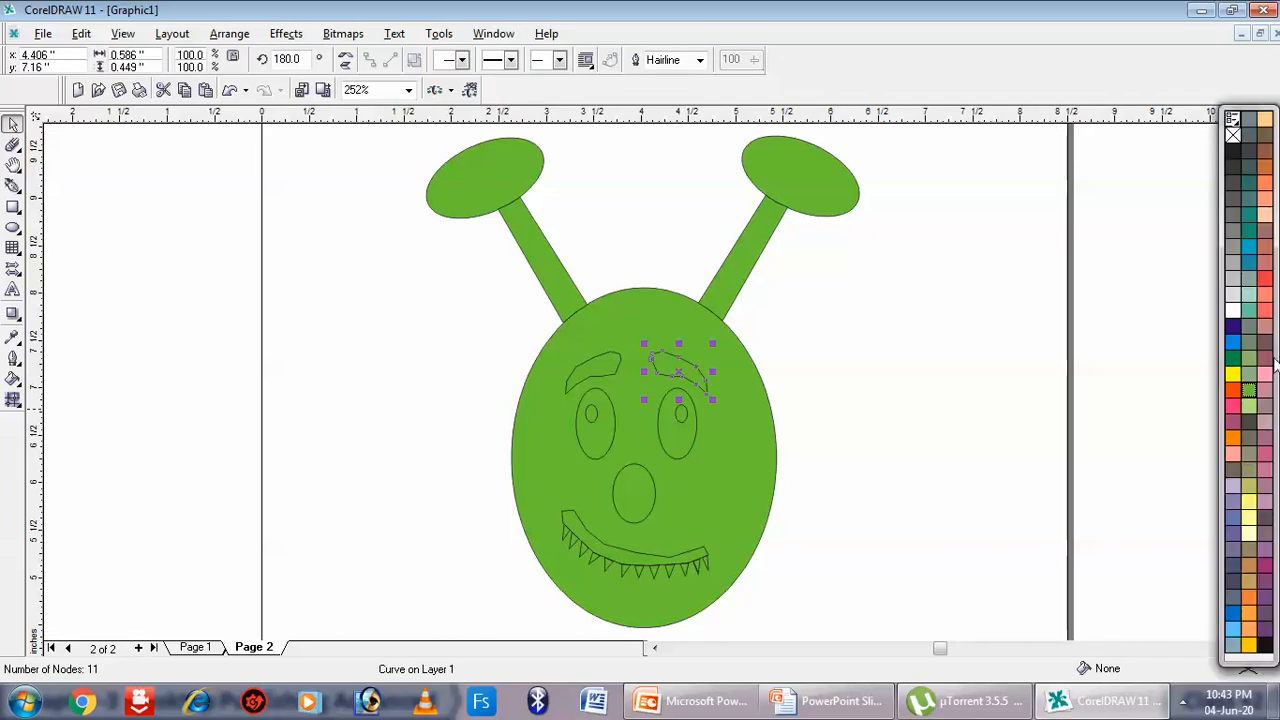
left_click(1235, 151)
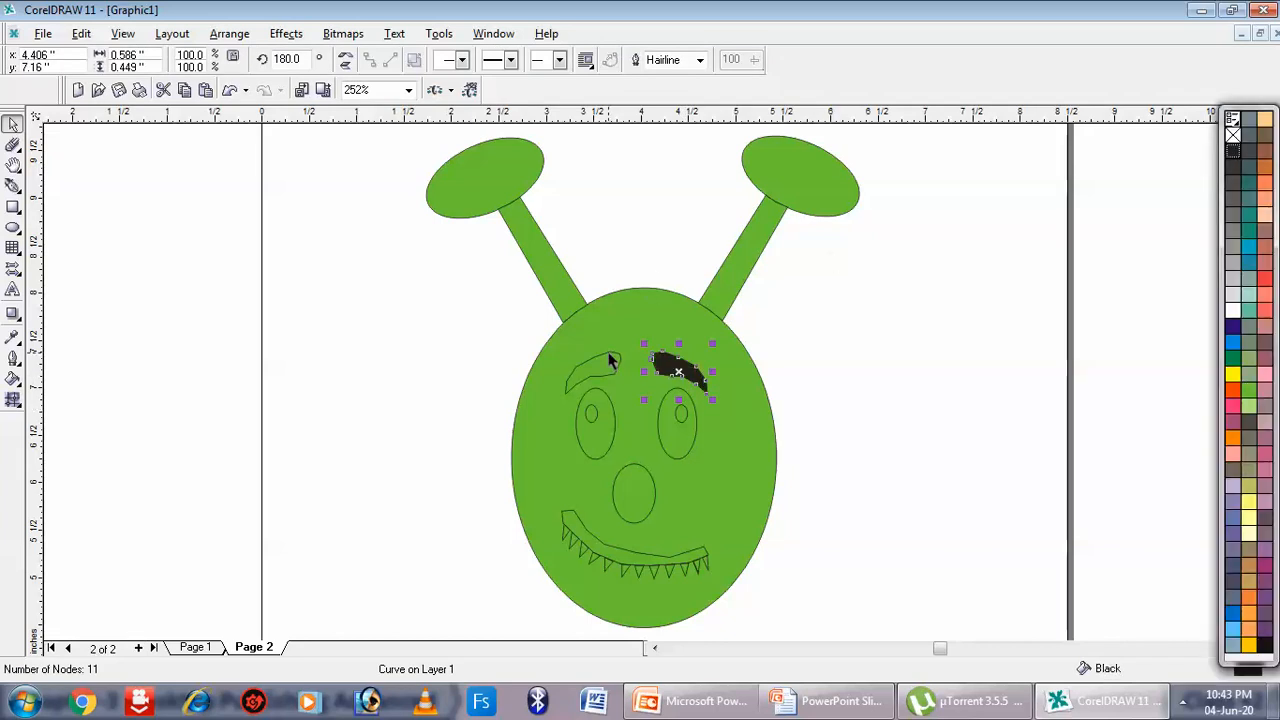
Ungroup all objects in the left eye and eyebrow group and fill the left eyebrow with black
left_click(614, 360)
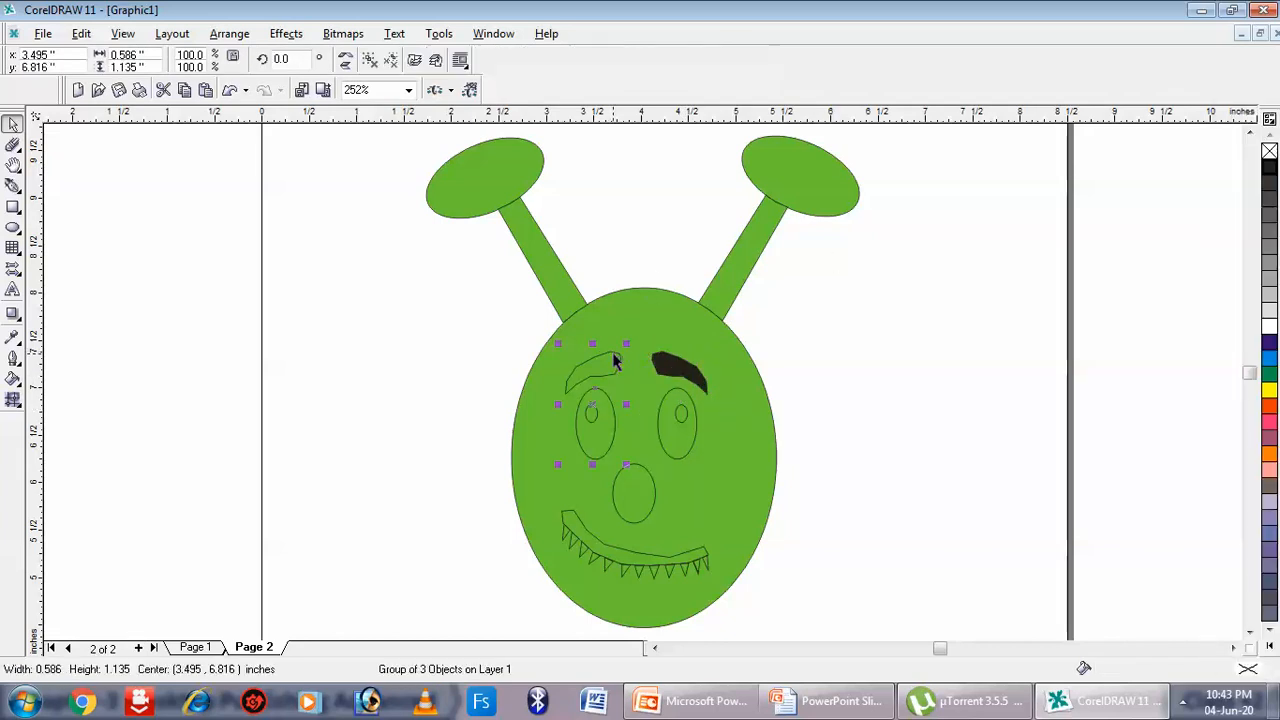
left_click(224, 35)
left_click(255, 169)
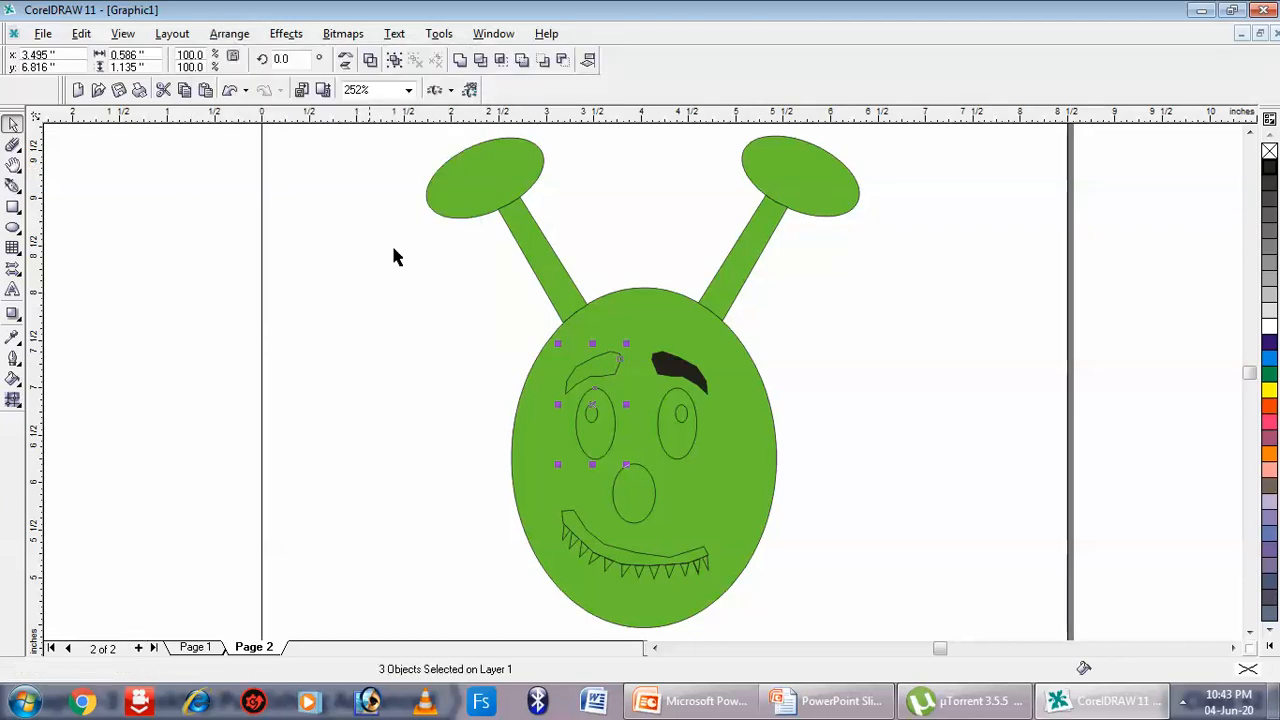
key("Escape")
left_click(616, 356)
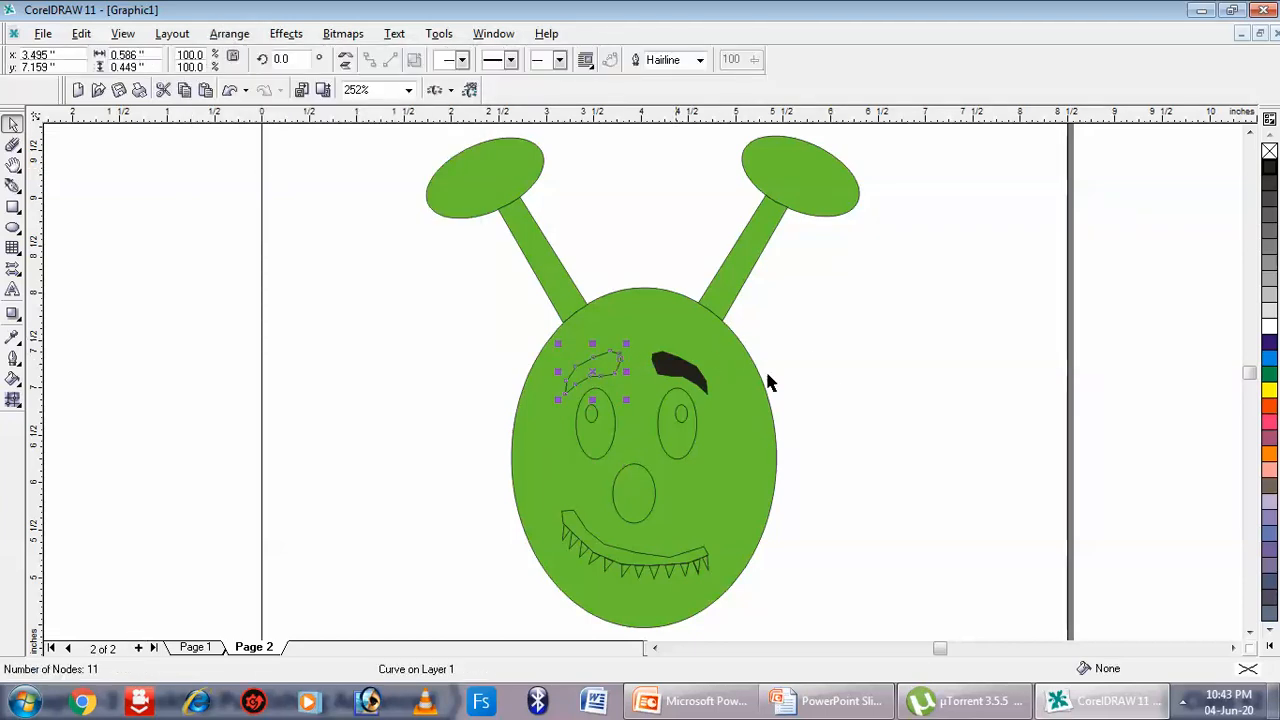
left_click(1269, 168)
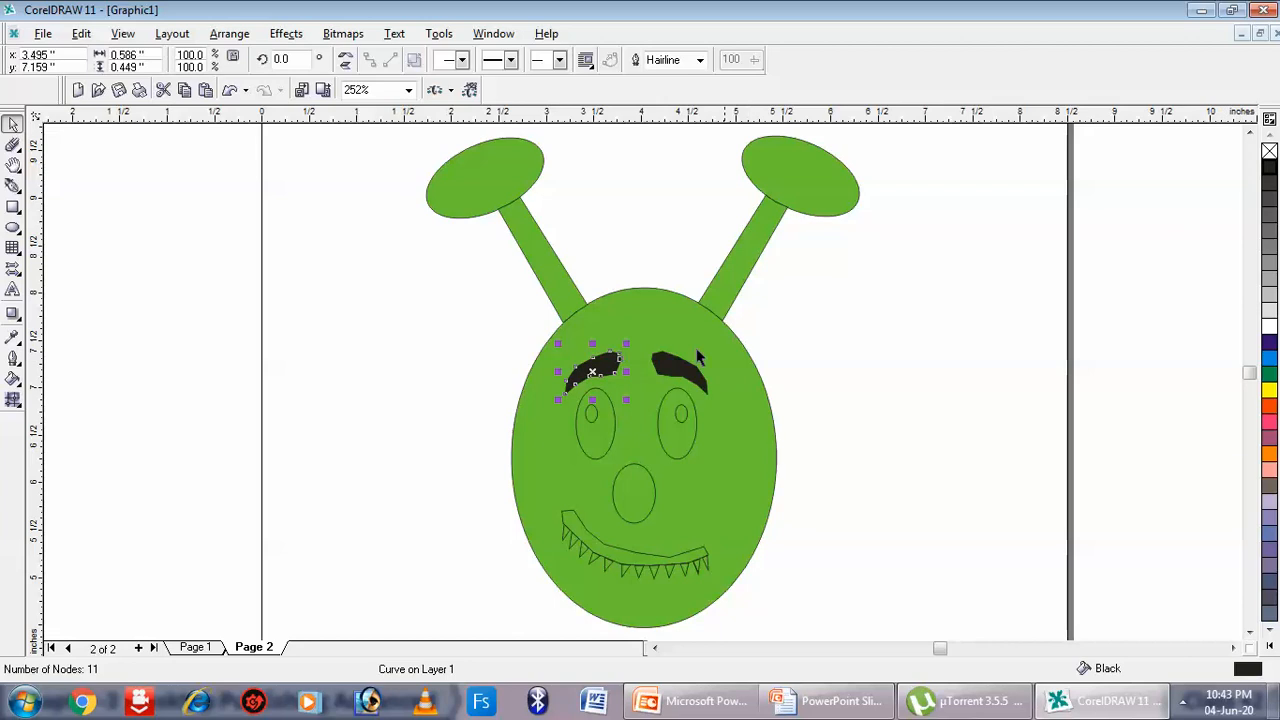
Fill both pupils with black and both large eye ellipses with white
left_click(591, 414)
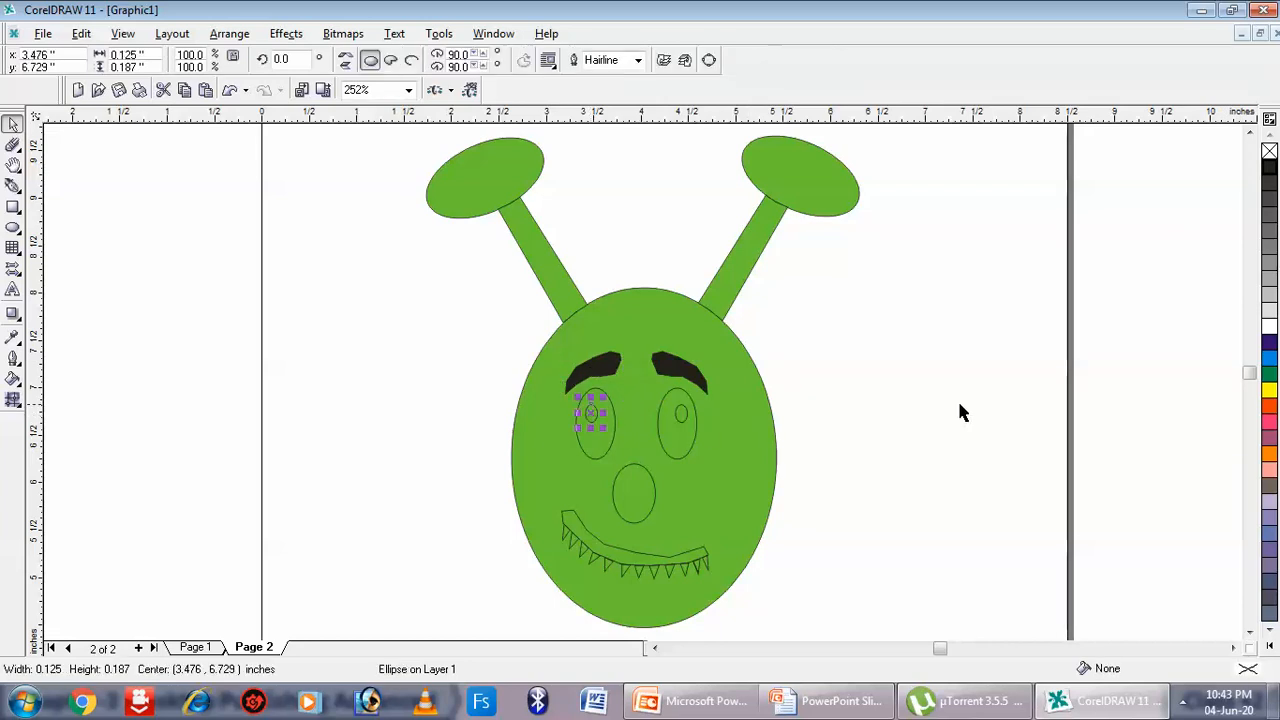
left_click(680, 418, "shift")
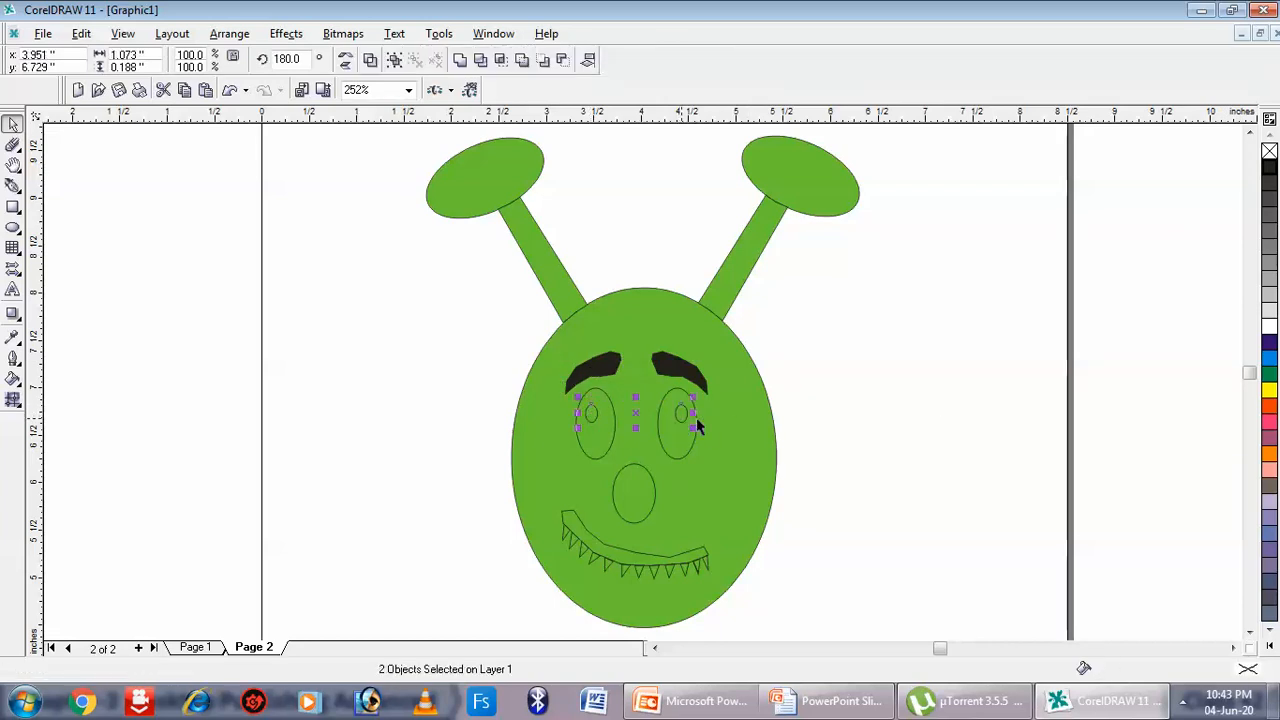
left_click(1270, 172)
left_click(684, 458)
left_click(597, 459)
left_click(672, 458, "shift")
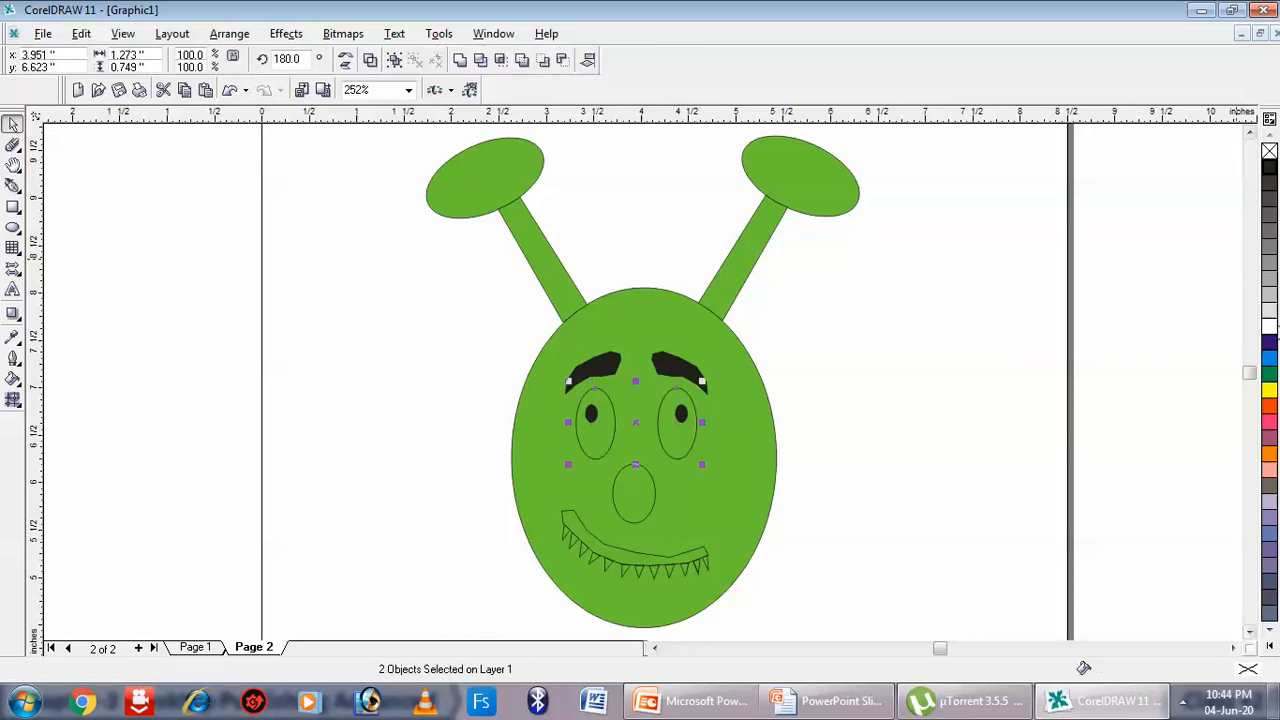
left_click(1268, 326)
Fill the nose ellipse with orange and the mouth shape with black
left_click(645, 478)
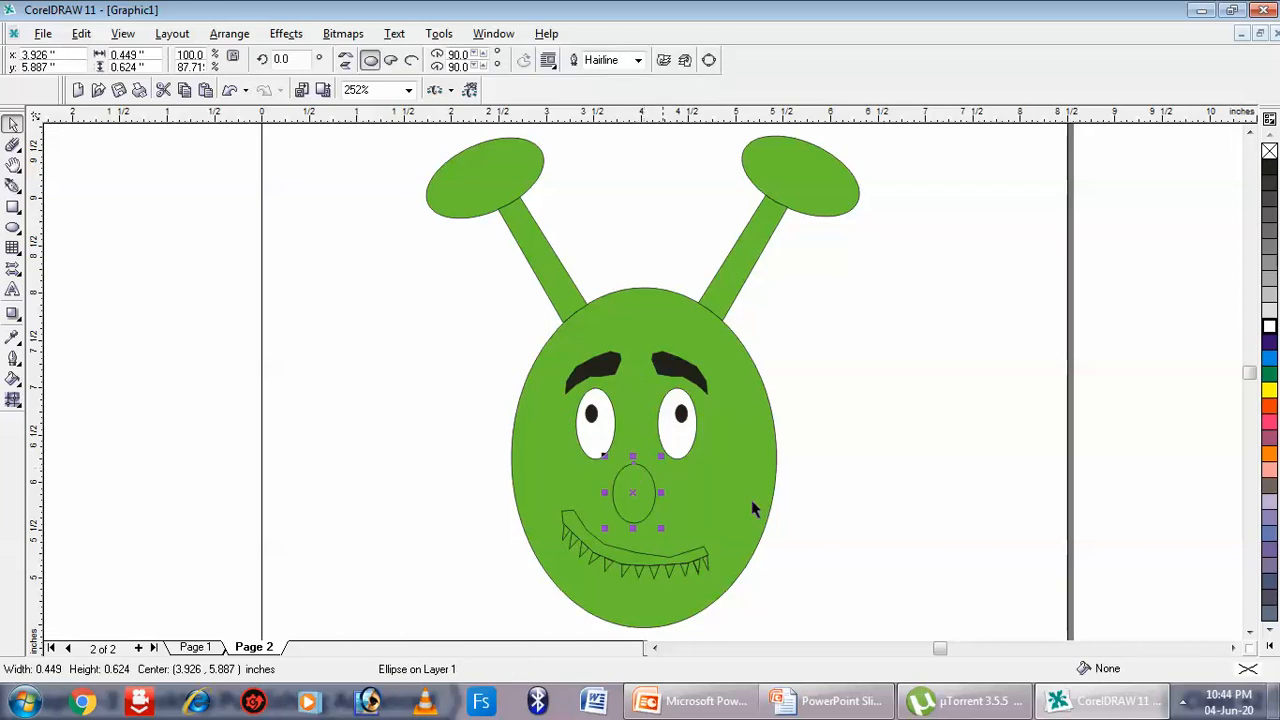
left_click(1269, 453)
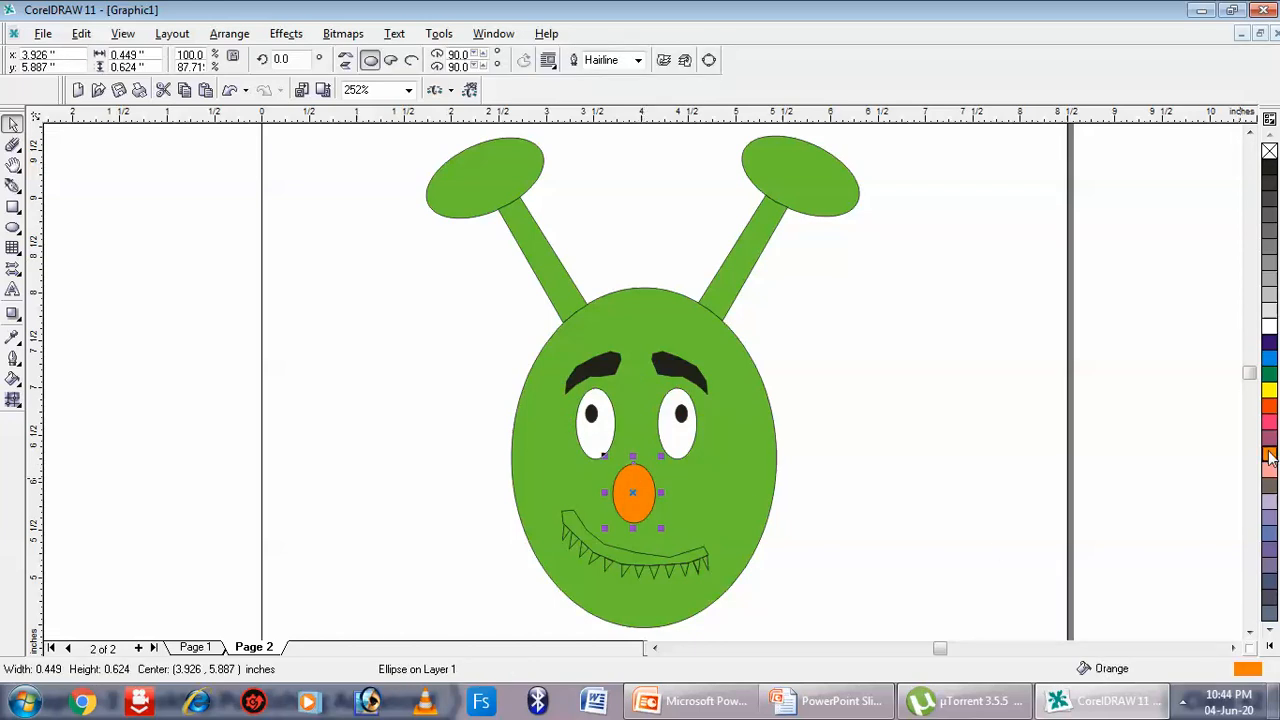
left_click(629, 553)
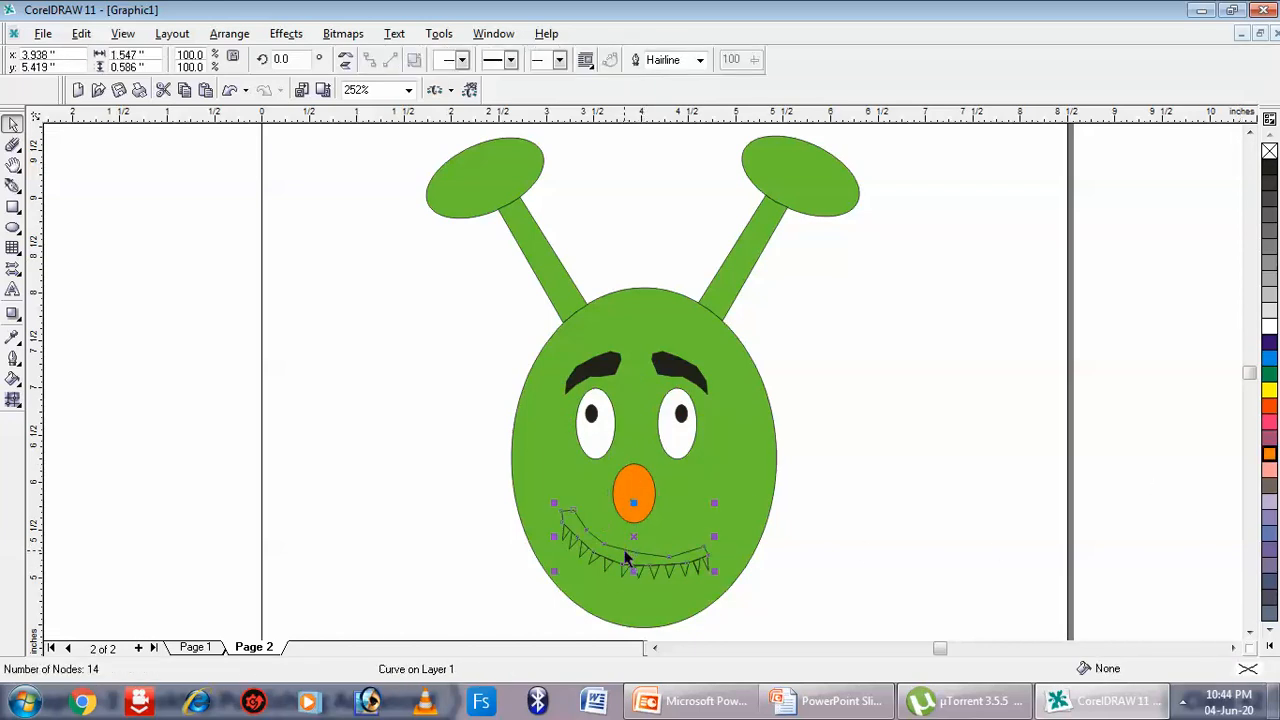
left_click(1267, 167)
left_click(679, 604)
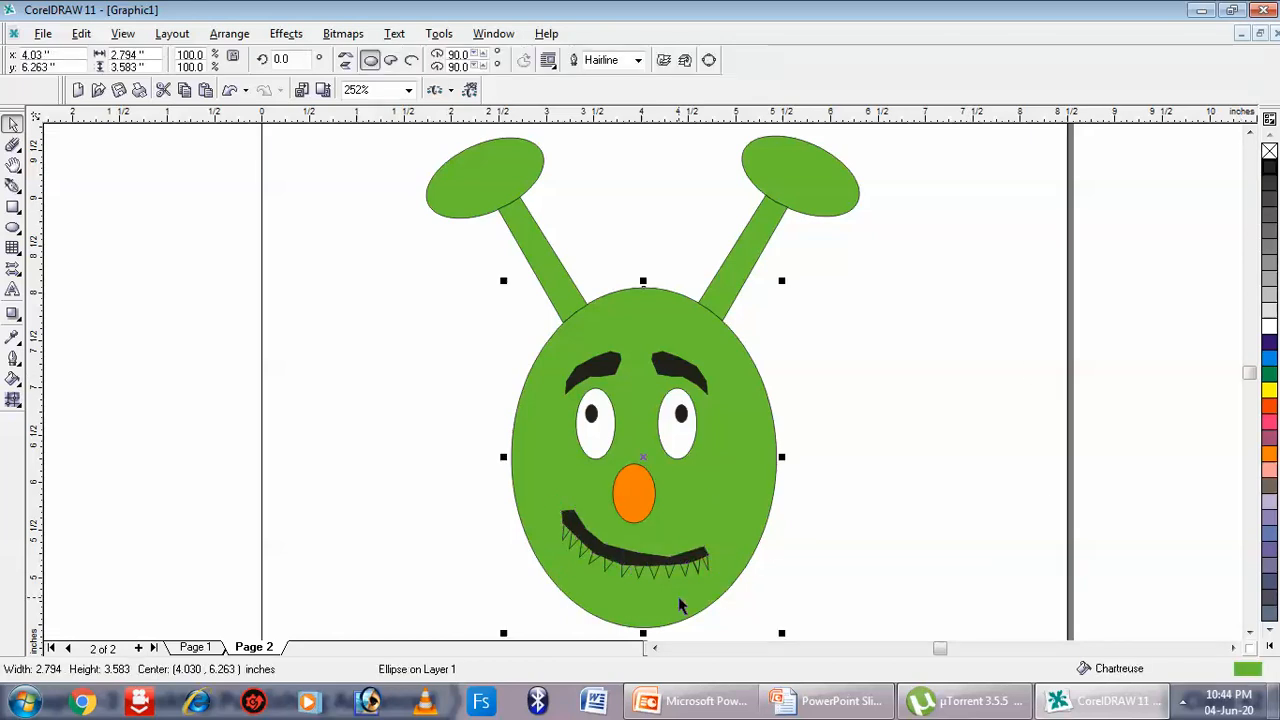
Fill the first three teeth at the left end of the mouth with white
scroll(491, 543, "up", 2)
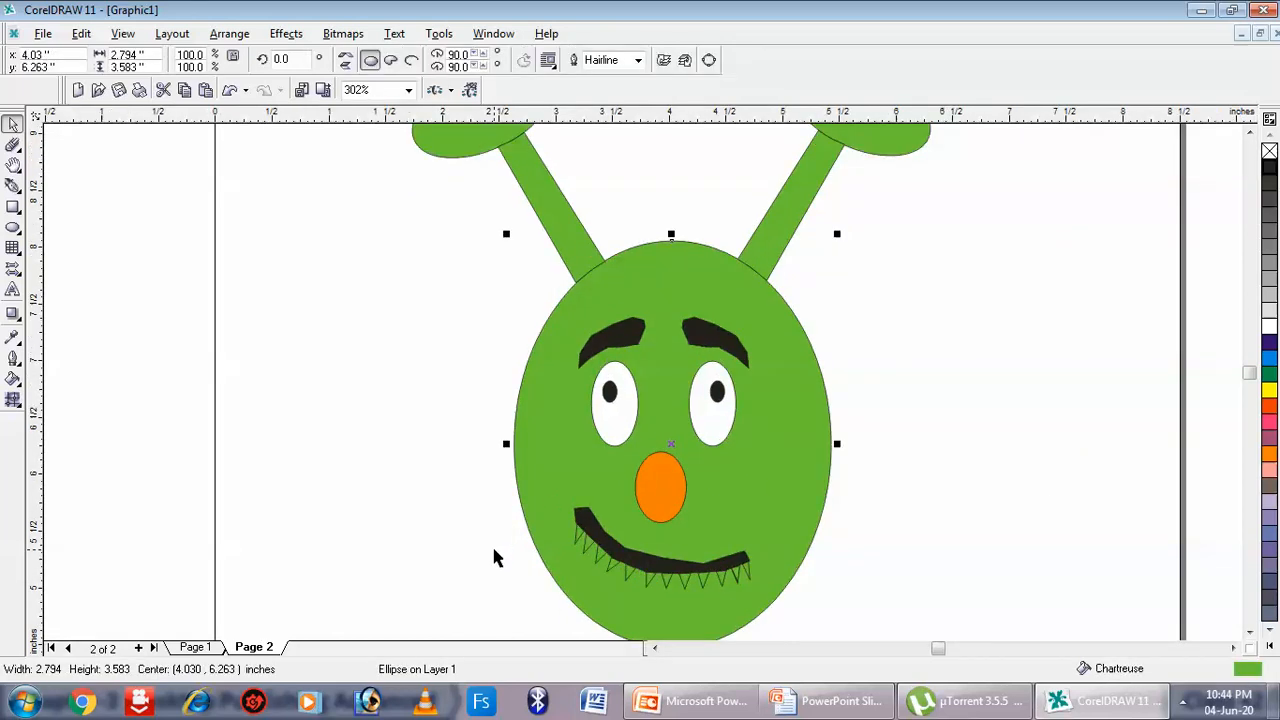
left_click(1250, 632)
left_click(1250, 632)
left_click(657, 440)
left_click(1268, 330)
left_click_drag(674, 421, 691, 439)
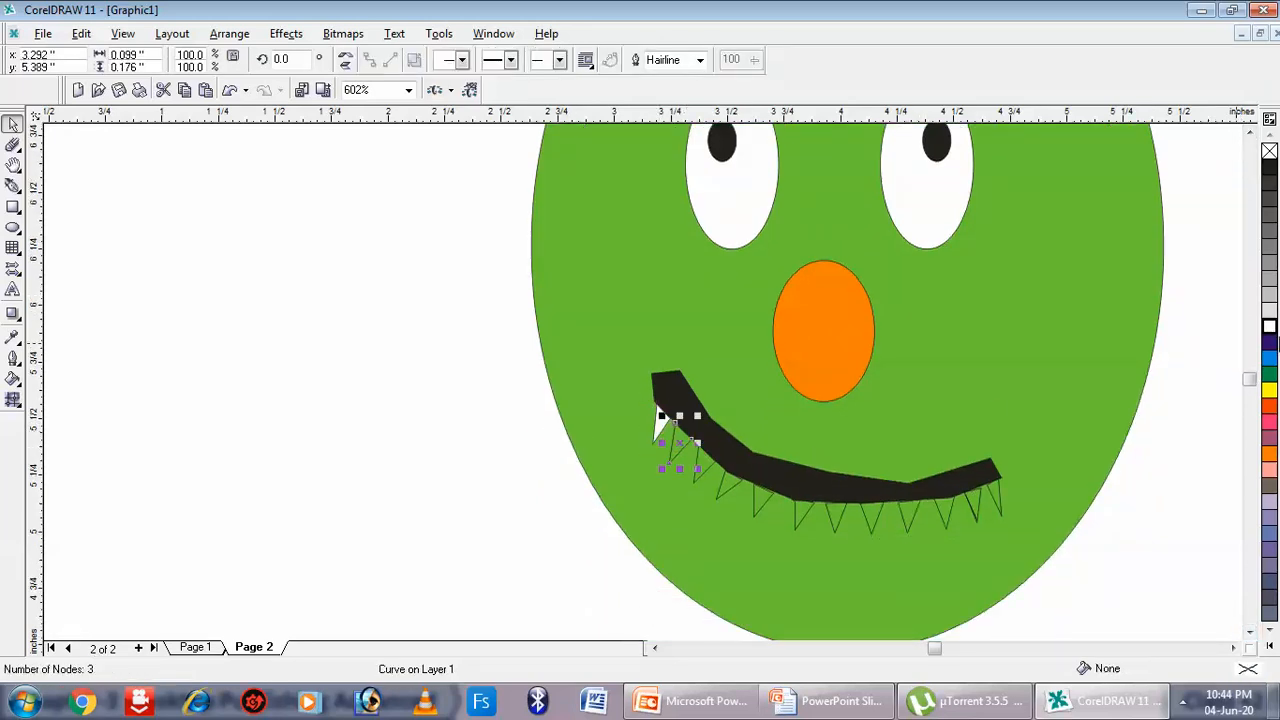
left_click(1268, 327)
left_click(705, 467)
left_click(1270, 328)
Fill the remaining nine teeth along the middle and right end of the mouth with white
left_click(735, 492)
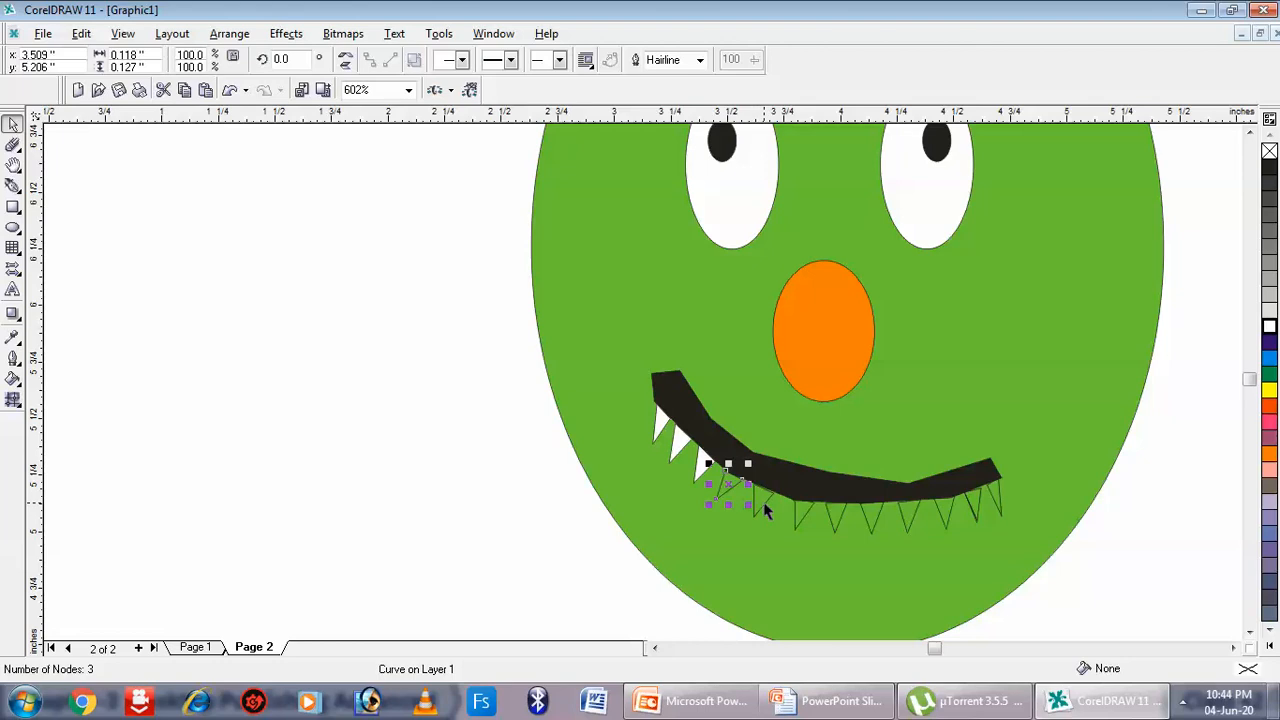
left_click(765, 510, "shift")
left_click(797, 516, "shift")
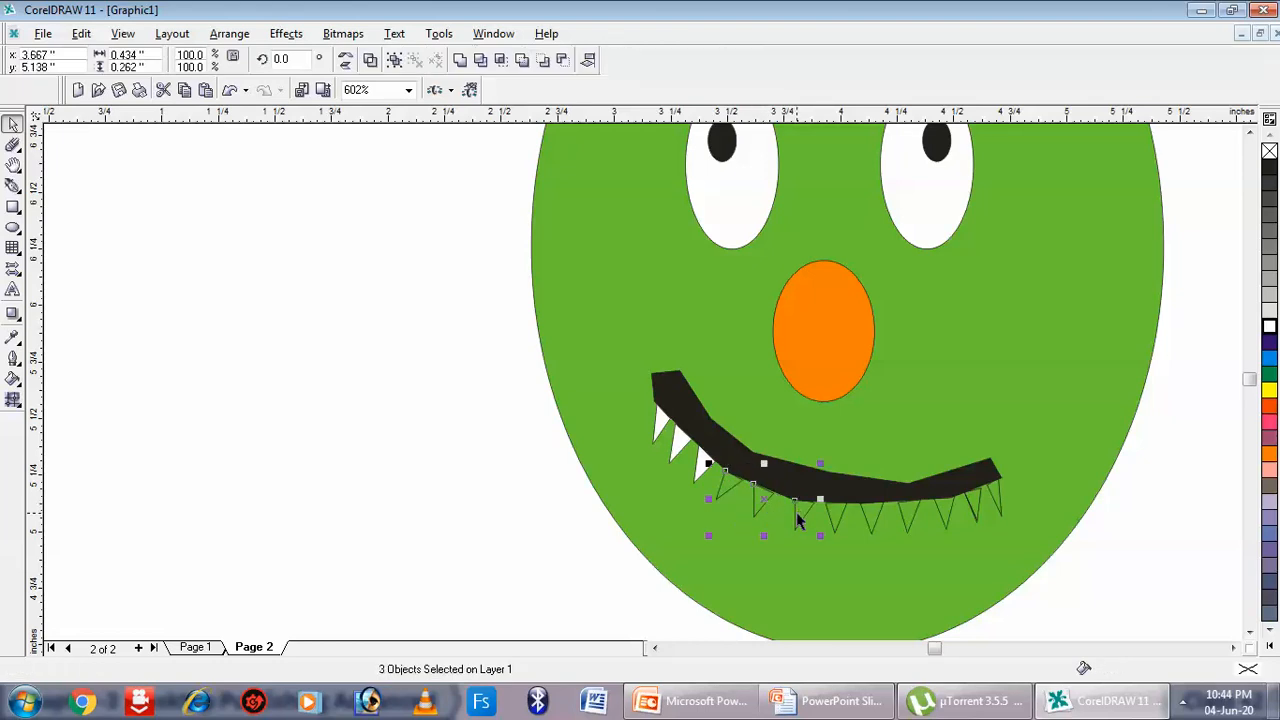
left_click(834, 522, "shift")
left_click(871, 531, "shift")
left_click(910, 531, "shift")
left_click(949, 525, "shift")
left_click(980, 517, "shift")
left_click(1003, 511, "shift")
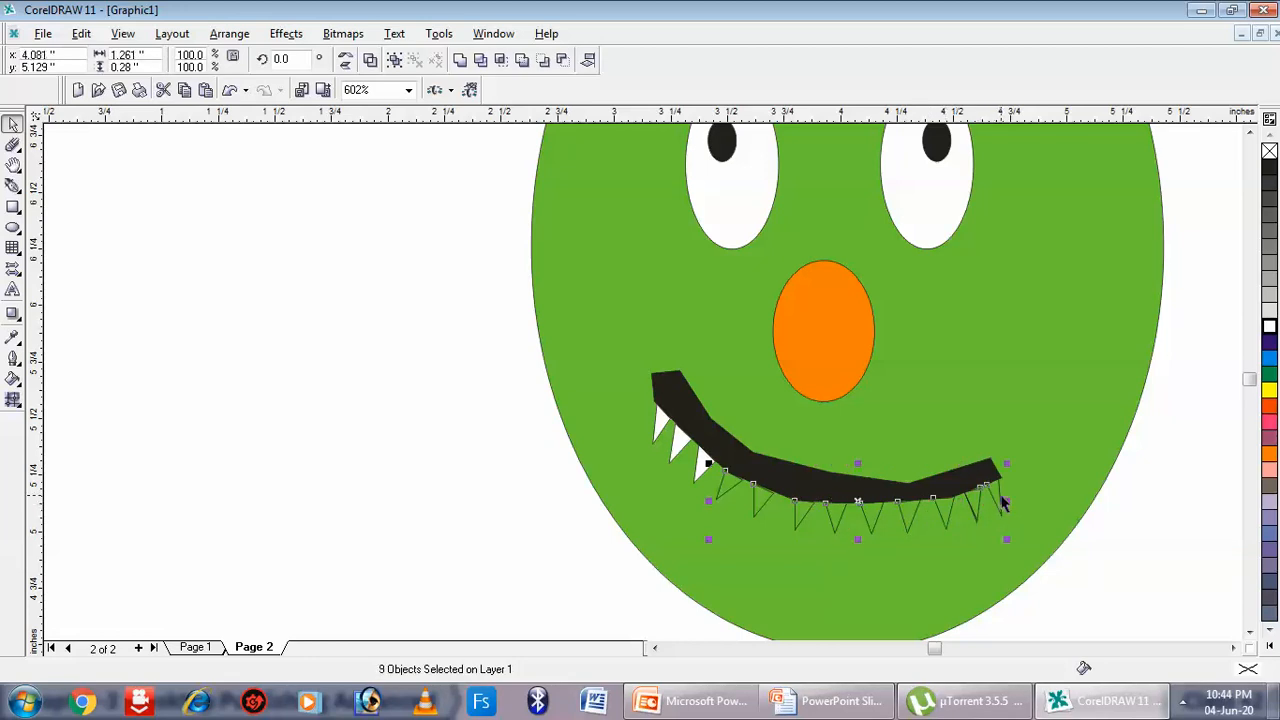
left_click(1270, 323)
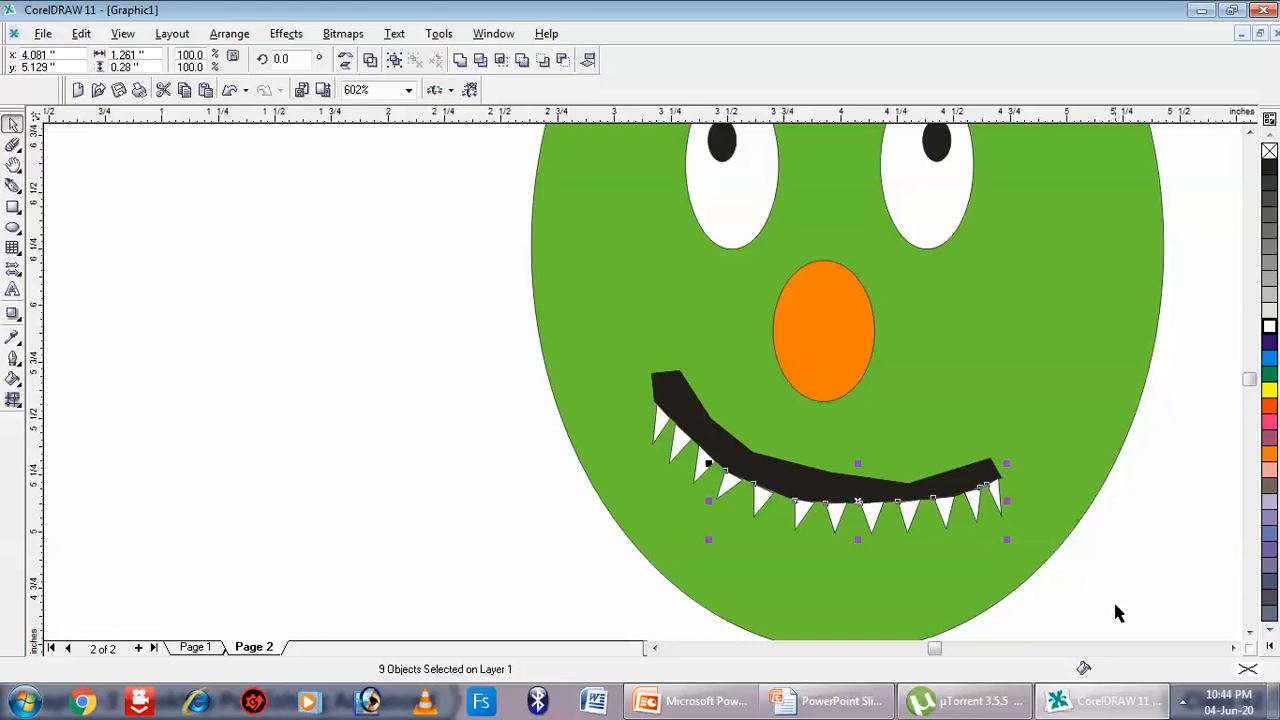
Select all the monster's objects on page 2 and group them
left_click(408, 90)
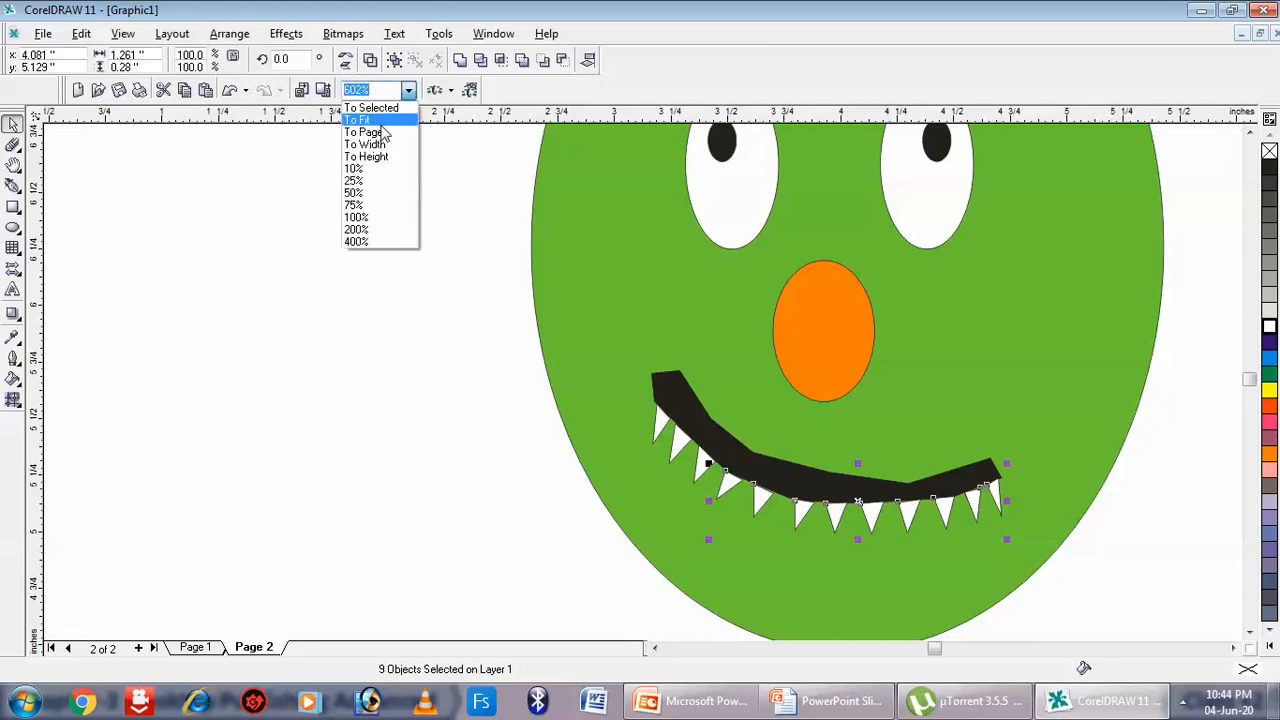
left_click(380, 122)
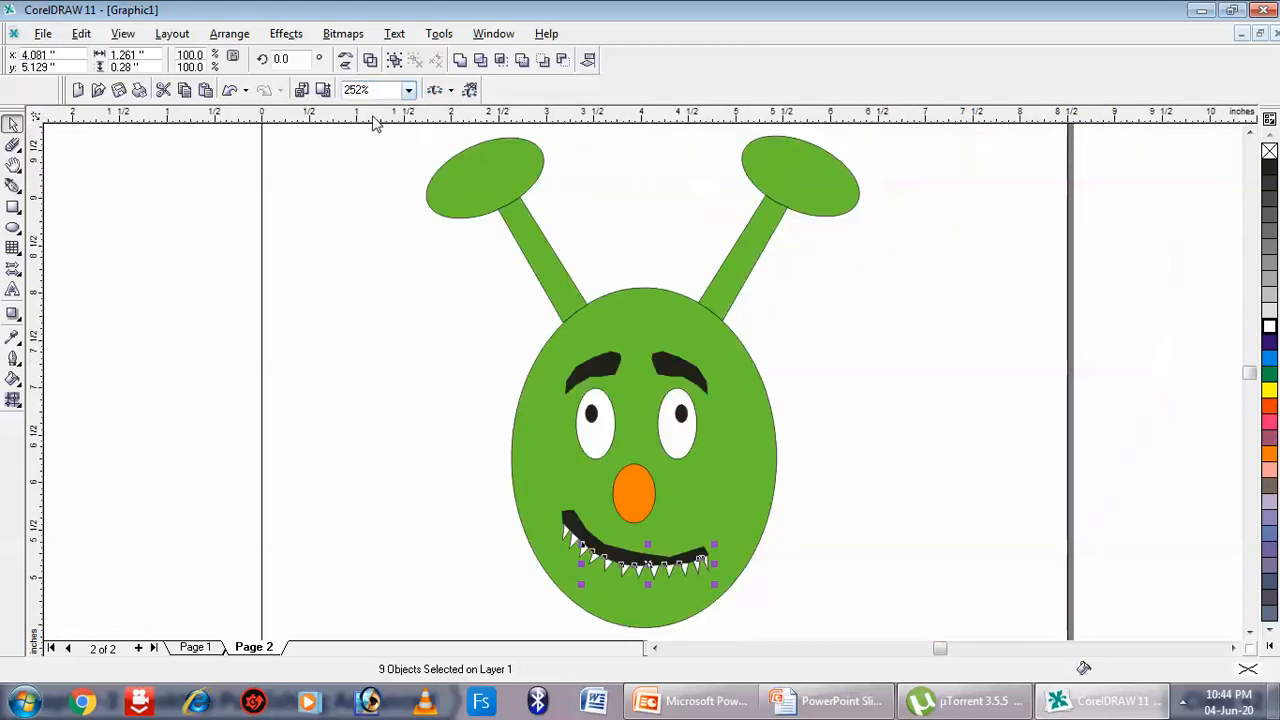
left_click(796, 333)
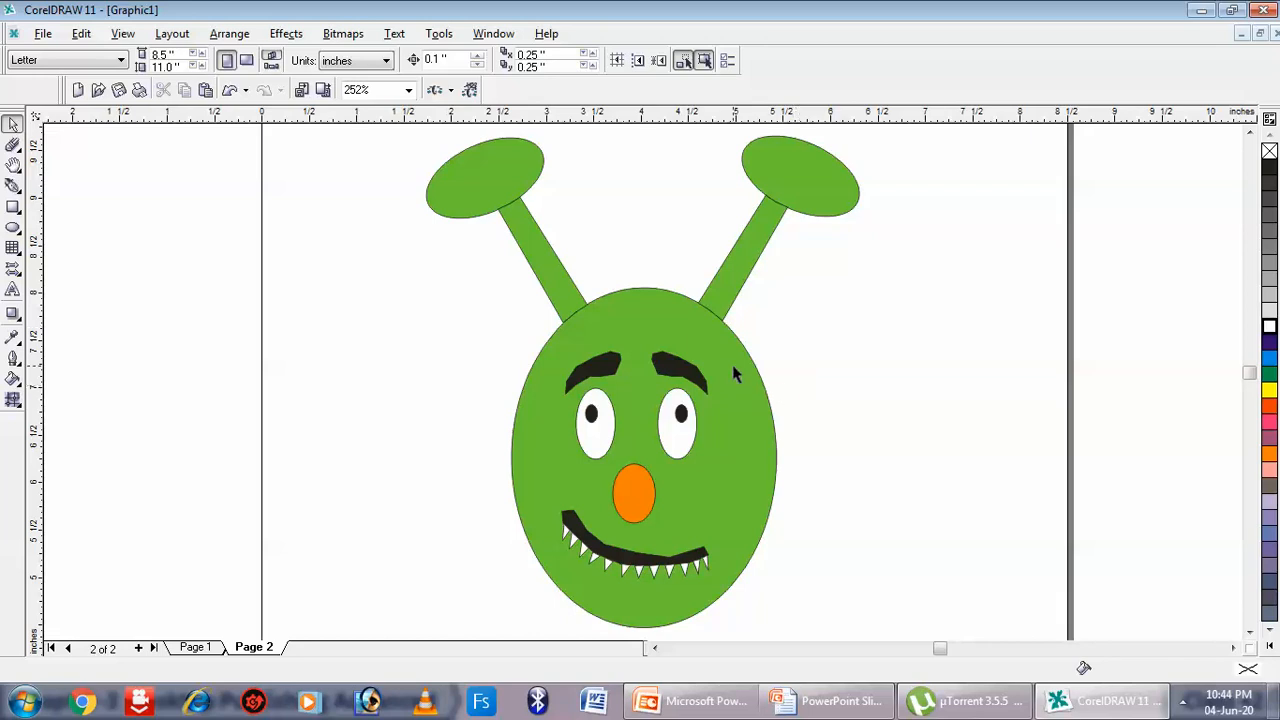
left_click(686, 371)
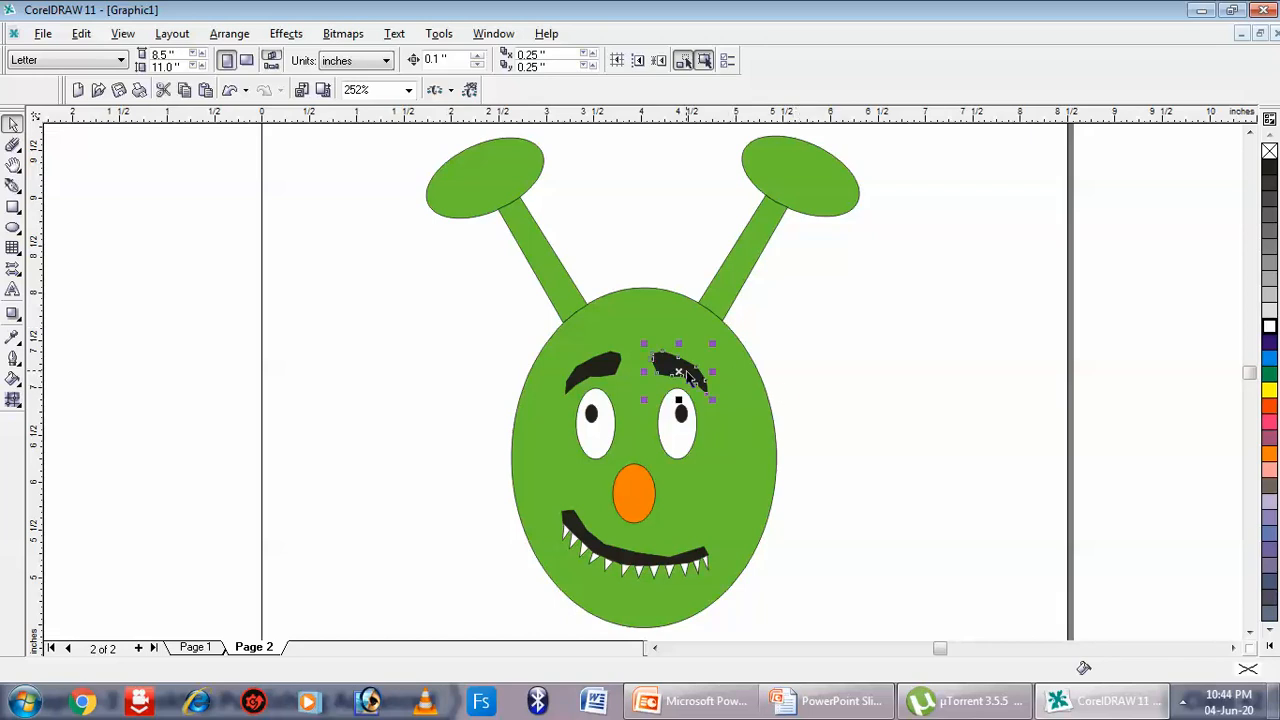
left_click(879, 282)
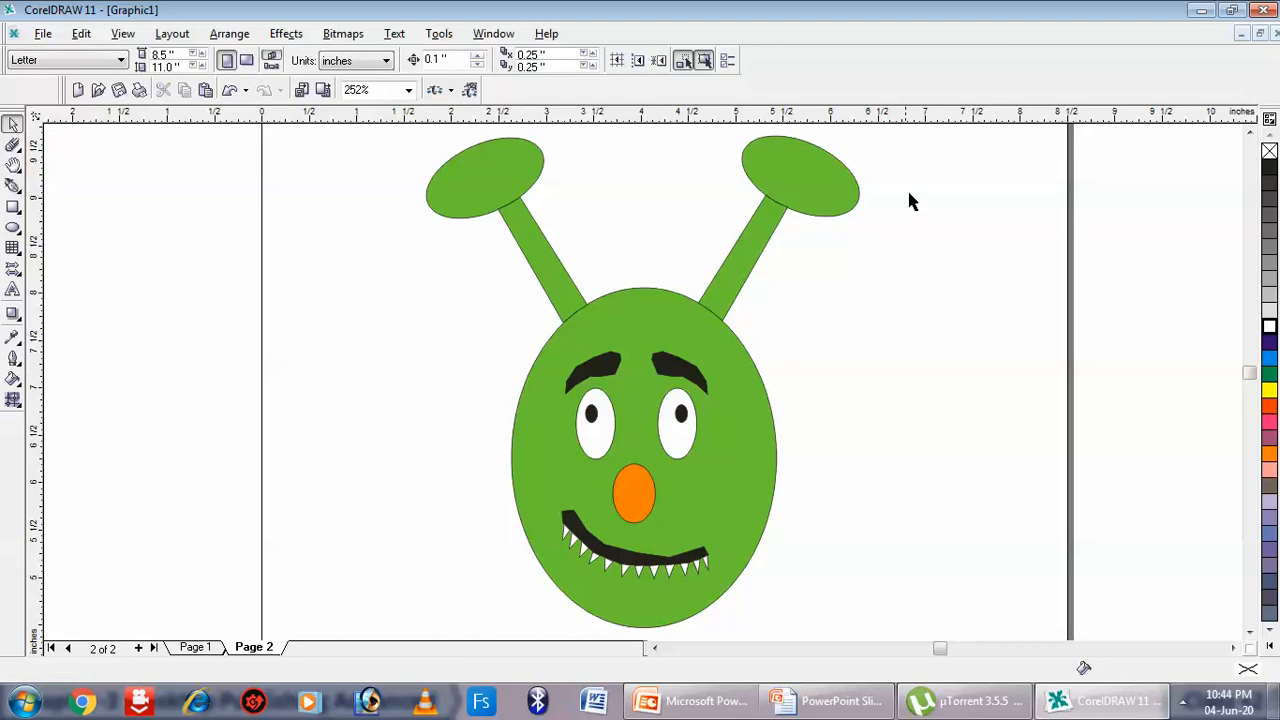
double_click(12, 127)
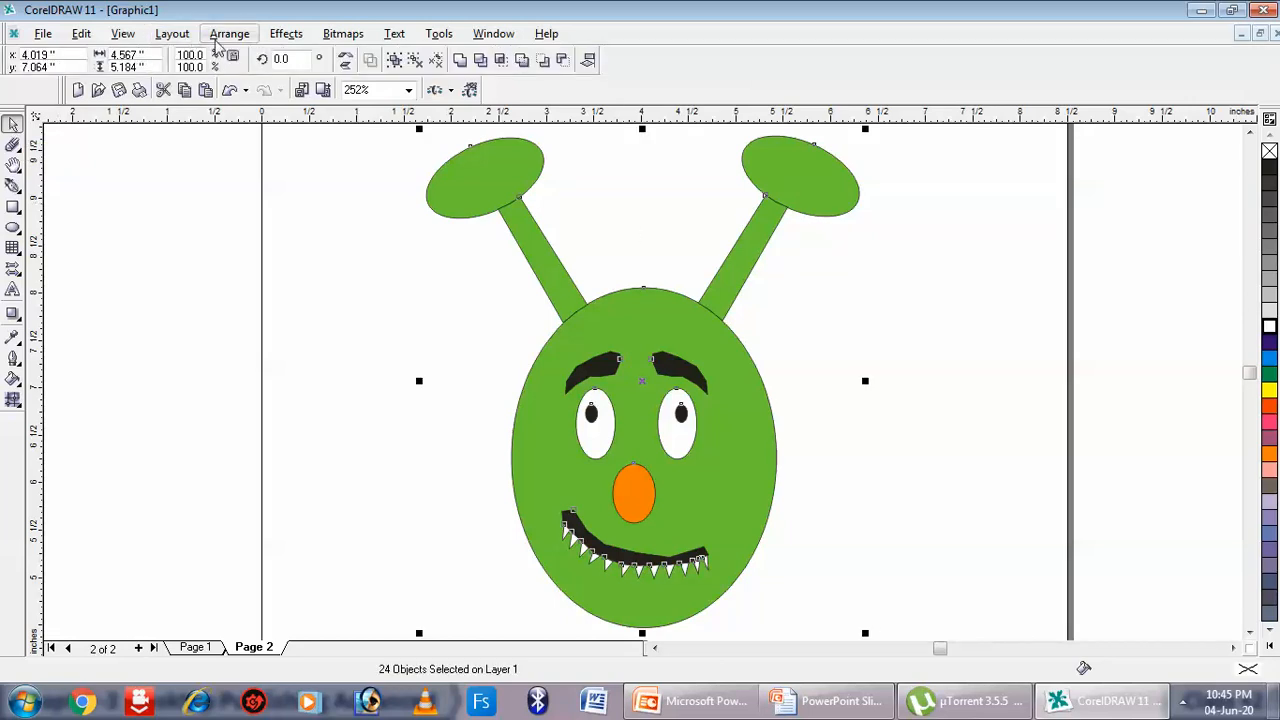
left_click(228, 38)
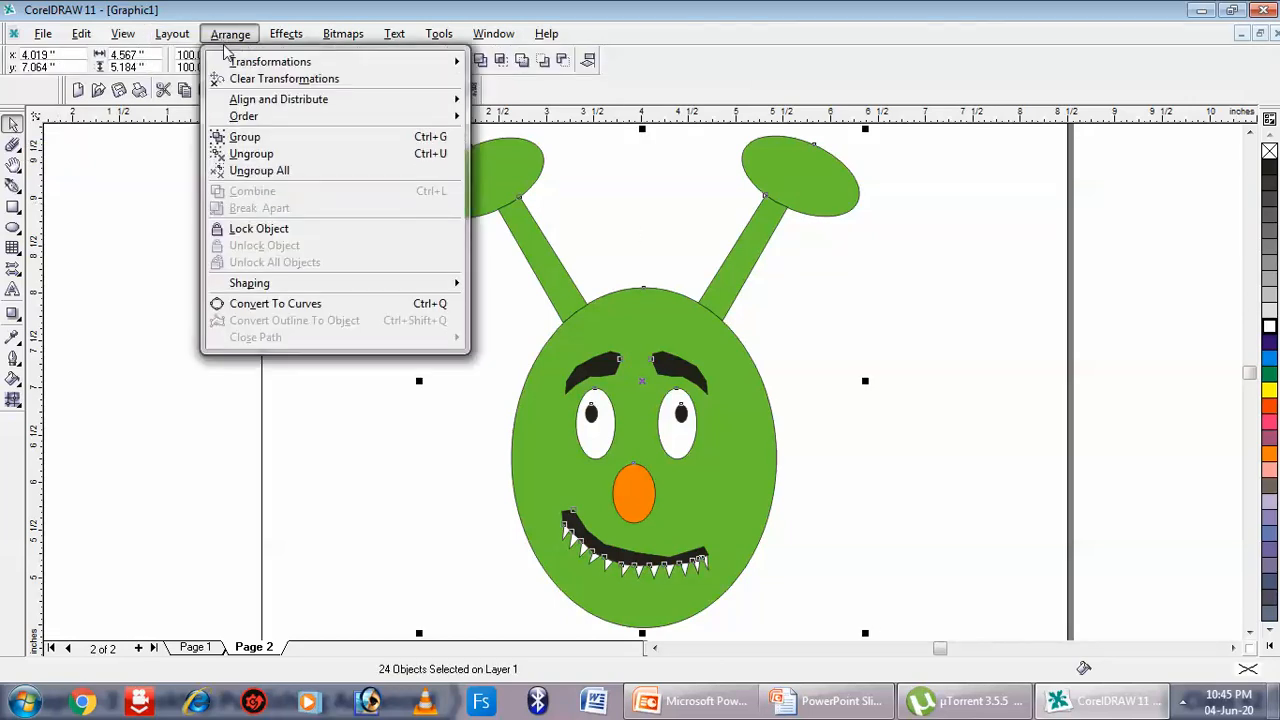
left_click(238, 137)
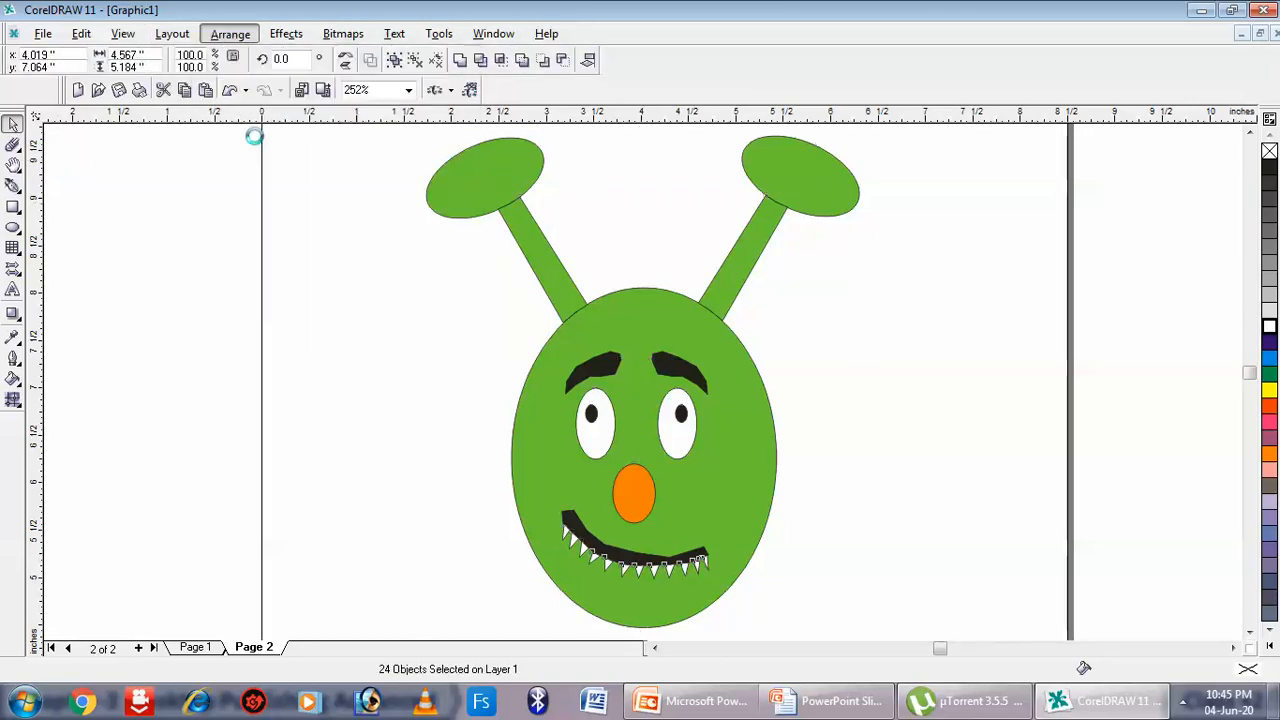
Lock the grouped monster and clear the selection
left_click(215, 36)
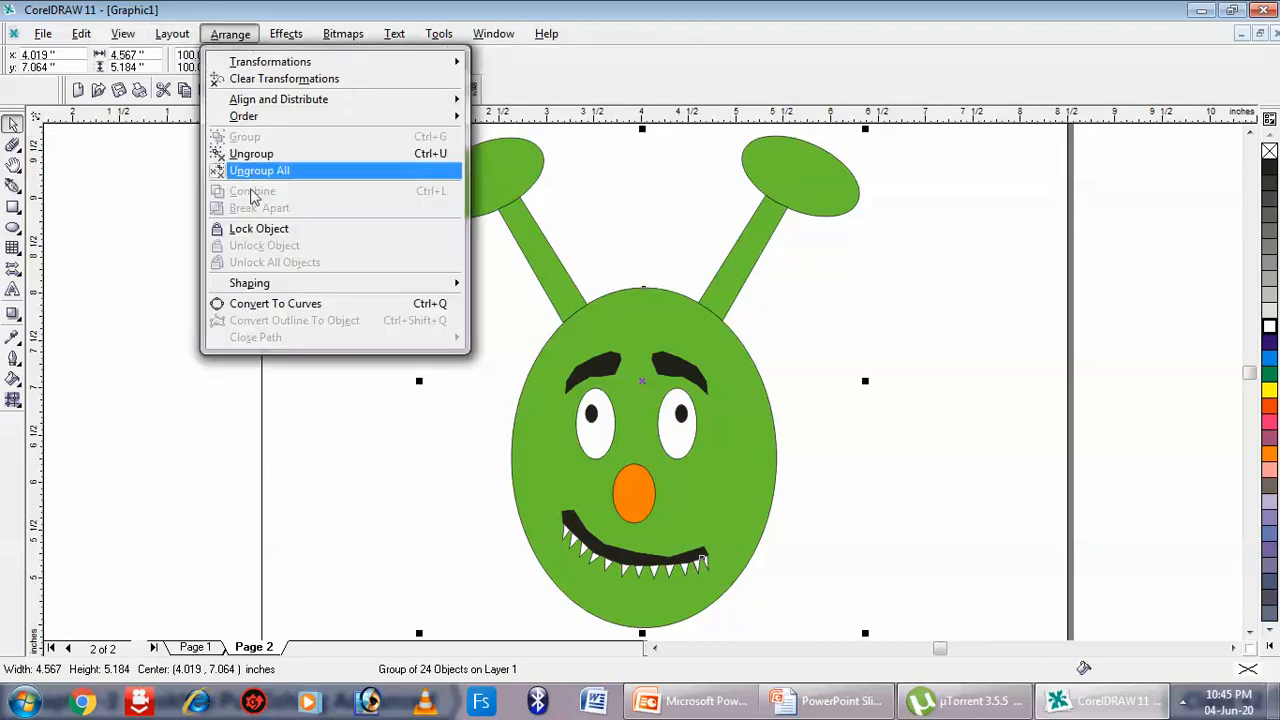
left_click(266, 233)
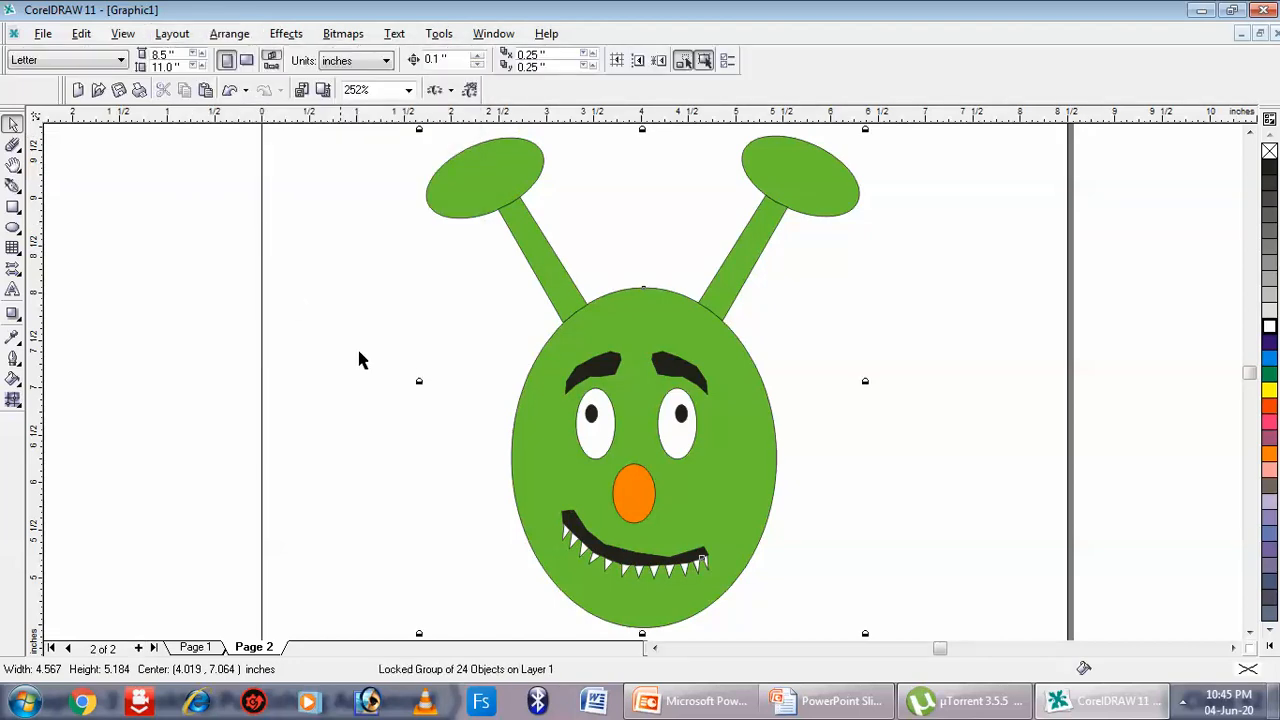
key("Escape")
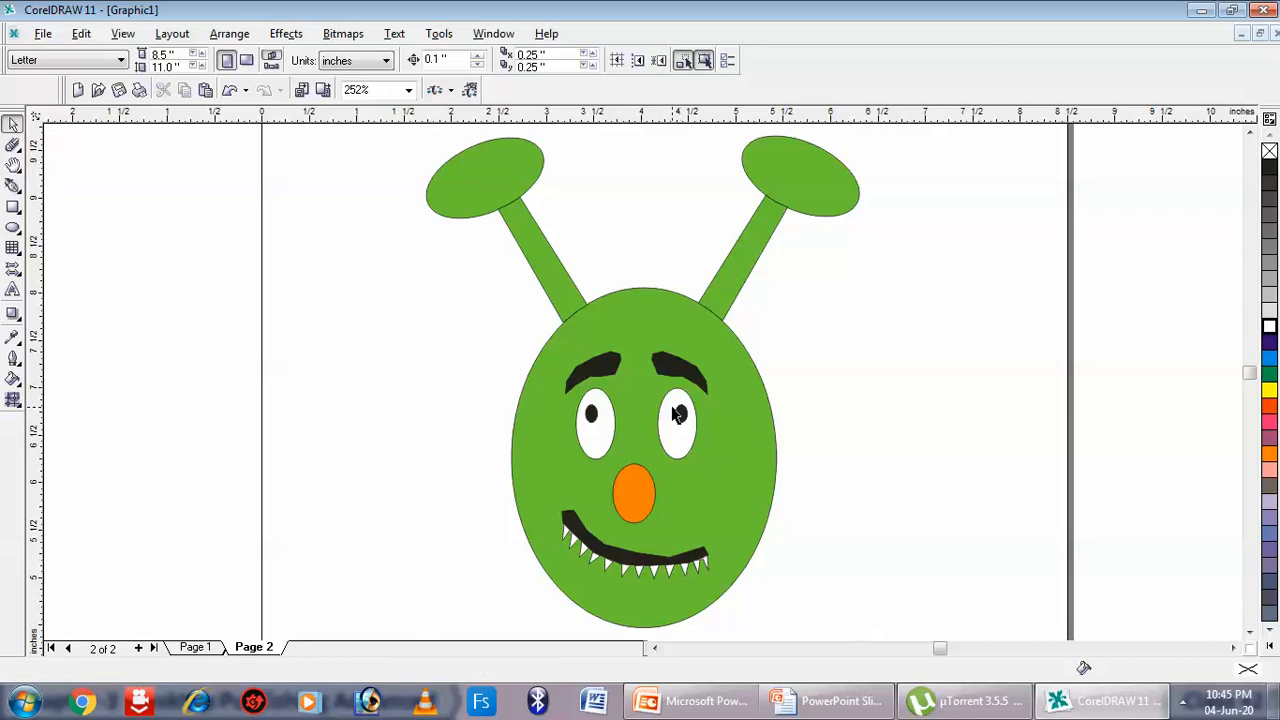
Export the drawing to the Desktop as a JPEG bitmap named Final_Monster, accepting the export and JPEG options
scroll(837, 374, "down", 1)
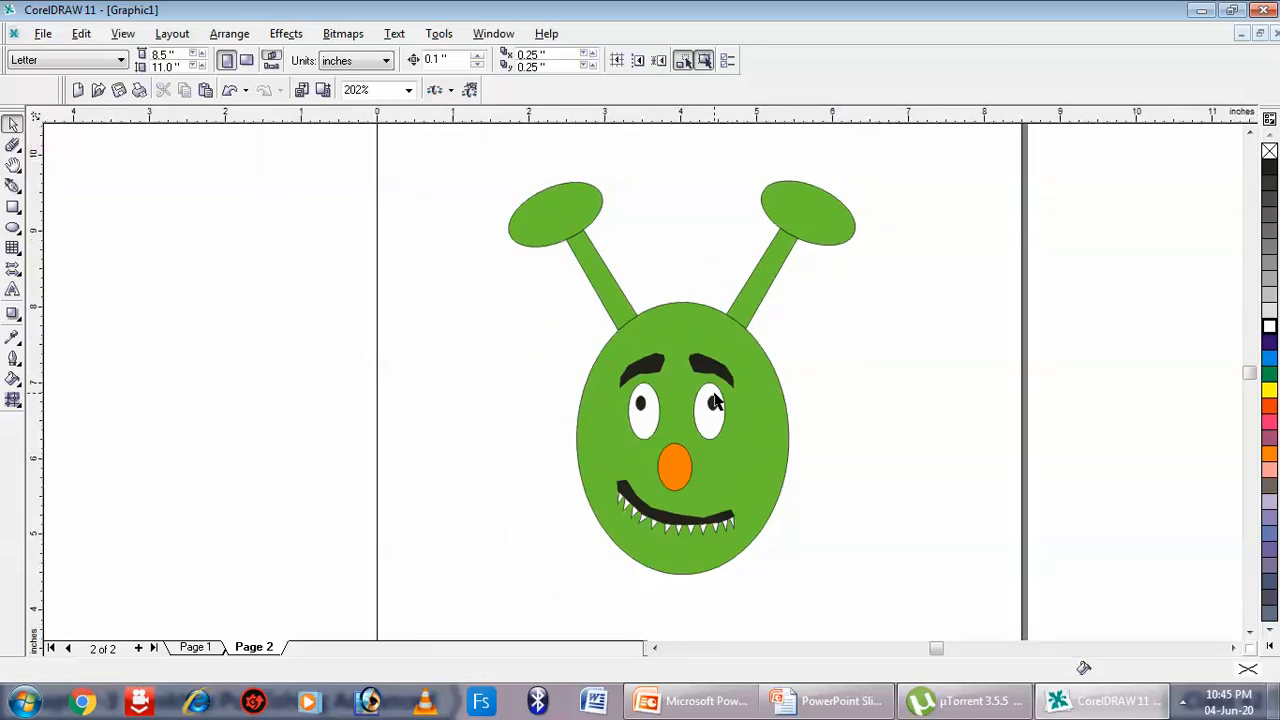
left_click(42, 34)
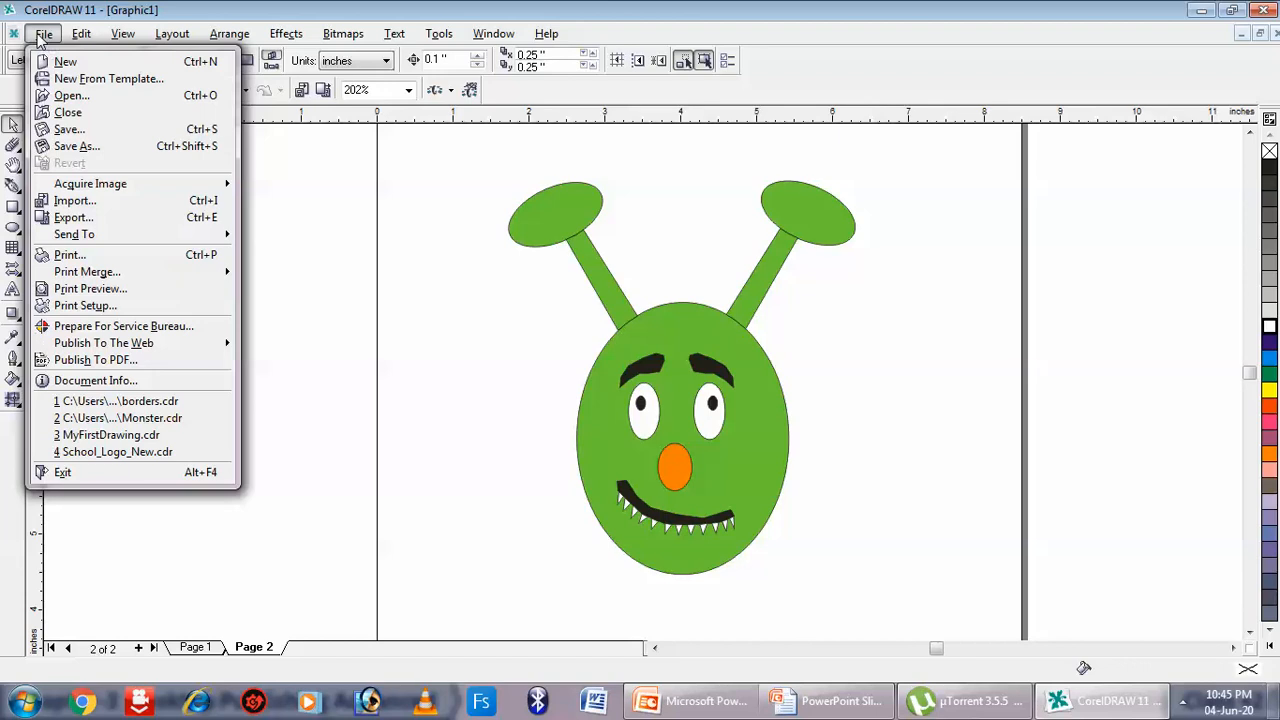
left_click(70, 222)
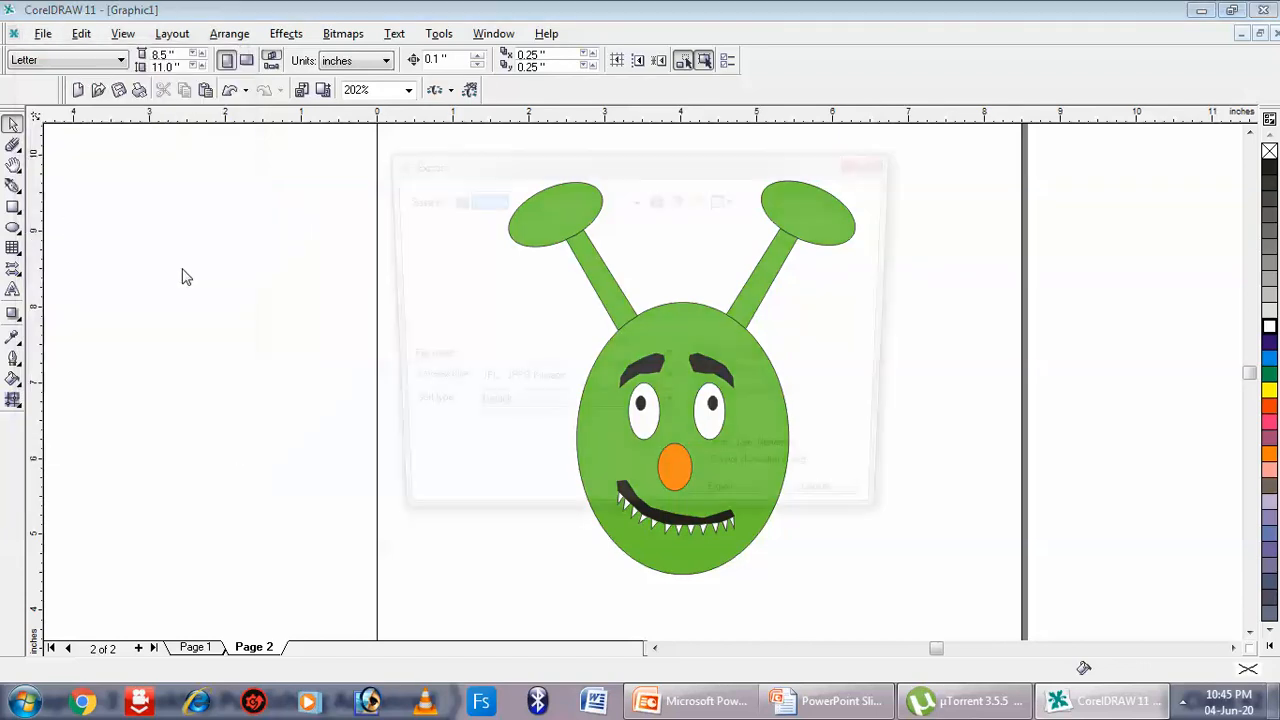
left_click(513, 361)
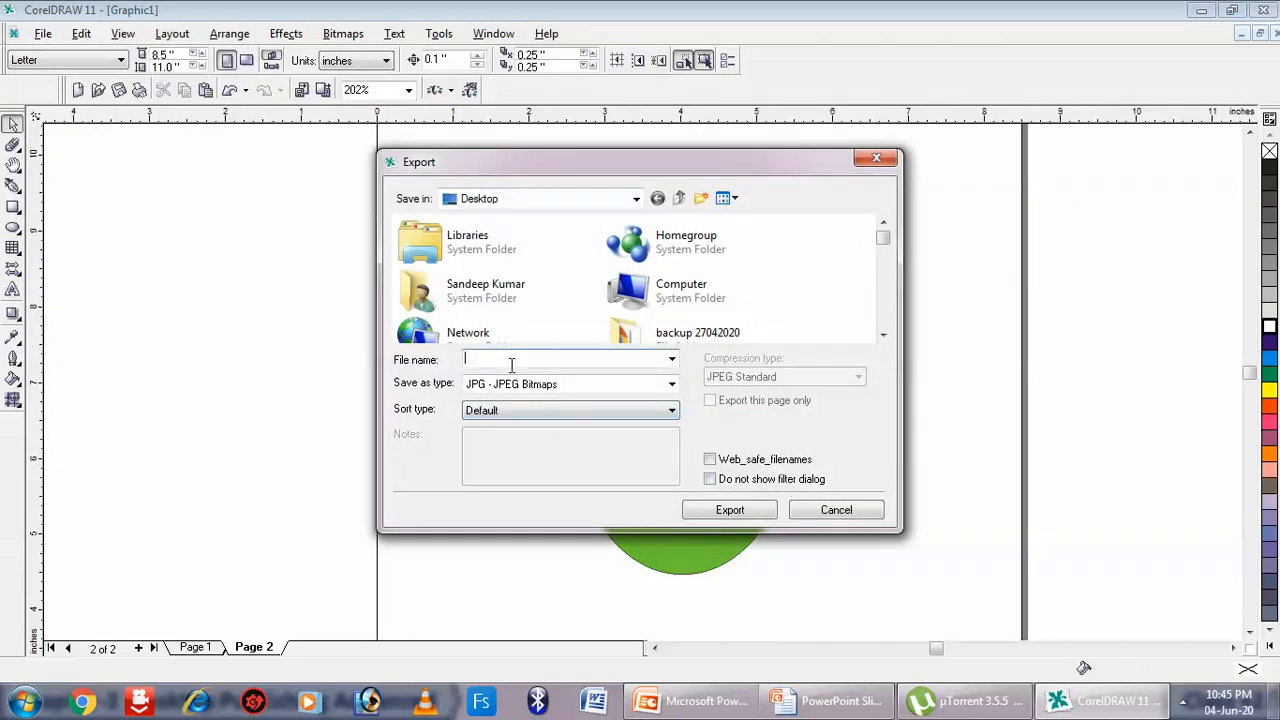
type("Monster")
type("Fina")
type("l_")
left_click(762, 516)
left_click(626, 538)
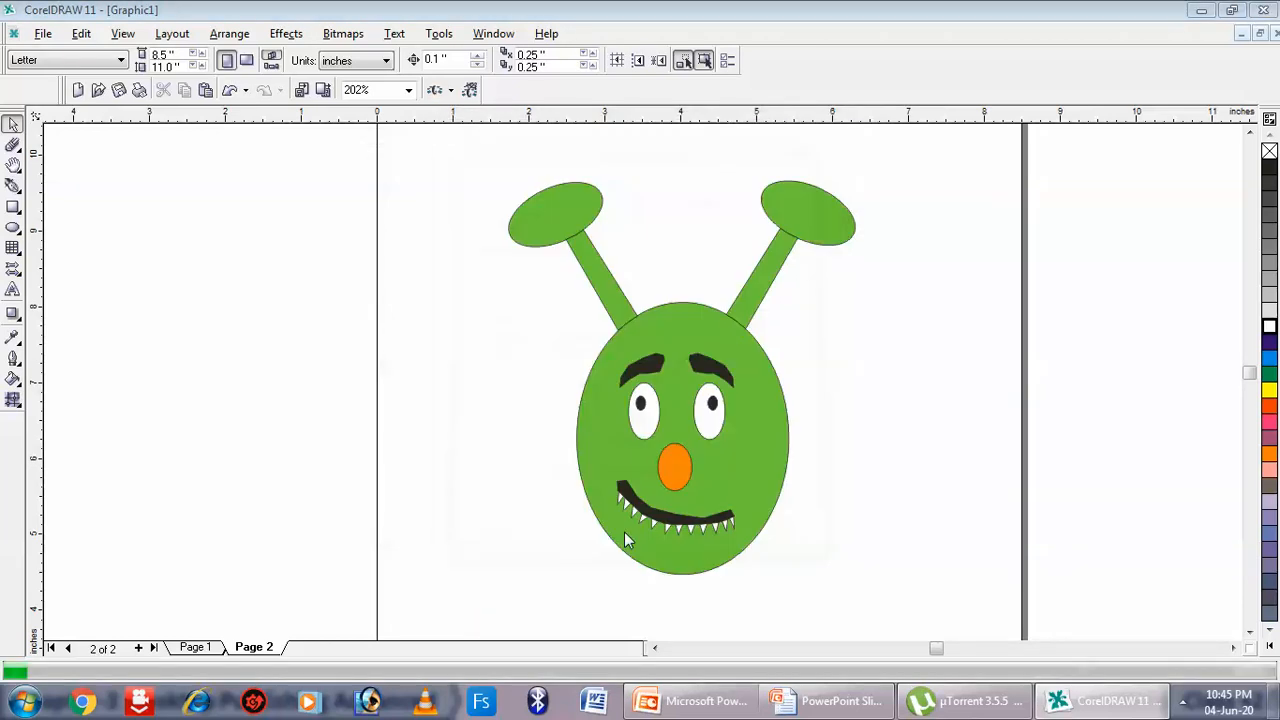
left_click(645, 485)
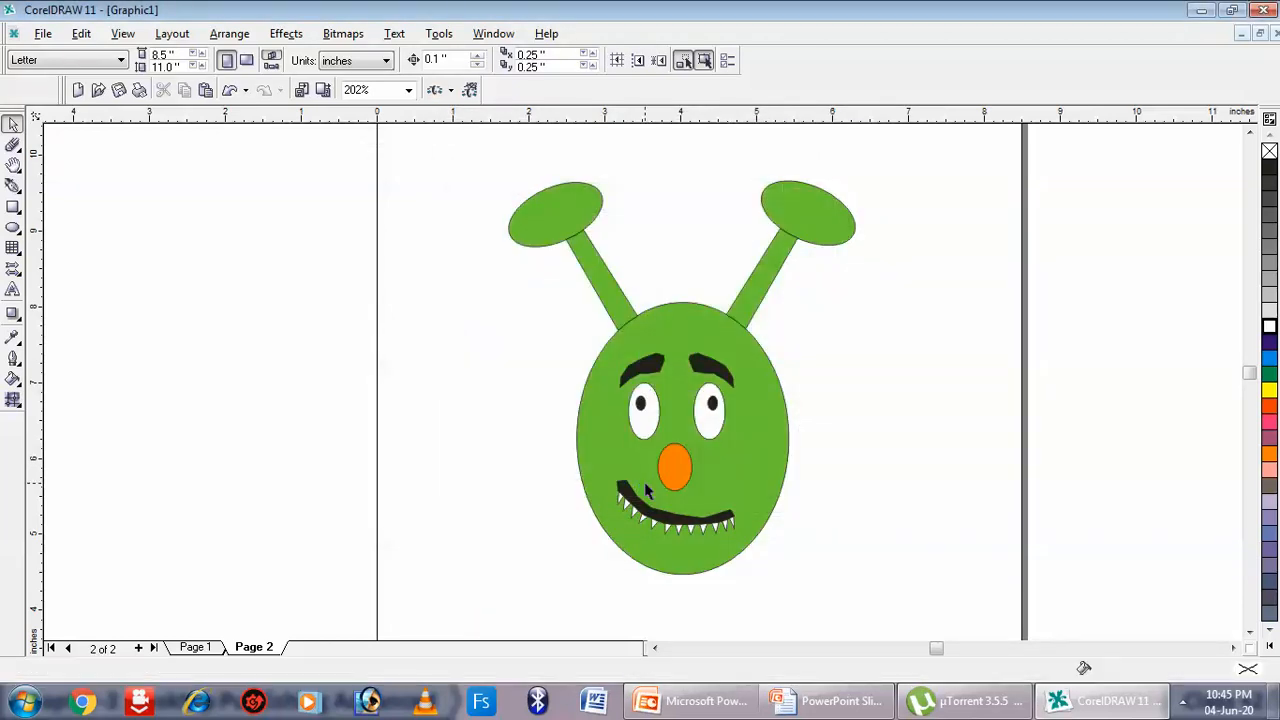
Open the exported Final_Monster.jpg from the desktop to view it and switch to the PowerPoint slide show Designing_Logo.pptx
key("super+d")
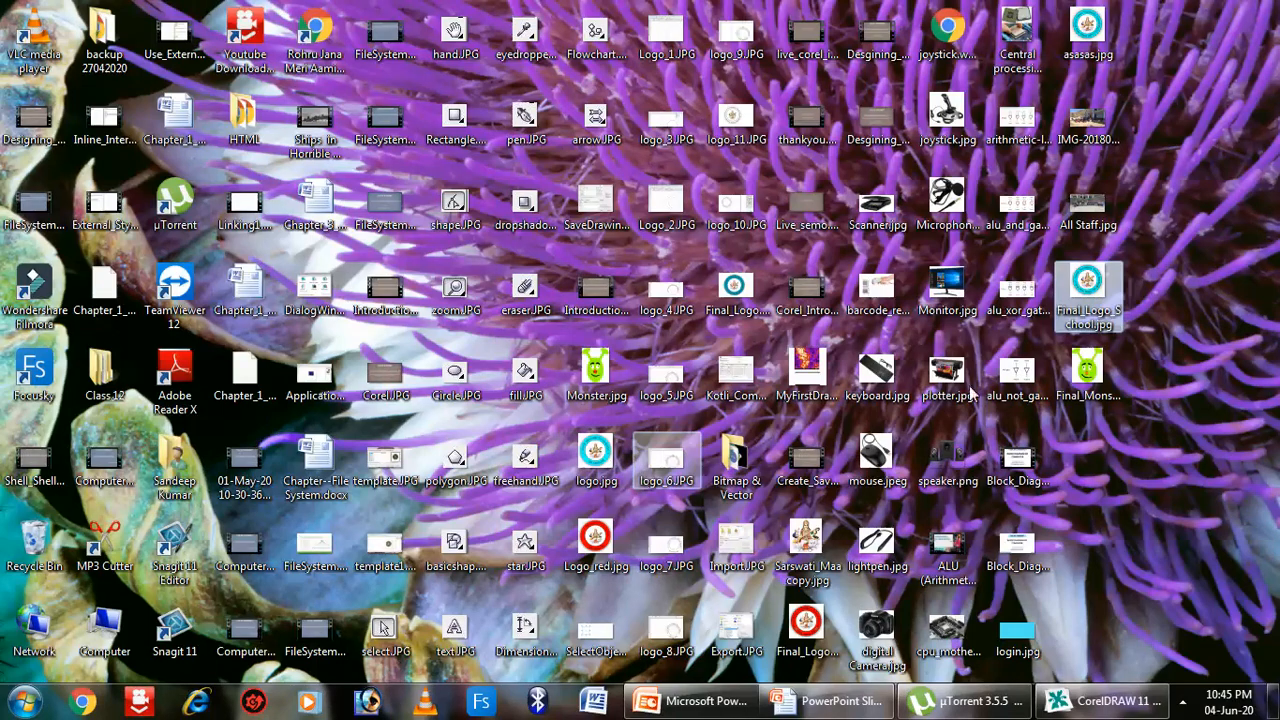
left_click(1109, 376)
double_click(1109, 376)
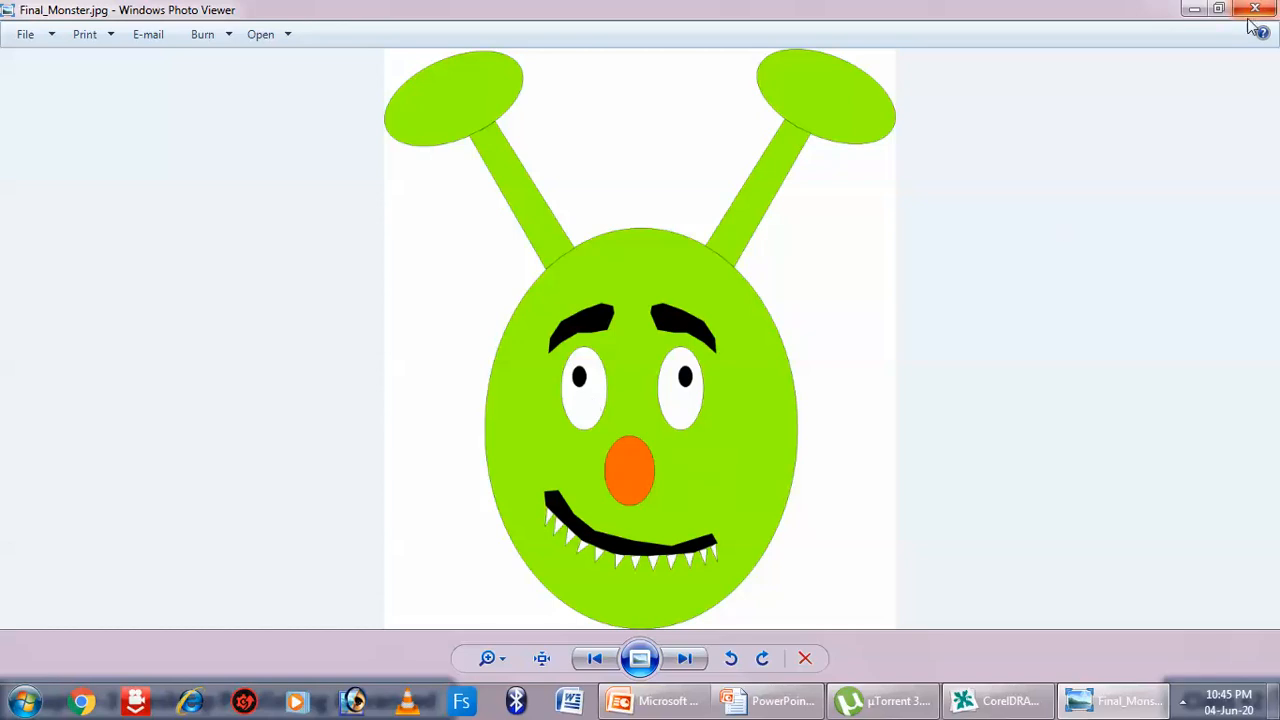
key("alt+Tab")
key("alt+Tab")
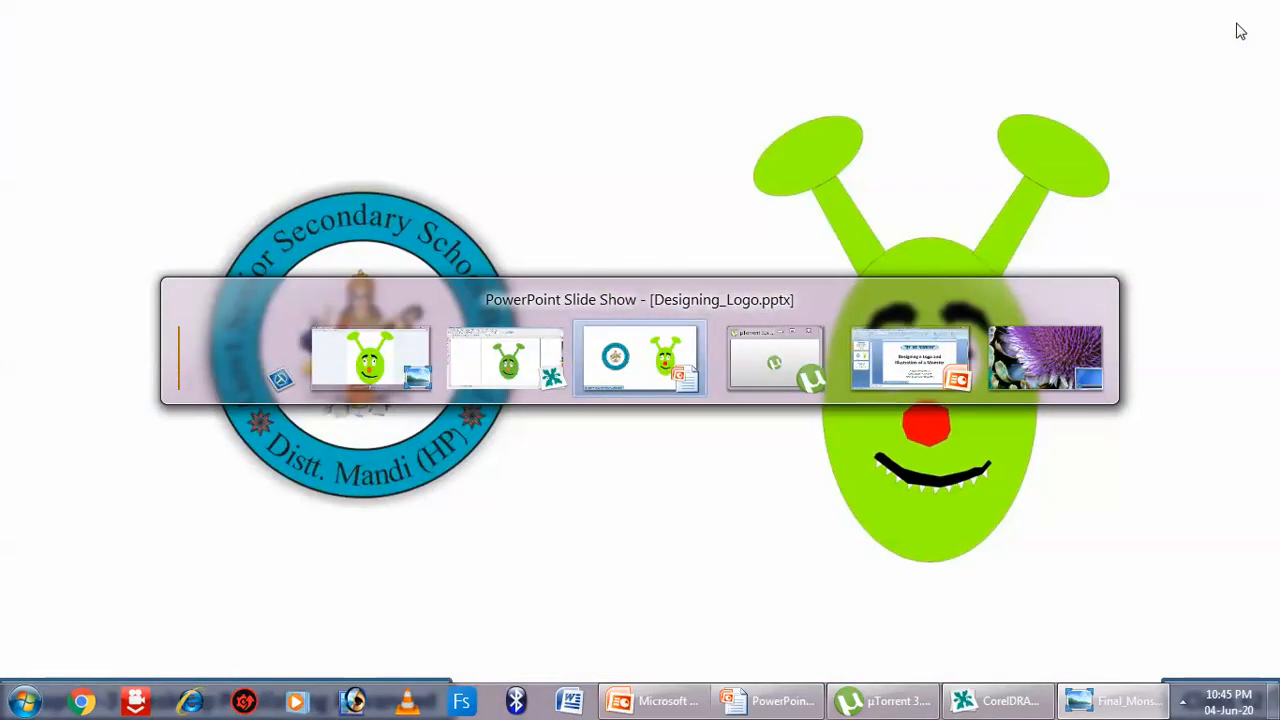